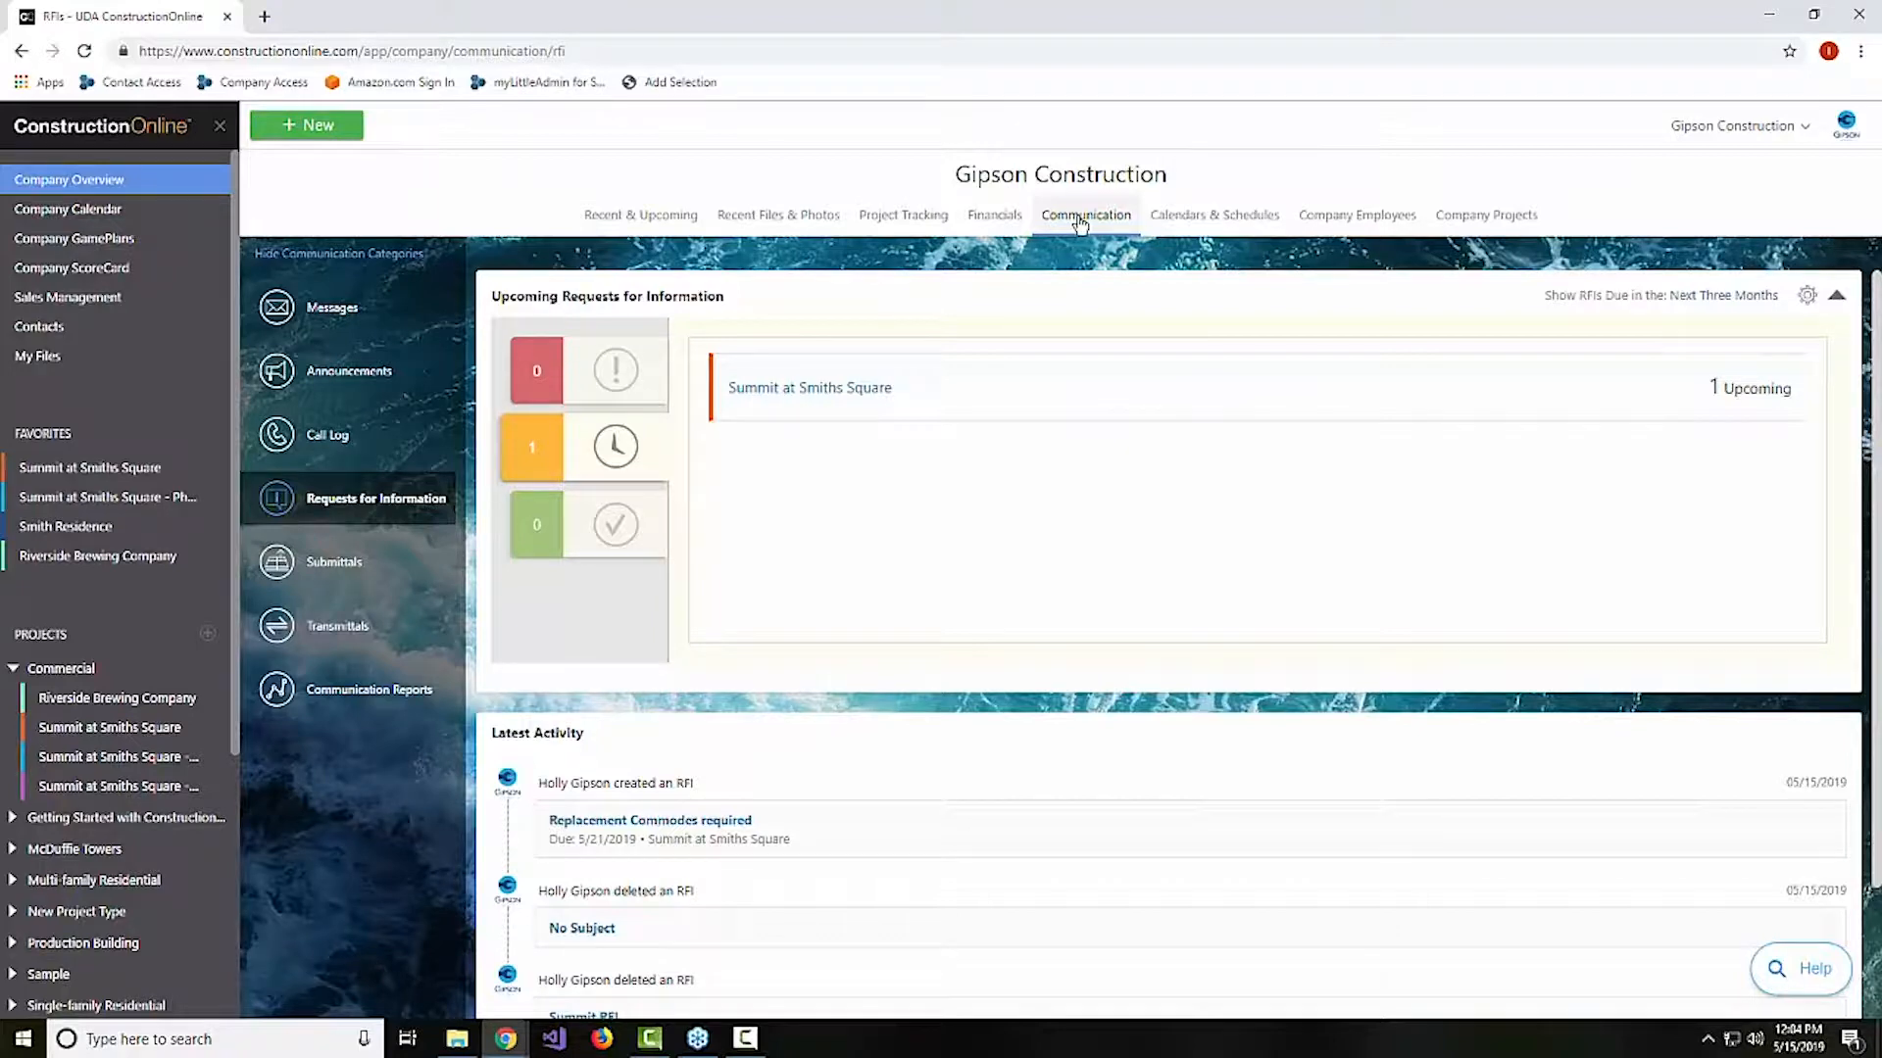
# View the company-level messages, followed by the upcoming requests for information and their latest activity
pyautogui.click(370, 303)
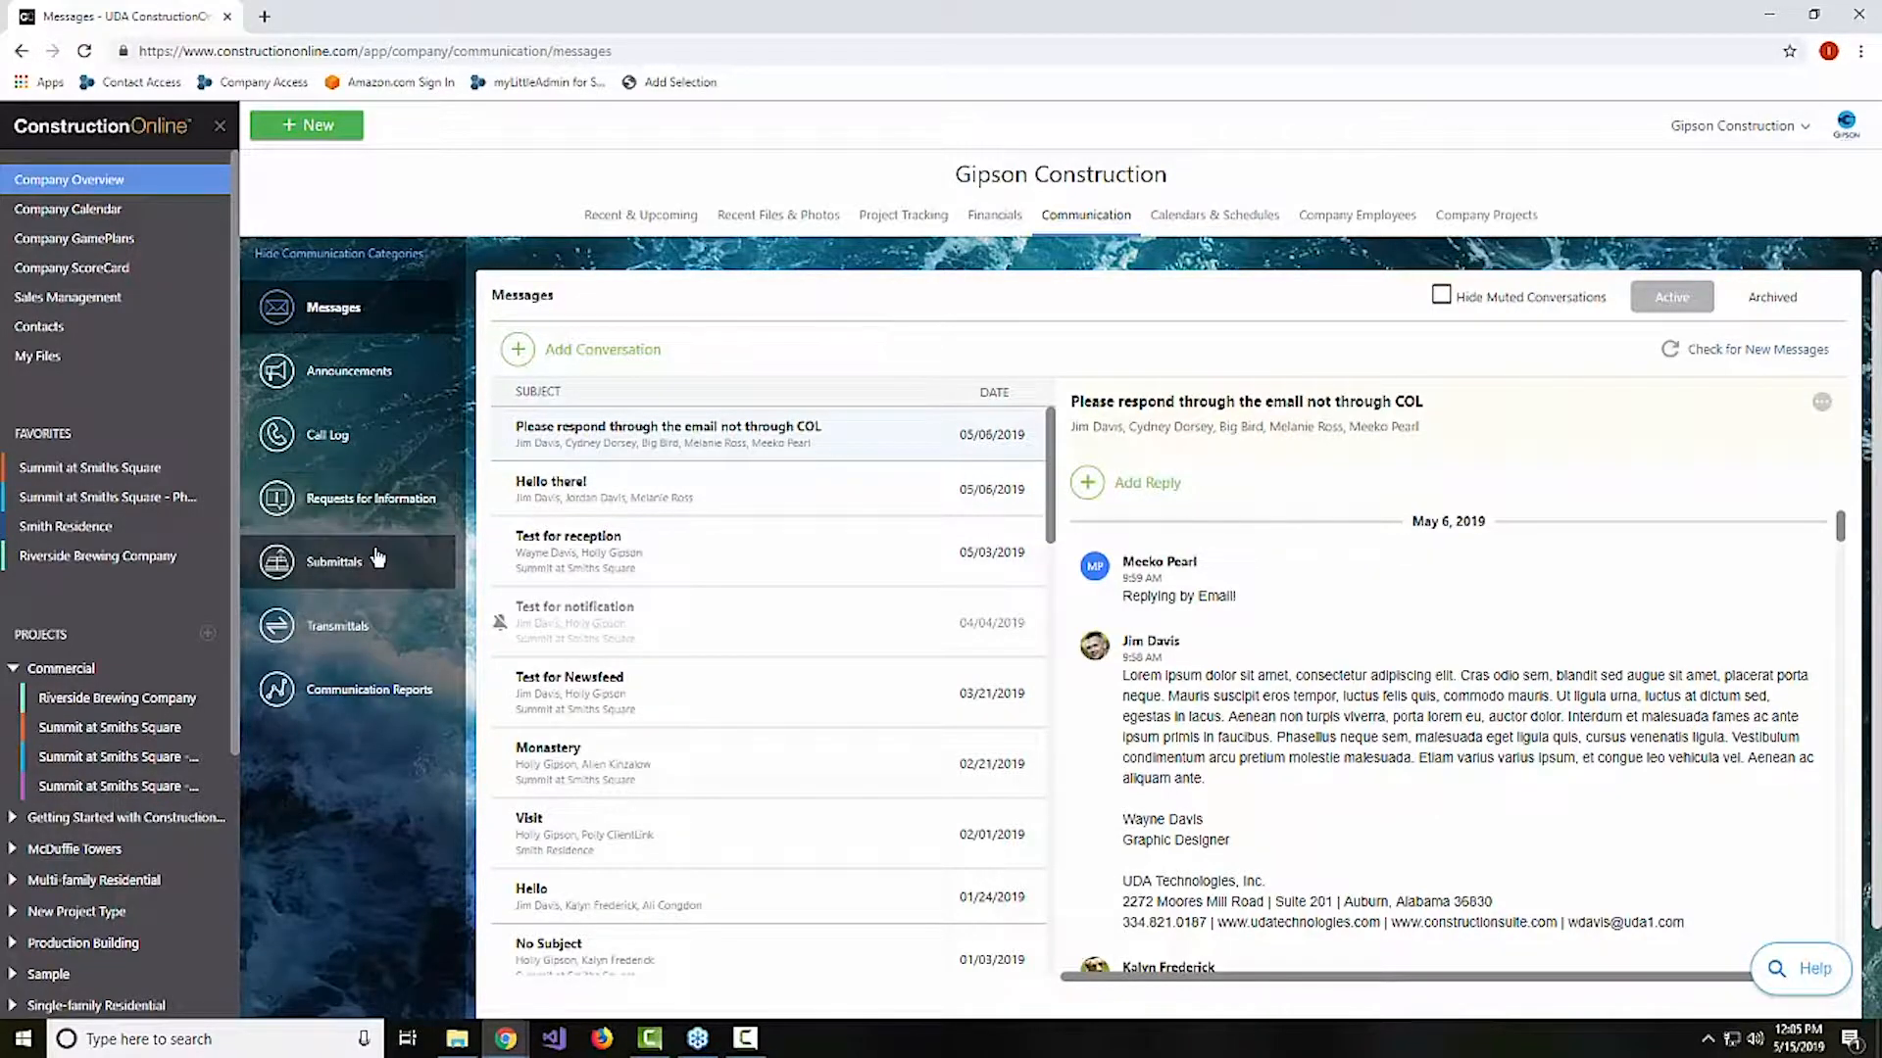
pyautogui.click(397, 500)
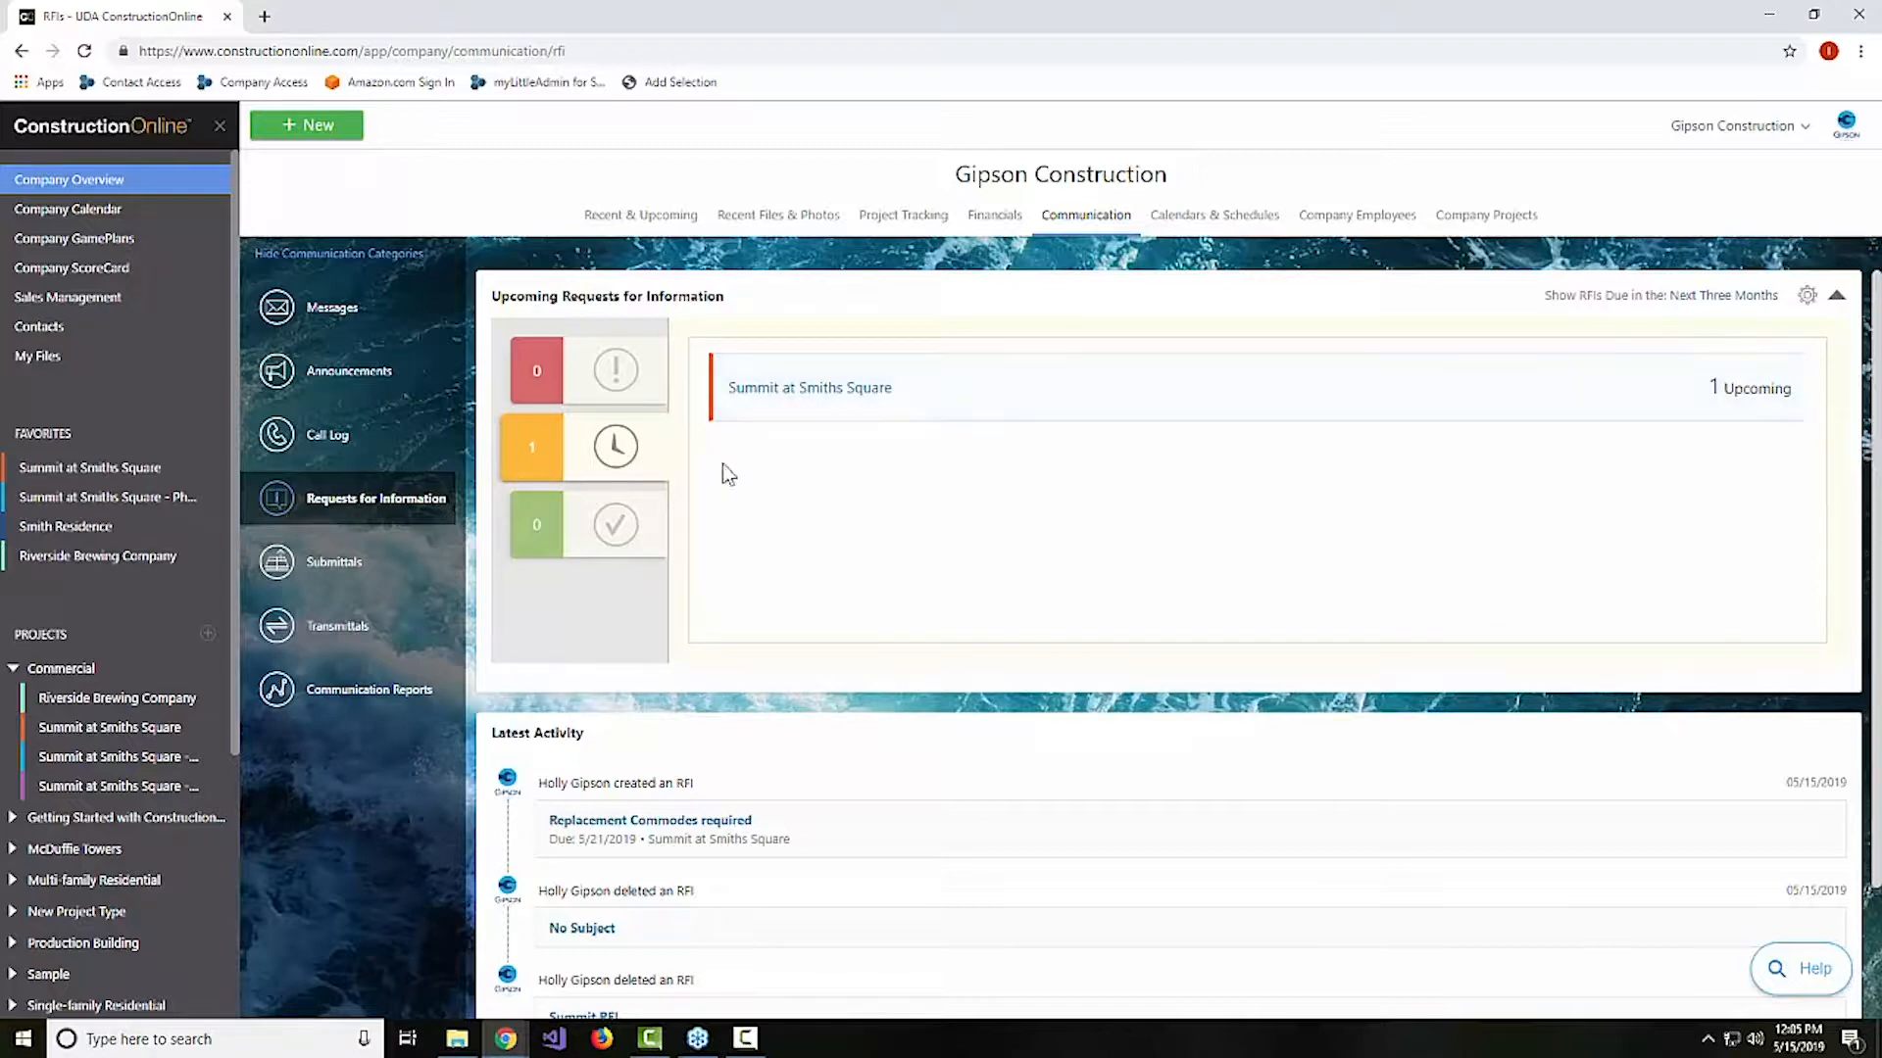
pyautogui.scroll(-1, 639, 799)
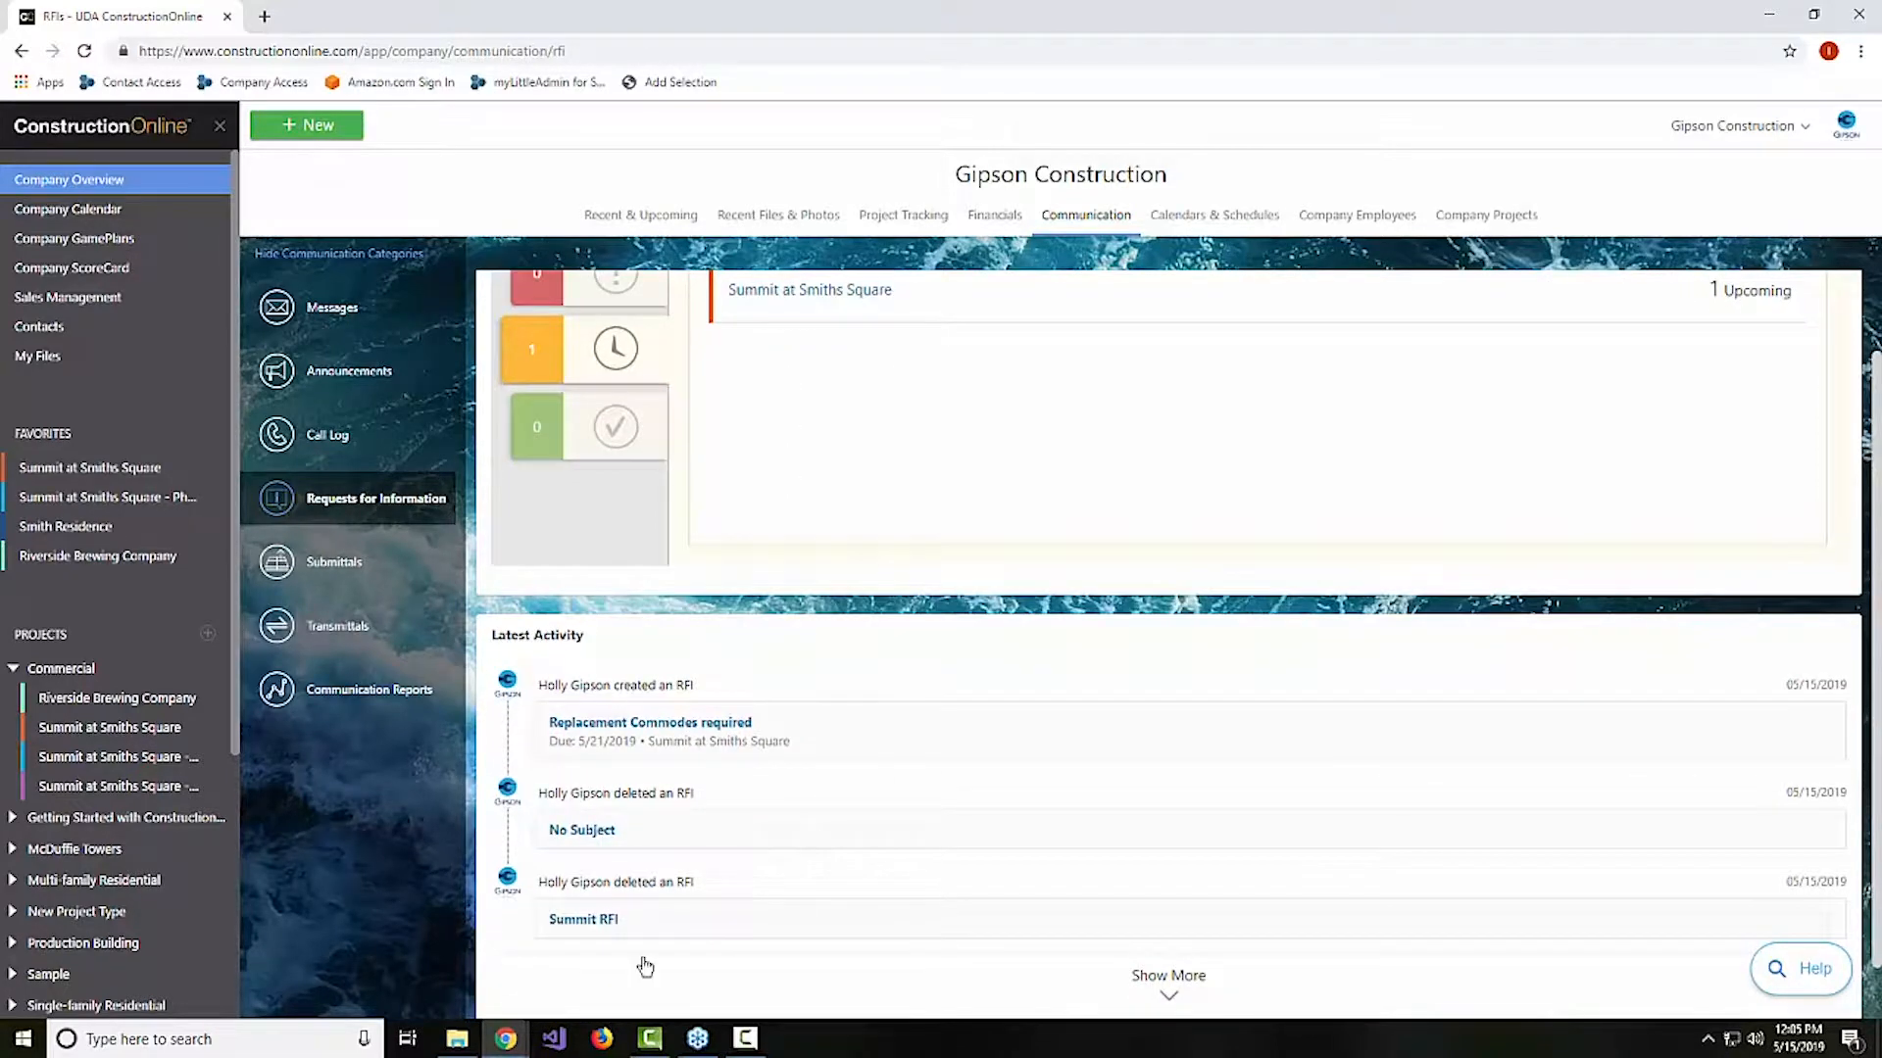
# Show the company's overdue submittals and open those of the Summit at Smiths Square project
pyautogui.click(364, 561)
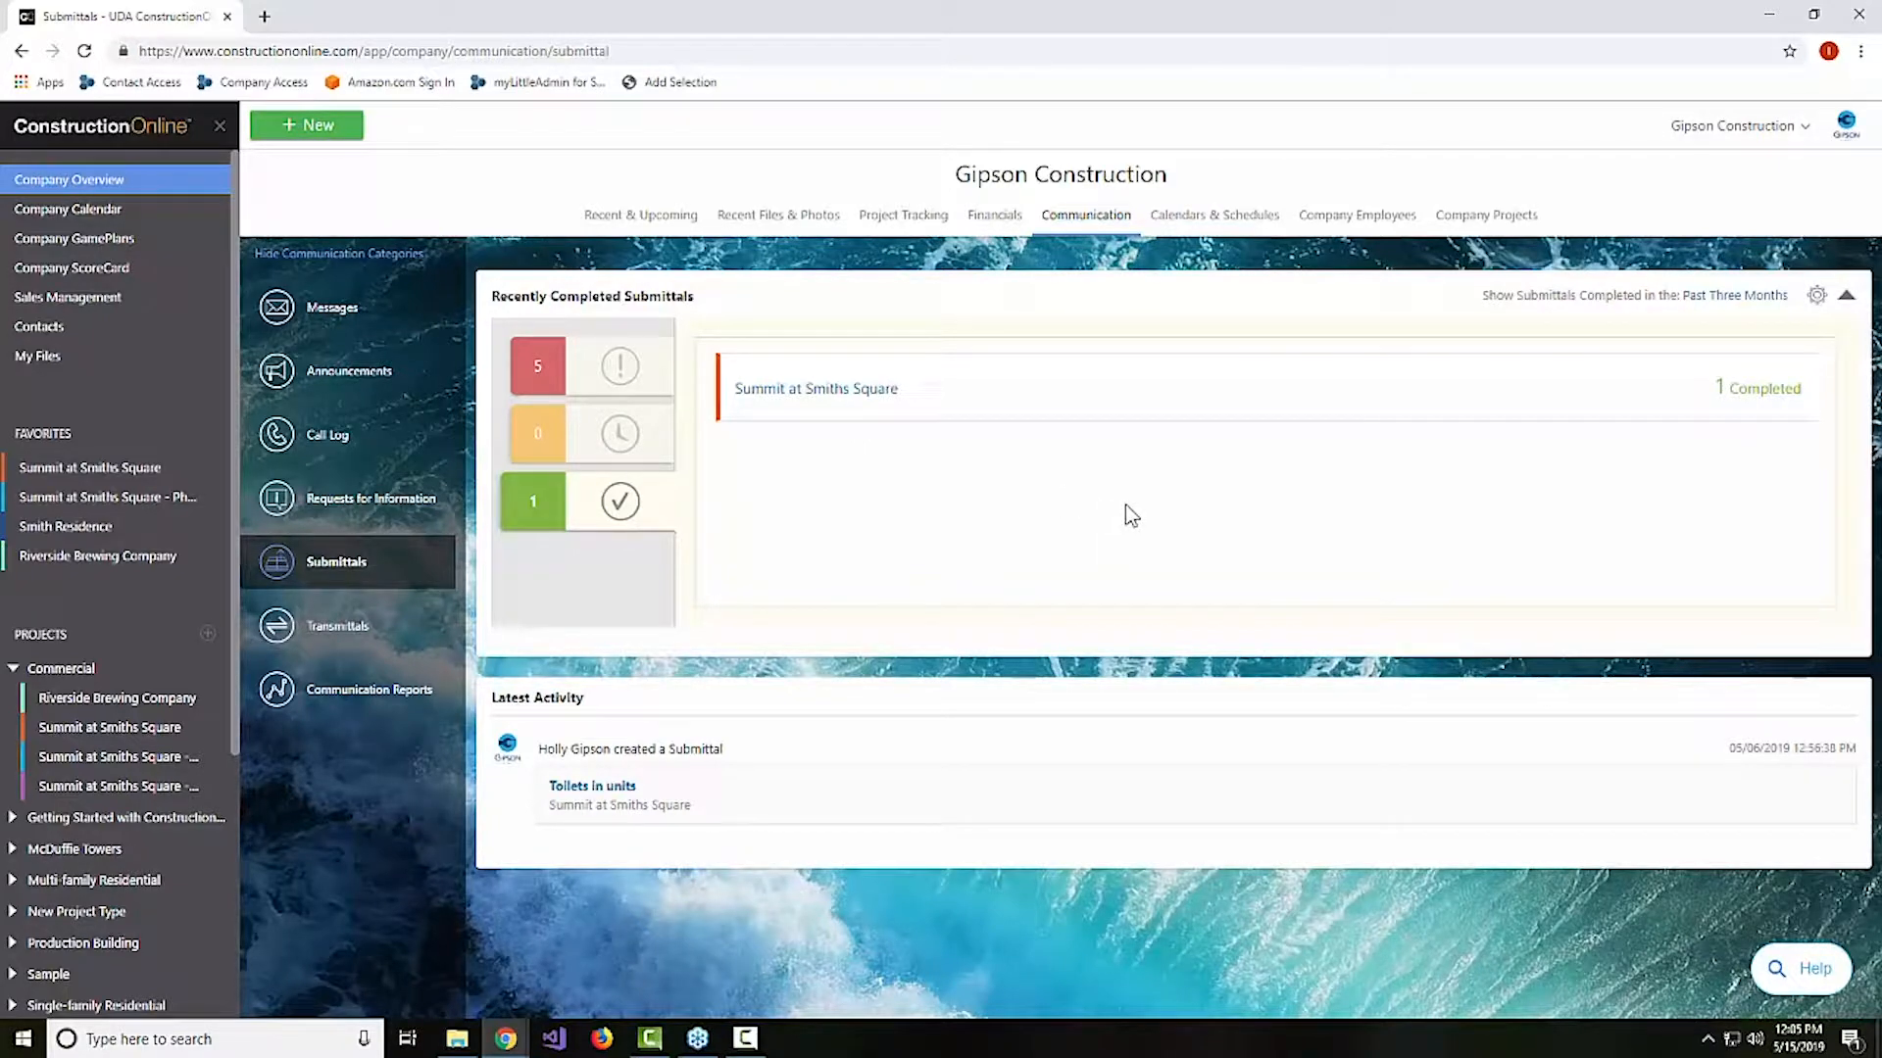
pyautogui.click(614, 368)
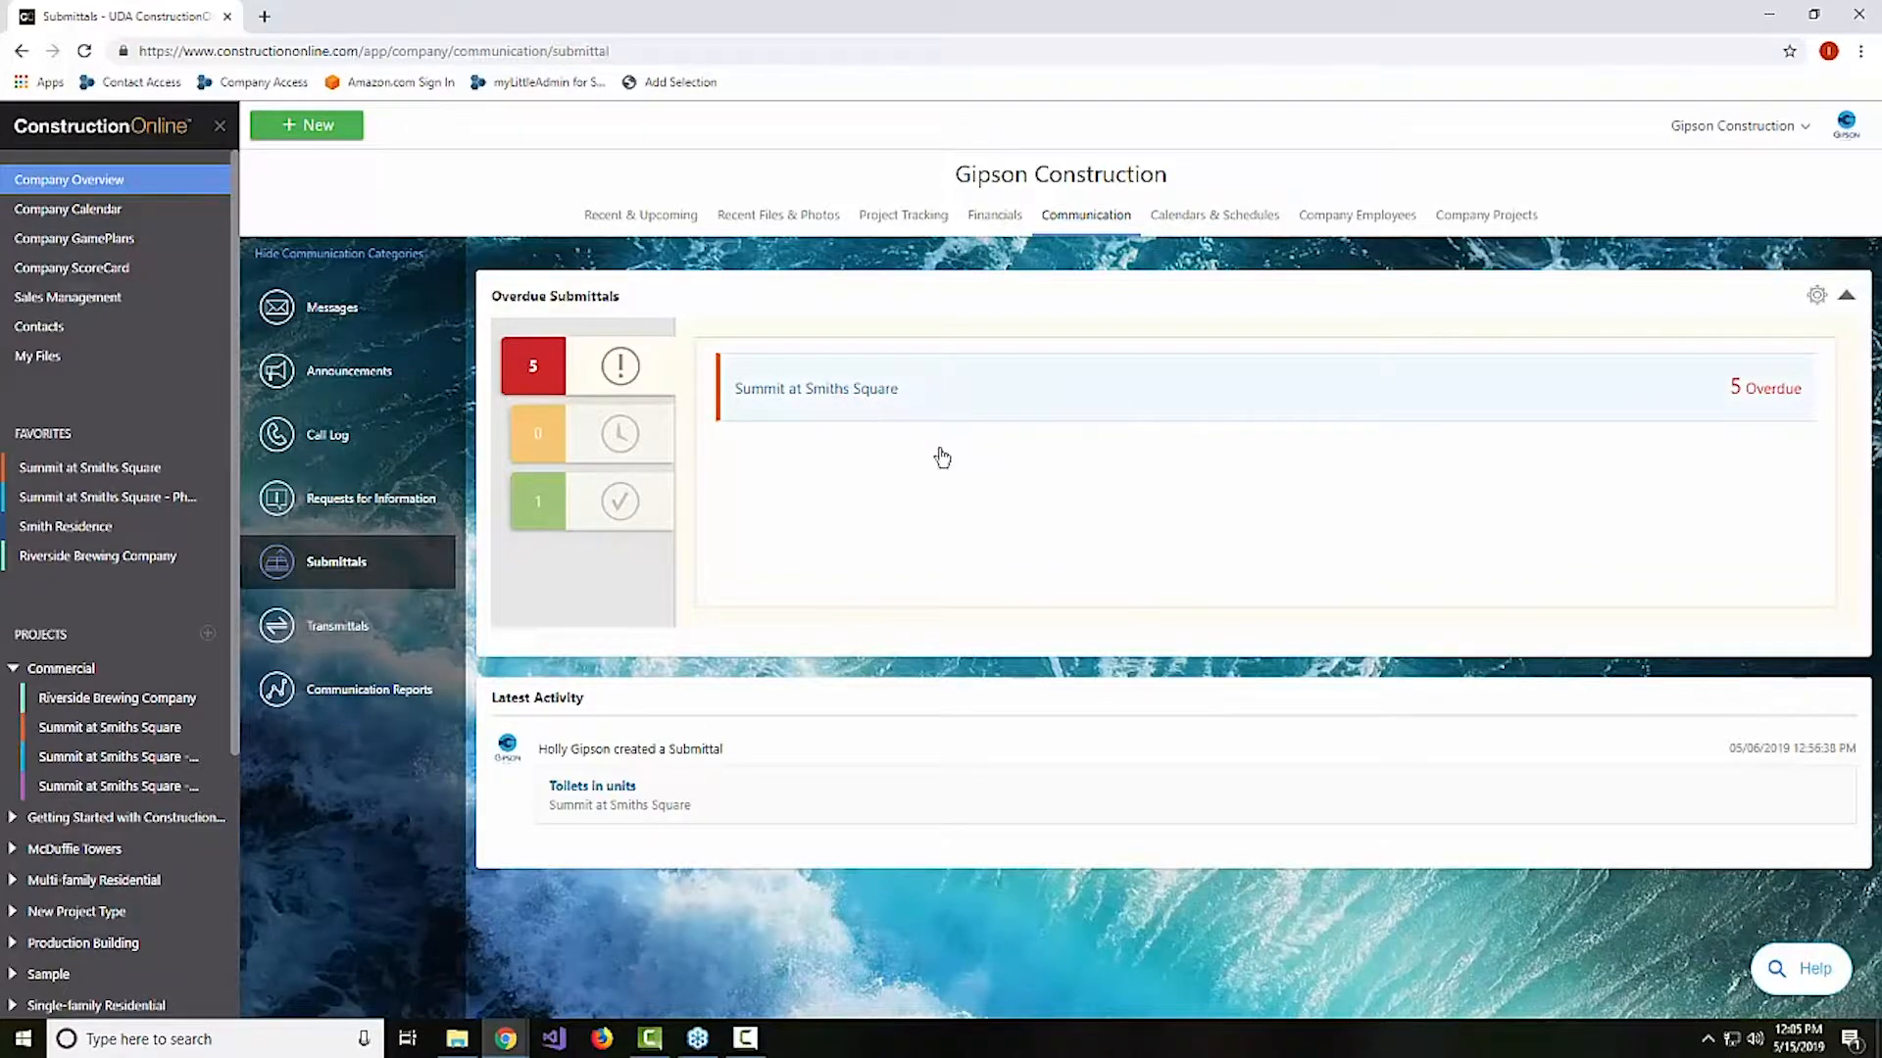
pyautogui.click(800, 398)
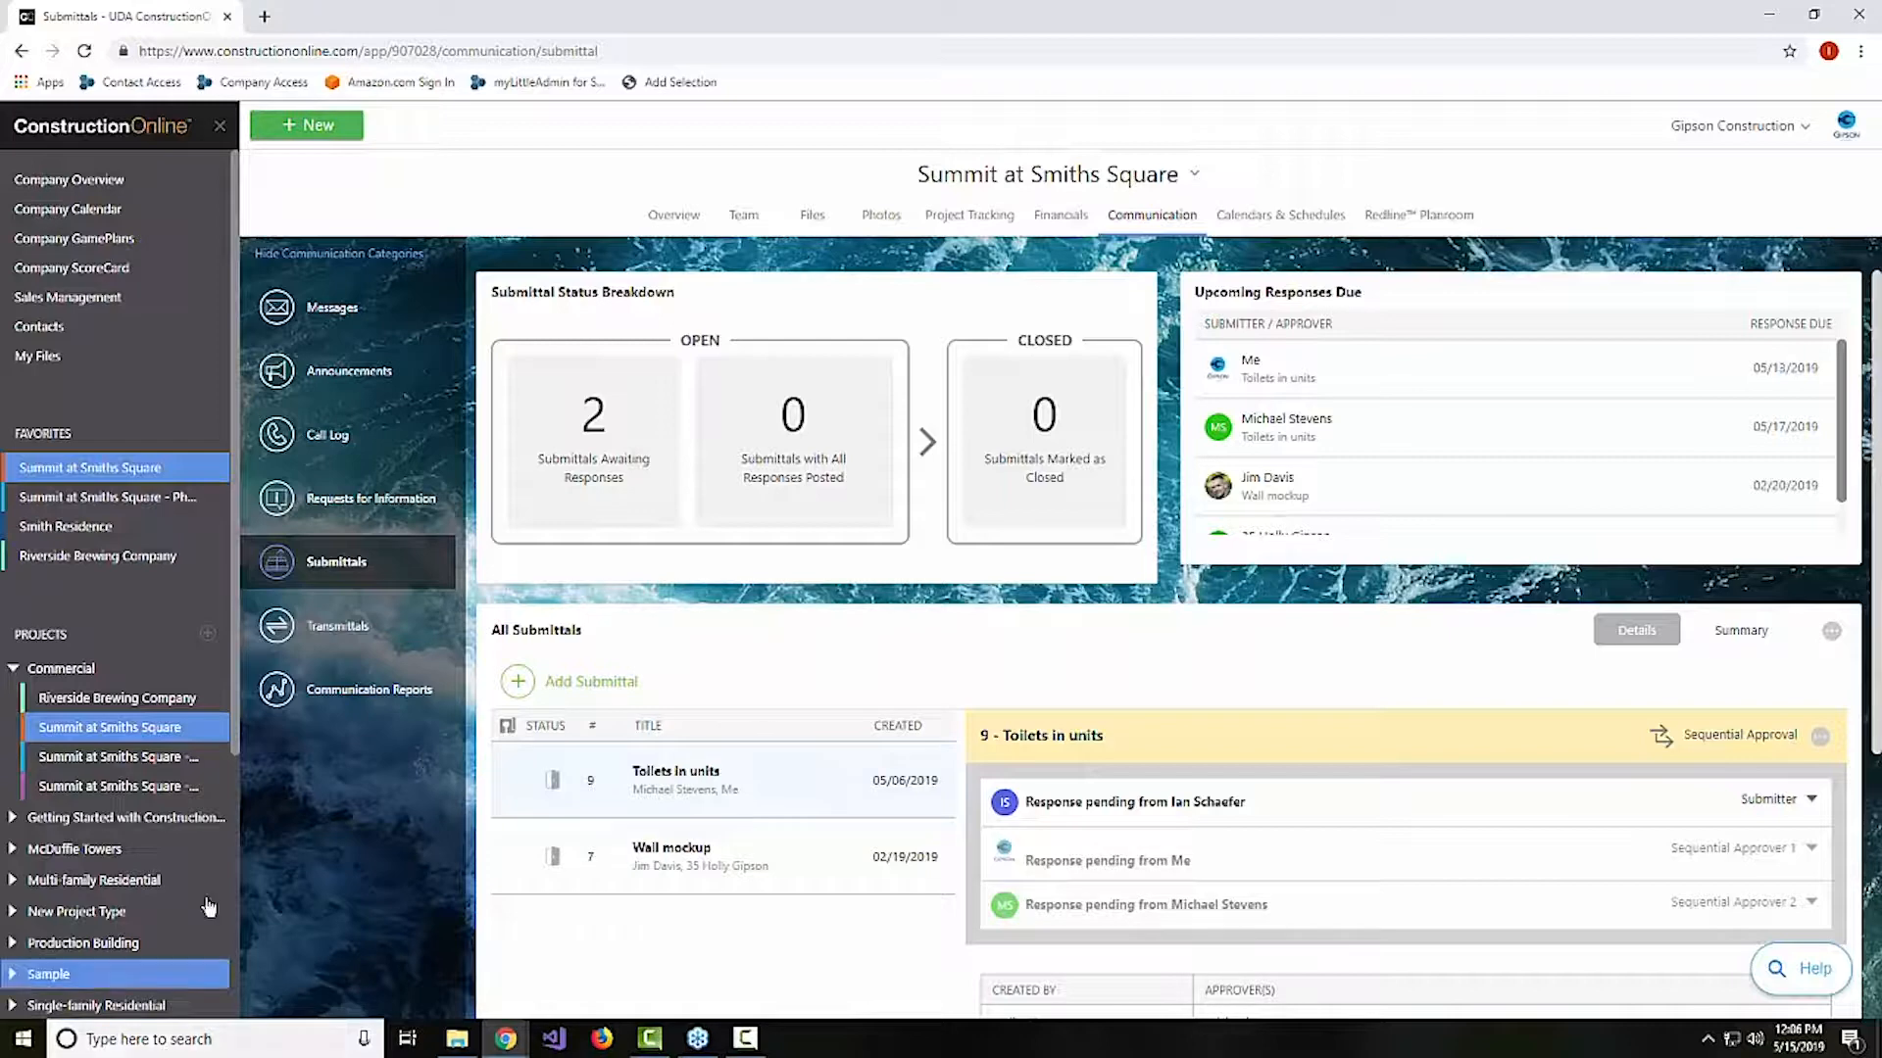
# Start a new request for information in the Summit at Smiths Square project and add the two recipients
pyautogui.click(384, 502)
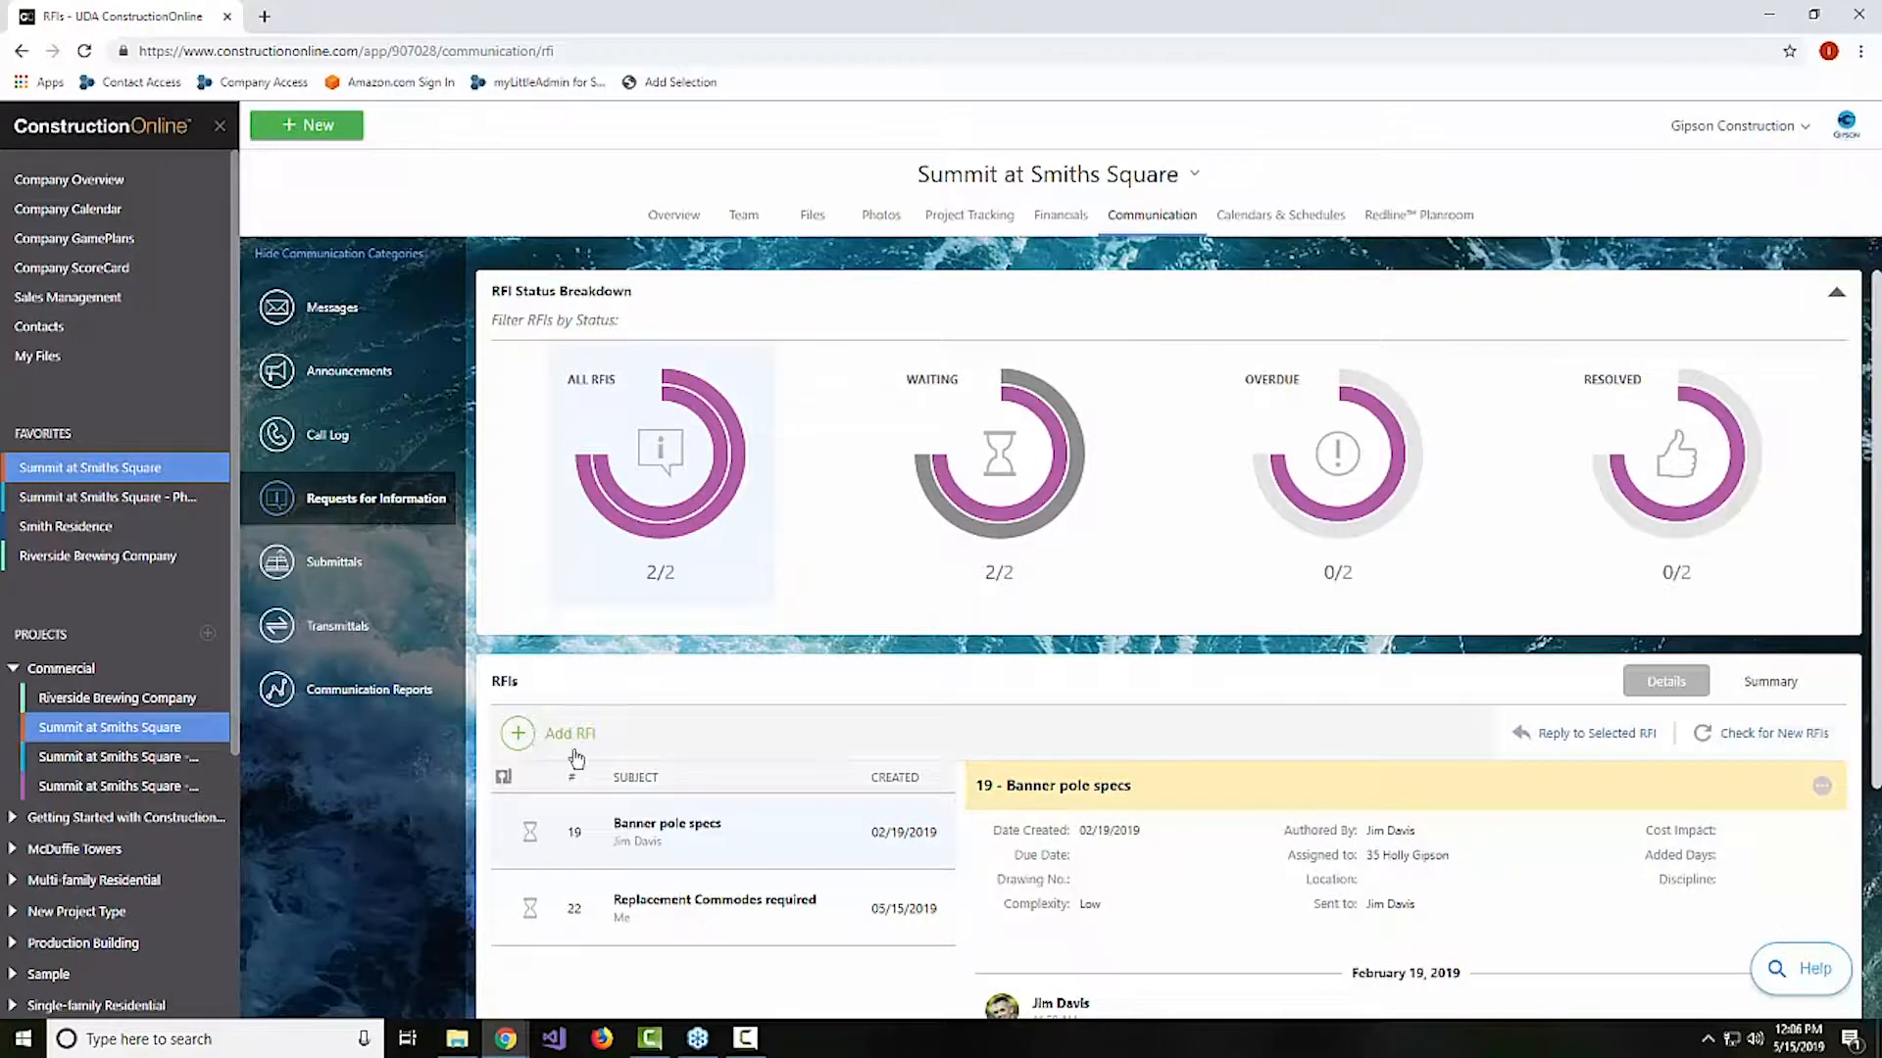
pyautogui.click(576, 750)
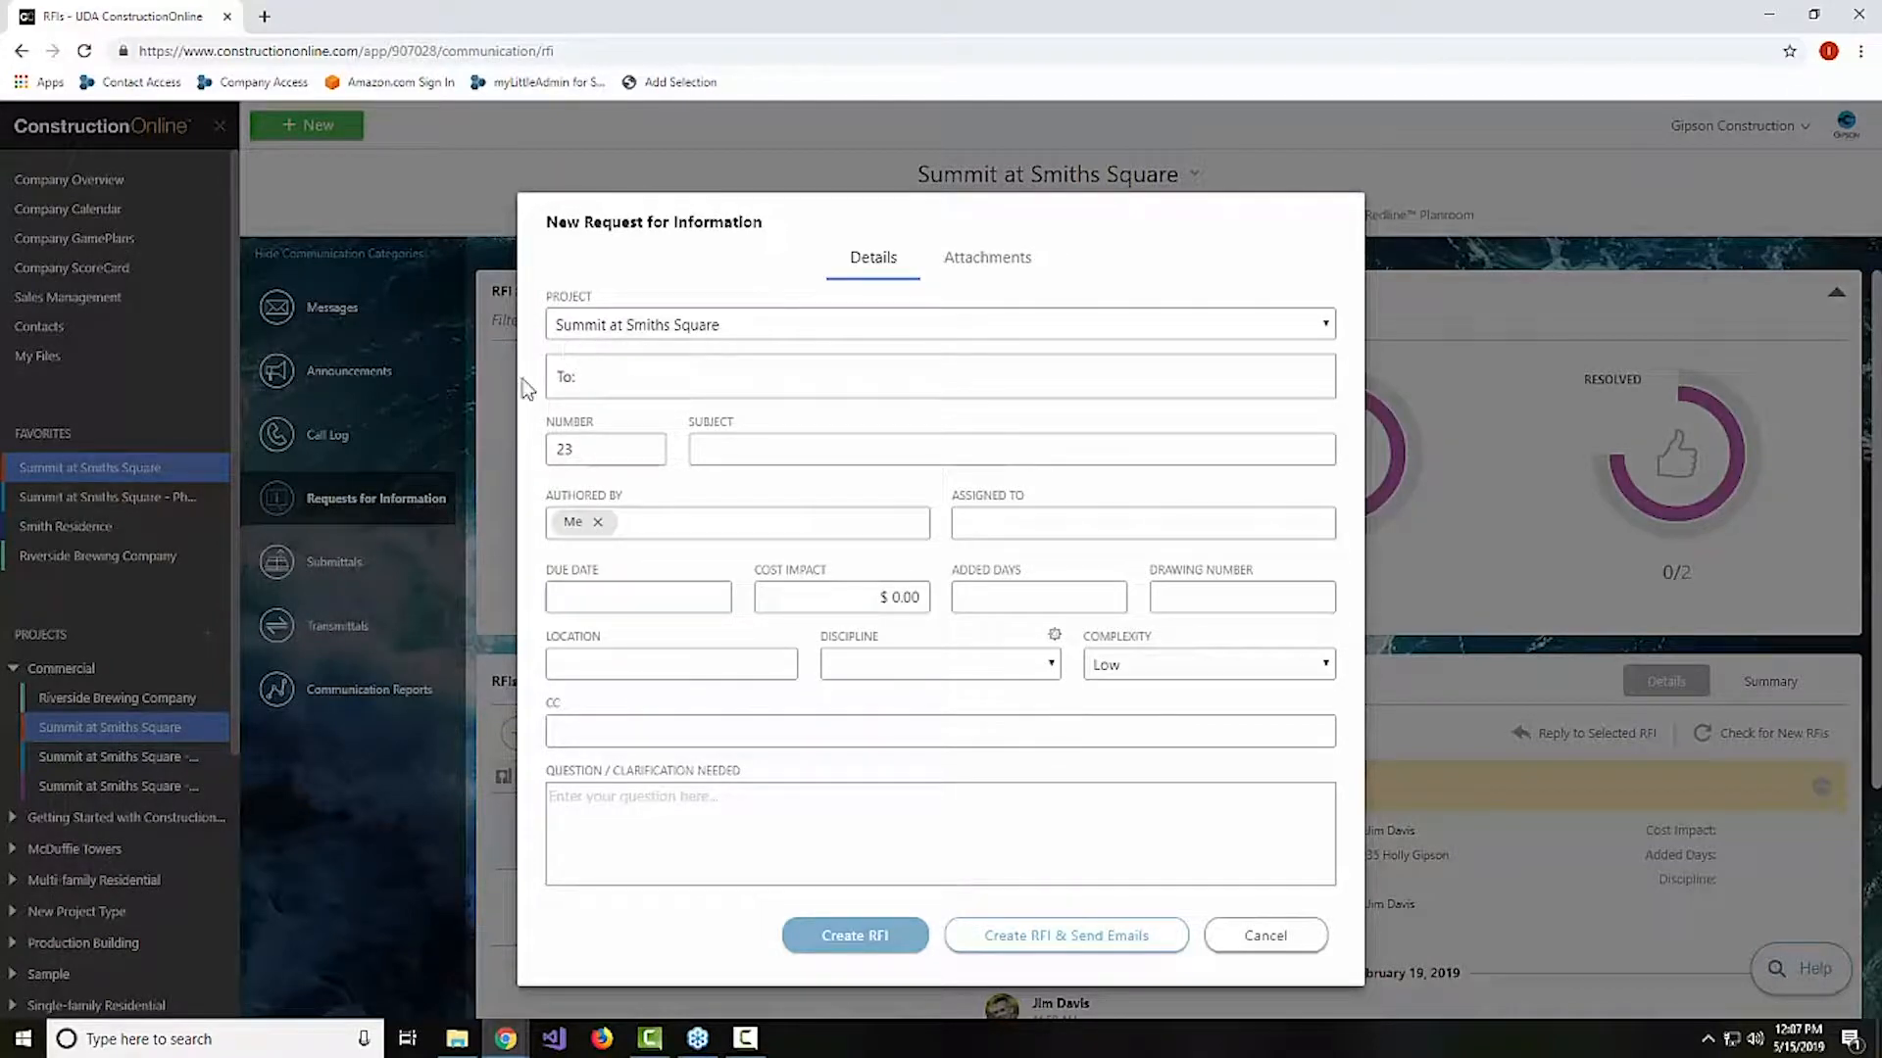
pyautogui.click(637, 374)
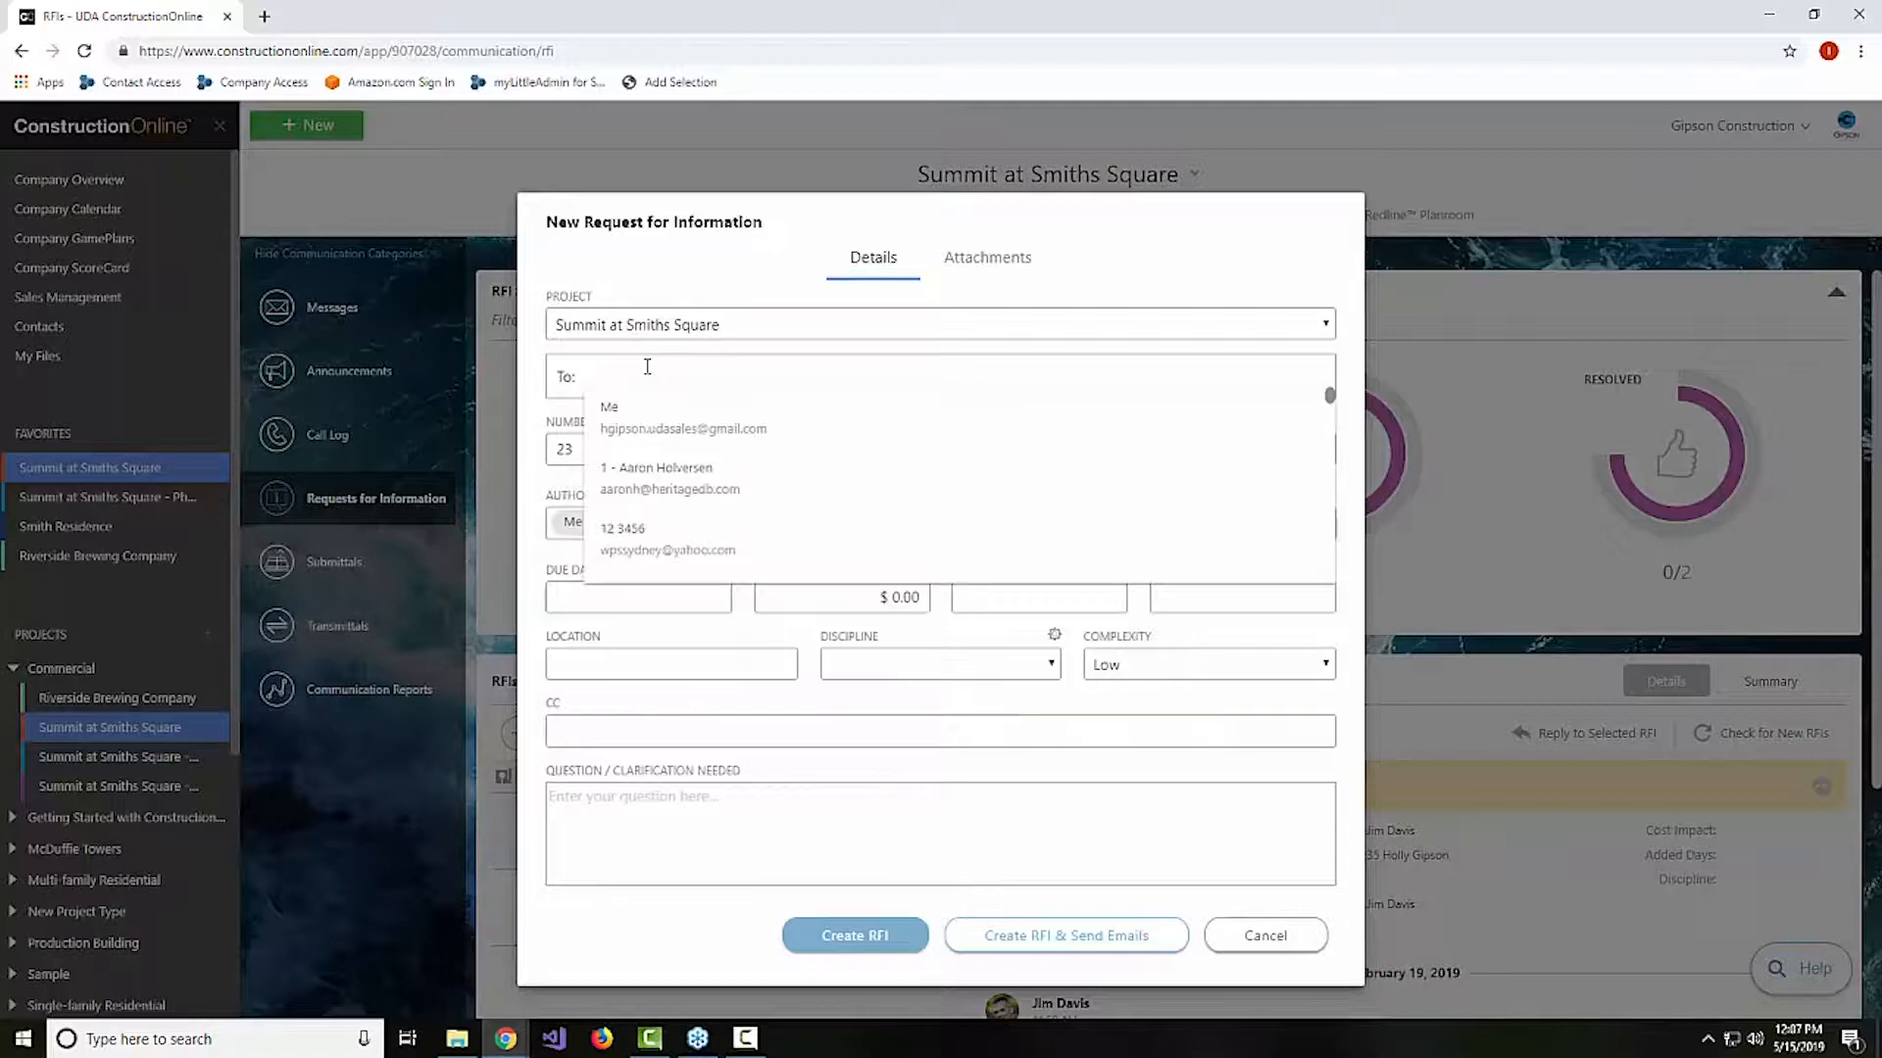
pyautogui.write('christian')
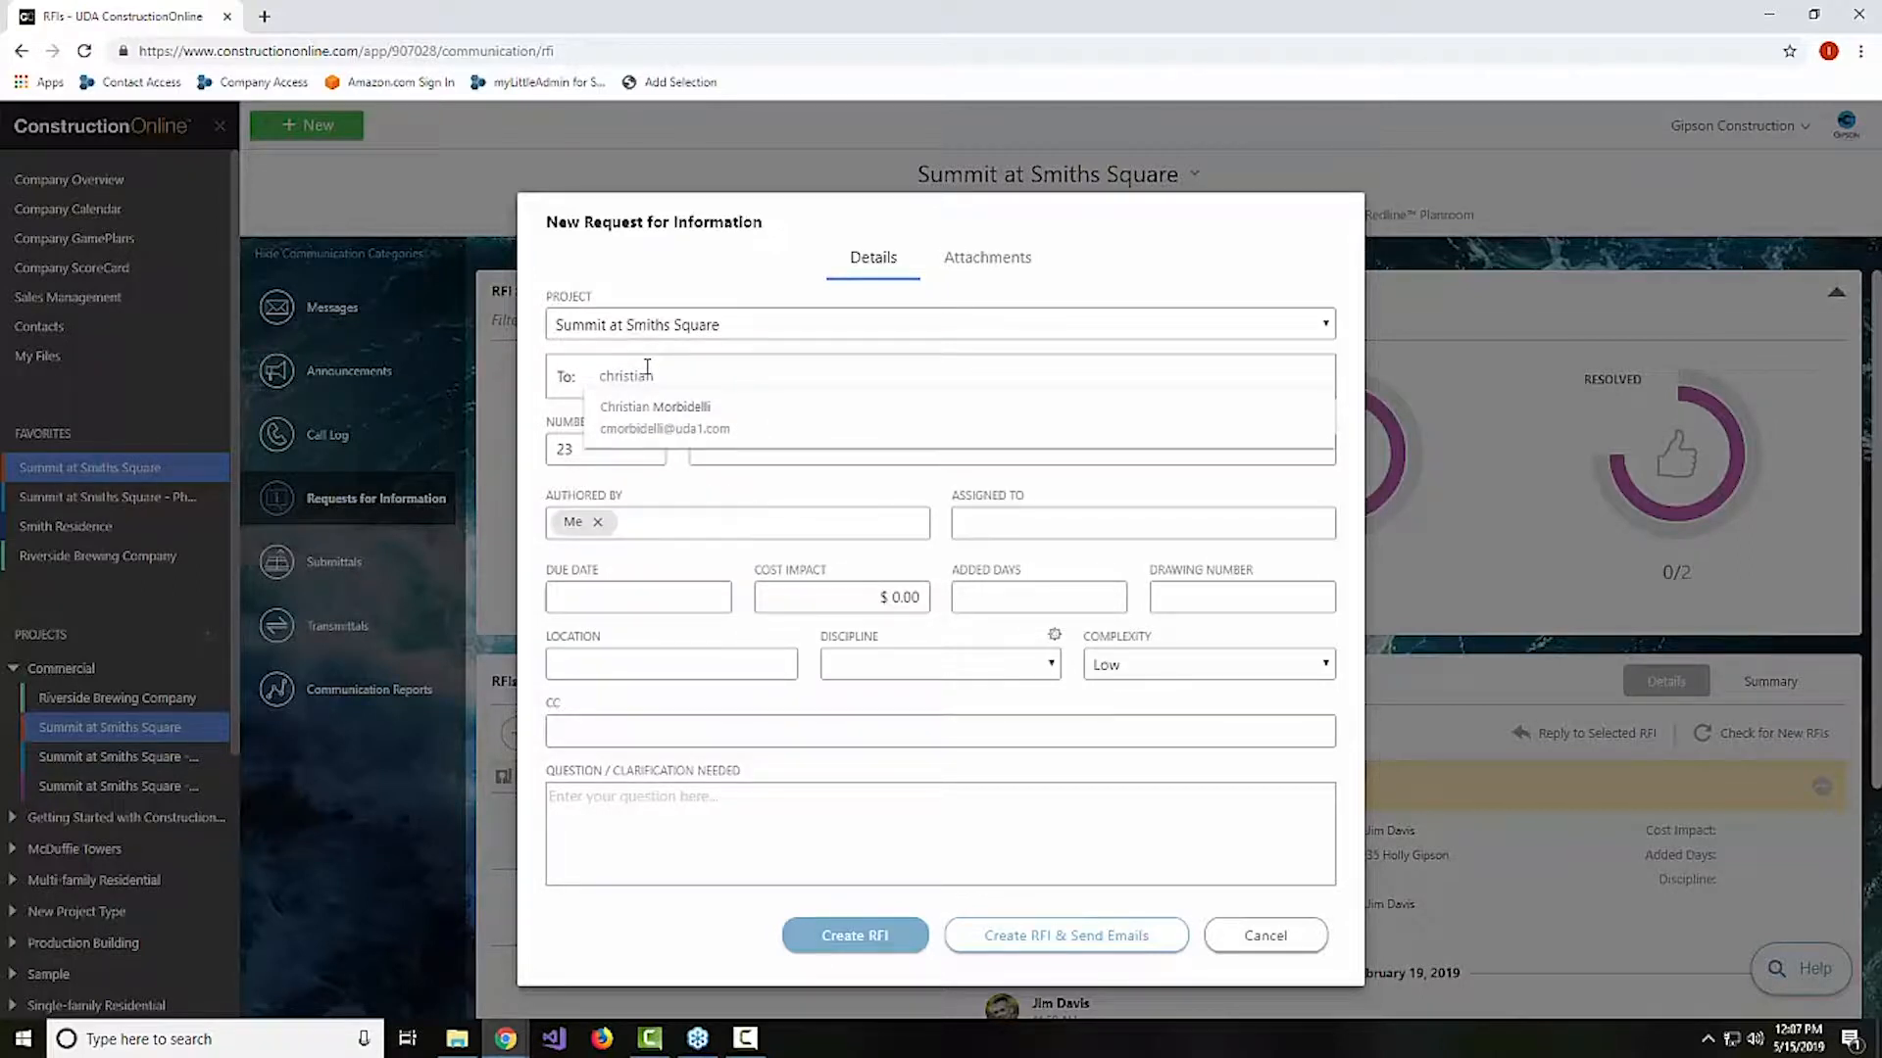
pyautogui.click(725, 417)
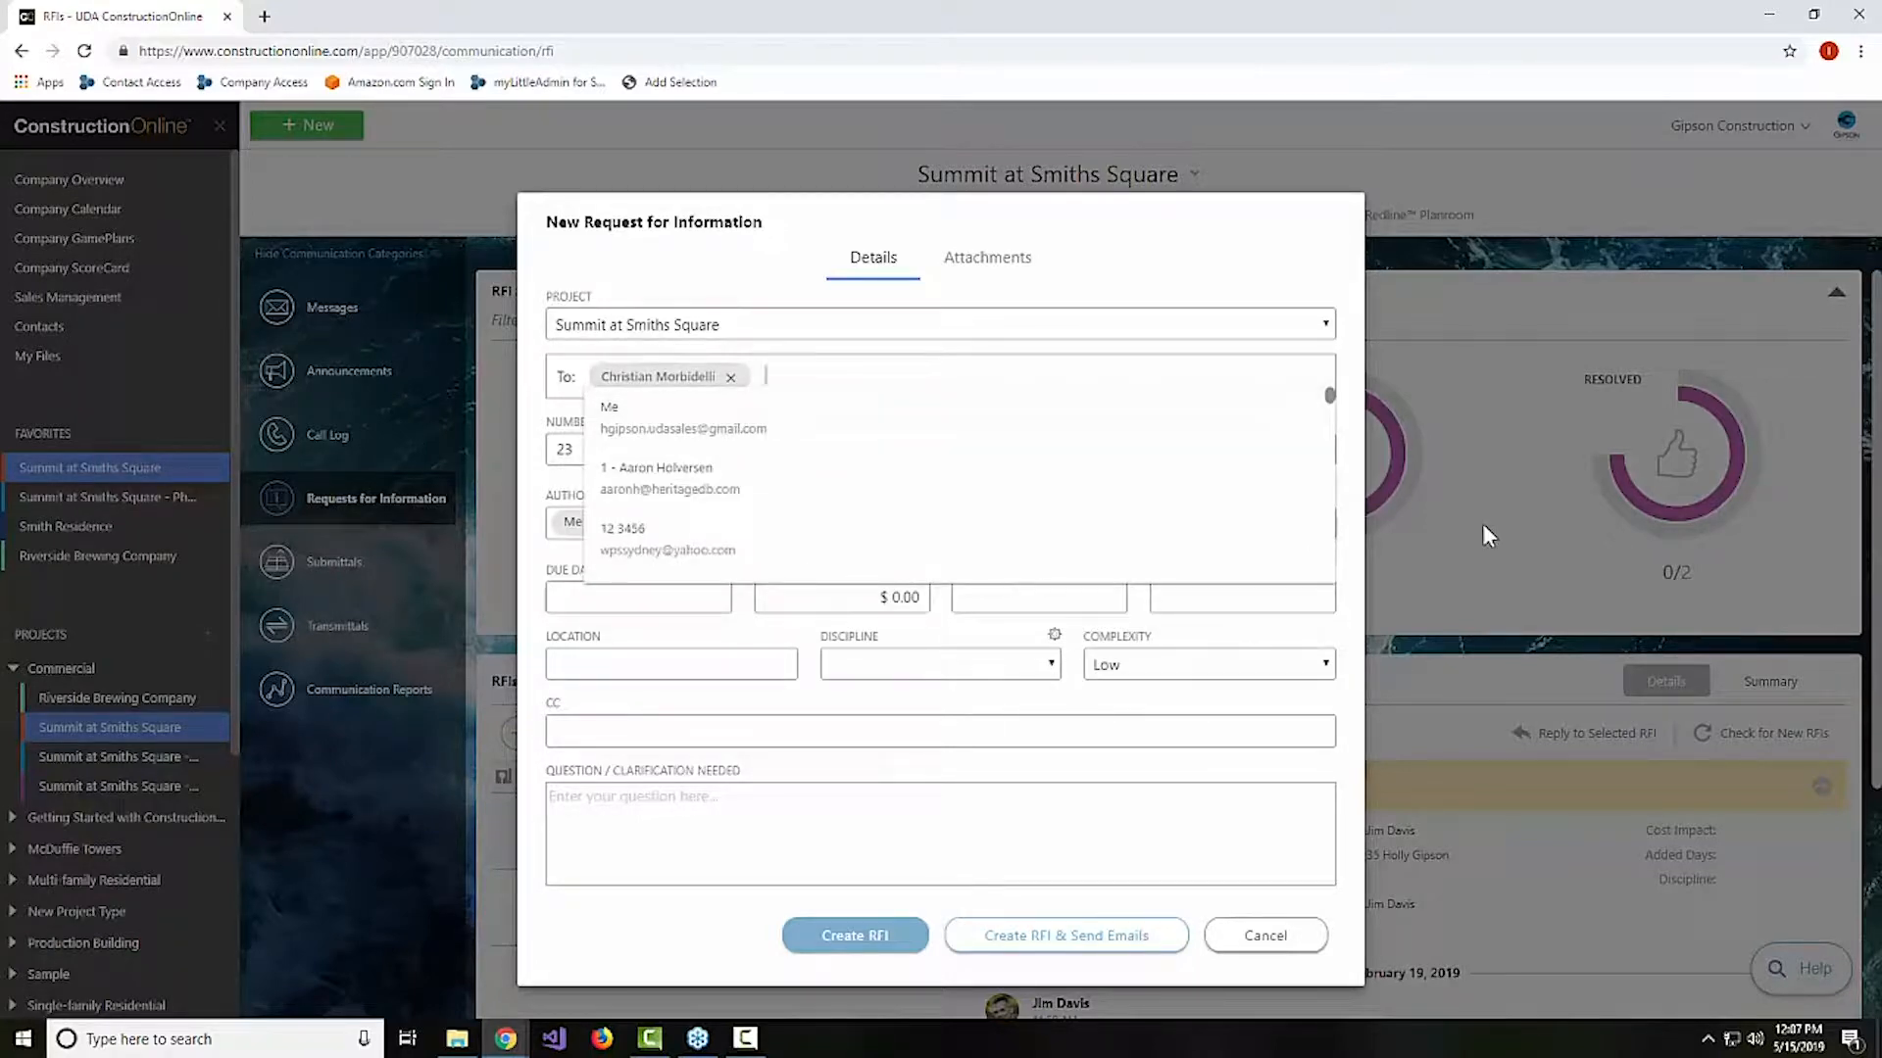
pyautogui.write('cydney')
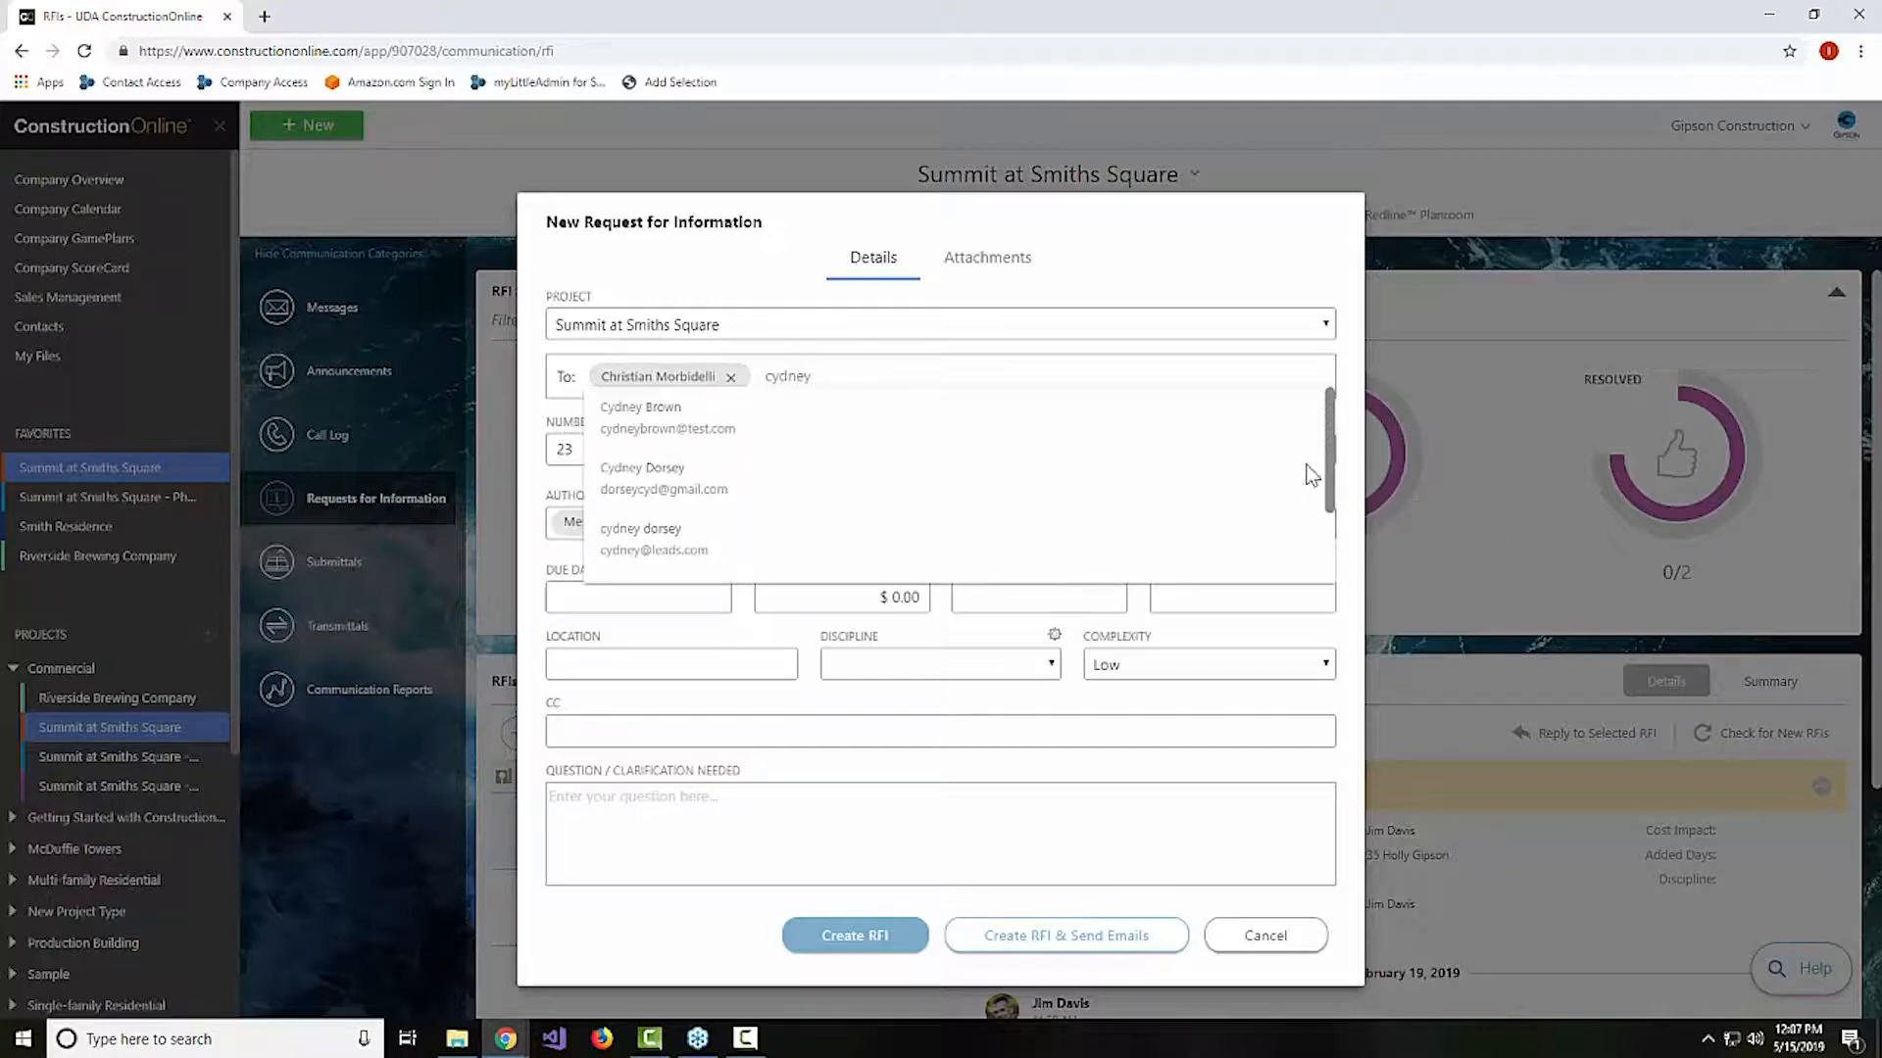
pyautogui.click(639, 482)
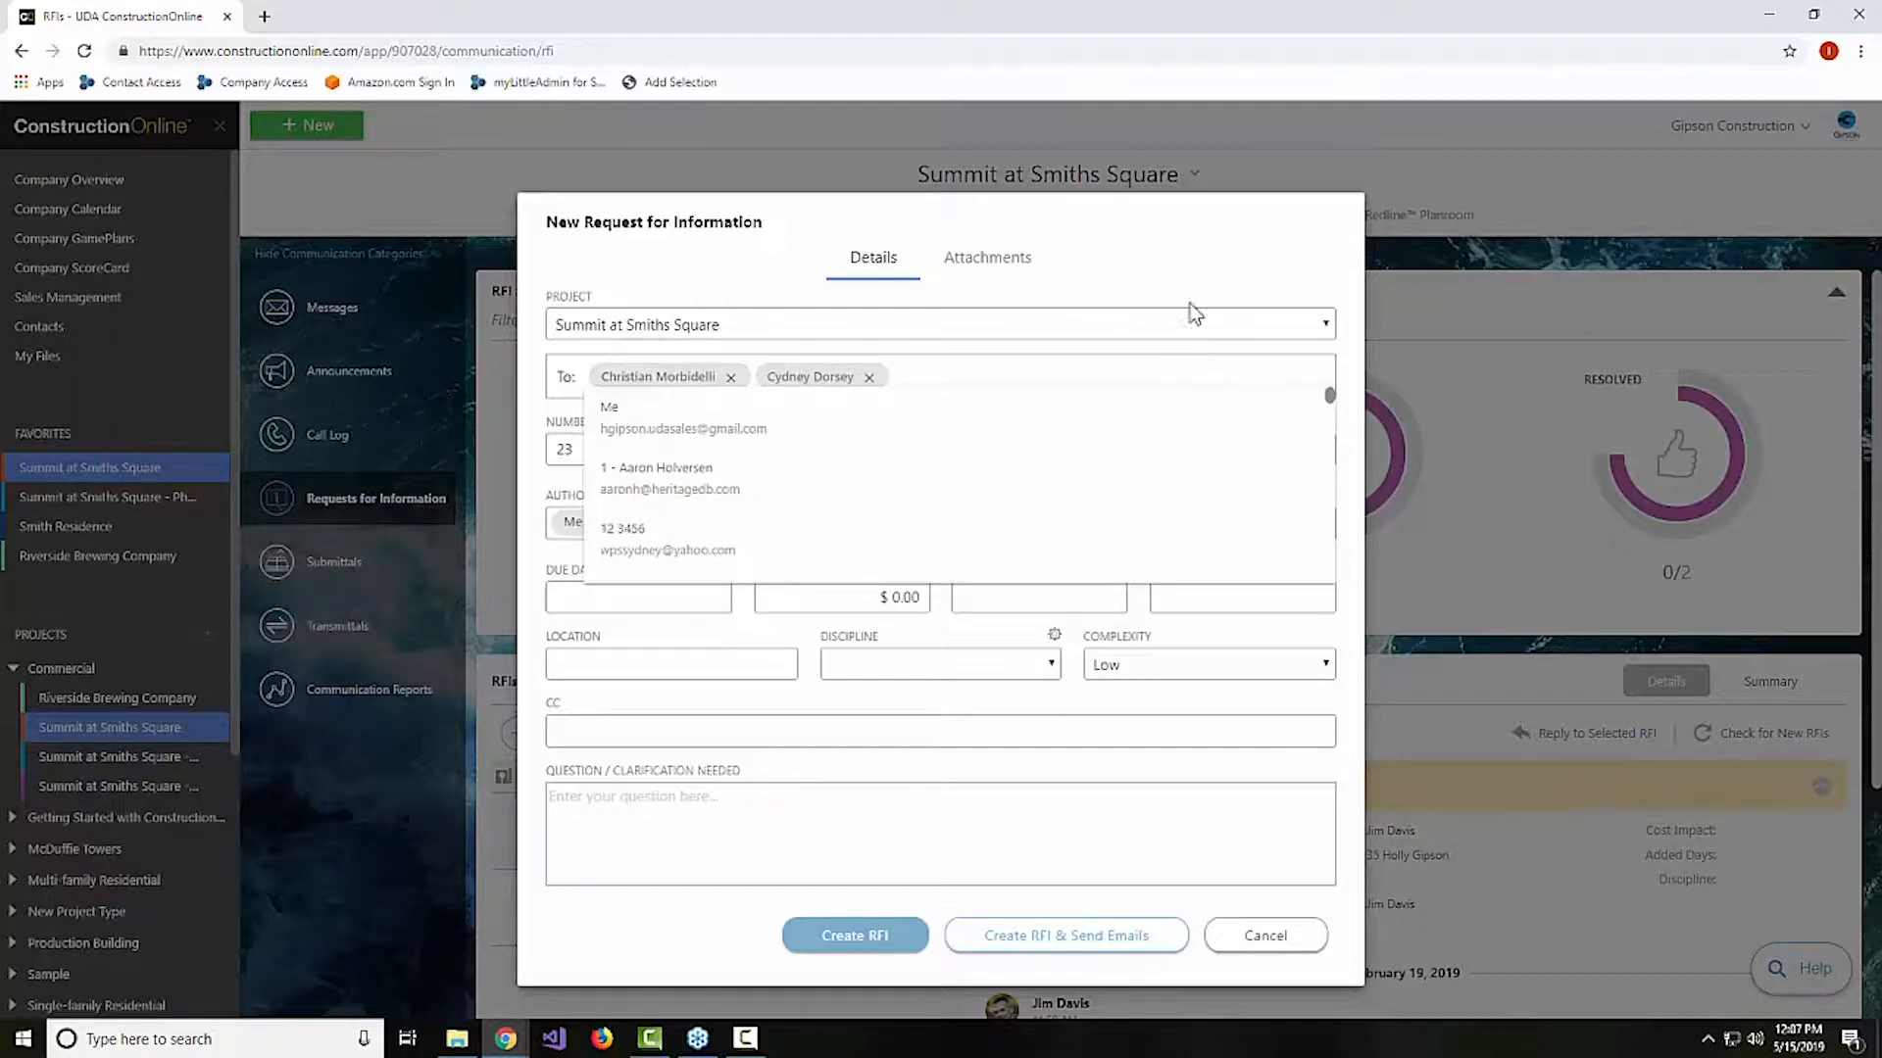
pyautogui.click(1163, 285)
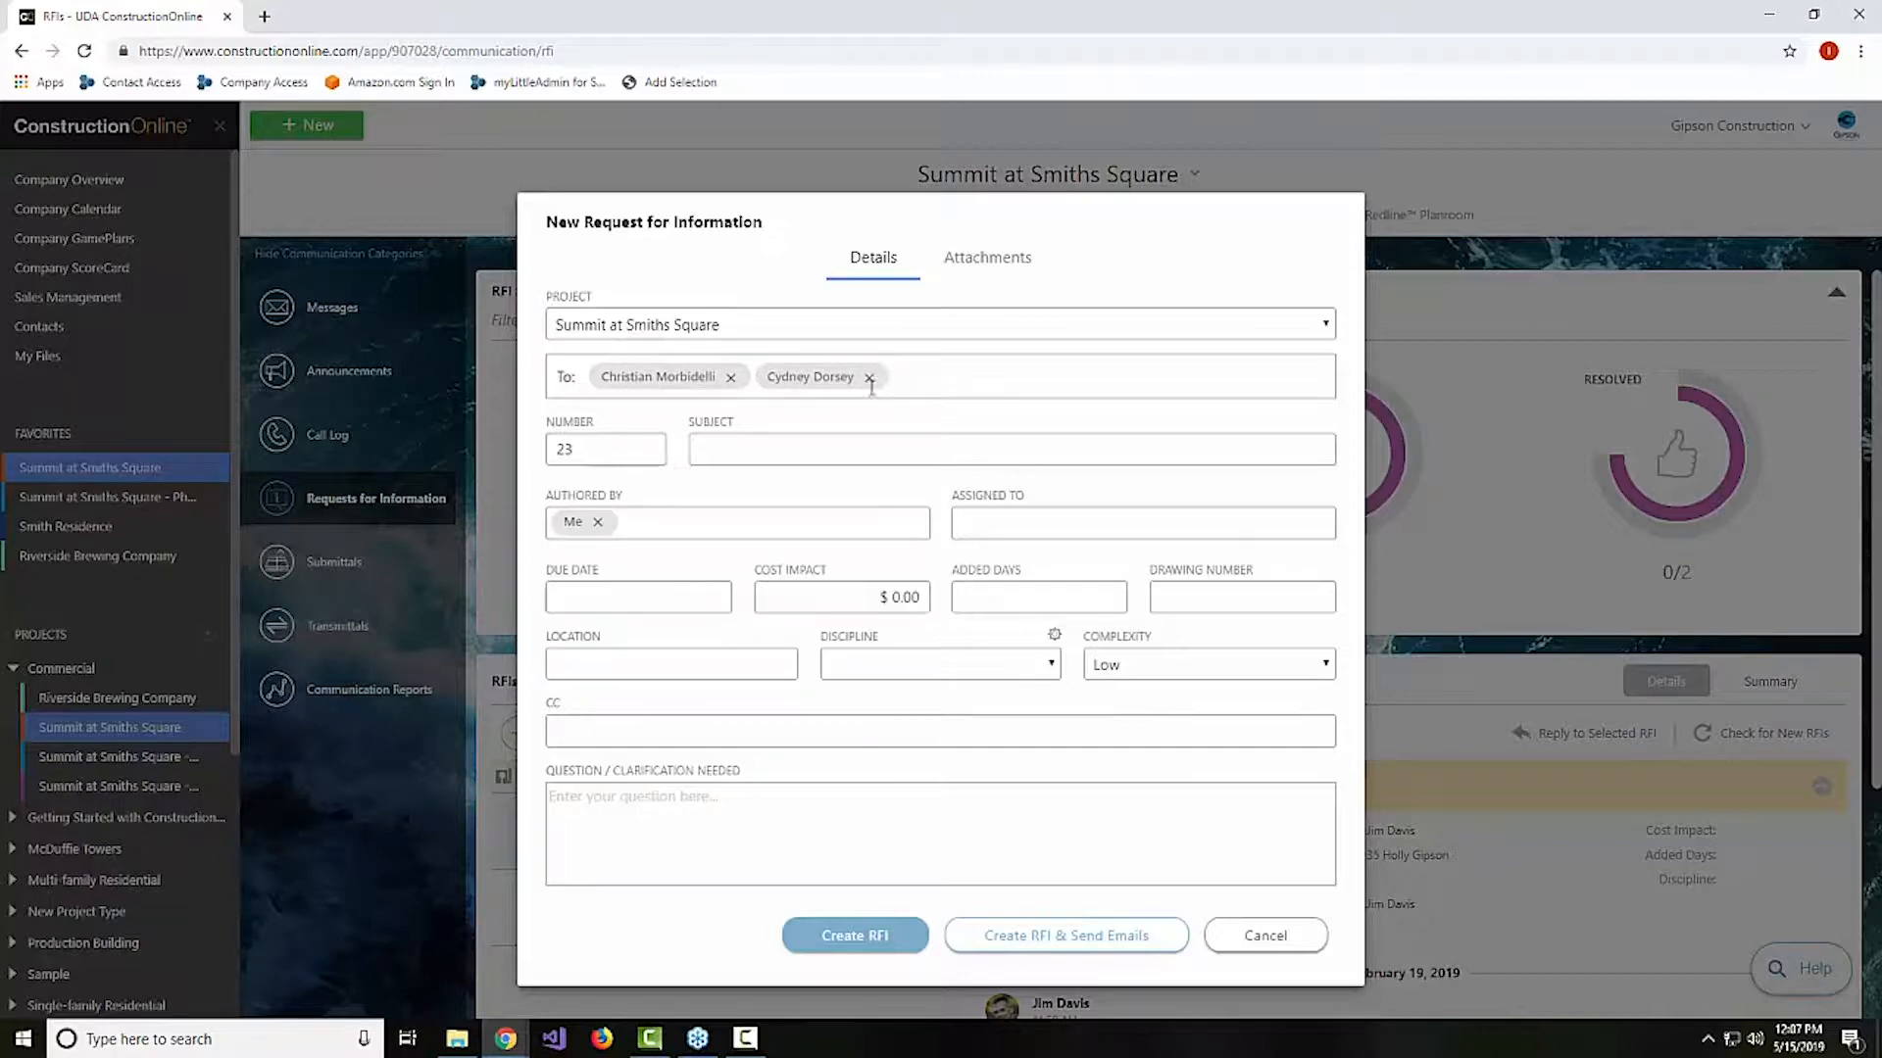
# Assign the new RFI to the responsible contact
pyautogui.click(988, 516)
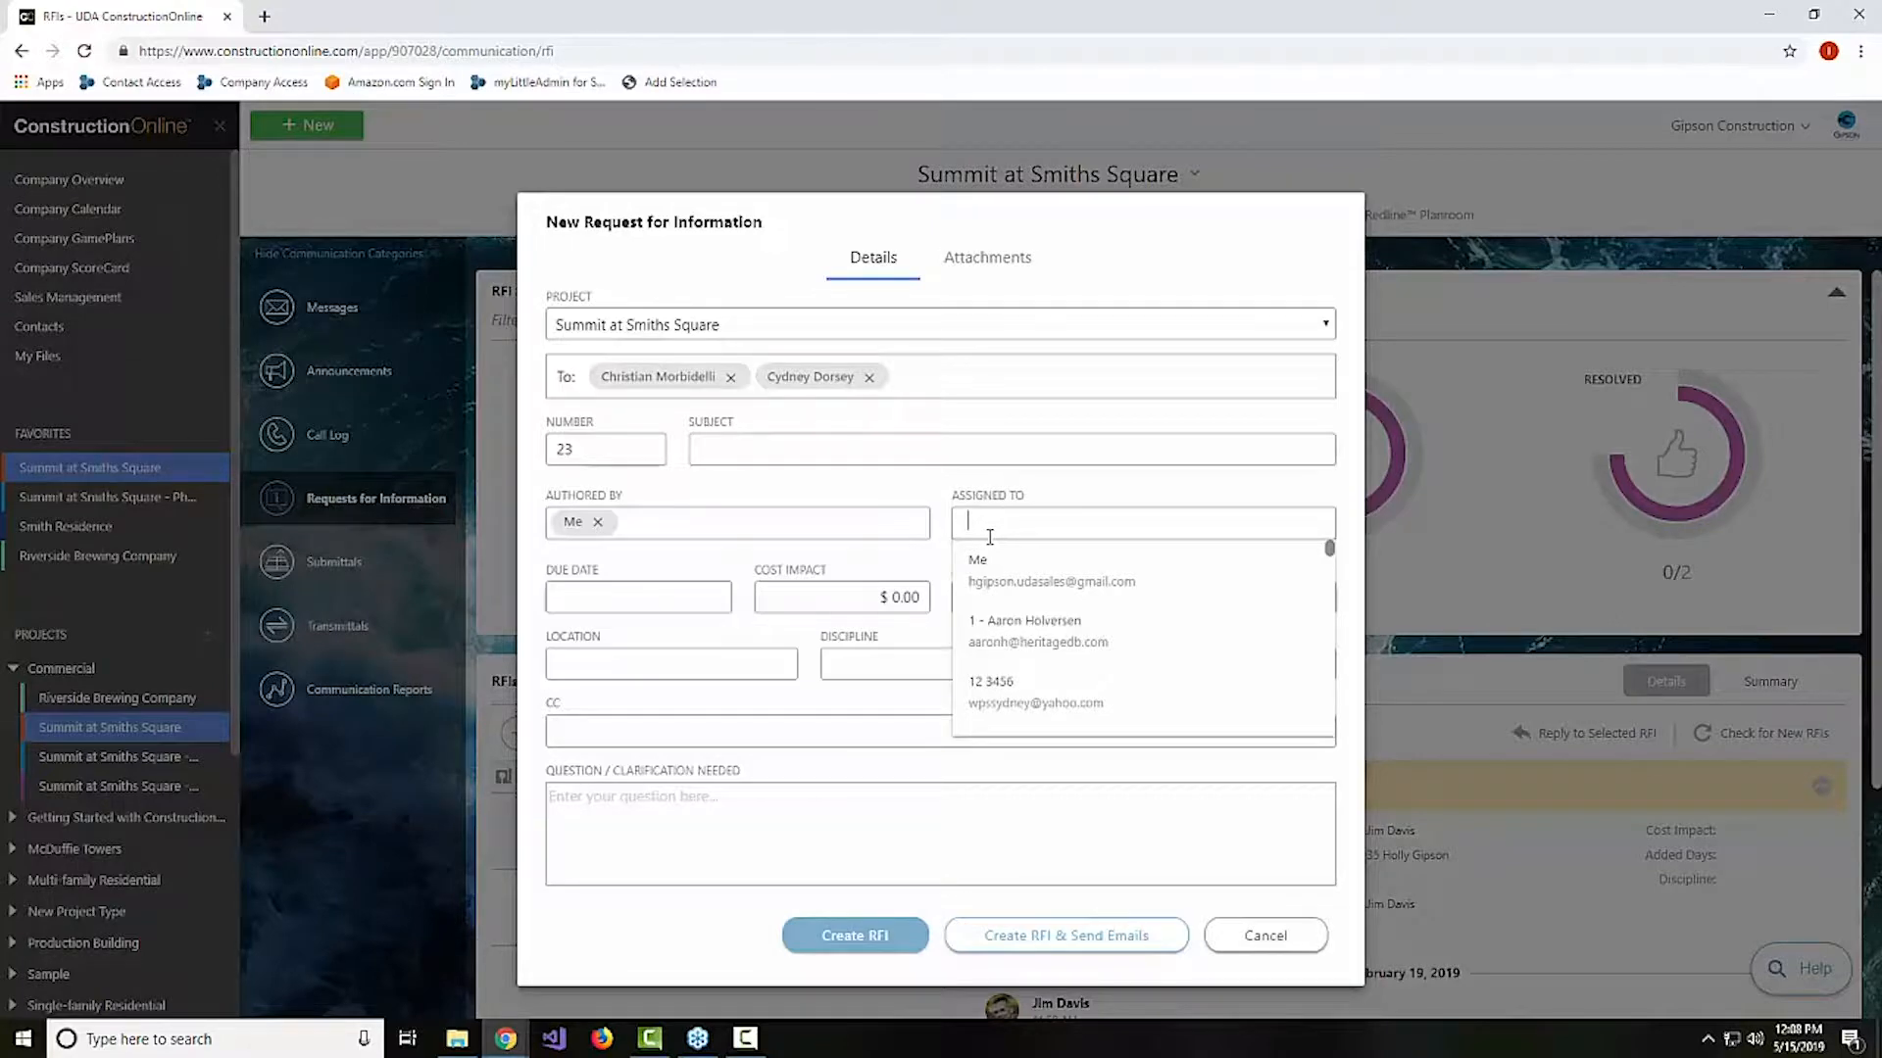
pyautogui.write('ian')
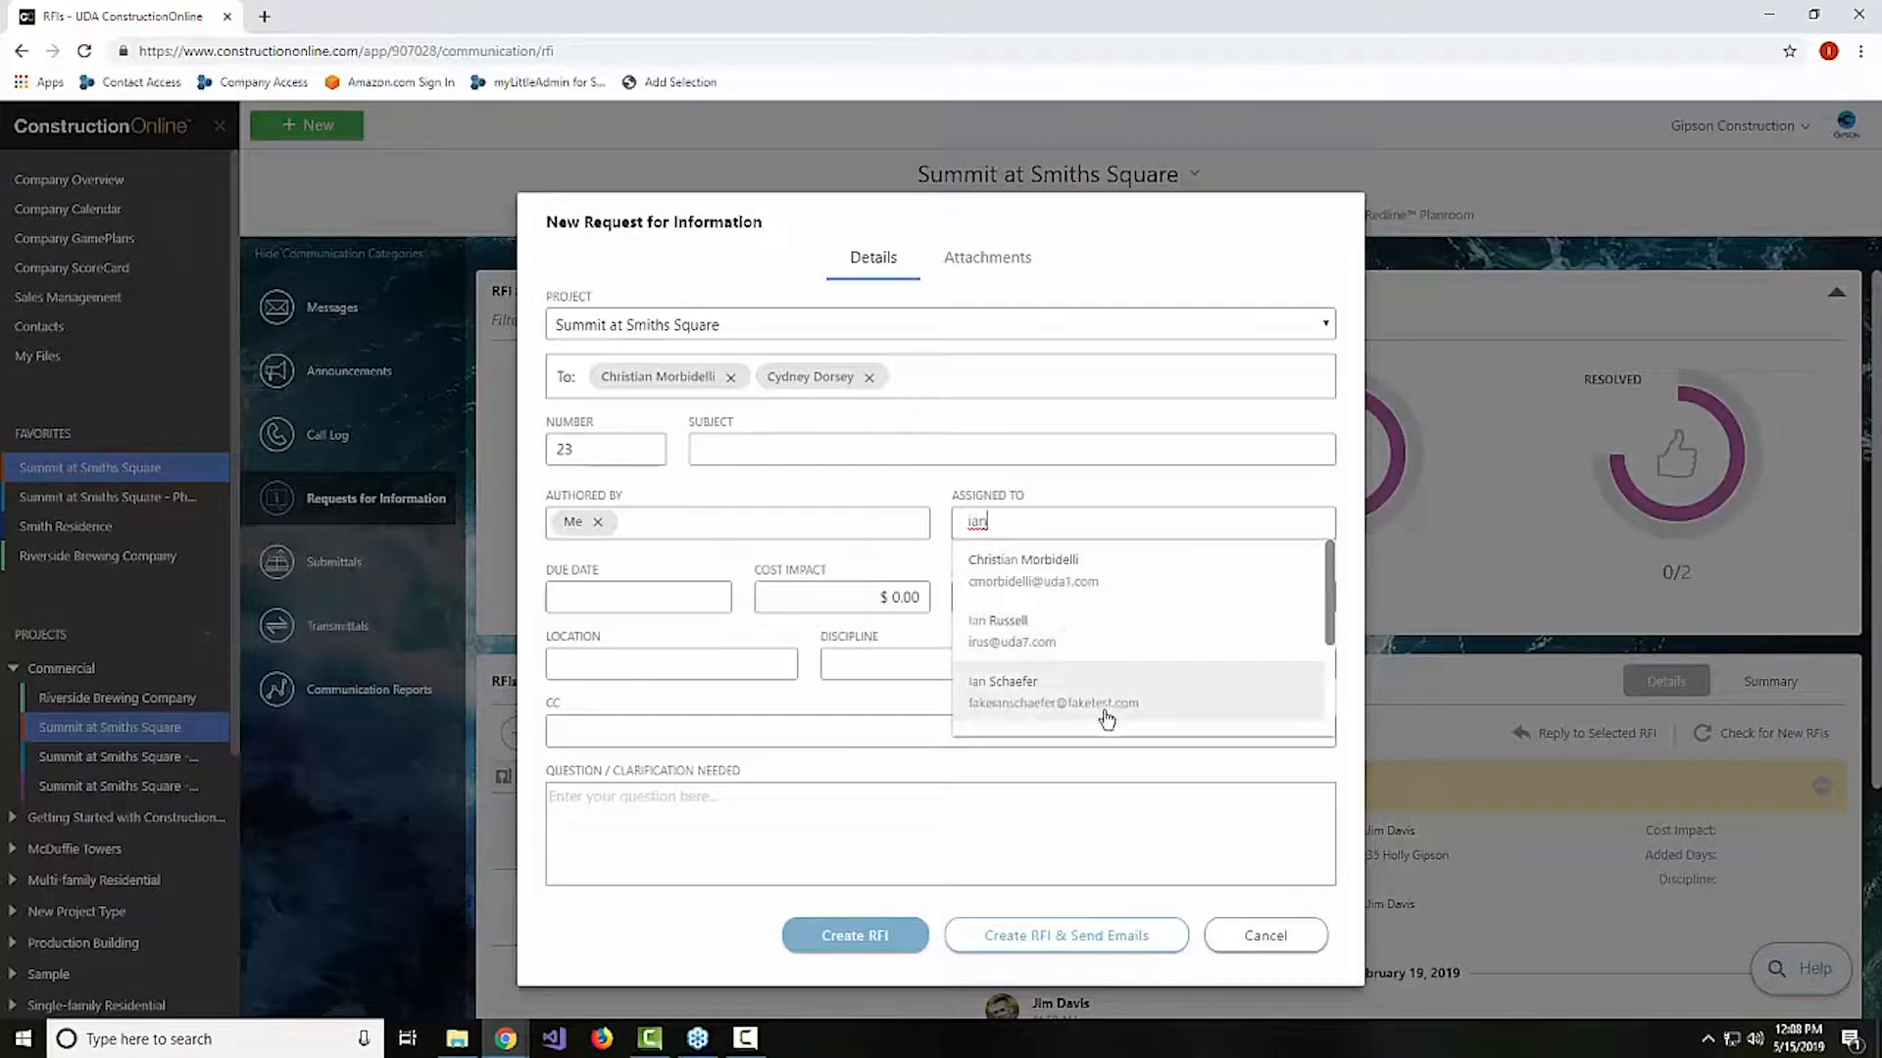
pyautogui.click(1014, 662)
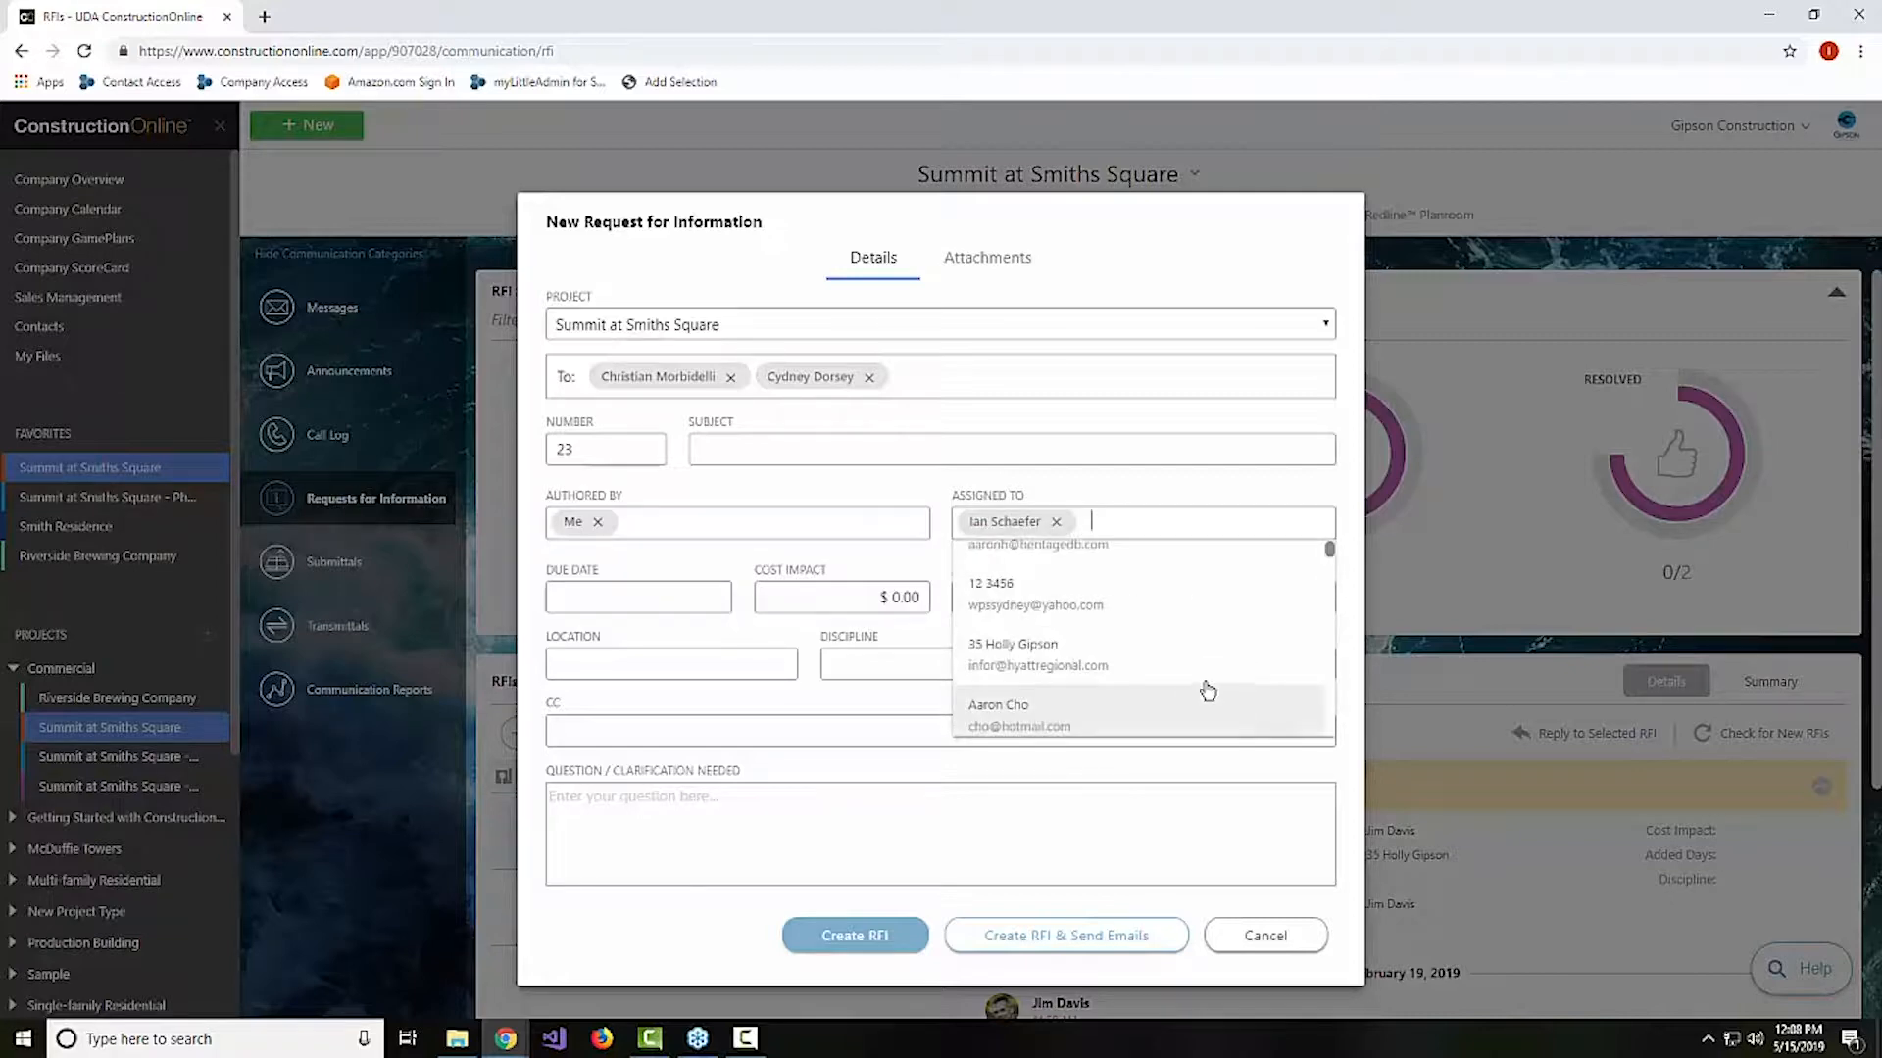
pyautogui.click(1168, 484)
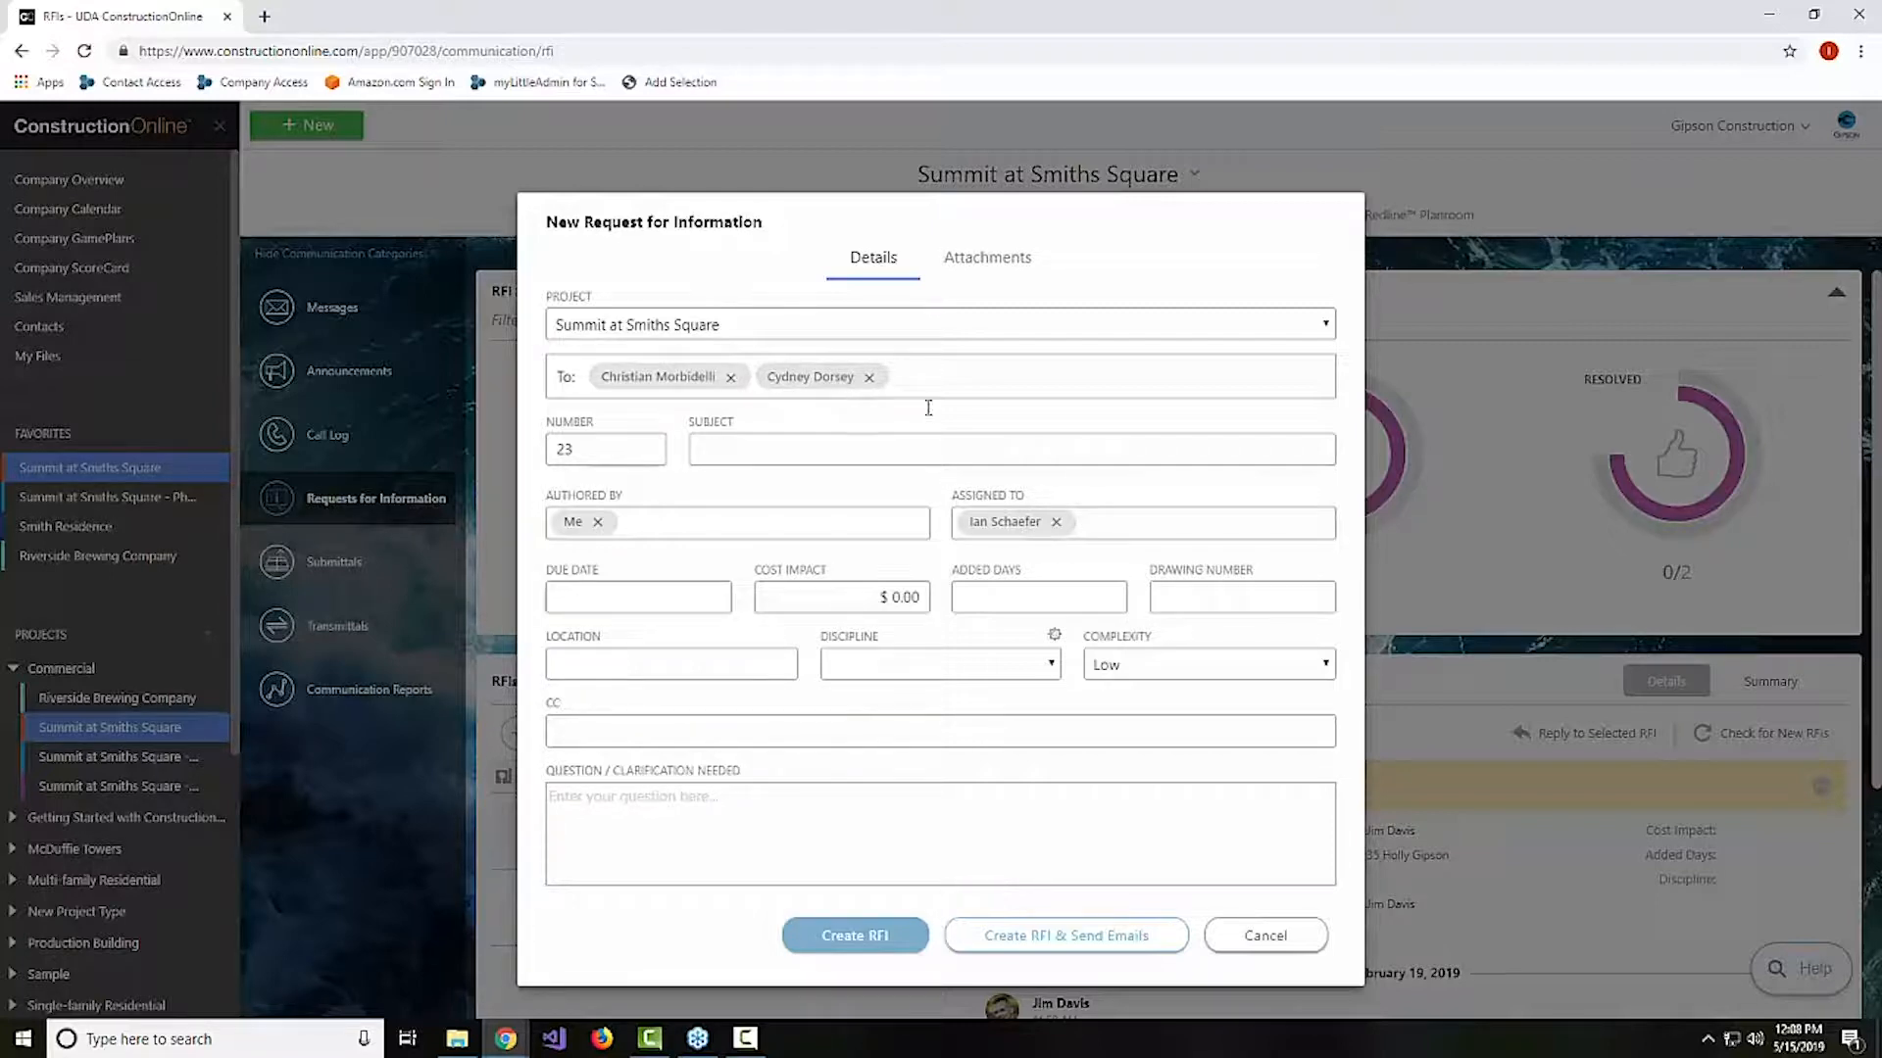
# Set the RFI's subject to "Lighting might be too dim" and its due date to 05/17/2019
pyautogui.click(797, 458)
pyautogui.write('Lightin')
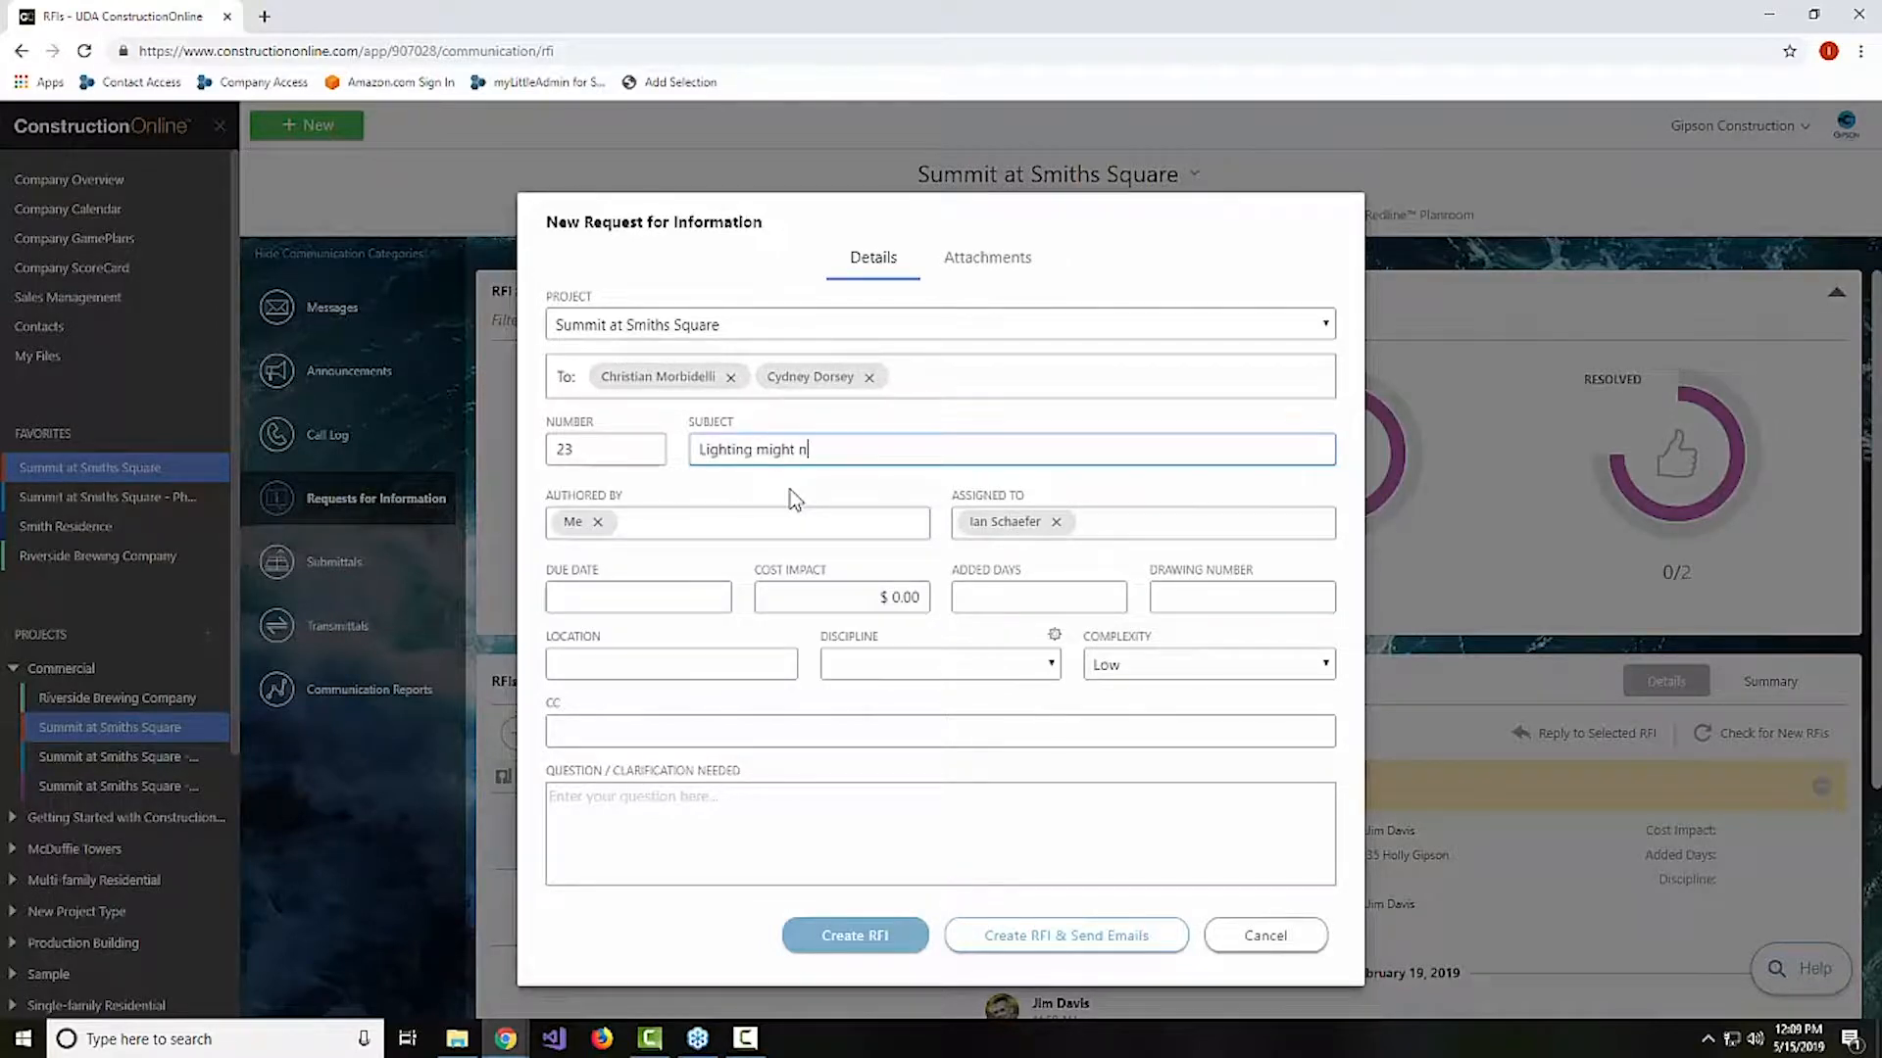
pyautogui.write('g might be too dim')
pyautogui.click(583, 598)
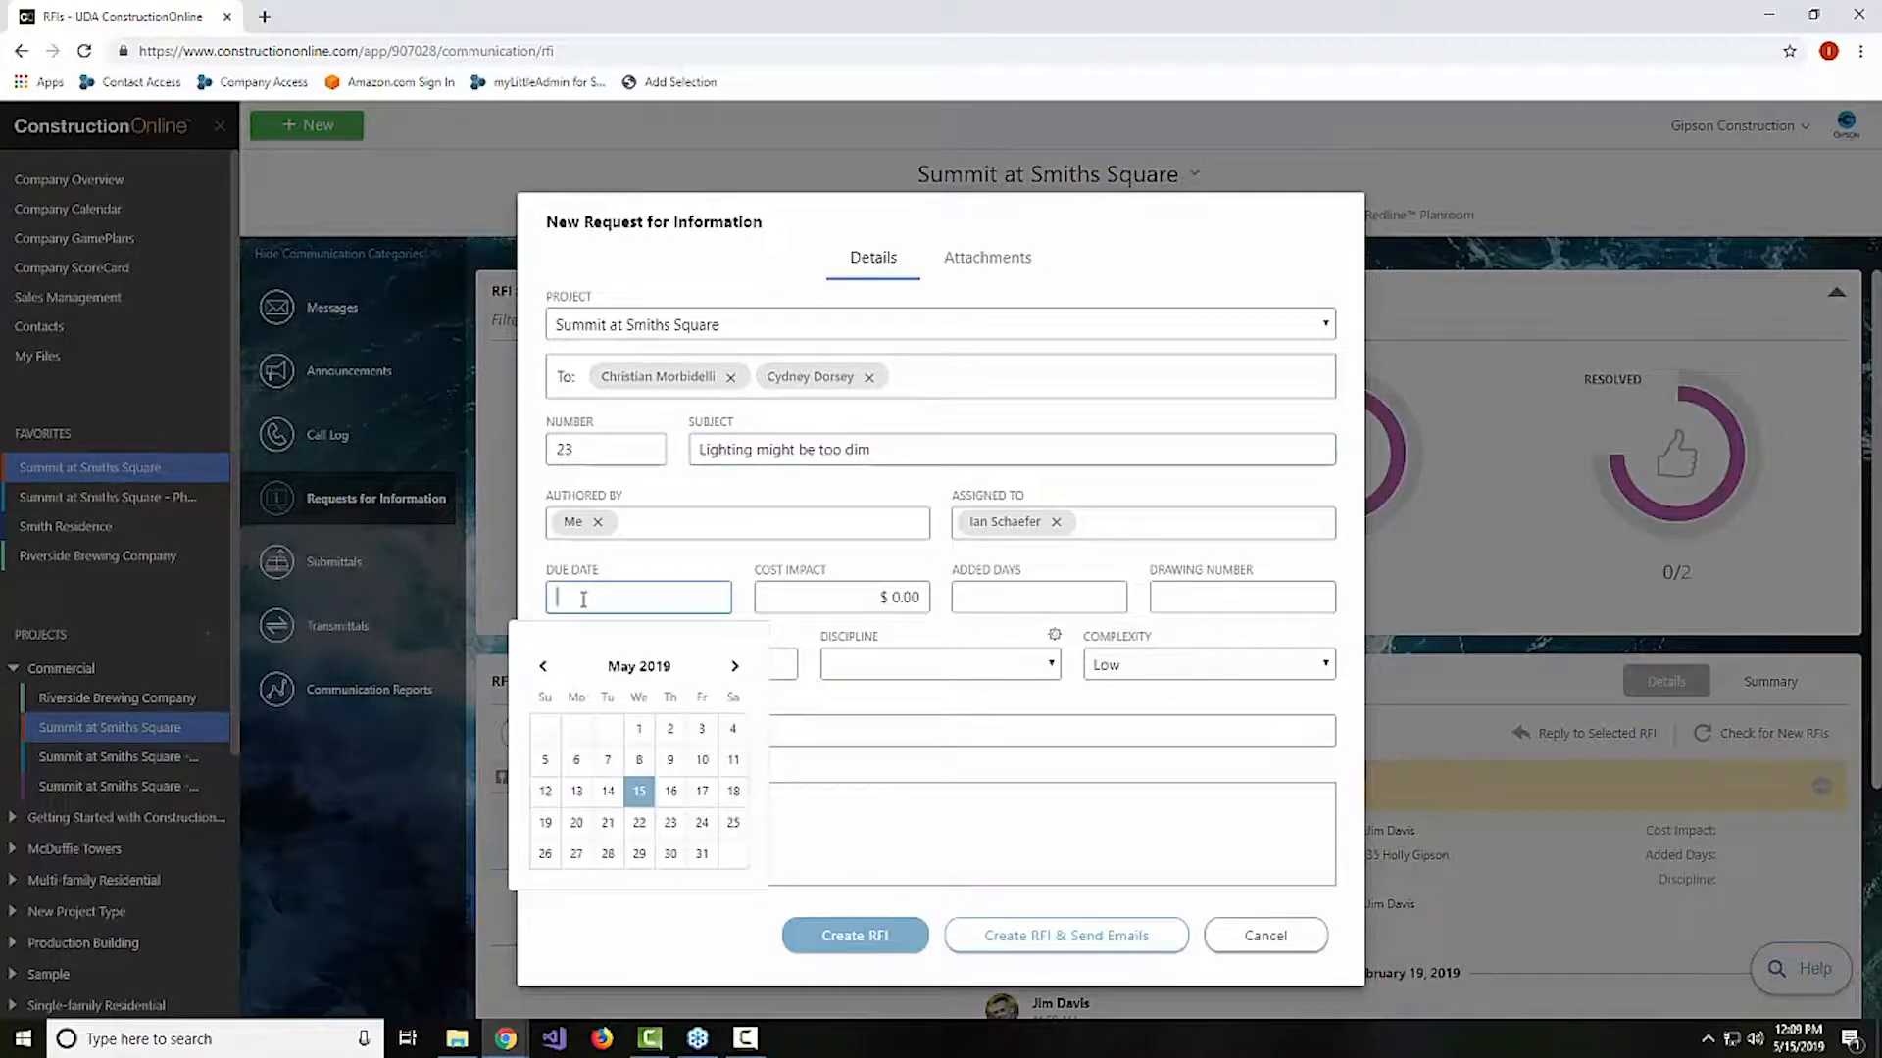
pyautogui.click(696, 796)
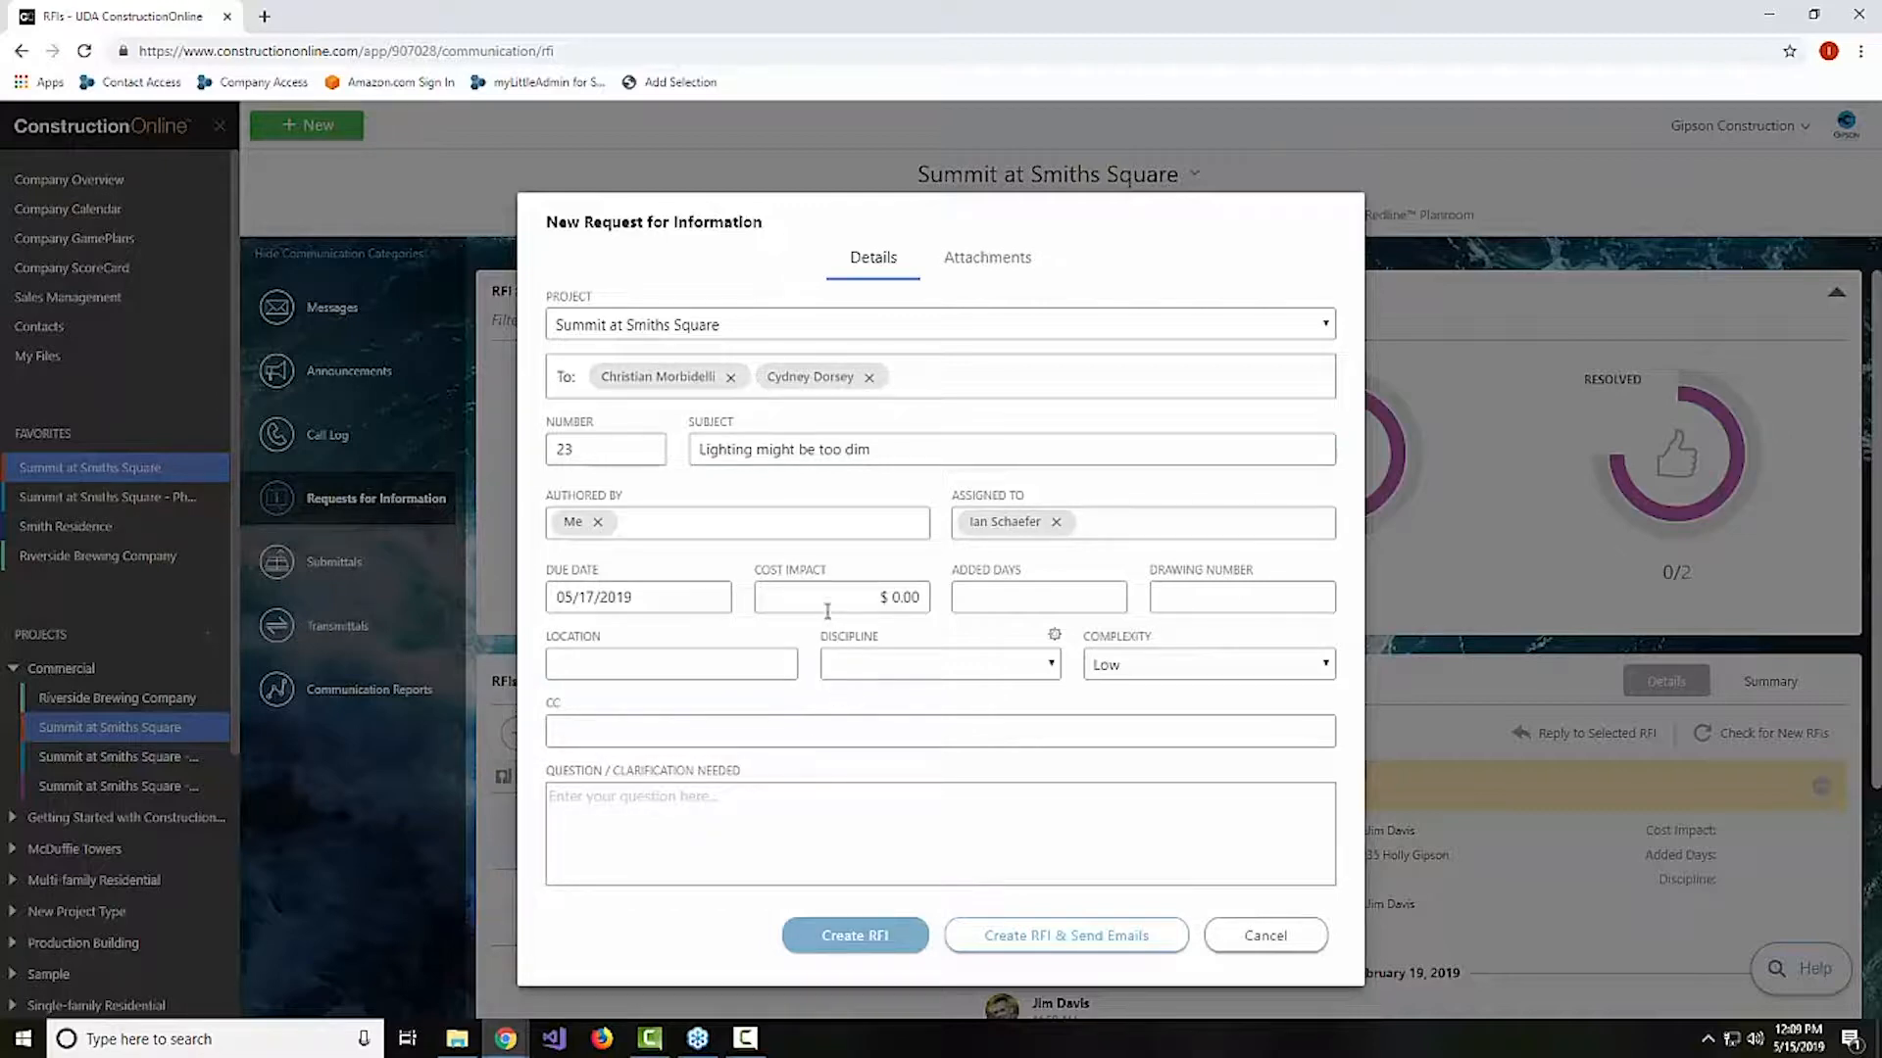
# Set the RFI's added days to 7 and its location to "Main walkway"
pyautogui.click(1018, 600)
pyautogui.write('7')
pyautogui.click(627, 667)
pyautogui.write('Main walkway')
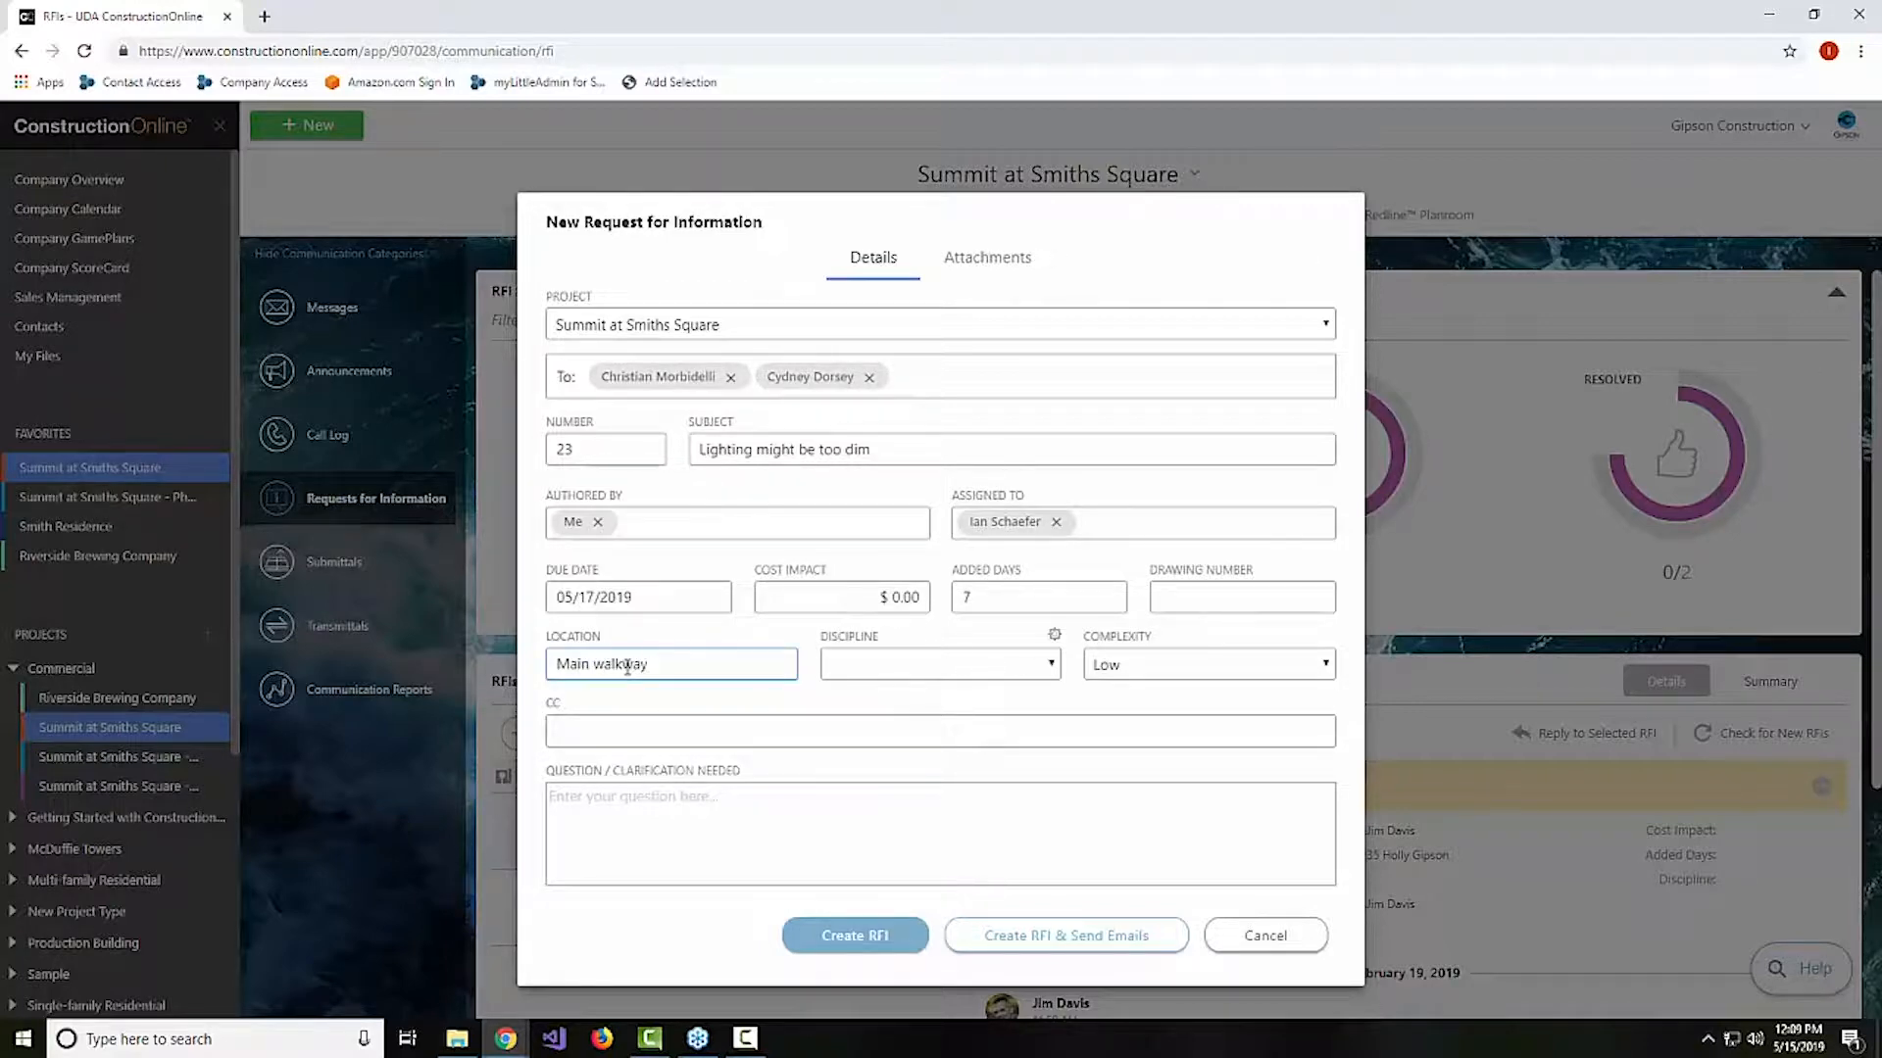
# Set the RFI's discipline to Electrical and its complexity to High
pyautogui.click(896, 662)
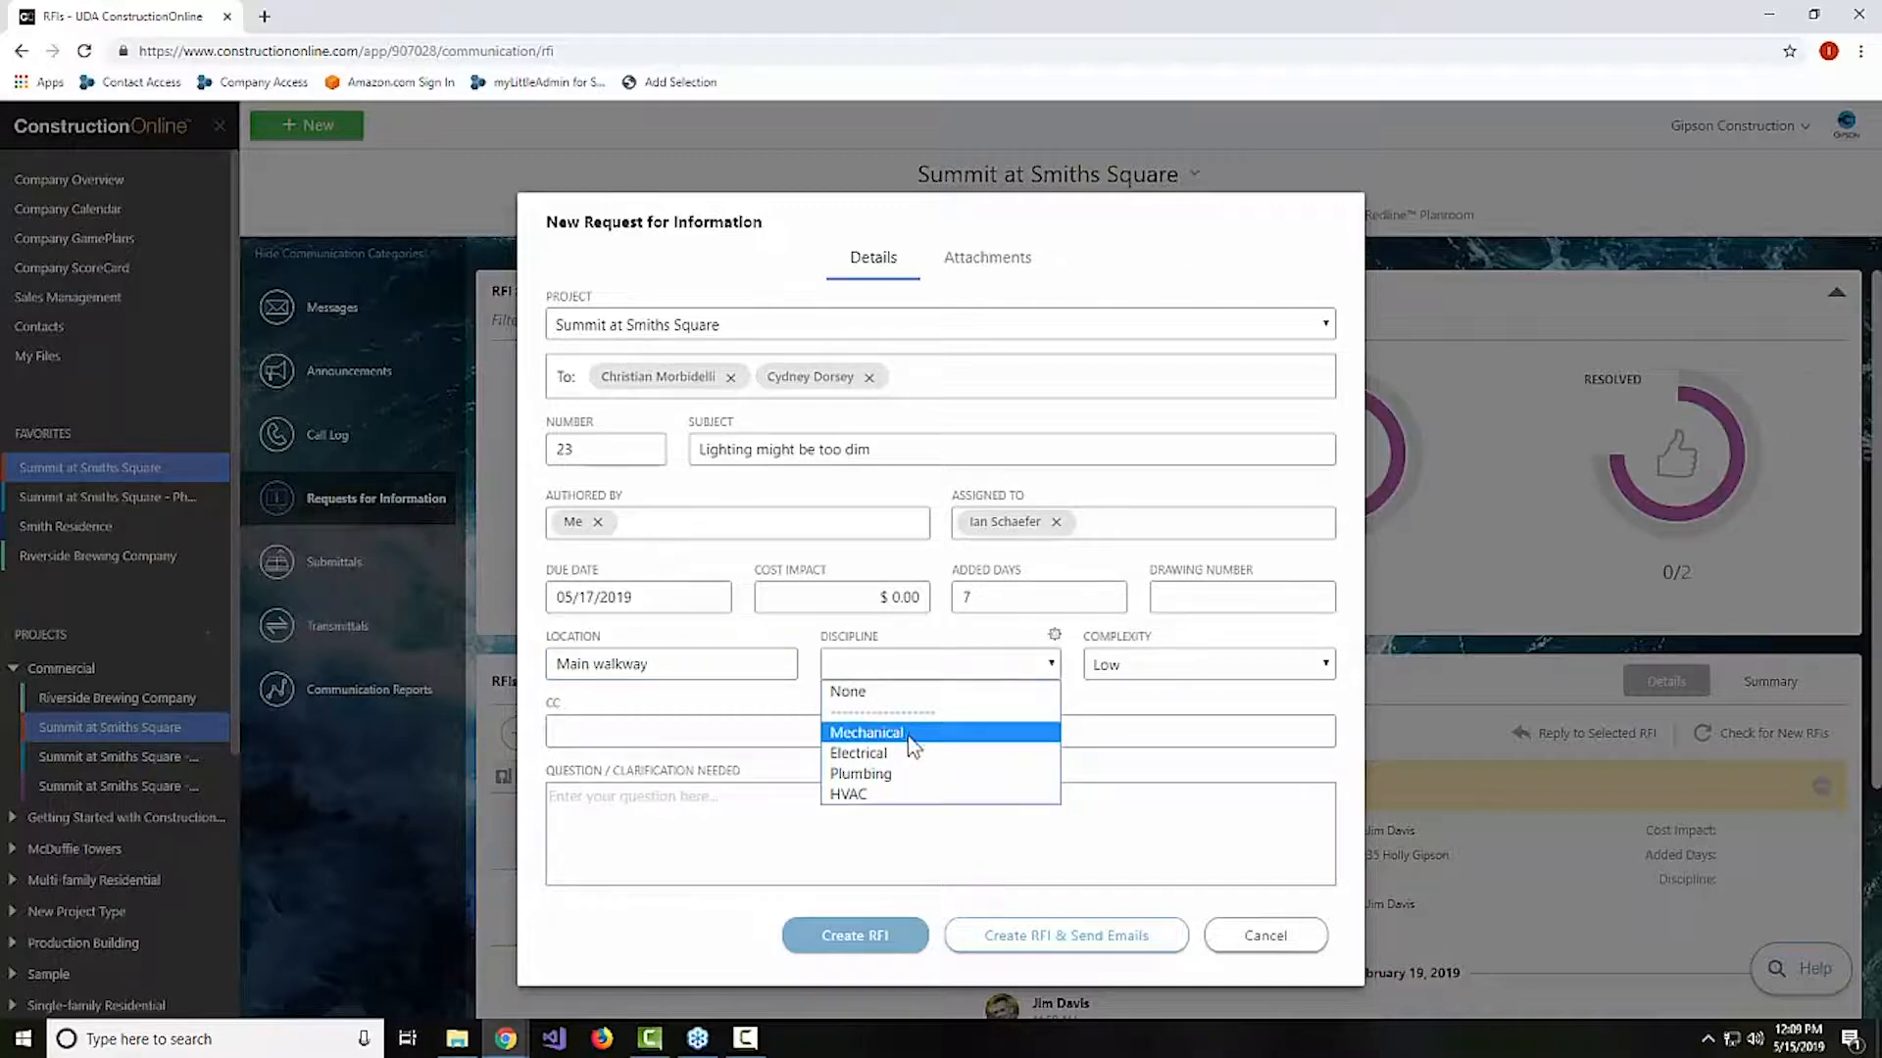
pyautogui.click(882, 753)
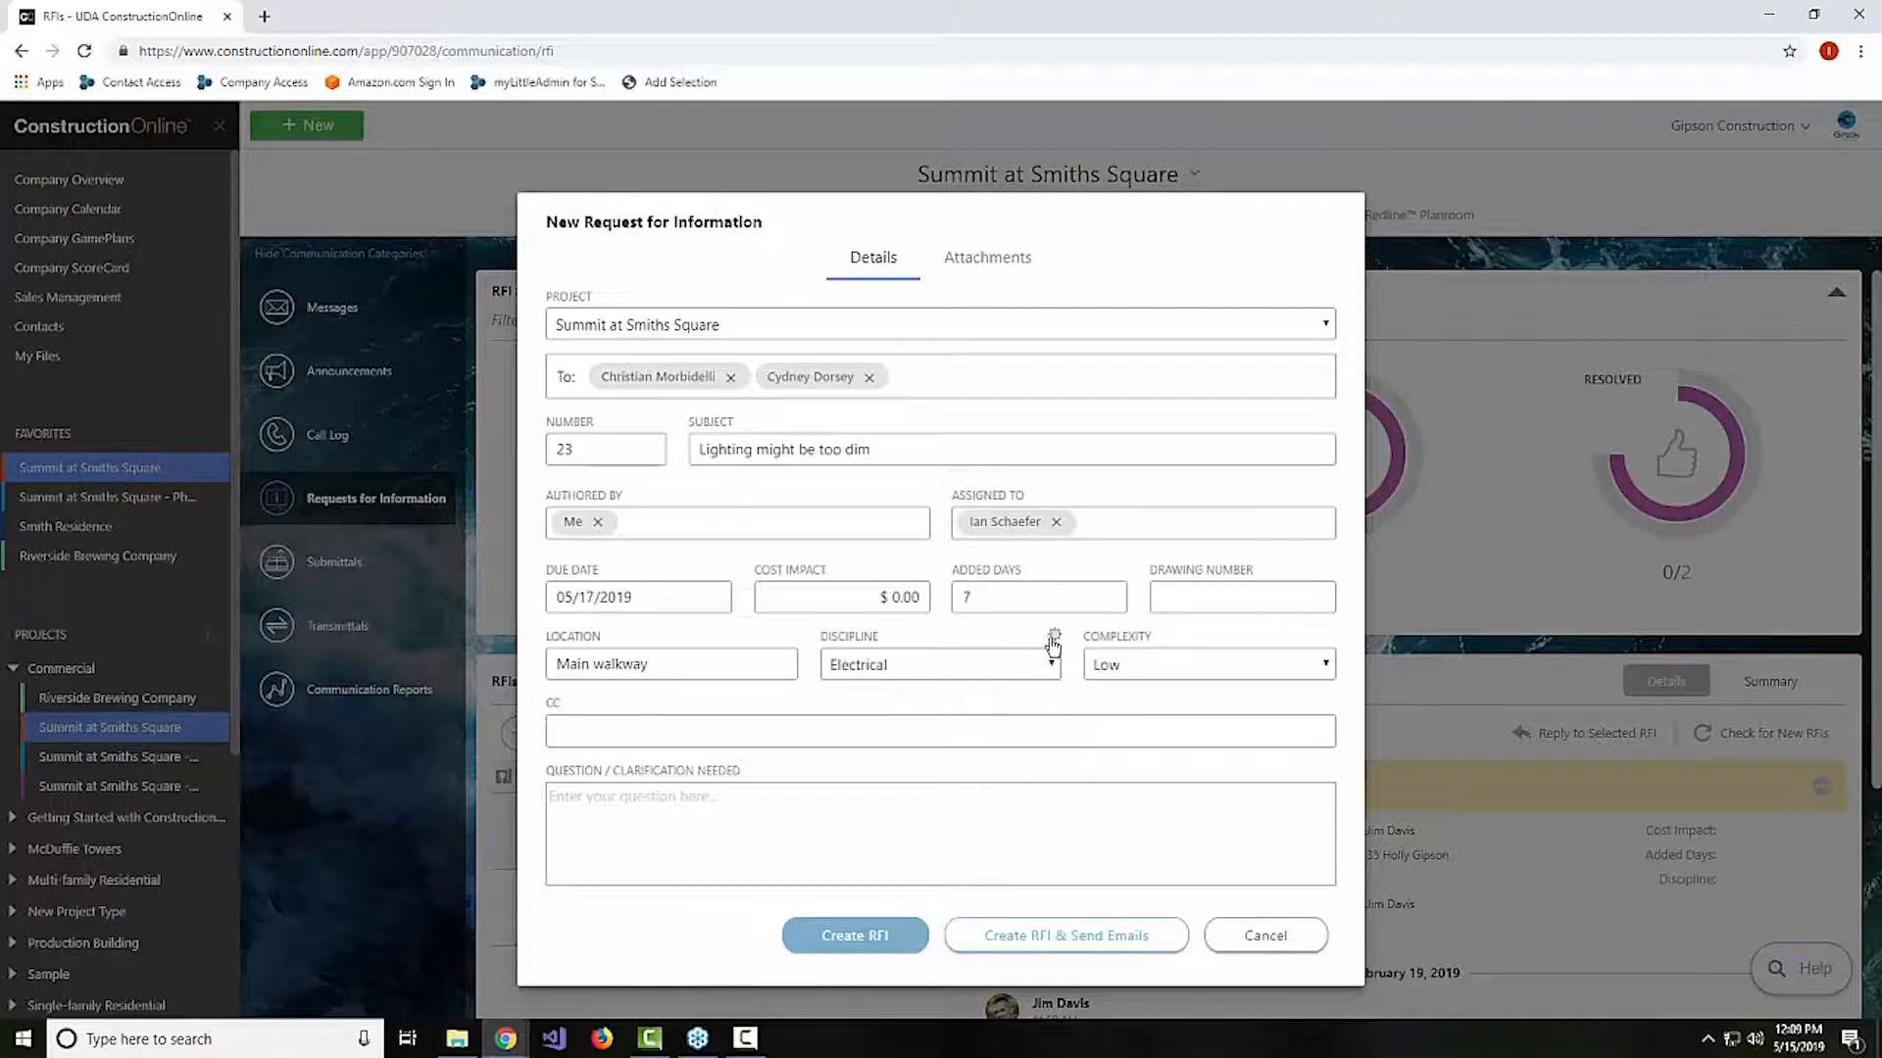
pyautogui.click(1155, 664)
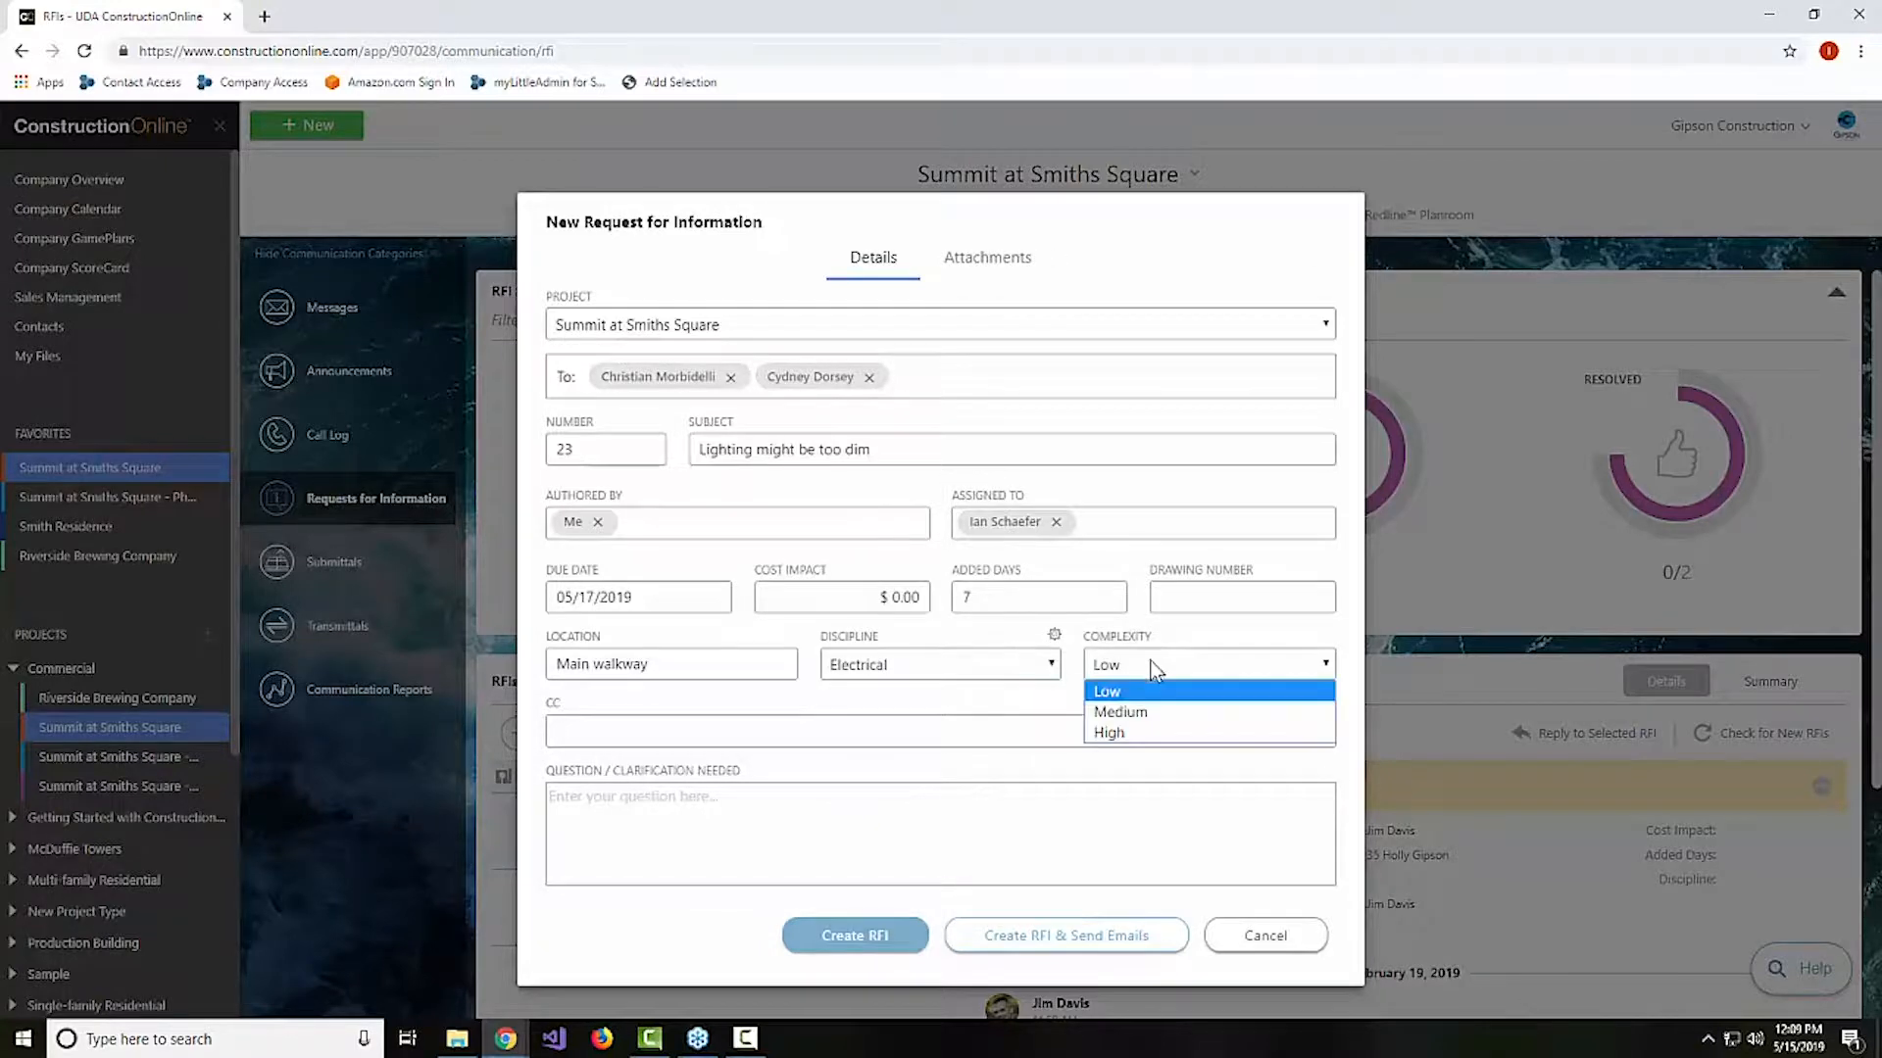
pyautogui.click(1143, 733)
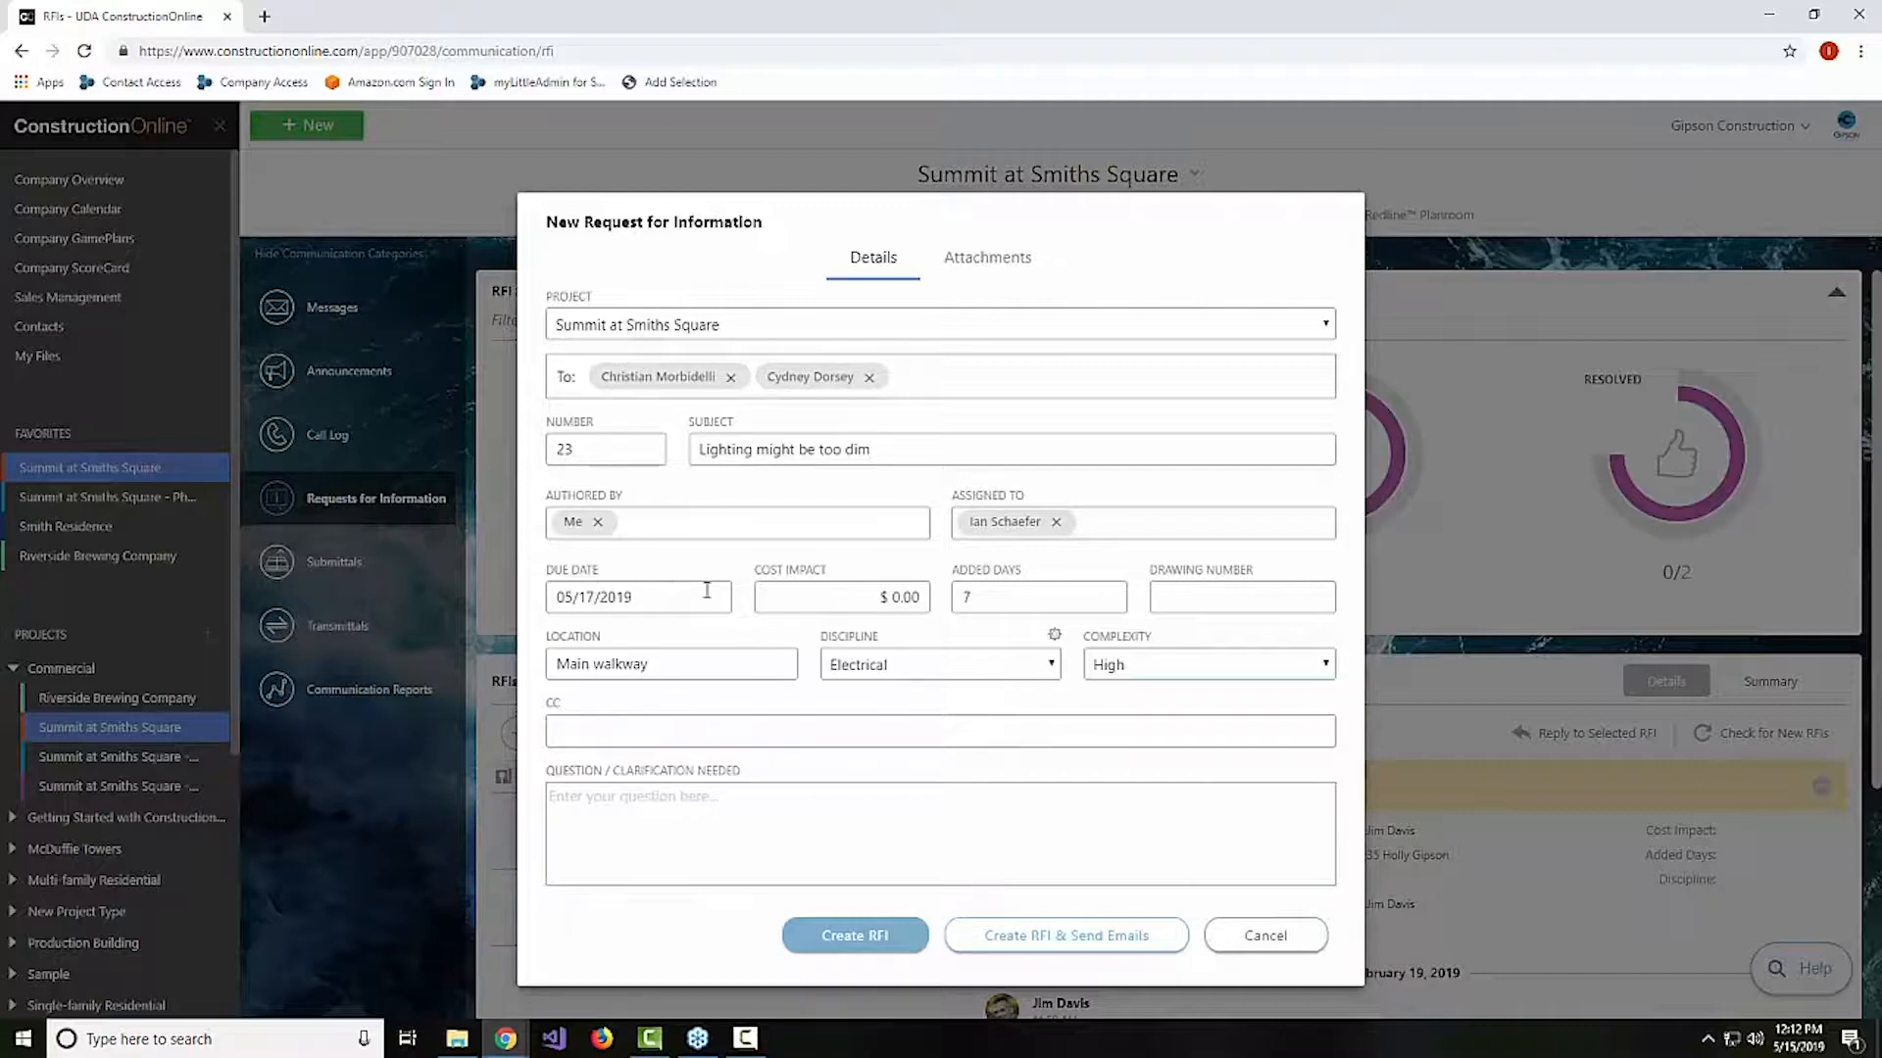
# Enter "Lighting might be too dim, harbor electric suggested testing the lighting." as the RFI's question
pyautogui.click(756, 843)
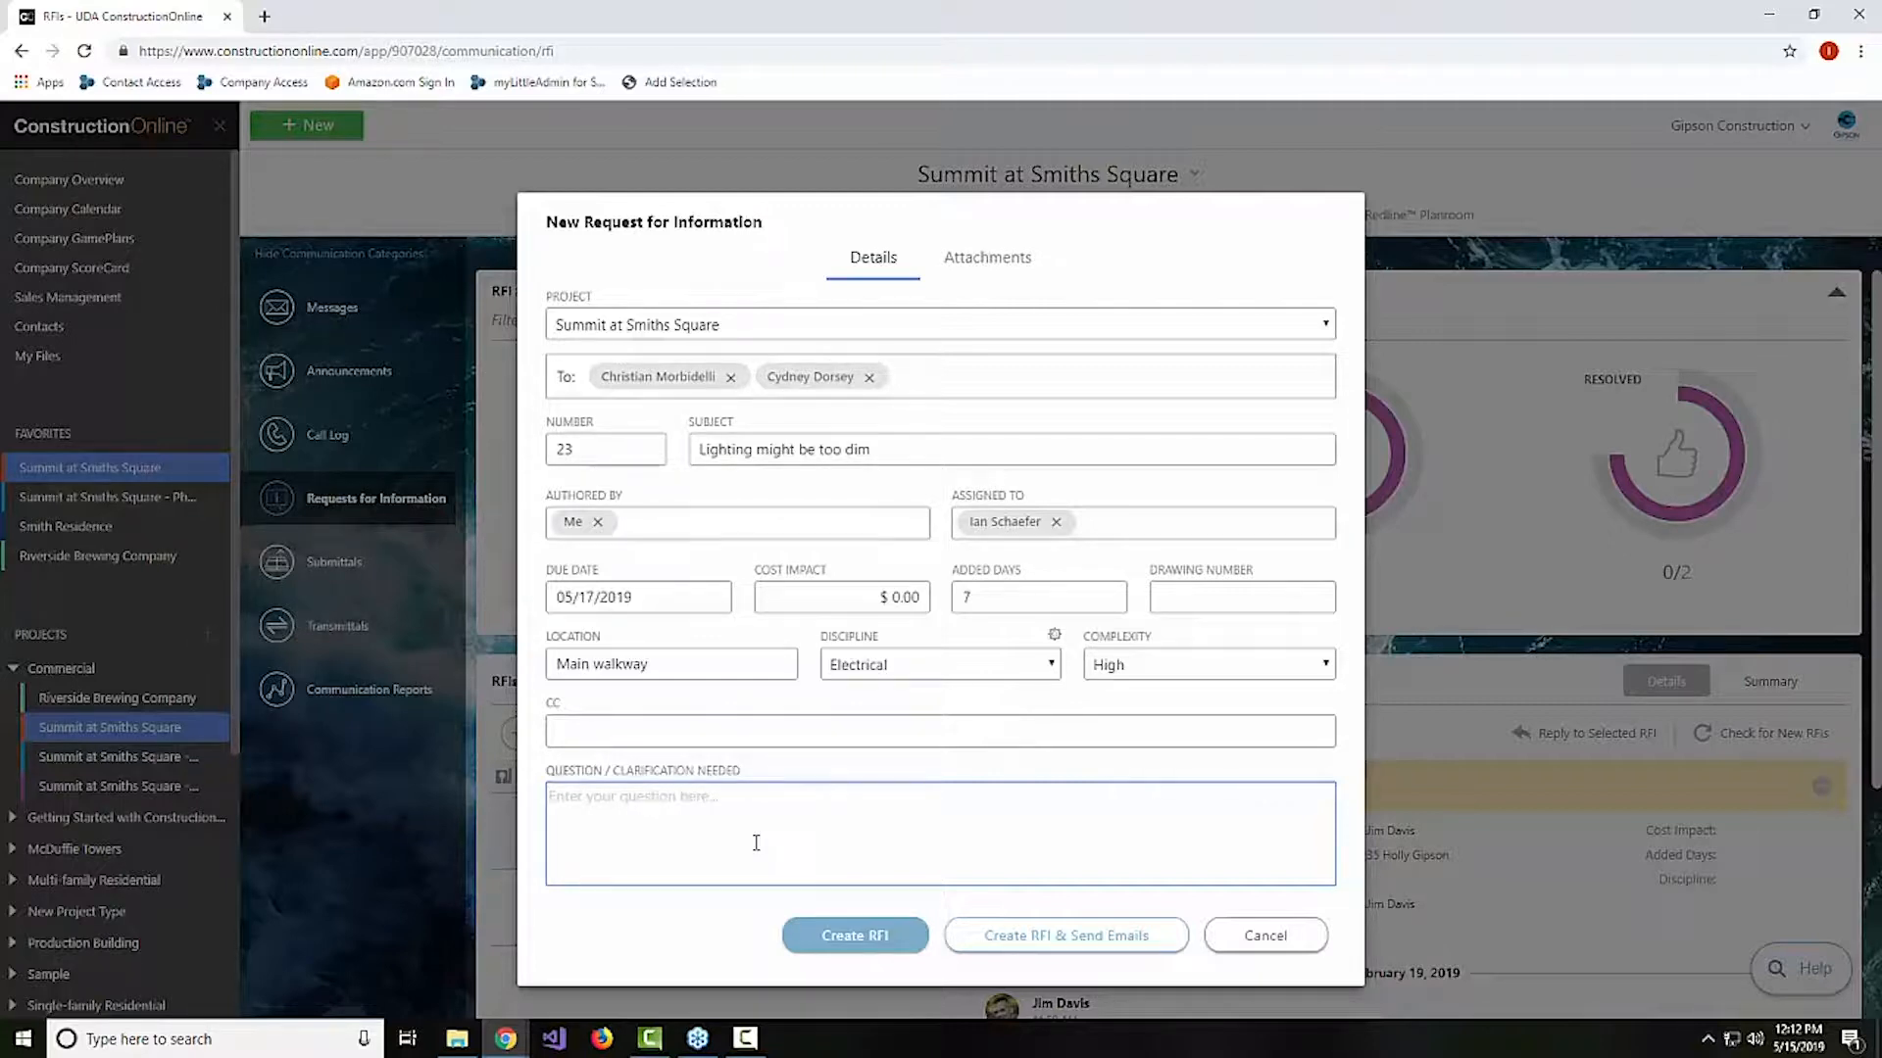
pyautogui.write('Lighting might be too dim, harbor el')
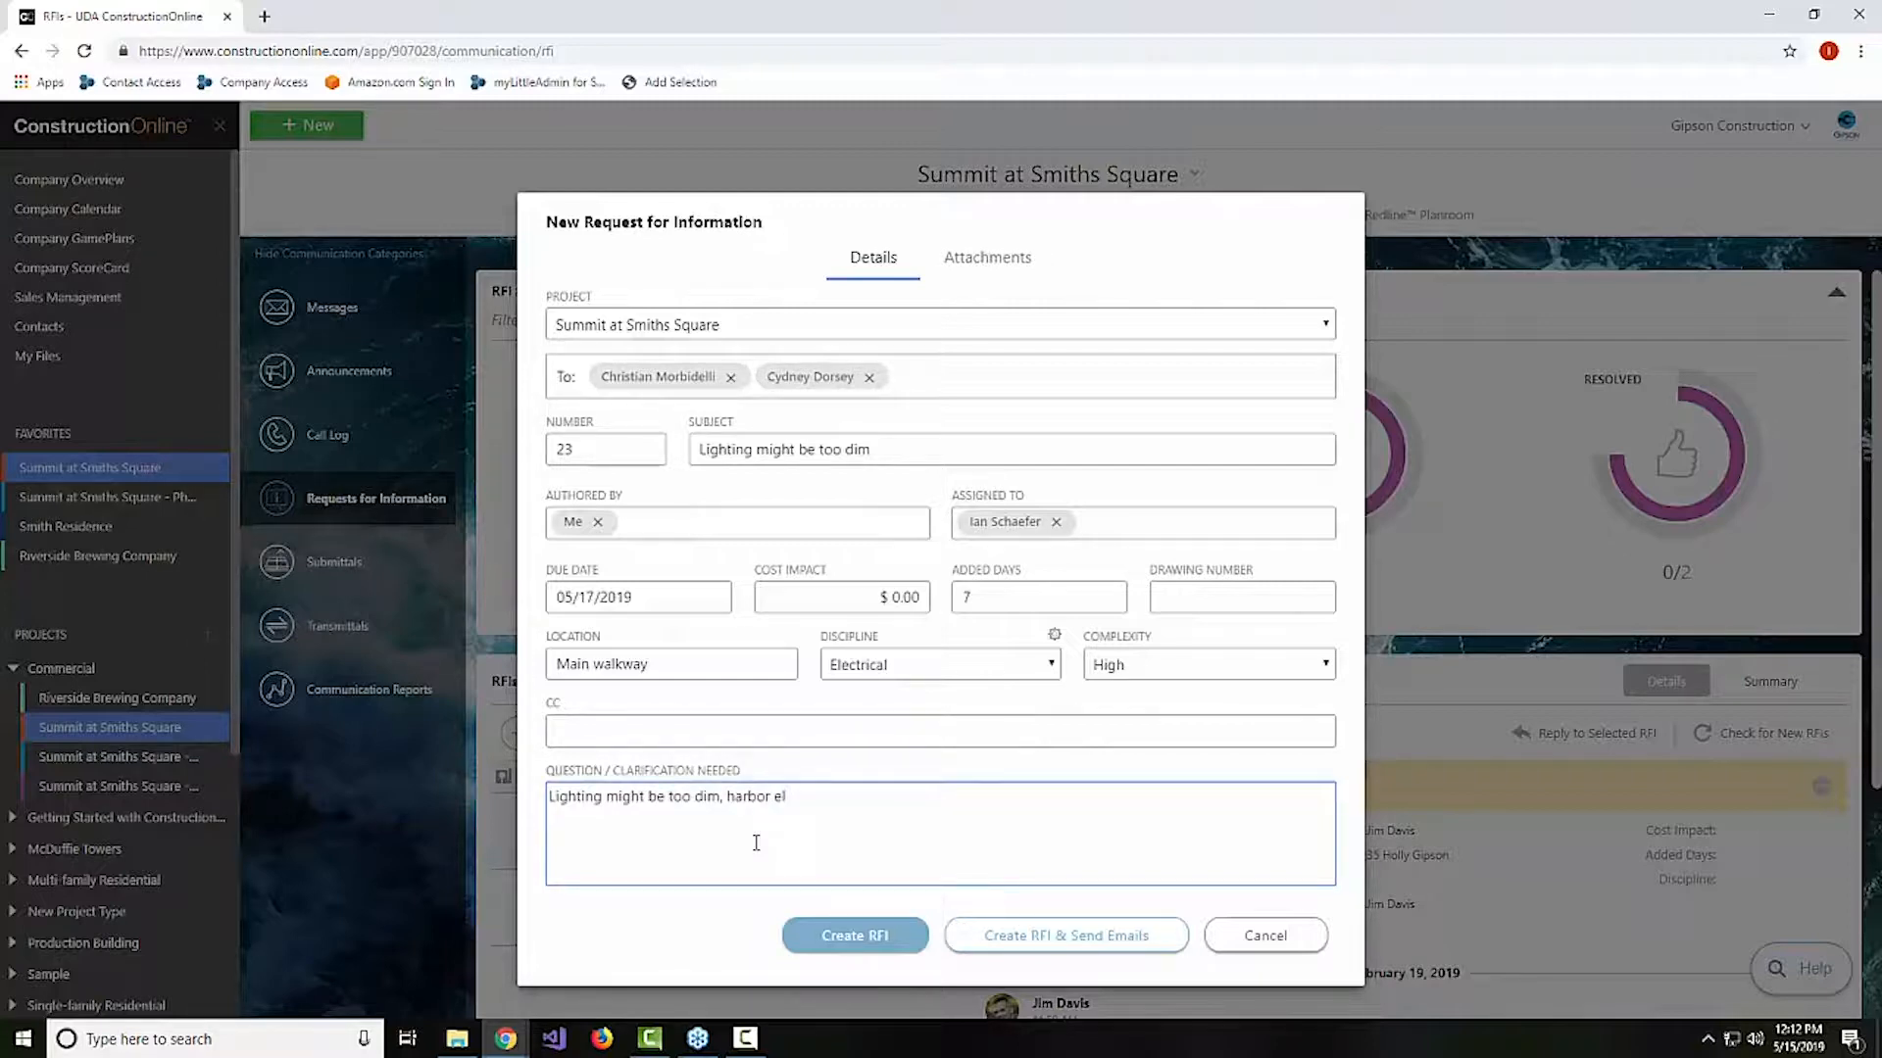
pyautogui.write('ectric suggested testing the lighting.')
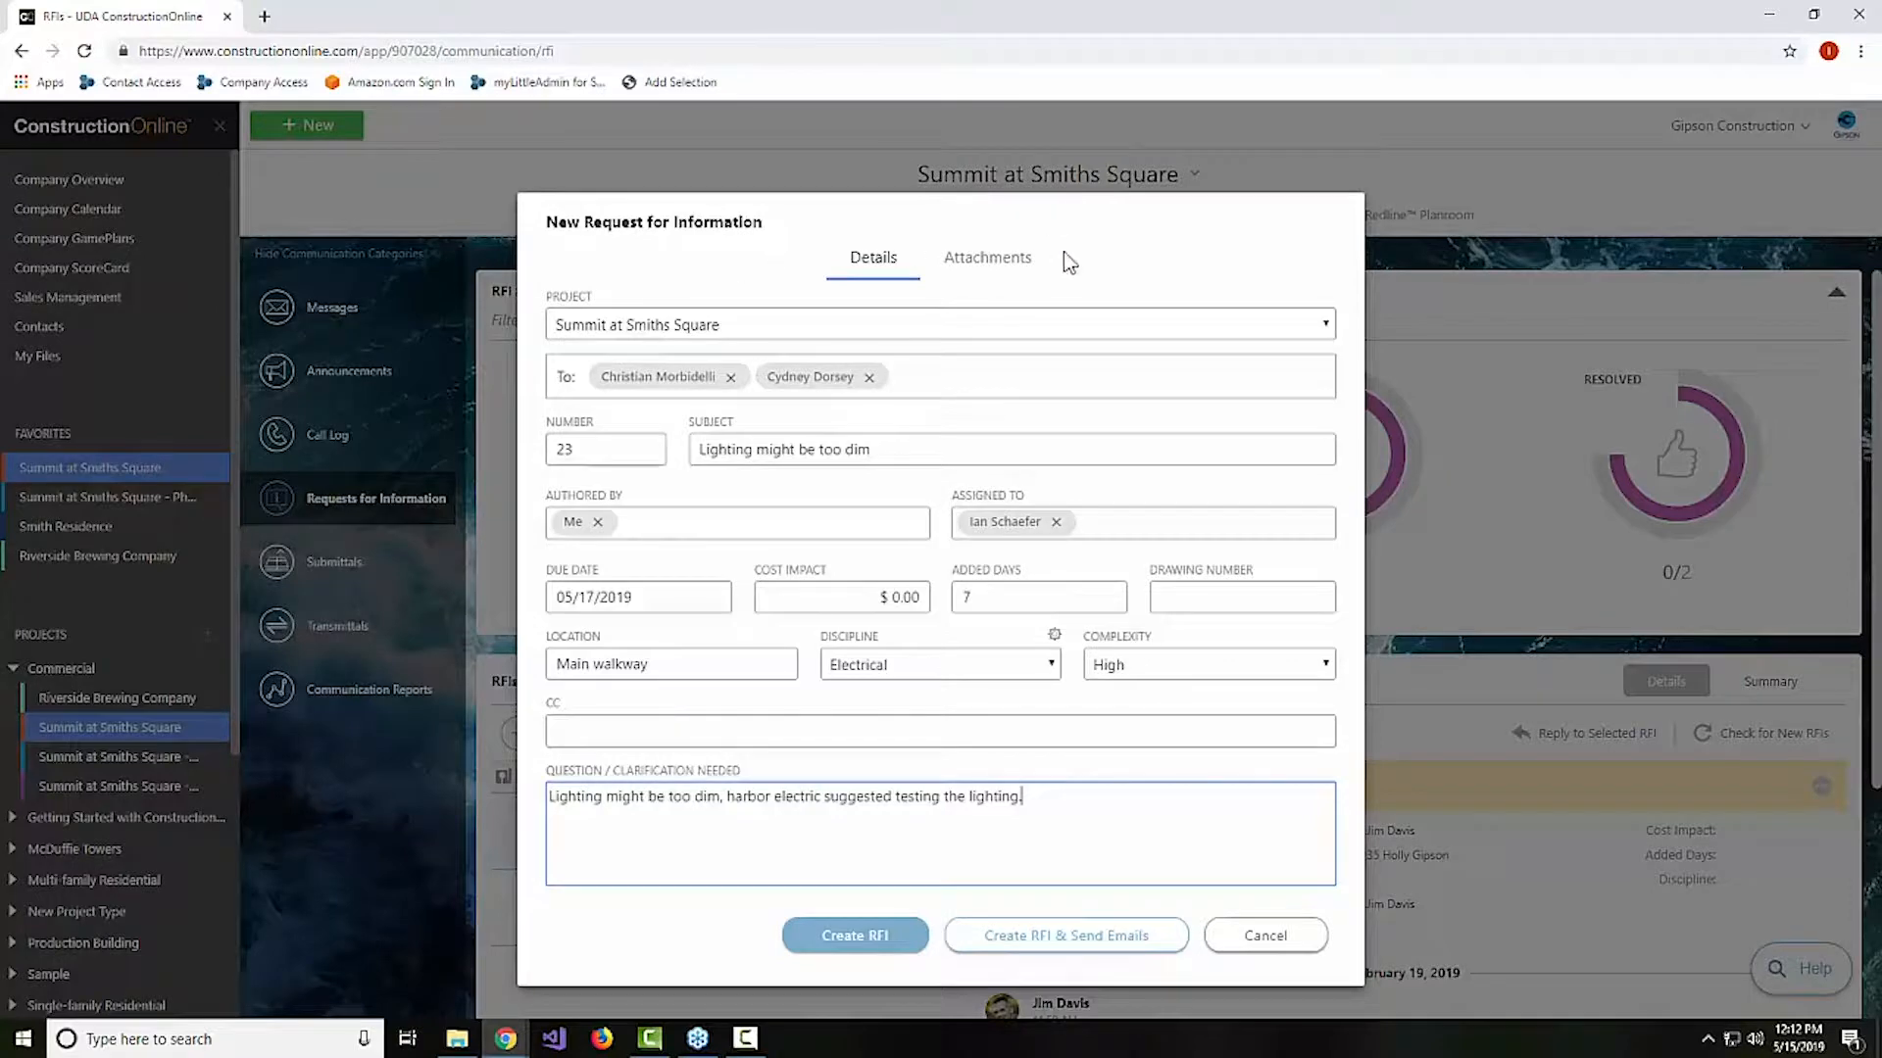
# Attach Proposal.pdf to the RFI, then create it and send the notification emails
pyautogui.click(1019, 260)
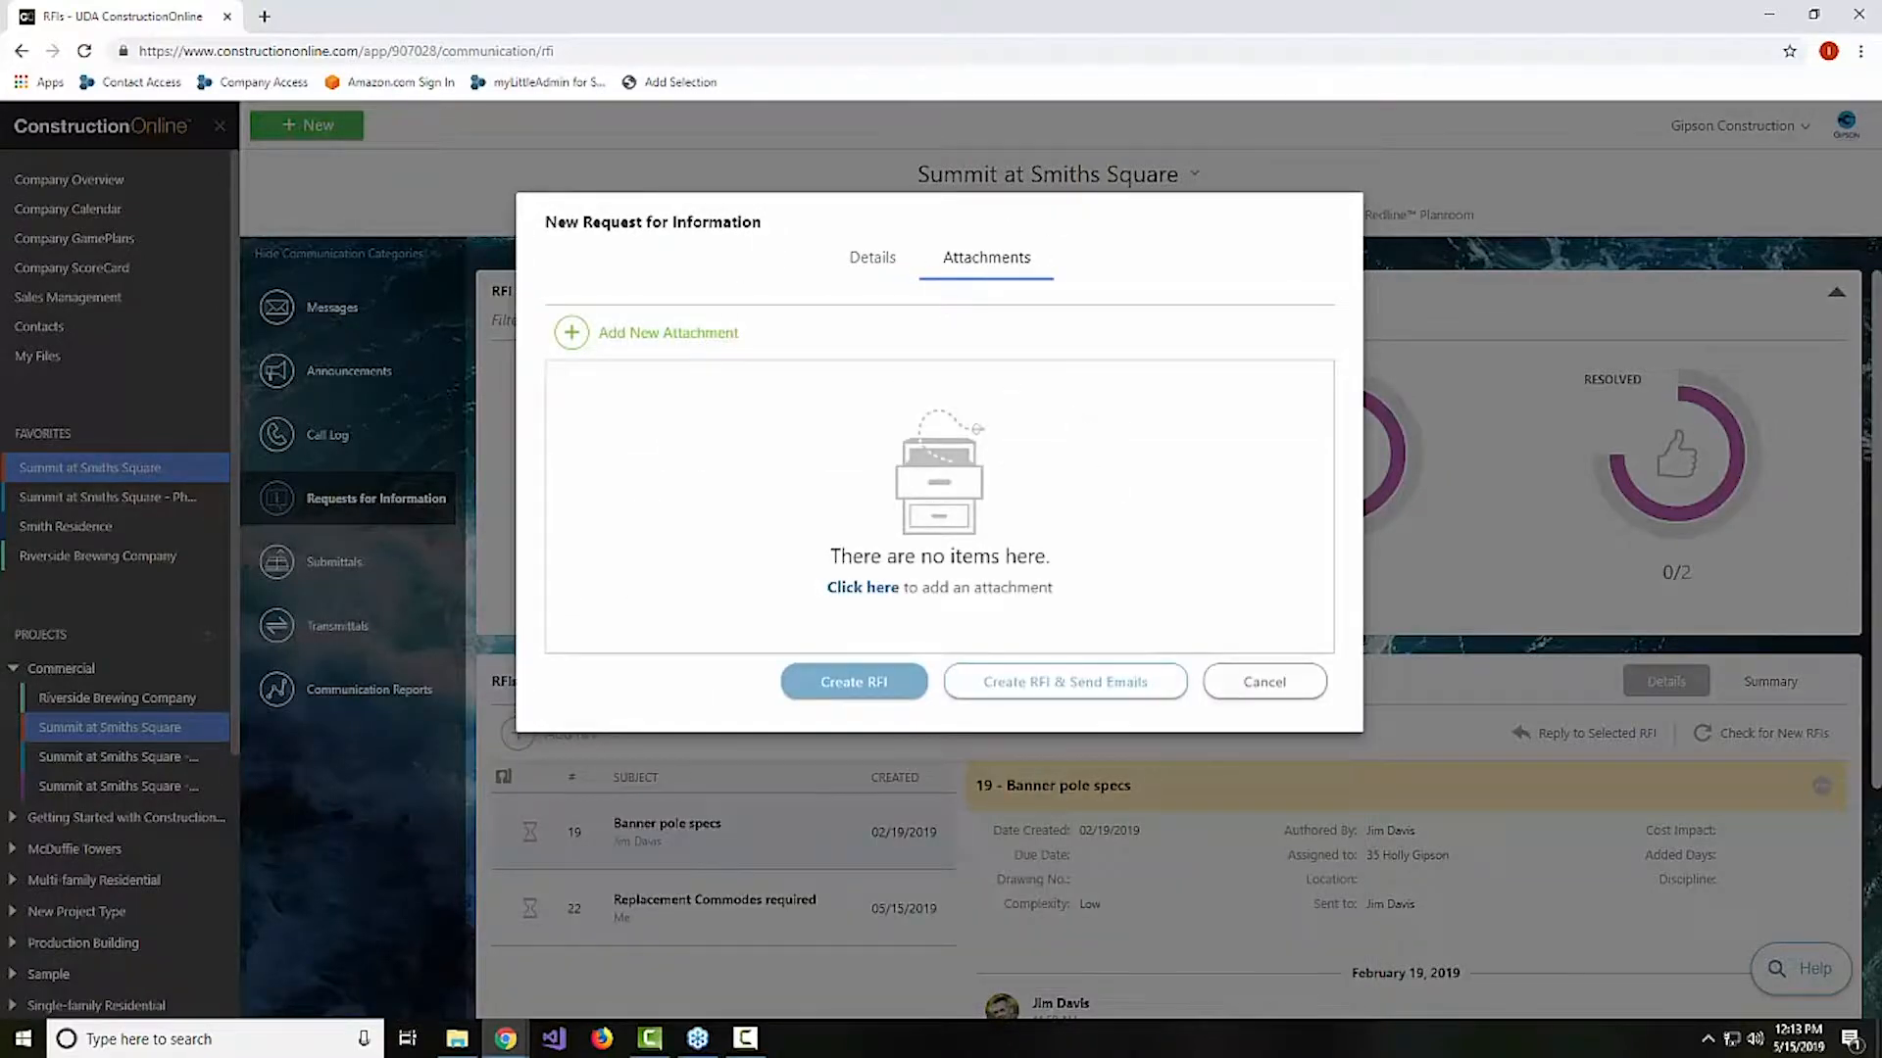
pyautogui.moveTo(1877, 627); pyautogui.dragTo(956, 531)
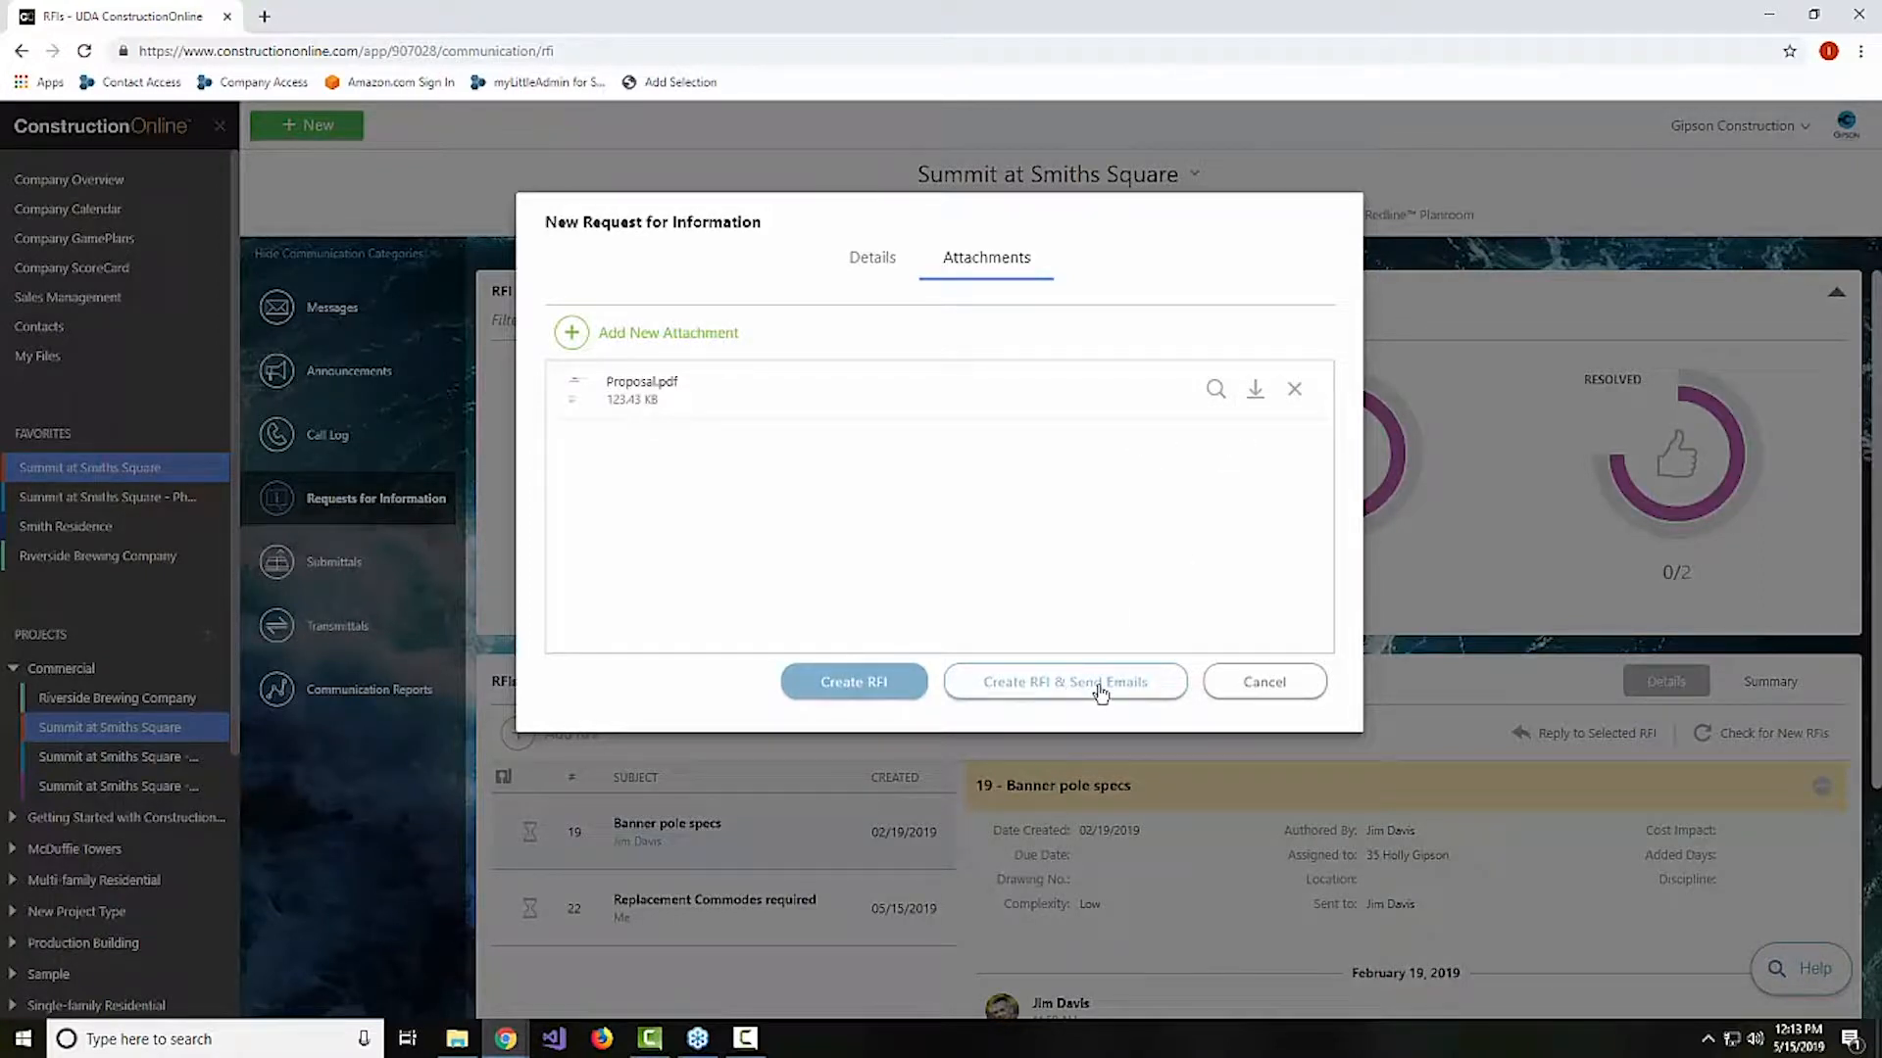
pyautogui.click(1056, 689)
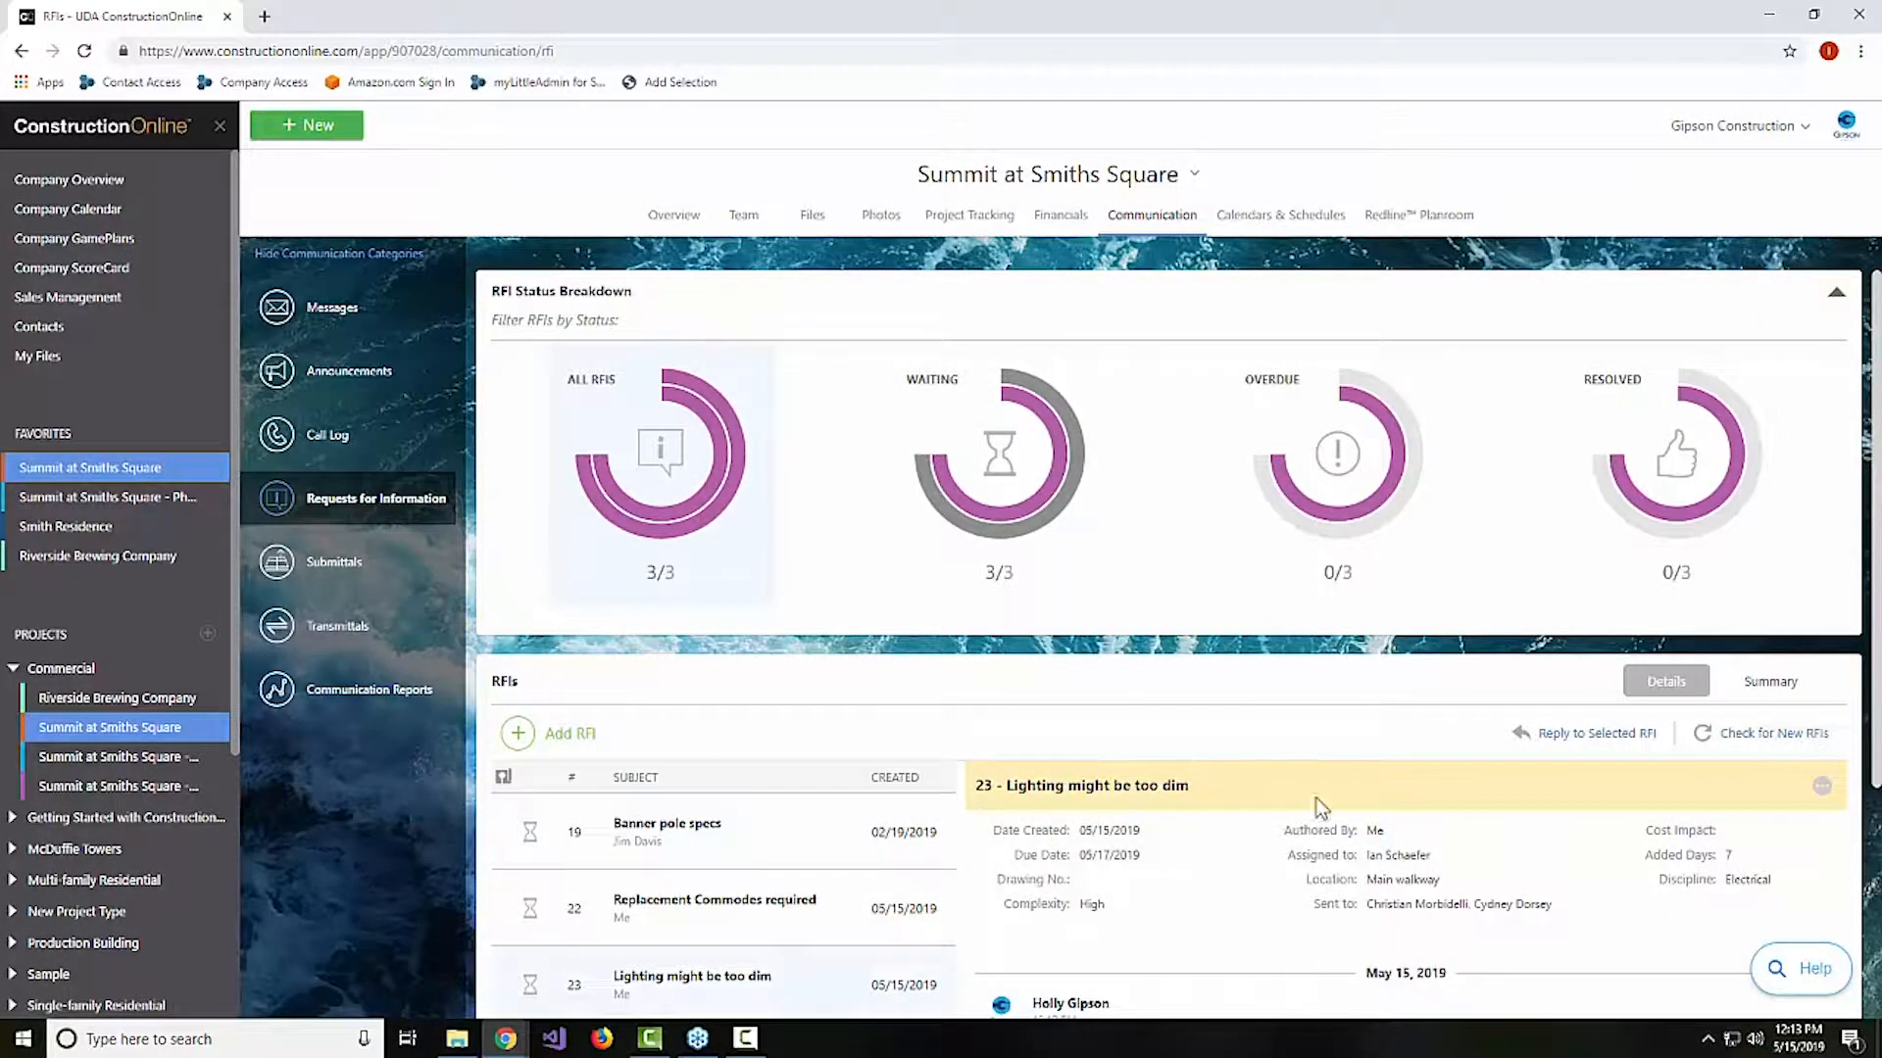
# Examine the "Lighting might be too dim" RFI's details, question, attachment and status options
pyautogui.scroll(-3, 1465, 789)
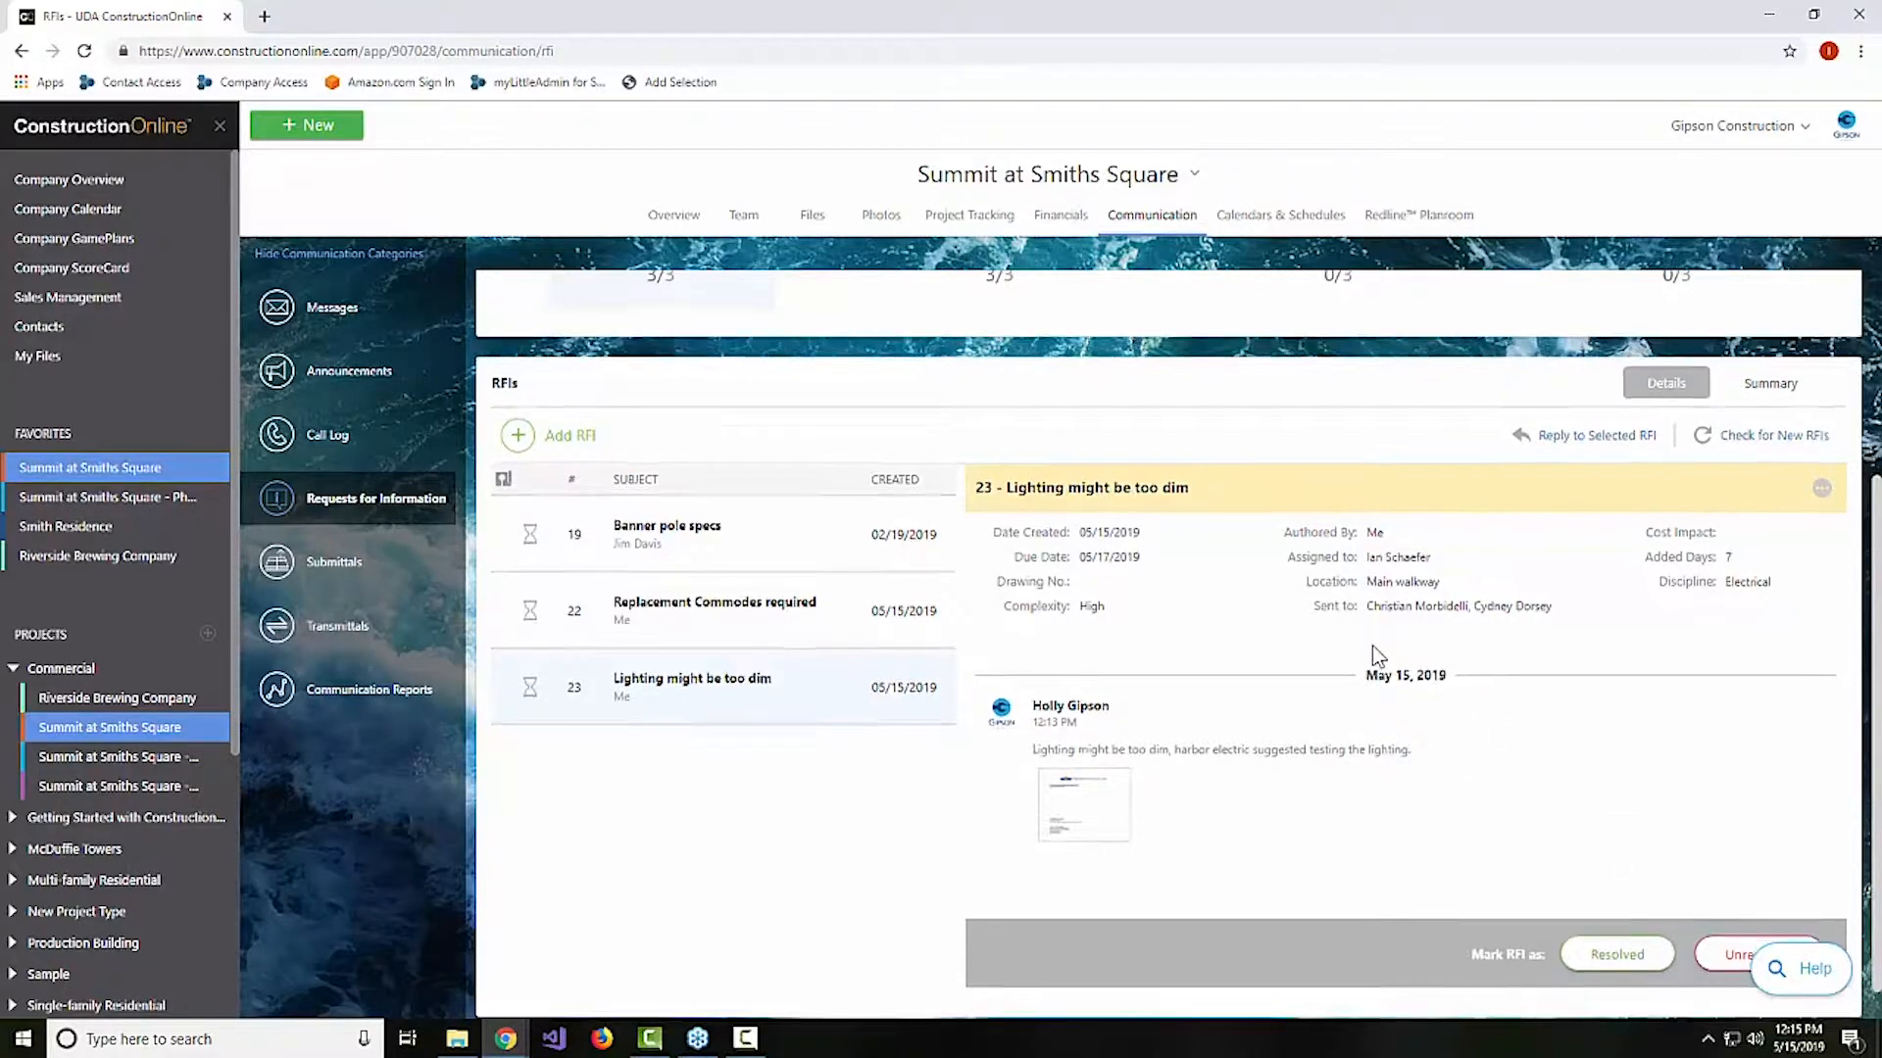
pyautogui.scroll(-1, 1367, 646)
pyautogui.scroll(2, 1358, 652)
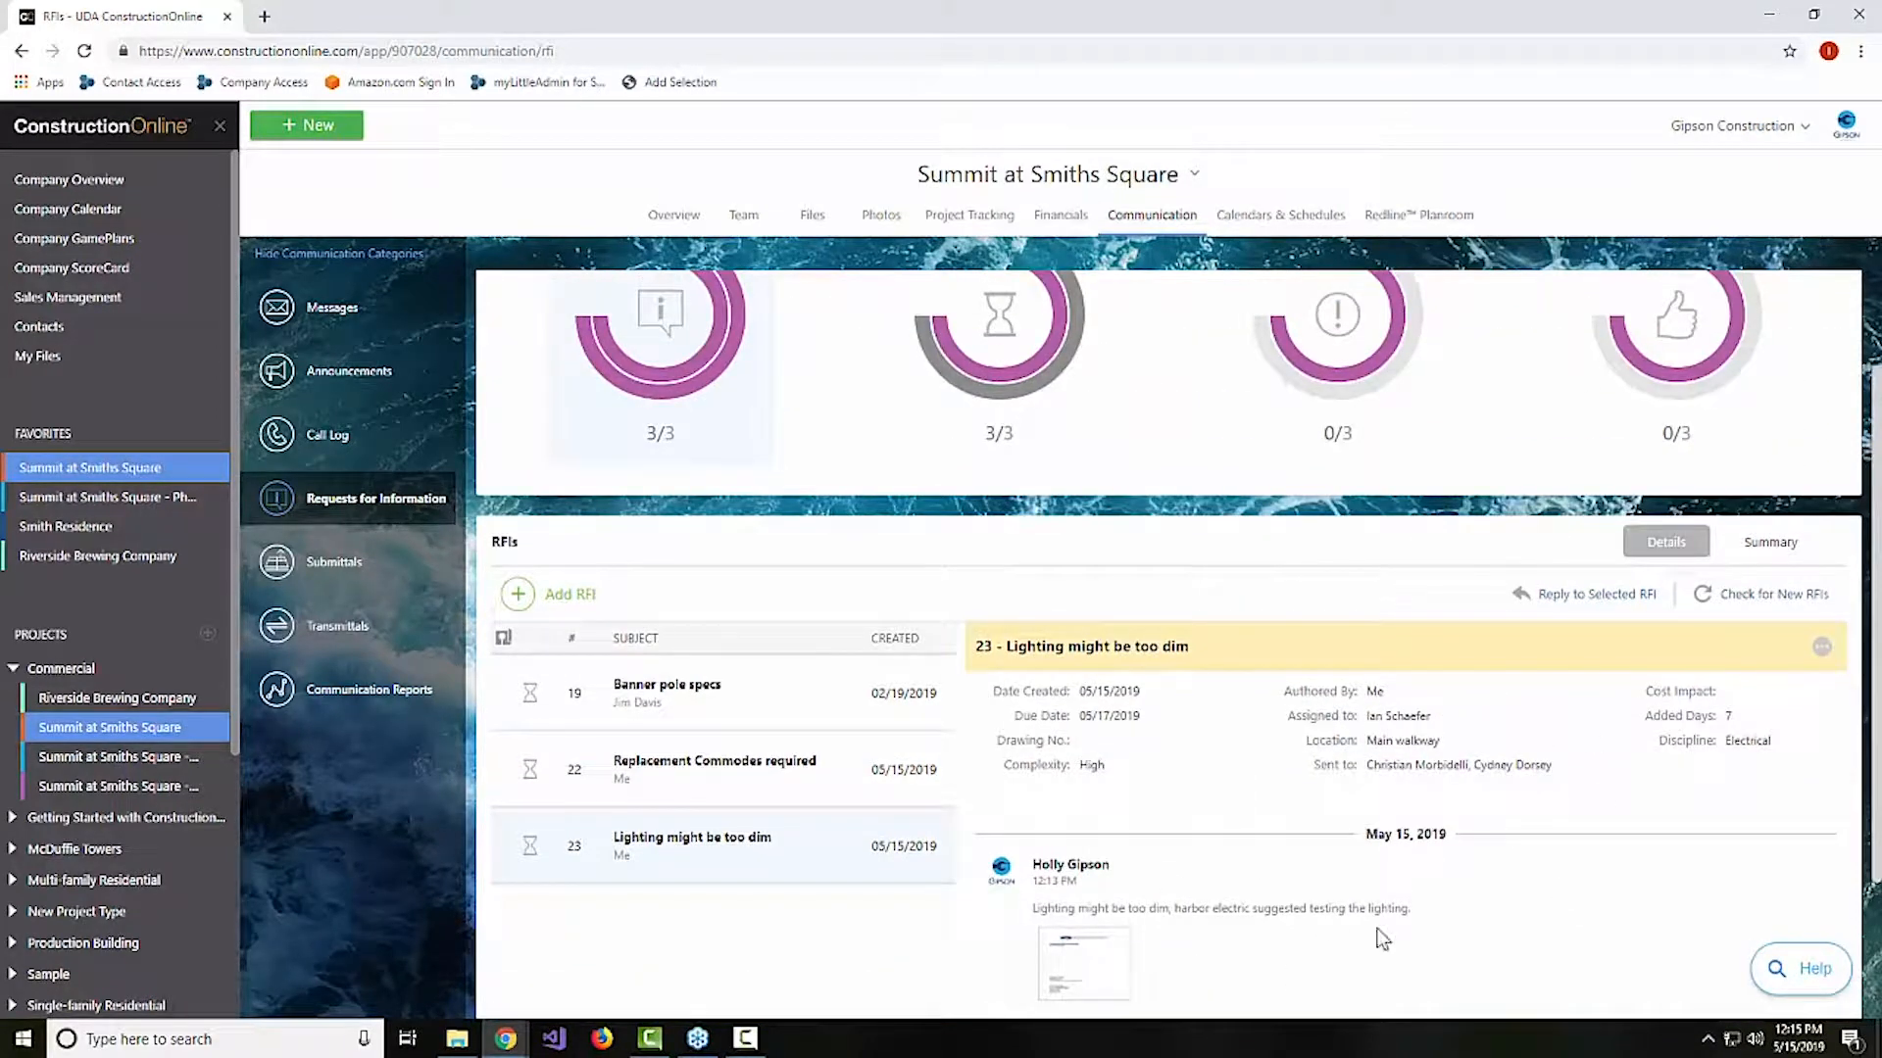
pyautogui.scroll(-2, 1231, 774)
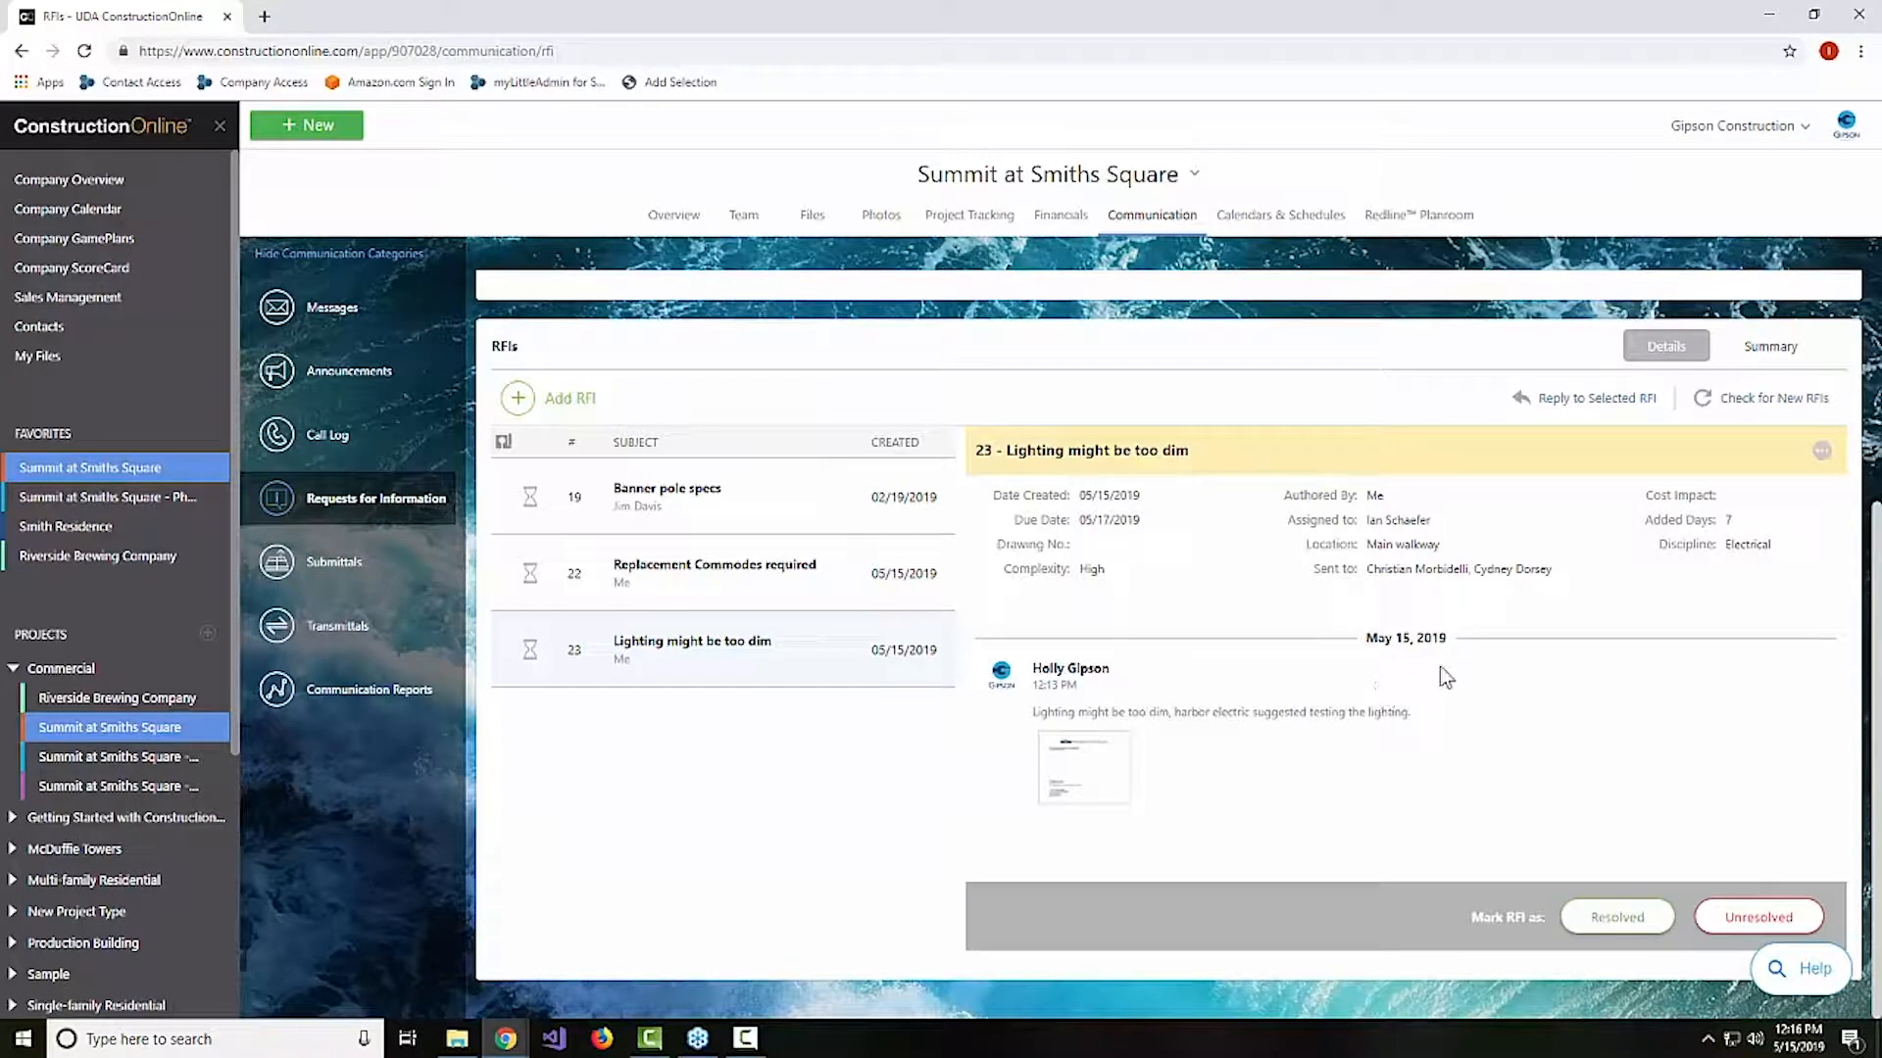
# Look over a blank RFI form and cancel it, then review the RFI status breakdown and the RFI list in Summary view
pyautogui.click(529, 407)
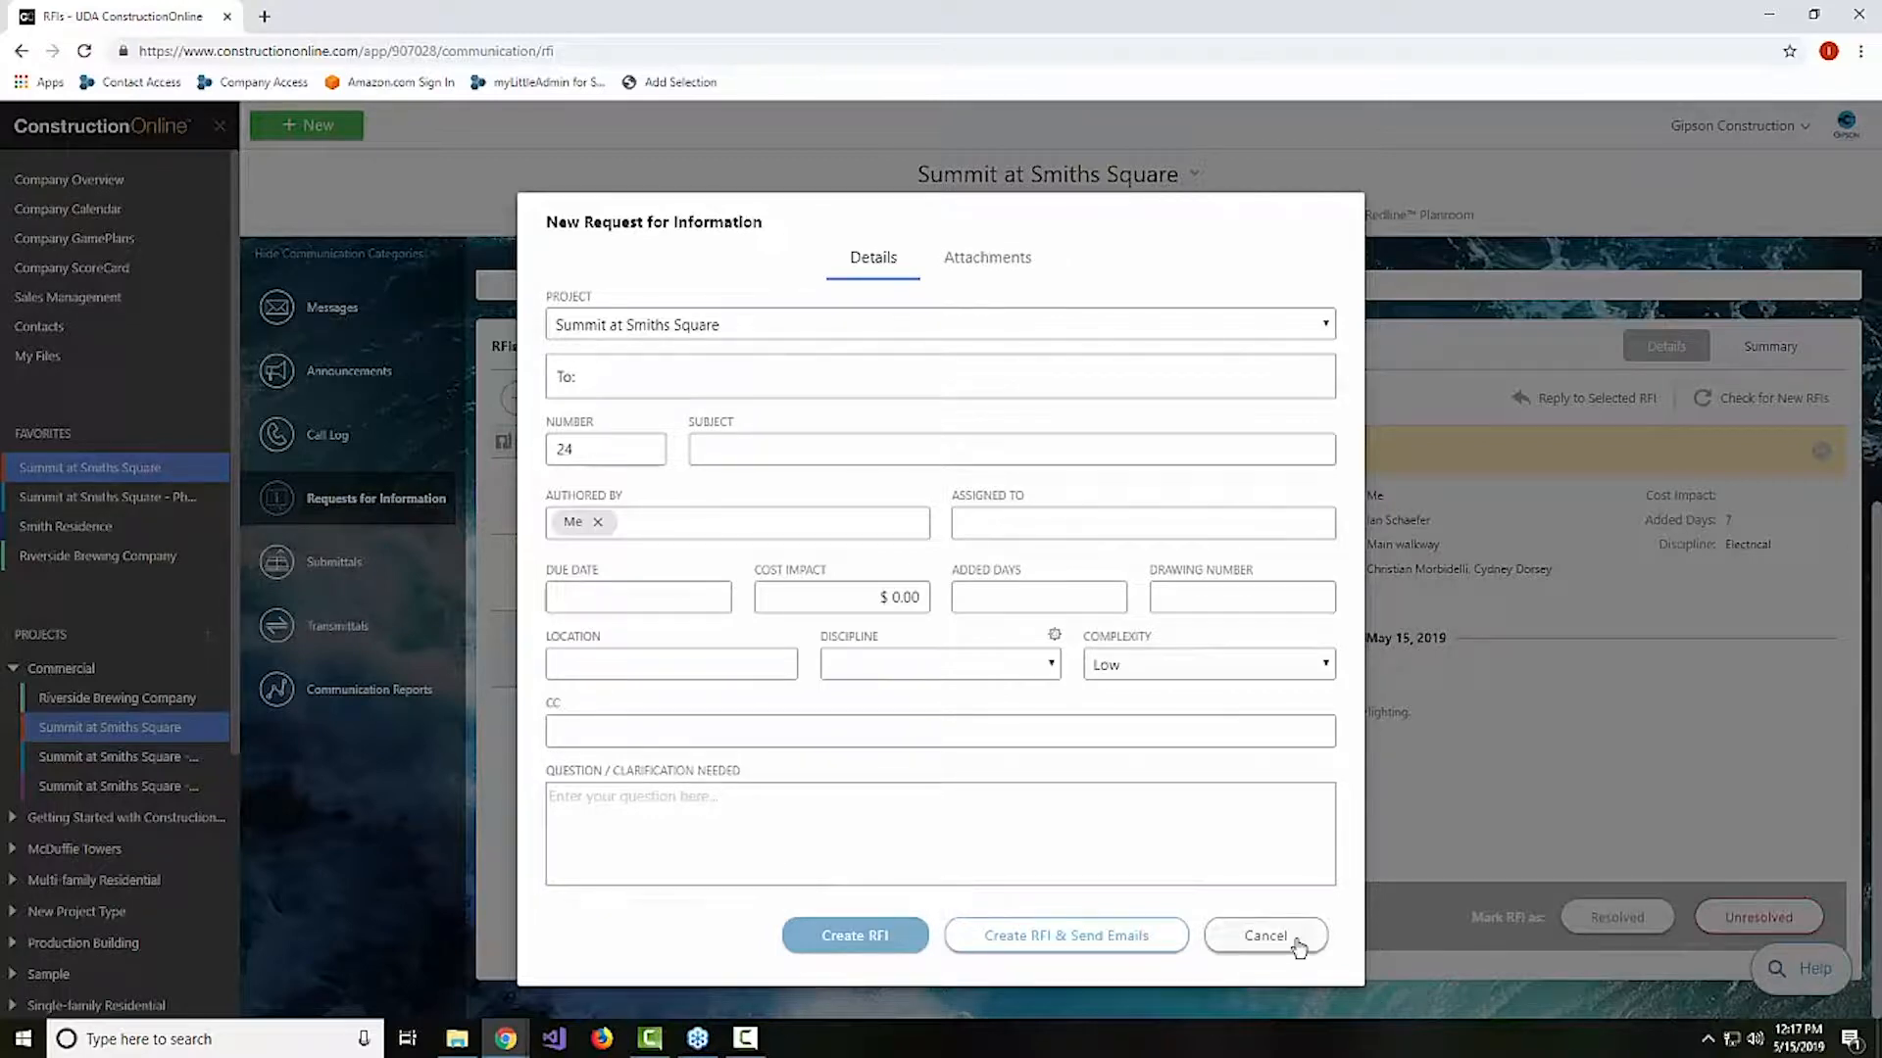
pyautogui.click(1266, 936)
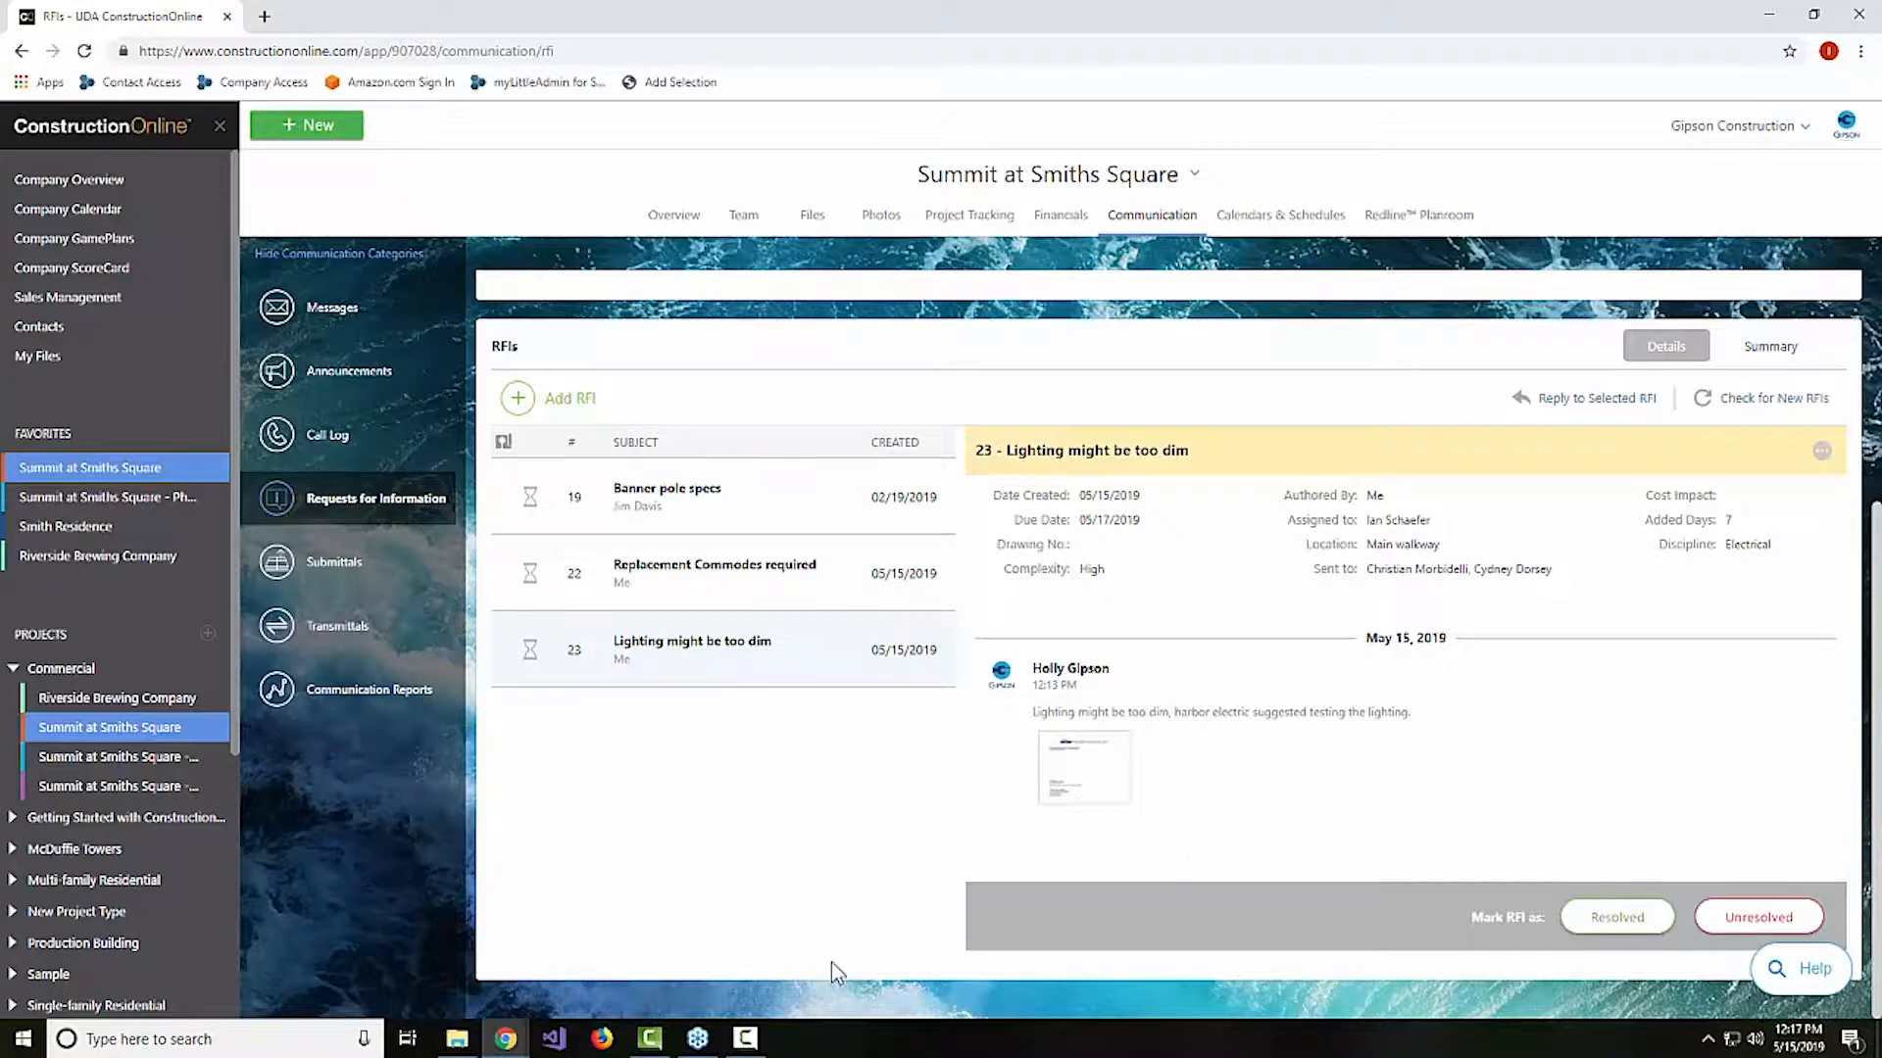
pyautogui.scroll(1, 862, 814)
pyautogui.scroll(3, 849, 782)
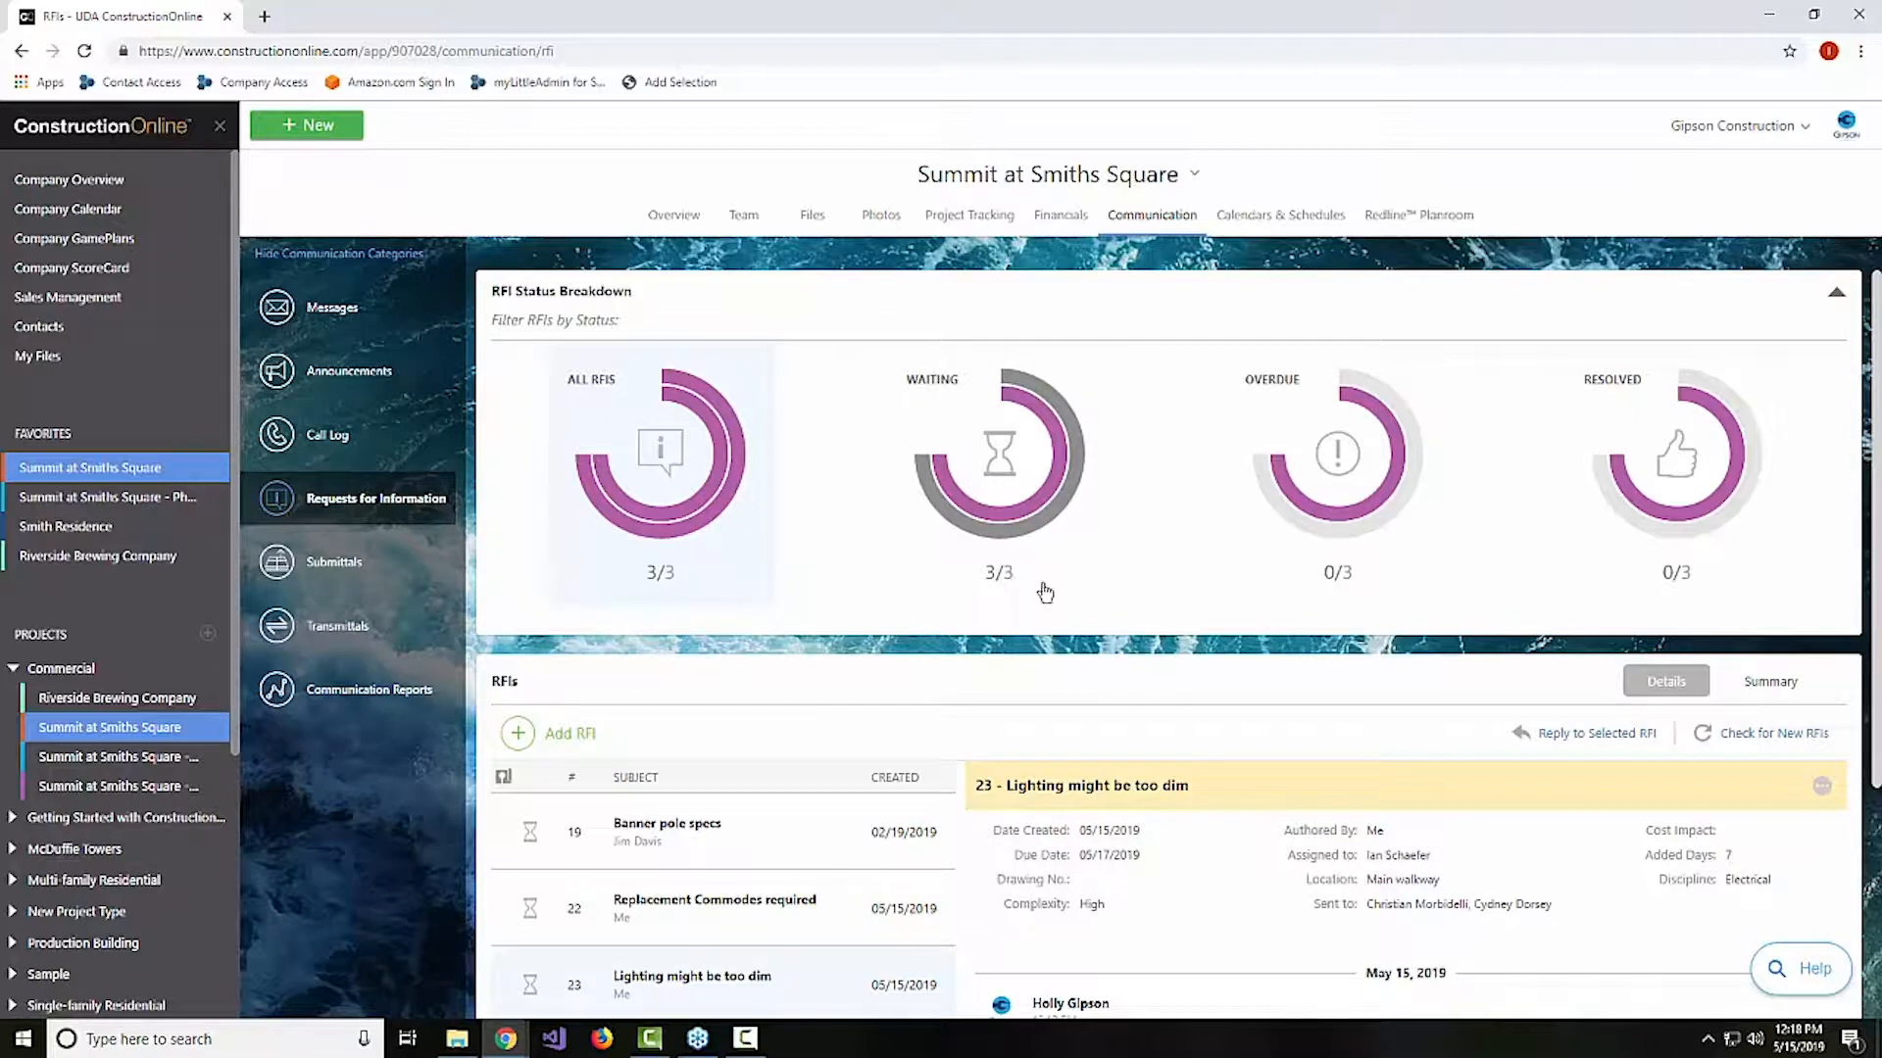
pyautogui.click(1761, 686)
pyautogui.scroll(-1, 1323, 575)
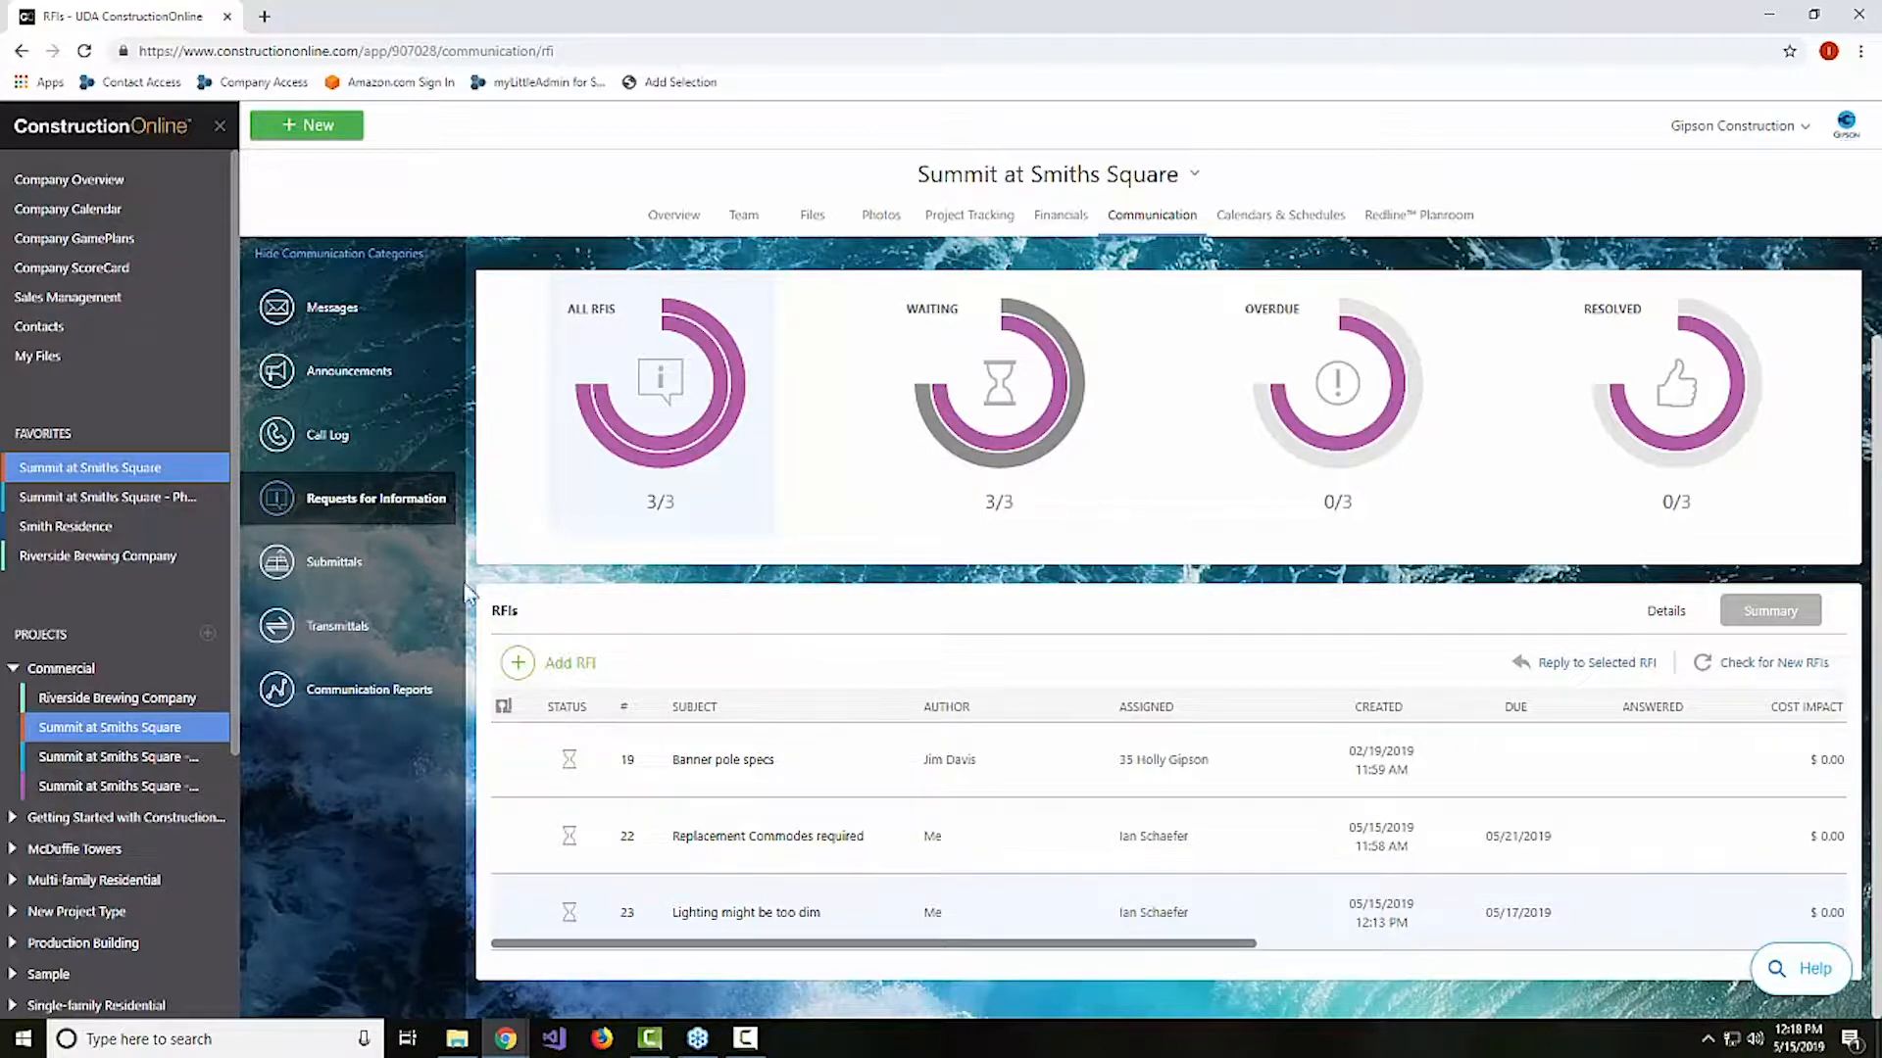
# Start a new submittal for the project and look over the available submittal types
pyautogui.click(321, 564)
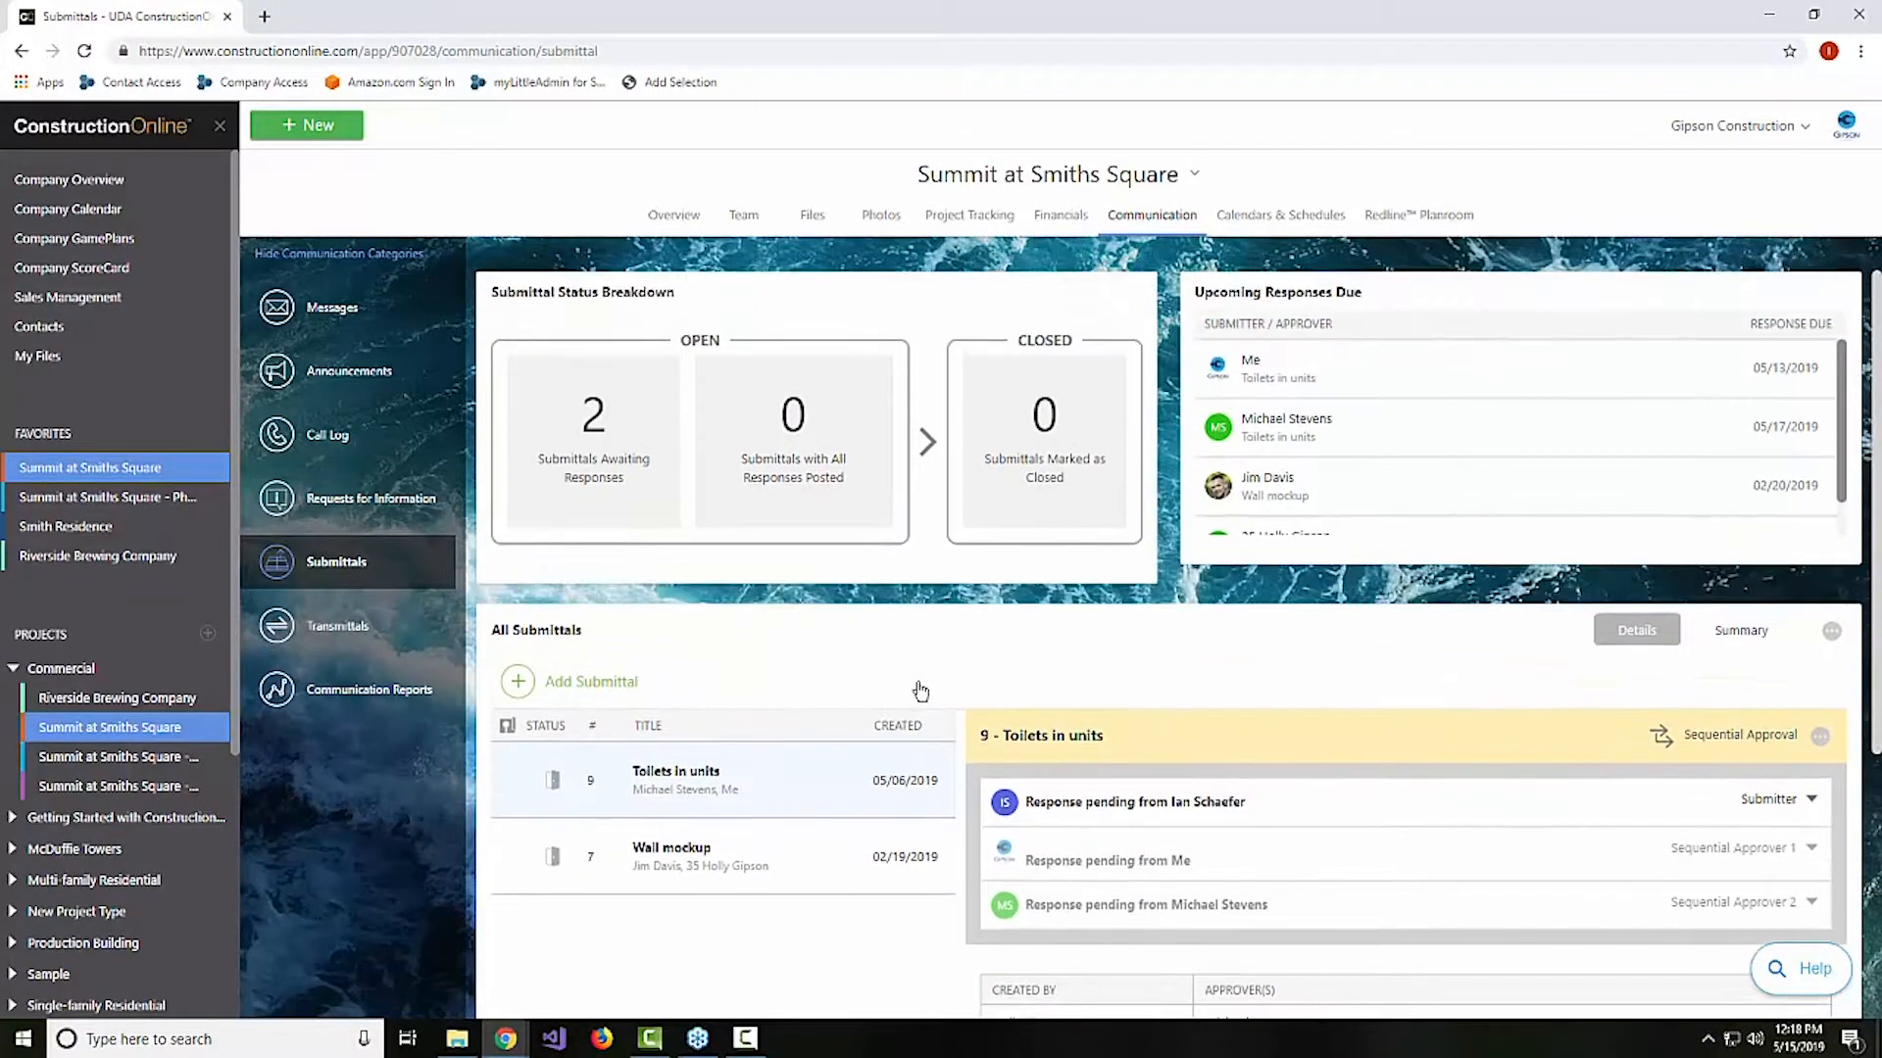
pyautogui.scroll(-1, 900, 674)
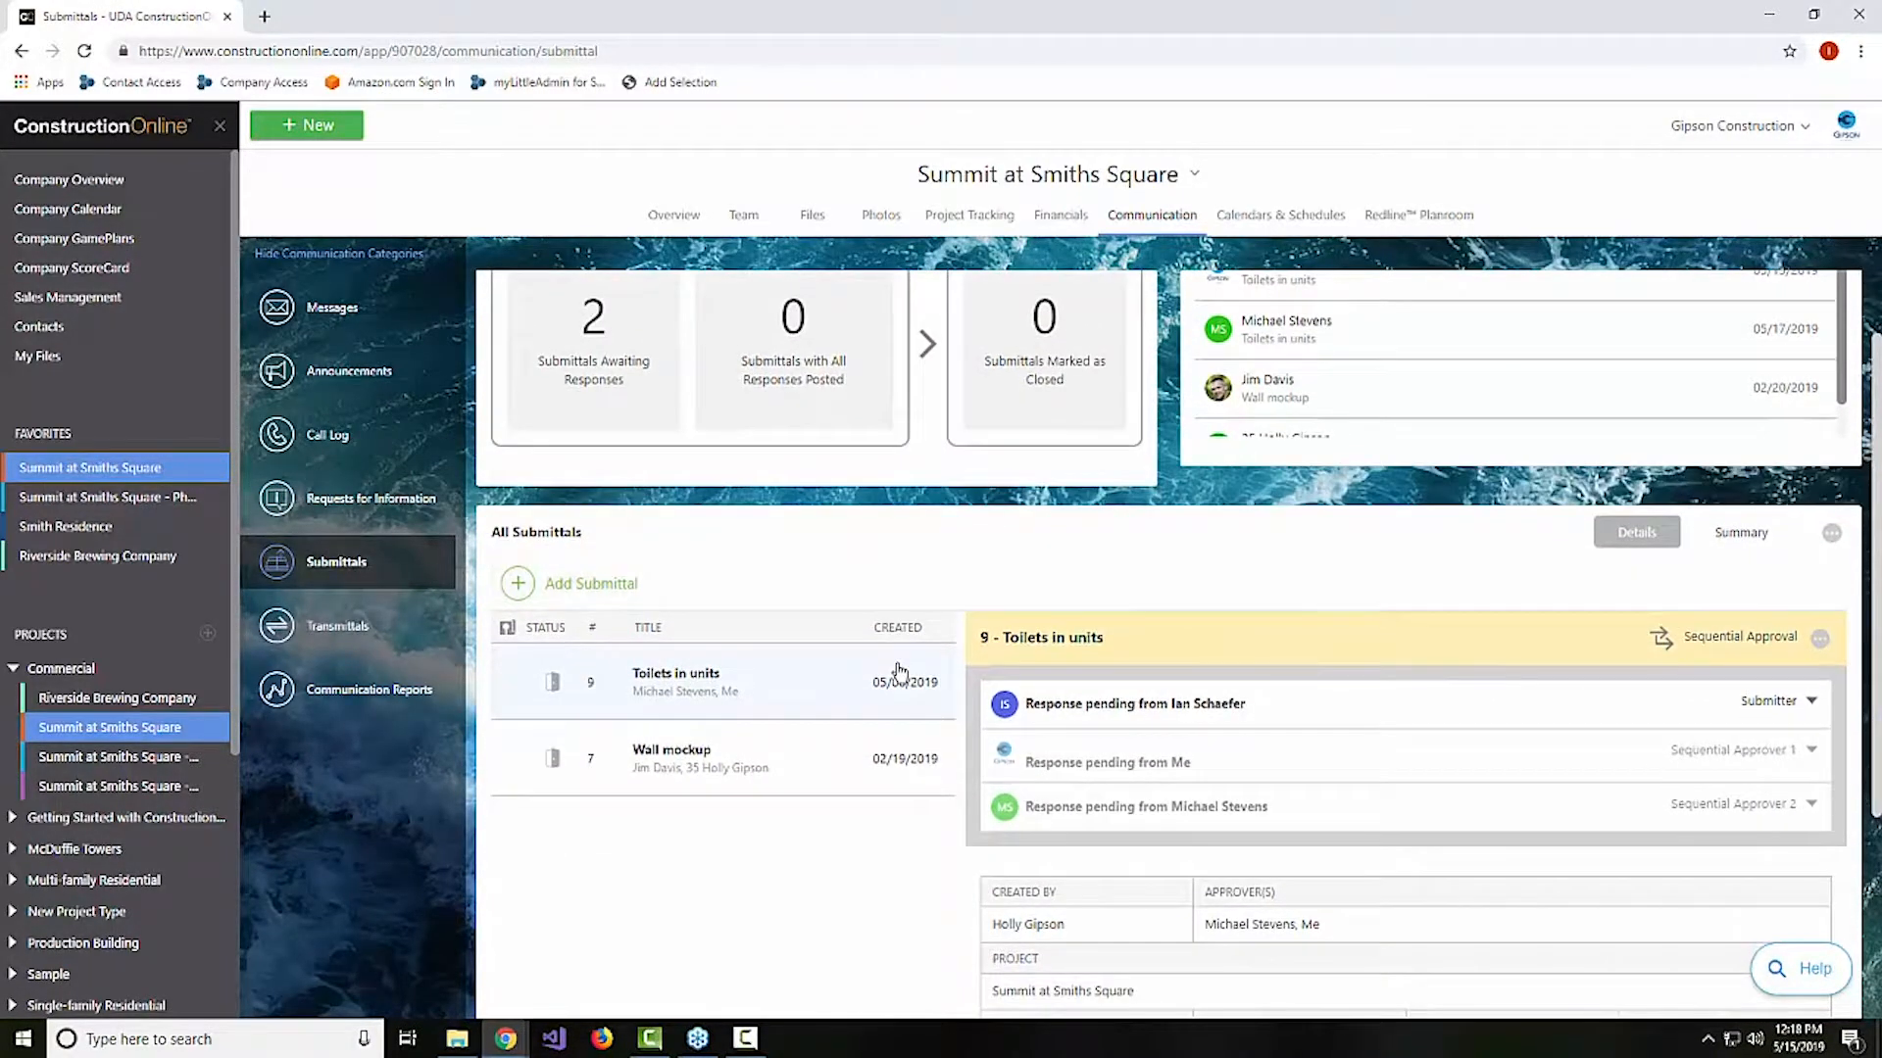
pyautogui.click(612, 588)
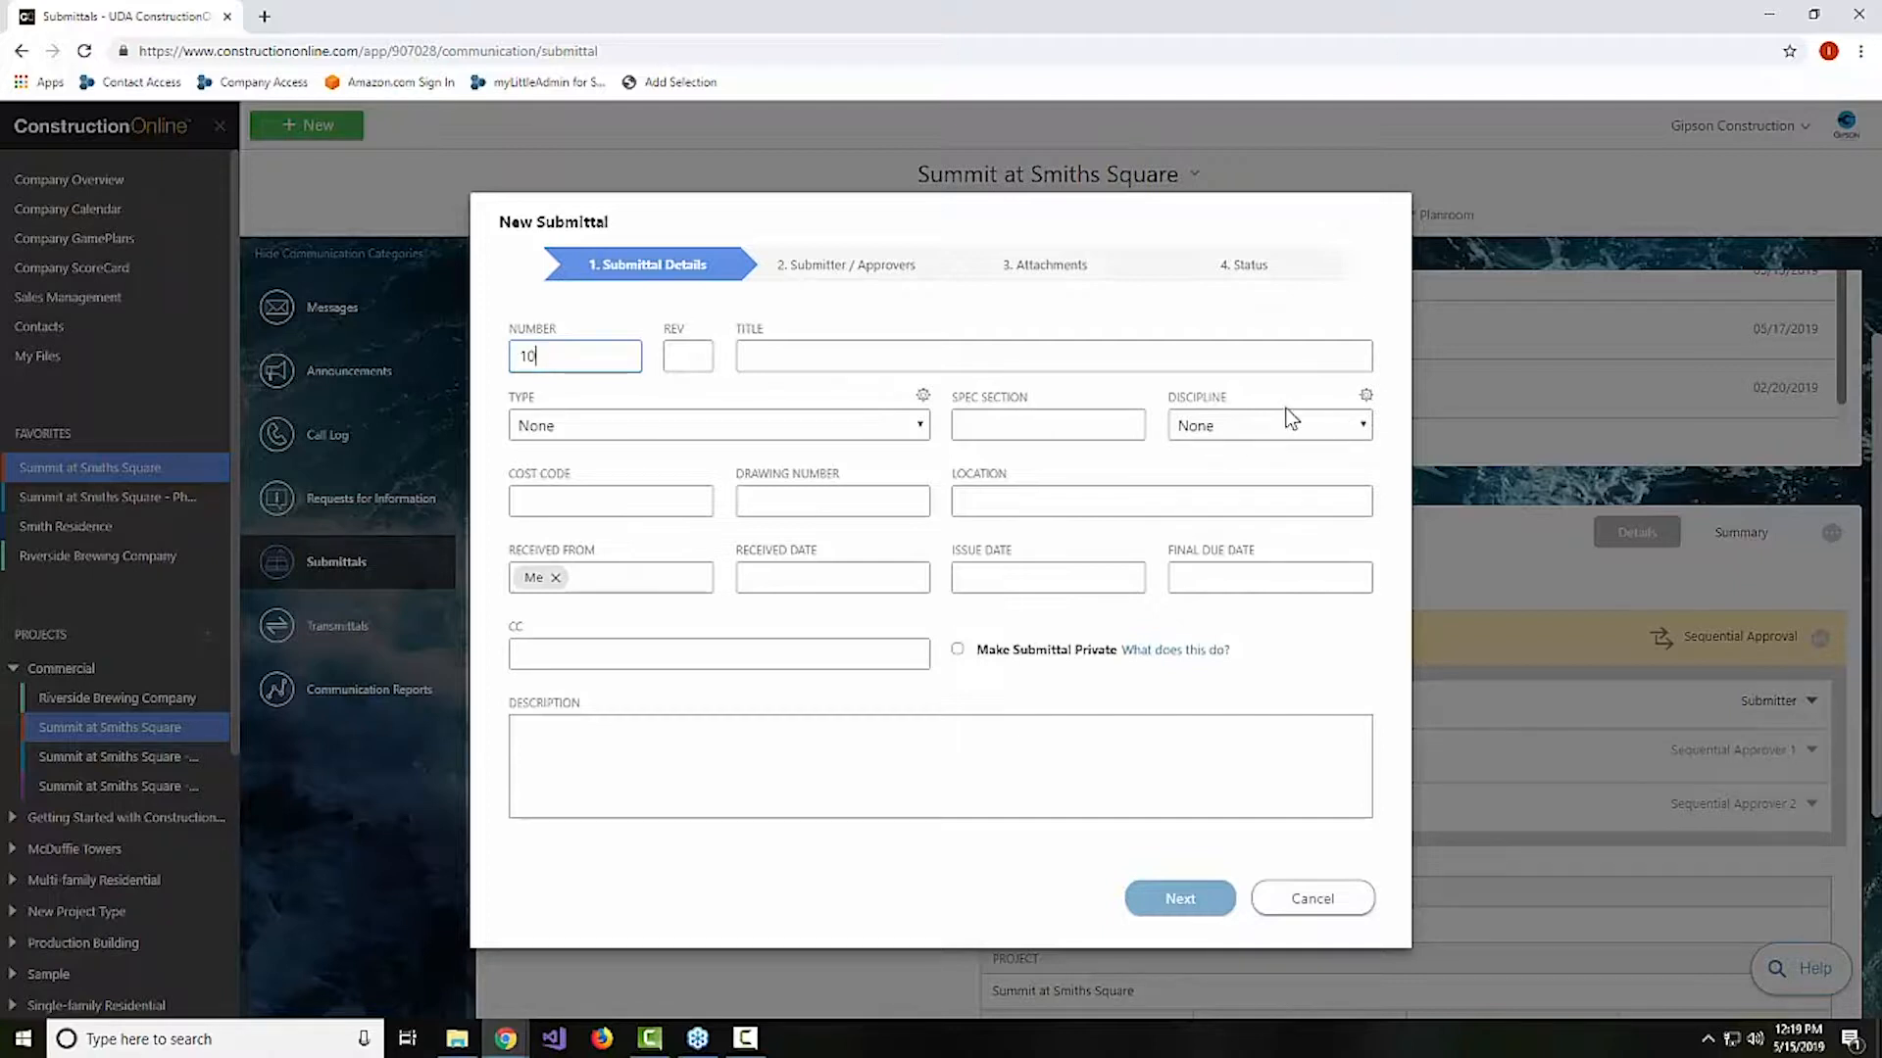
pyautogui.click(921, 427)
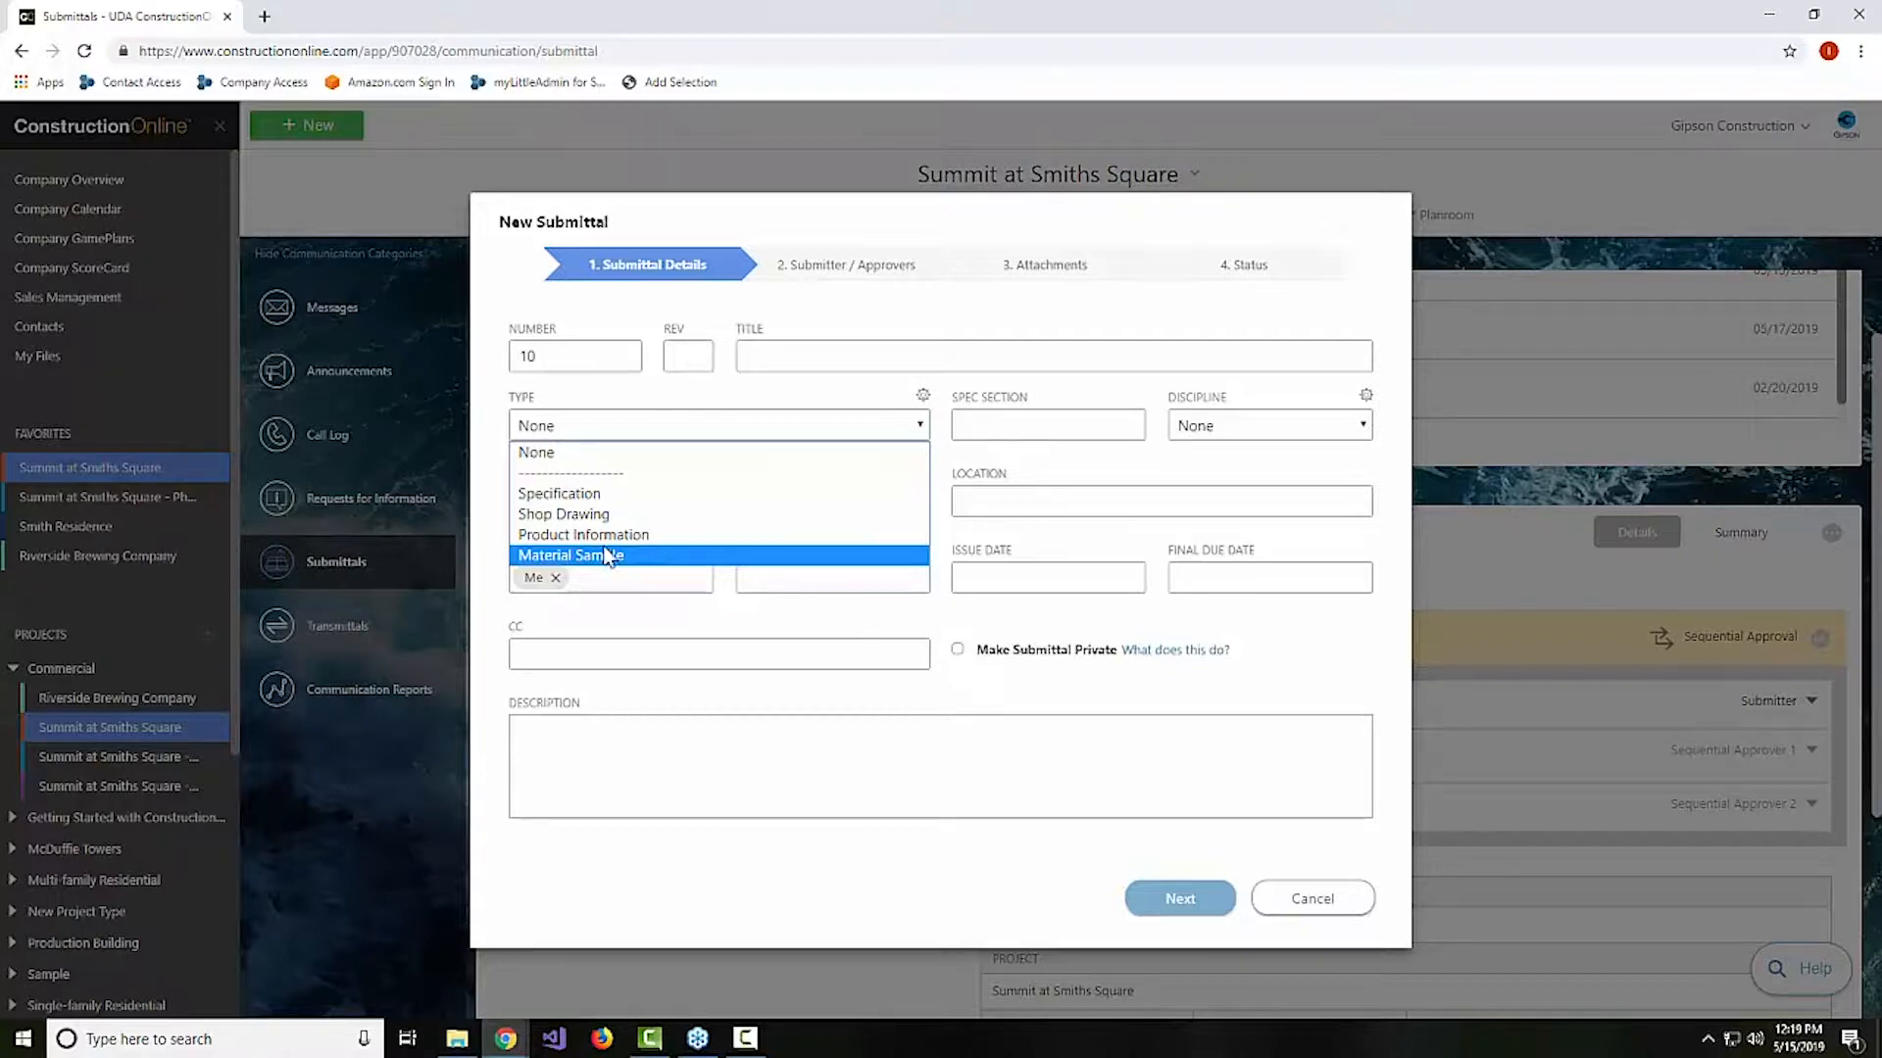
pyautogui.click(637, 386)
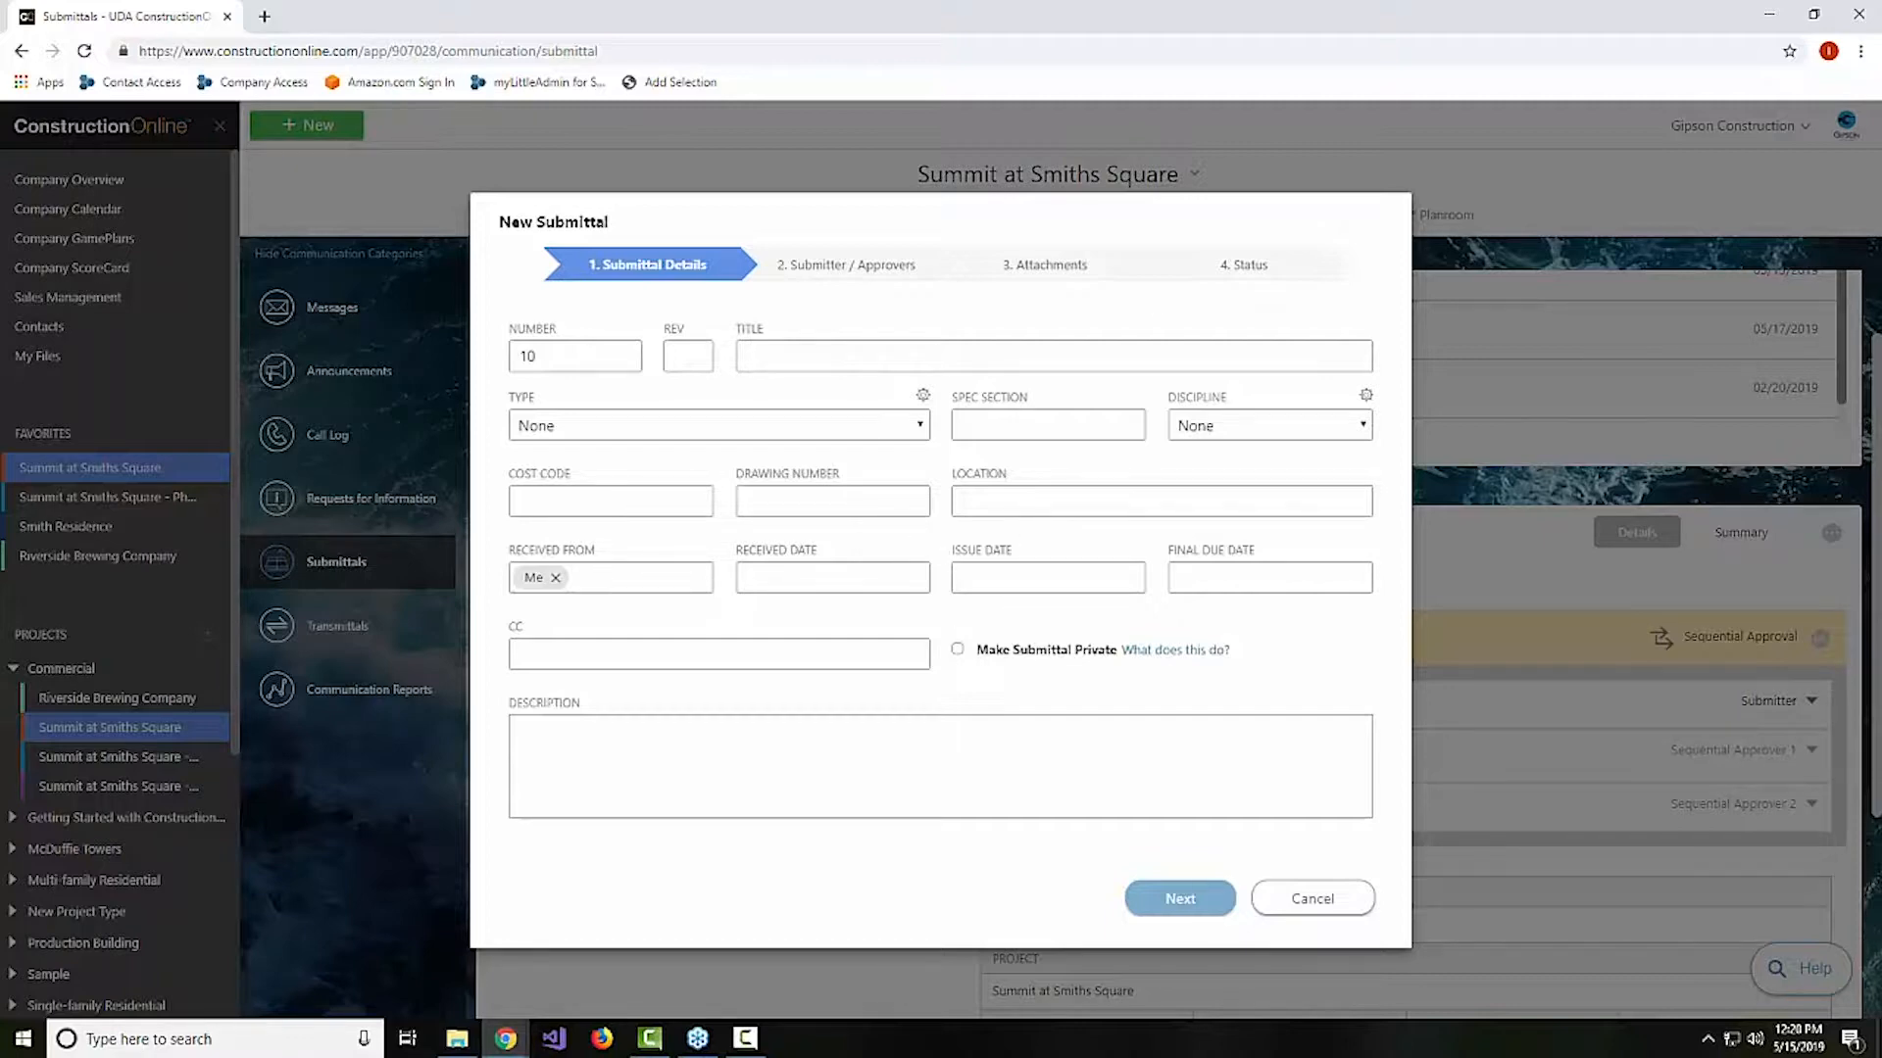
# Title the submittal "Material Sample for 1st Floor Tile", set its type to Material Sample and continue to the approval settings
pyautogui.click(992, 363)
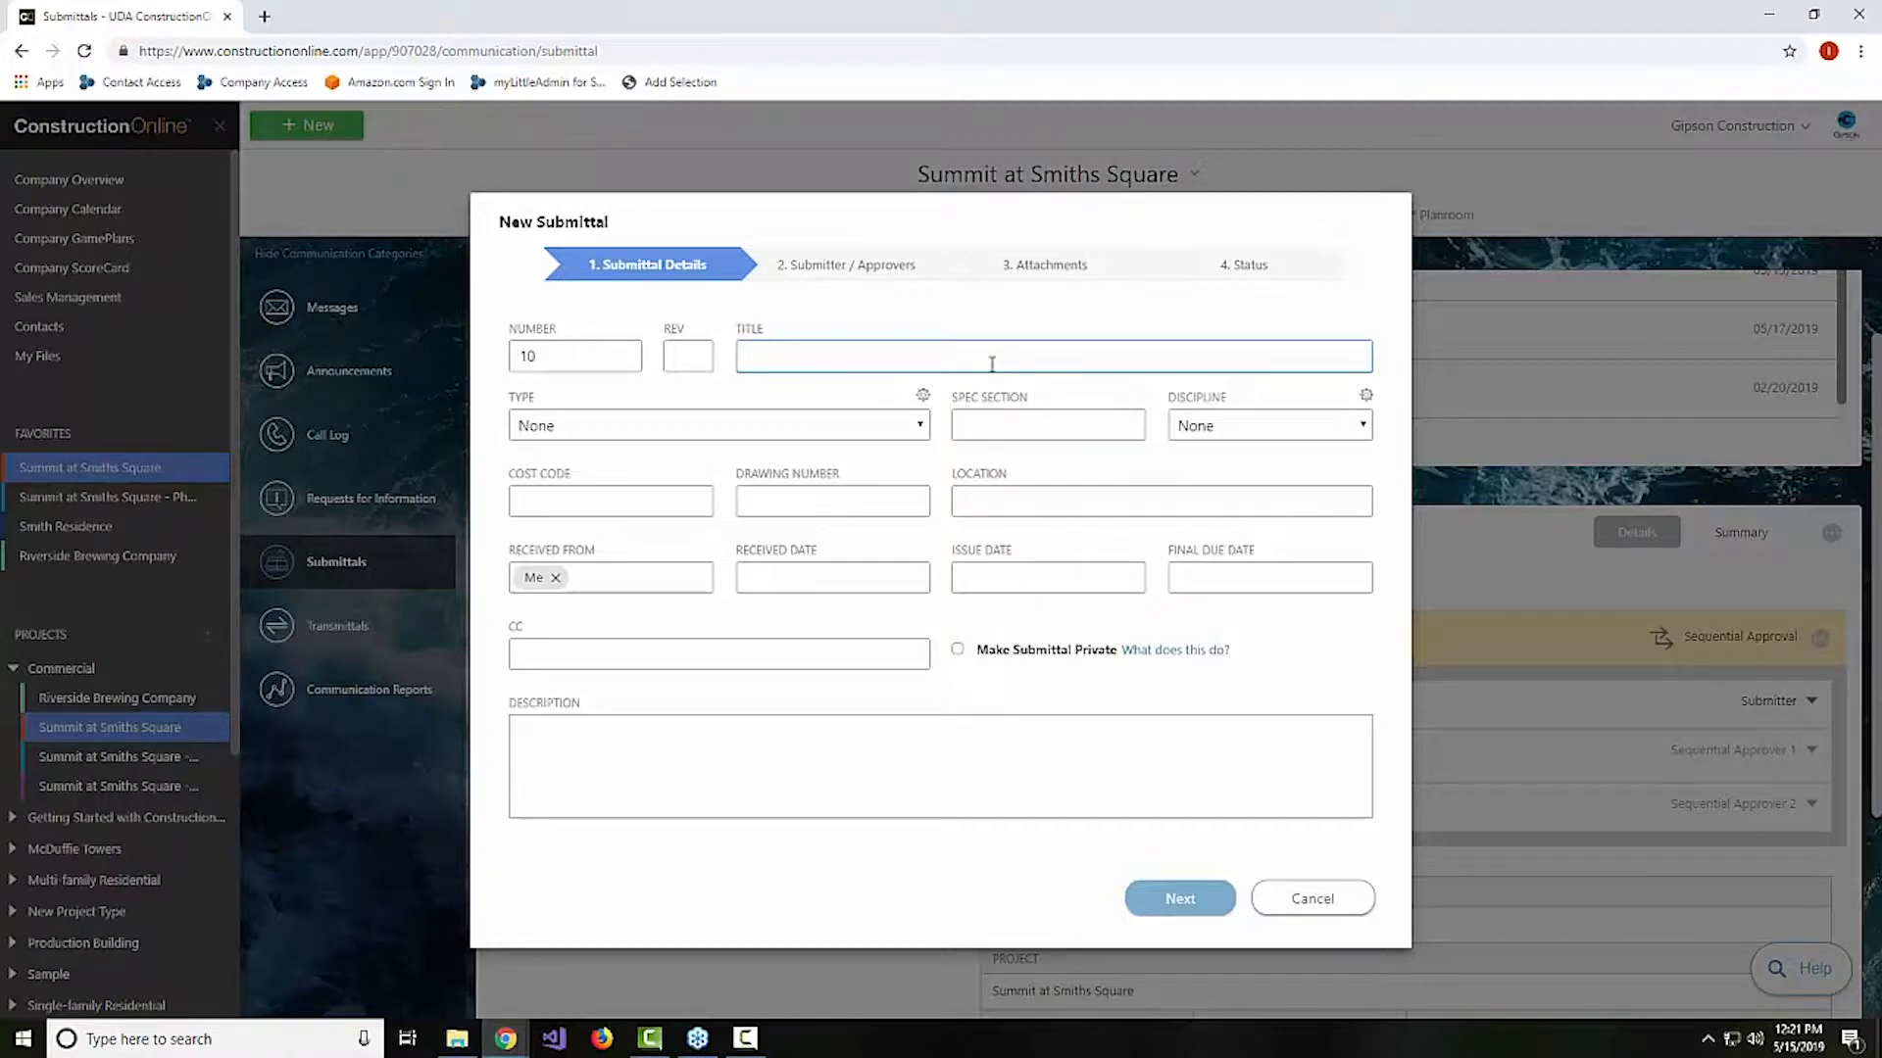
pyautogui.write('Material Sample for 1st Floor Tile')
pyautogui.click(1000, 755)
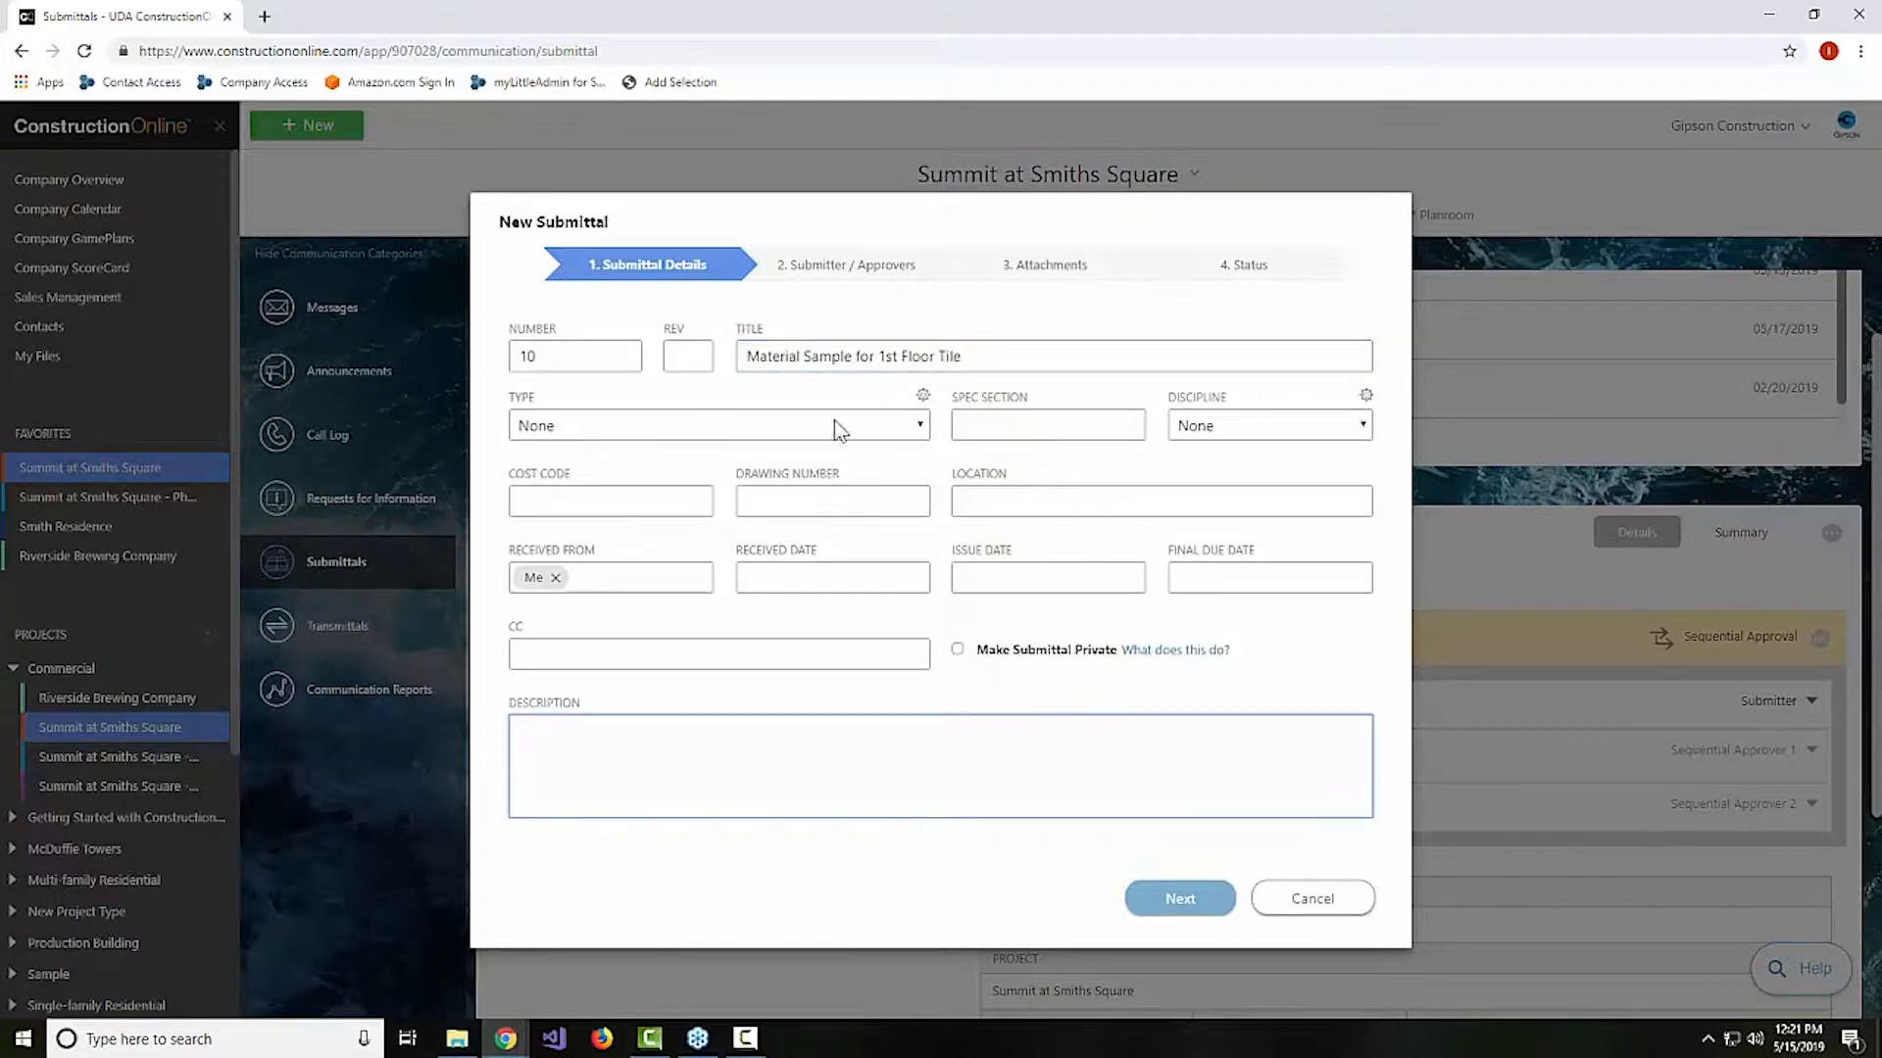
pyautogui.click(601, 427)
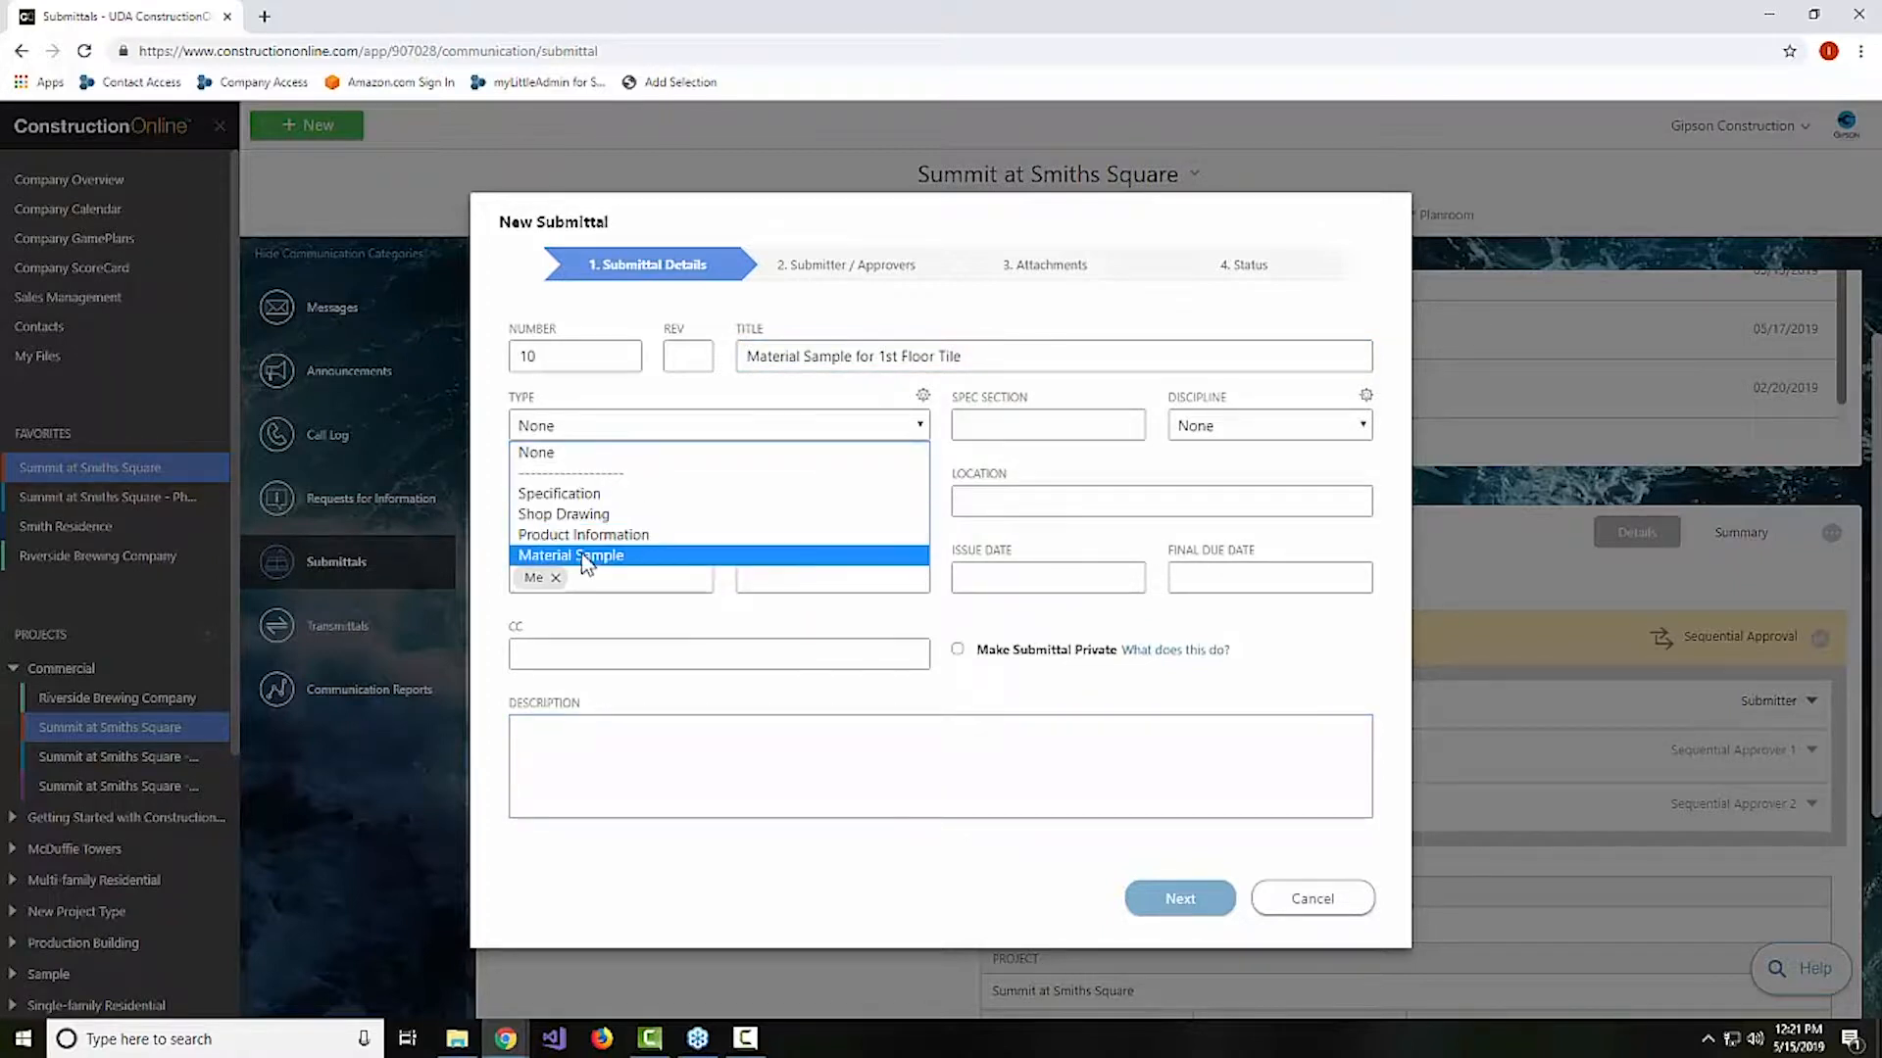
pyautogui.click(588, 555)
pyautogui.click(745, 784)
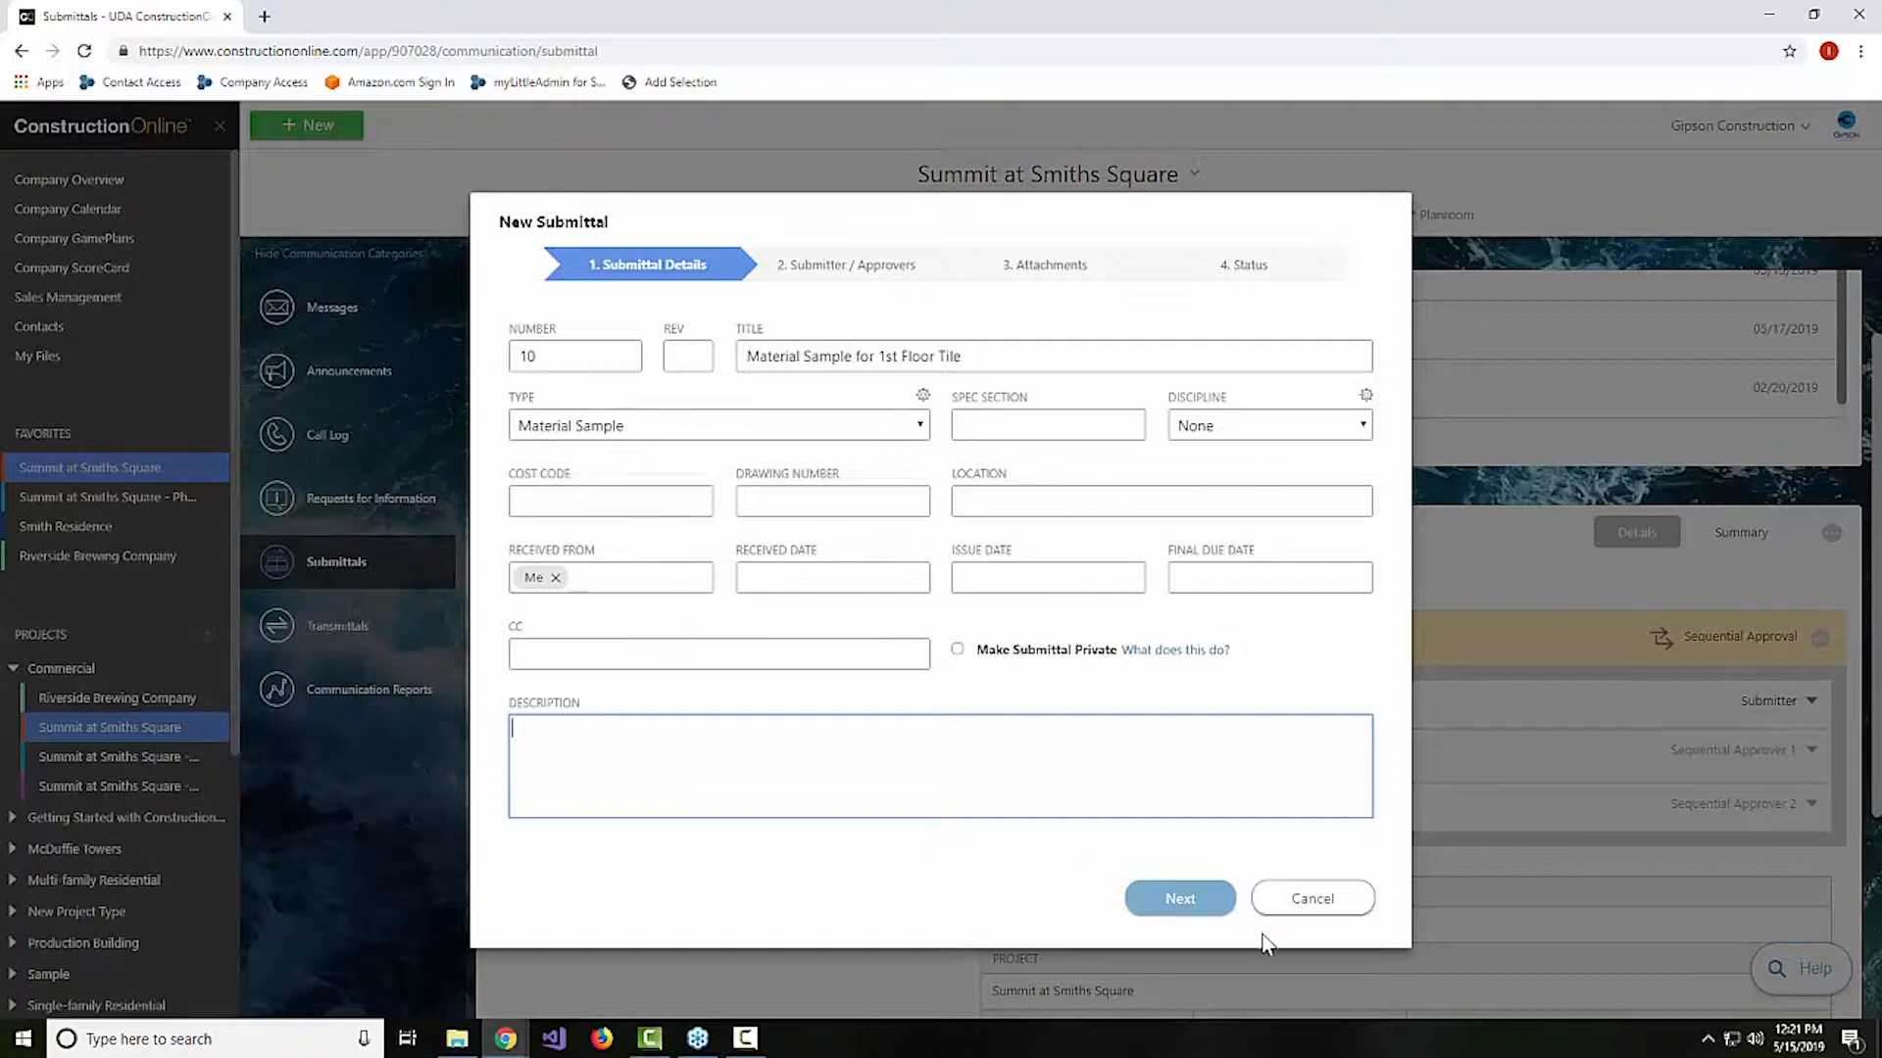
pyautogui.click(1198, 898)
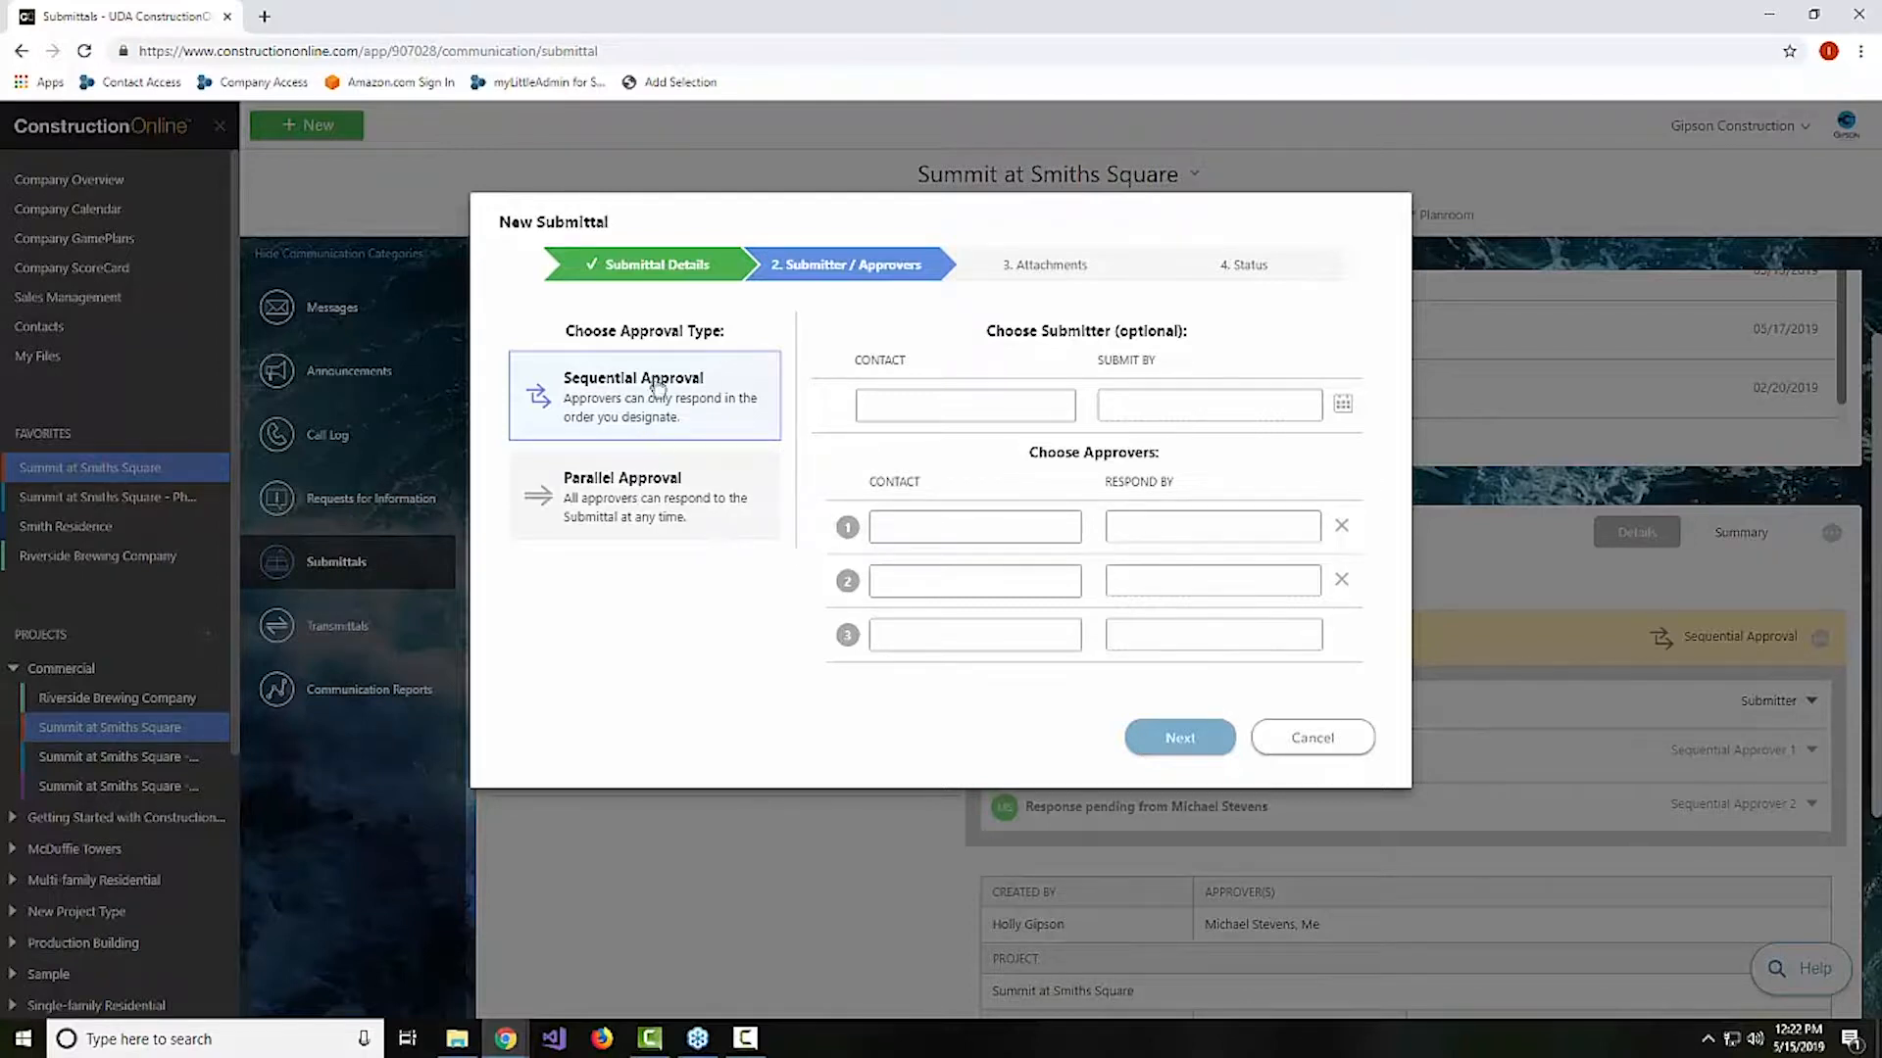
# Assign the submitter contact to the submittal with a submit-by date of 05/22/2019
pyautogui.click(925, 402)
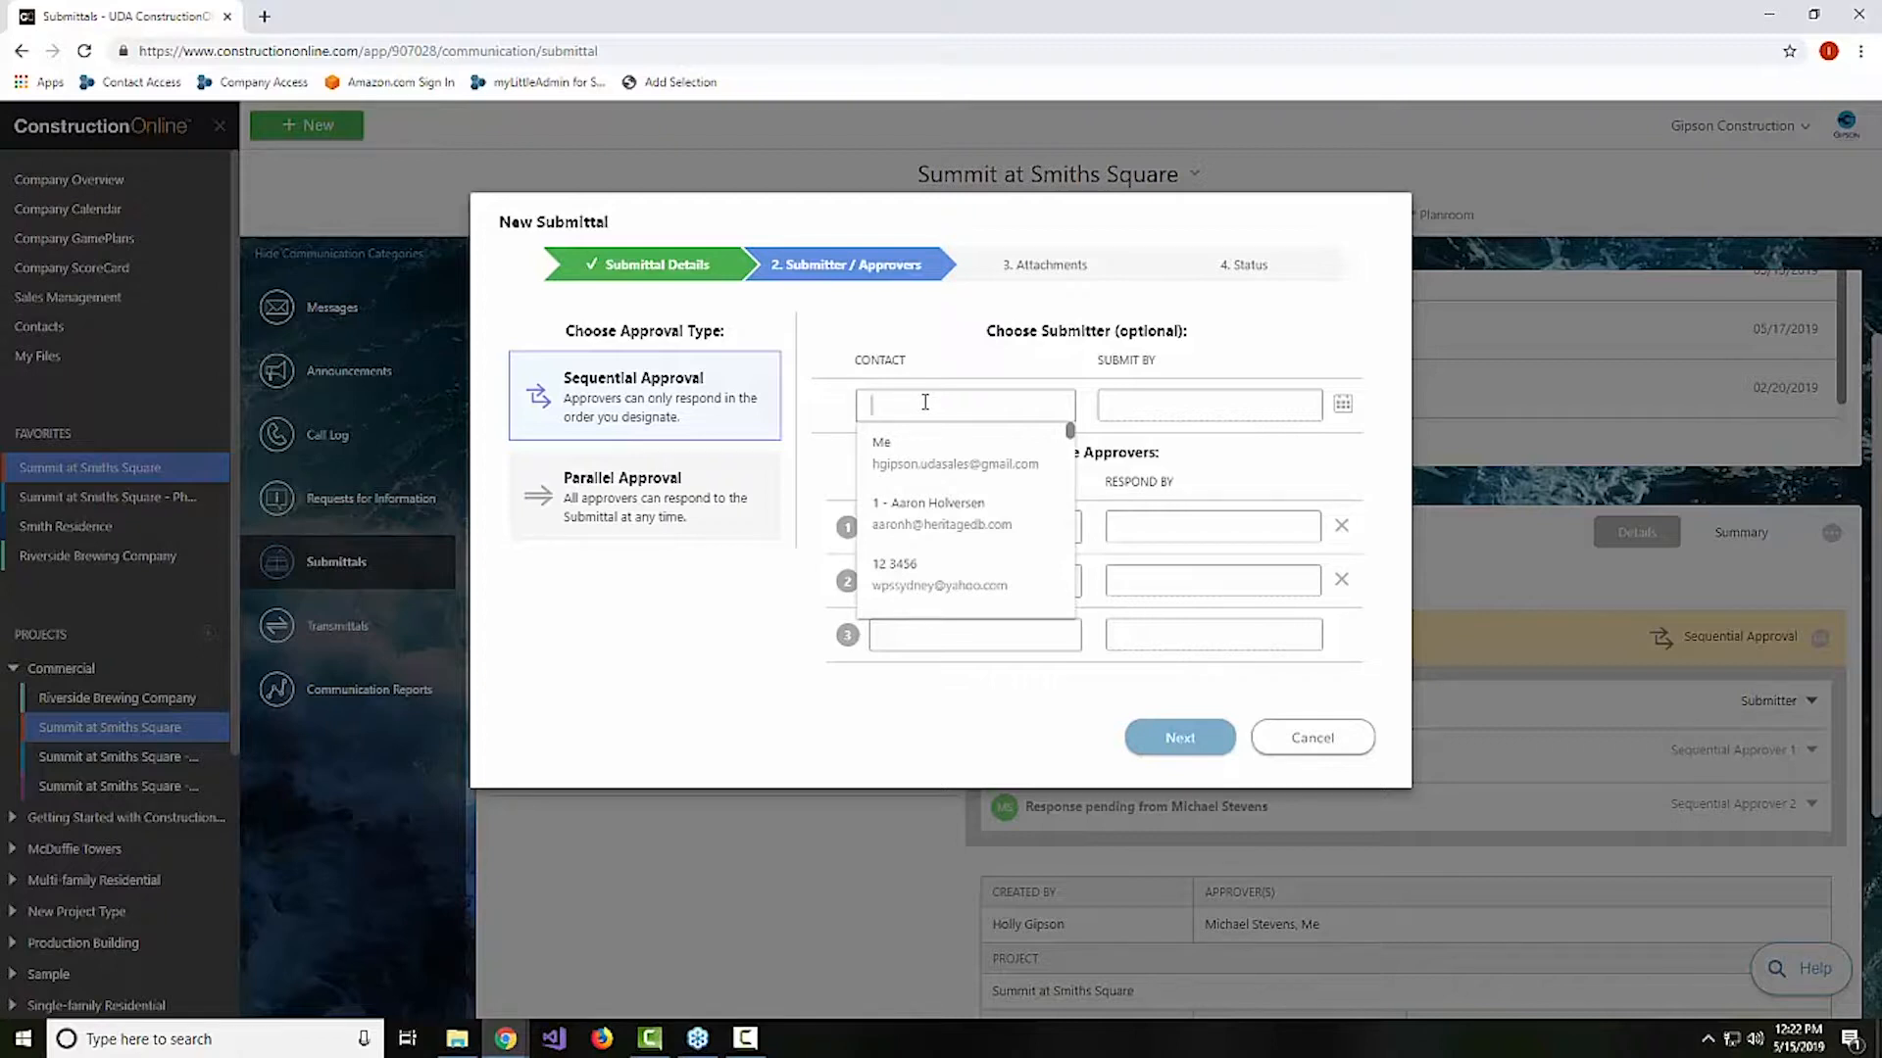
pyautogui.write('ted')
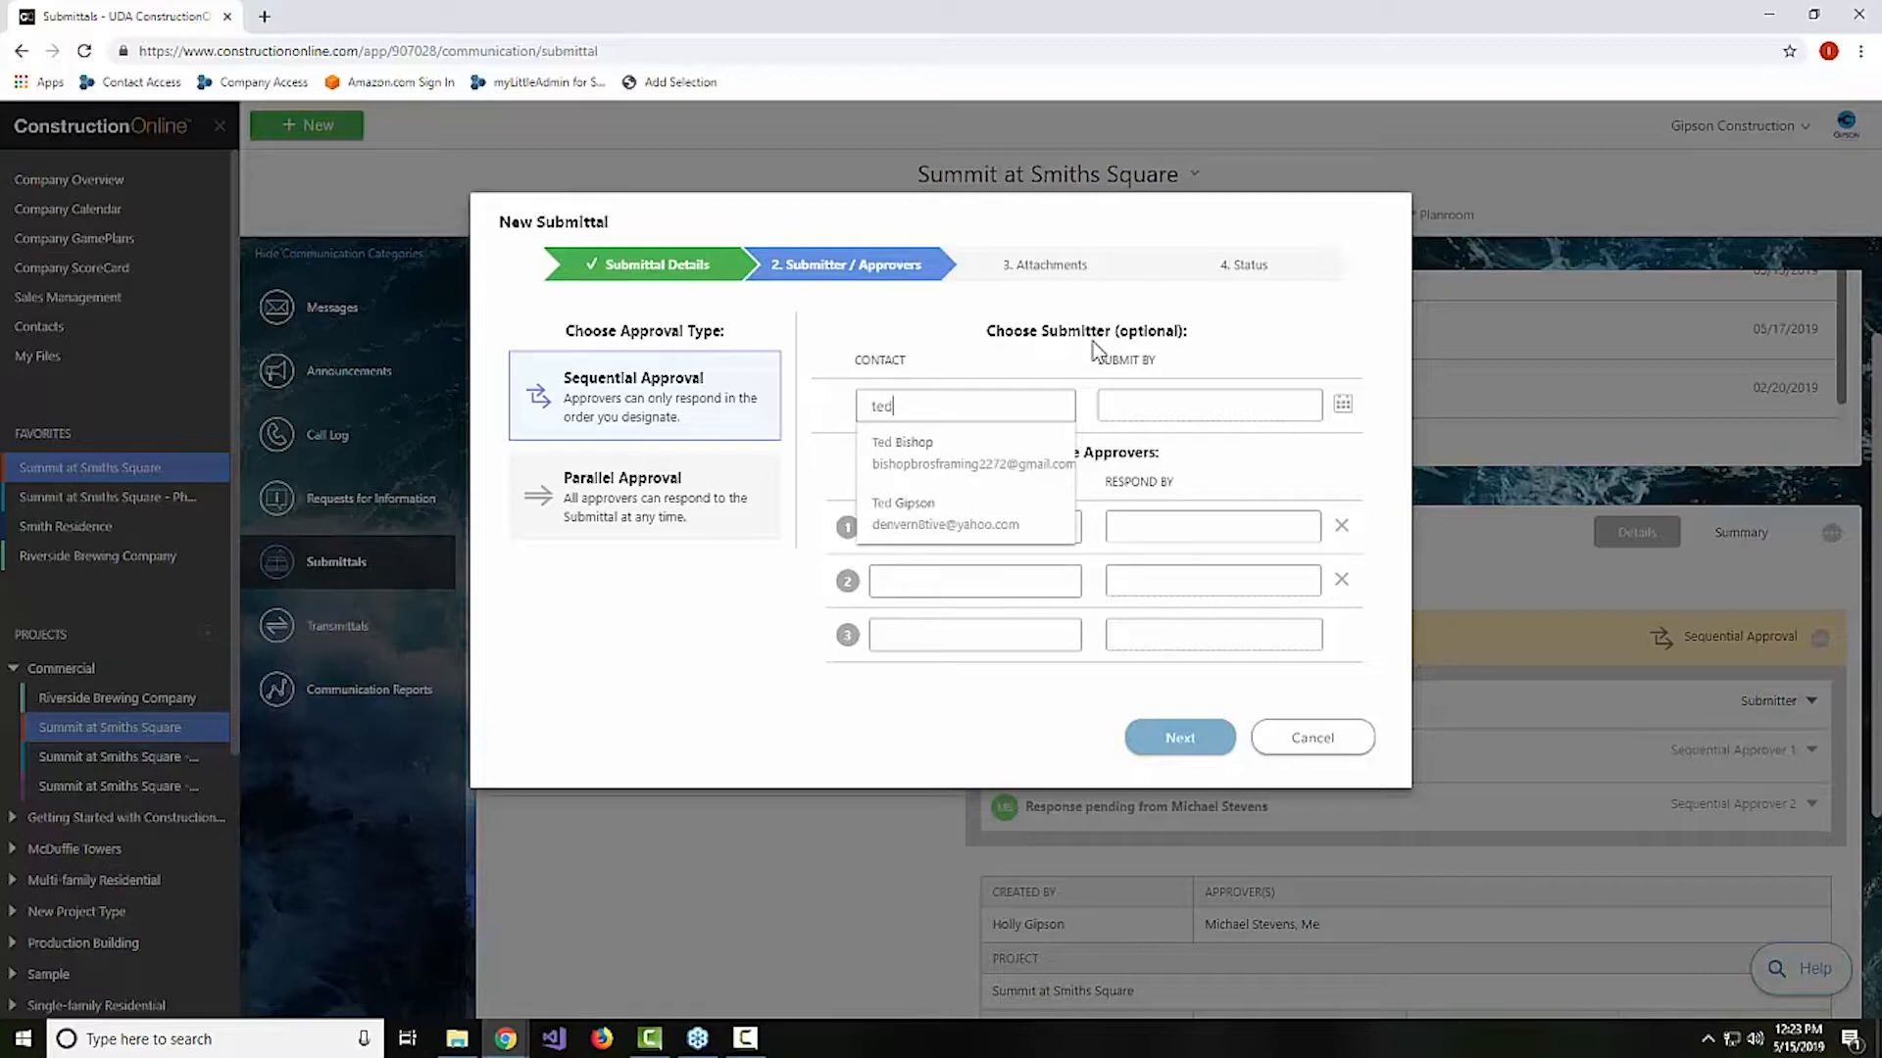
pyautogui.click(980, 457)
pyautogui.click(1230, 402)
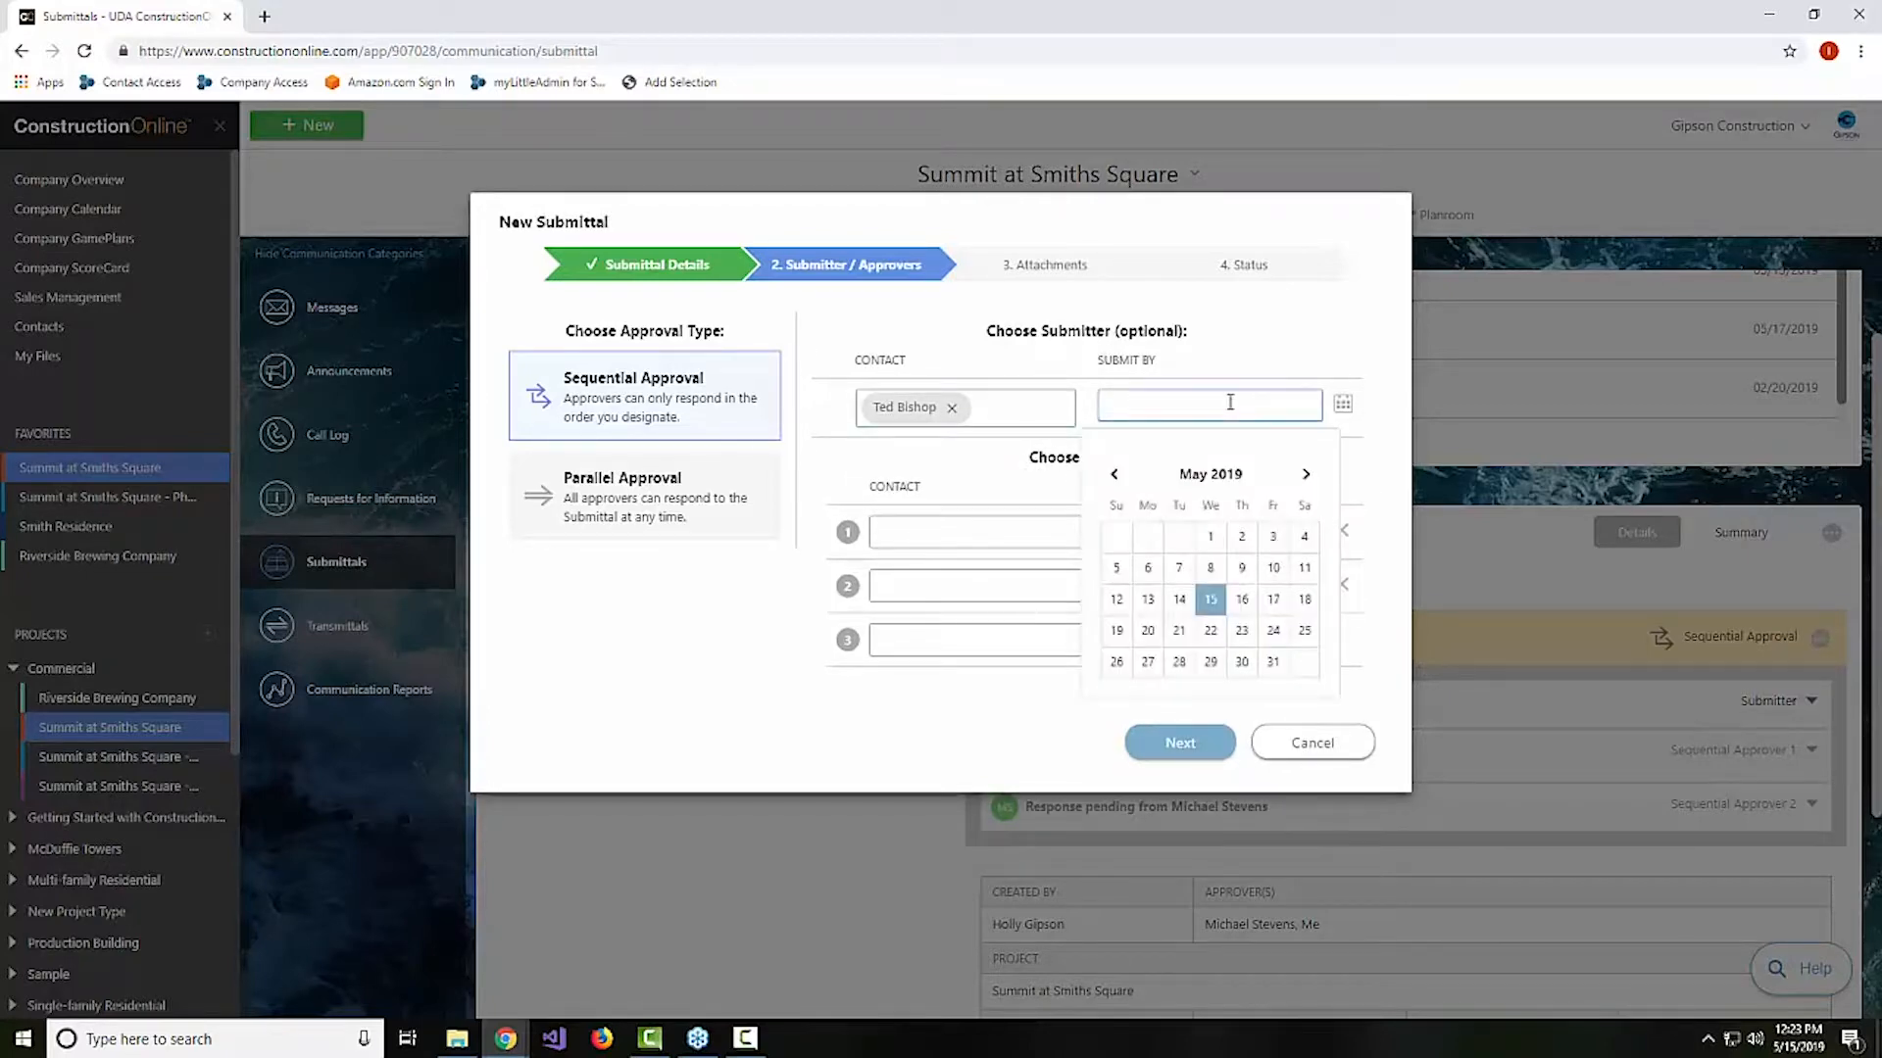
pyautogui.click(1213, 631)
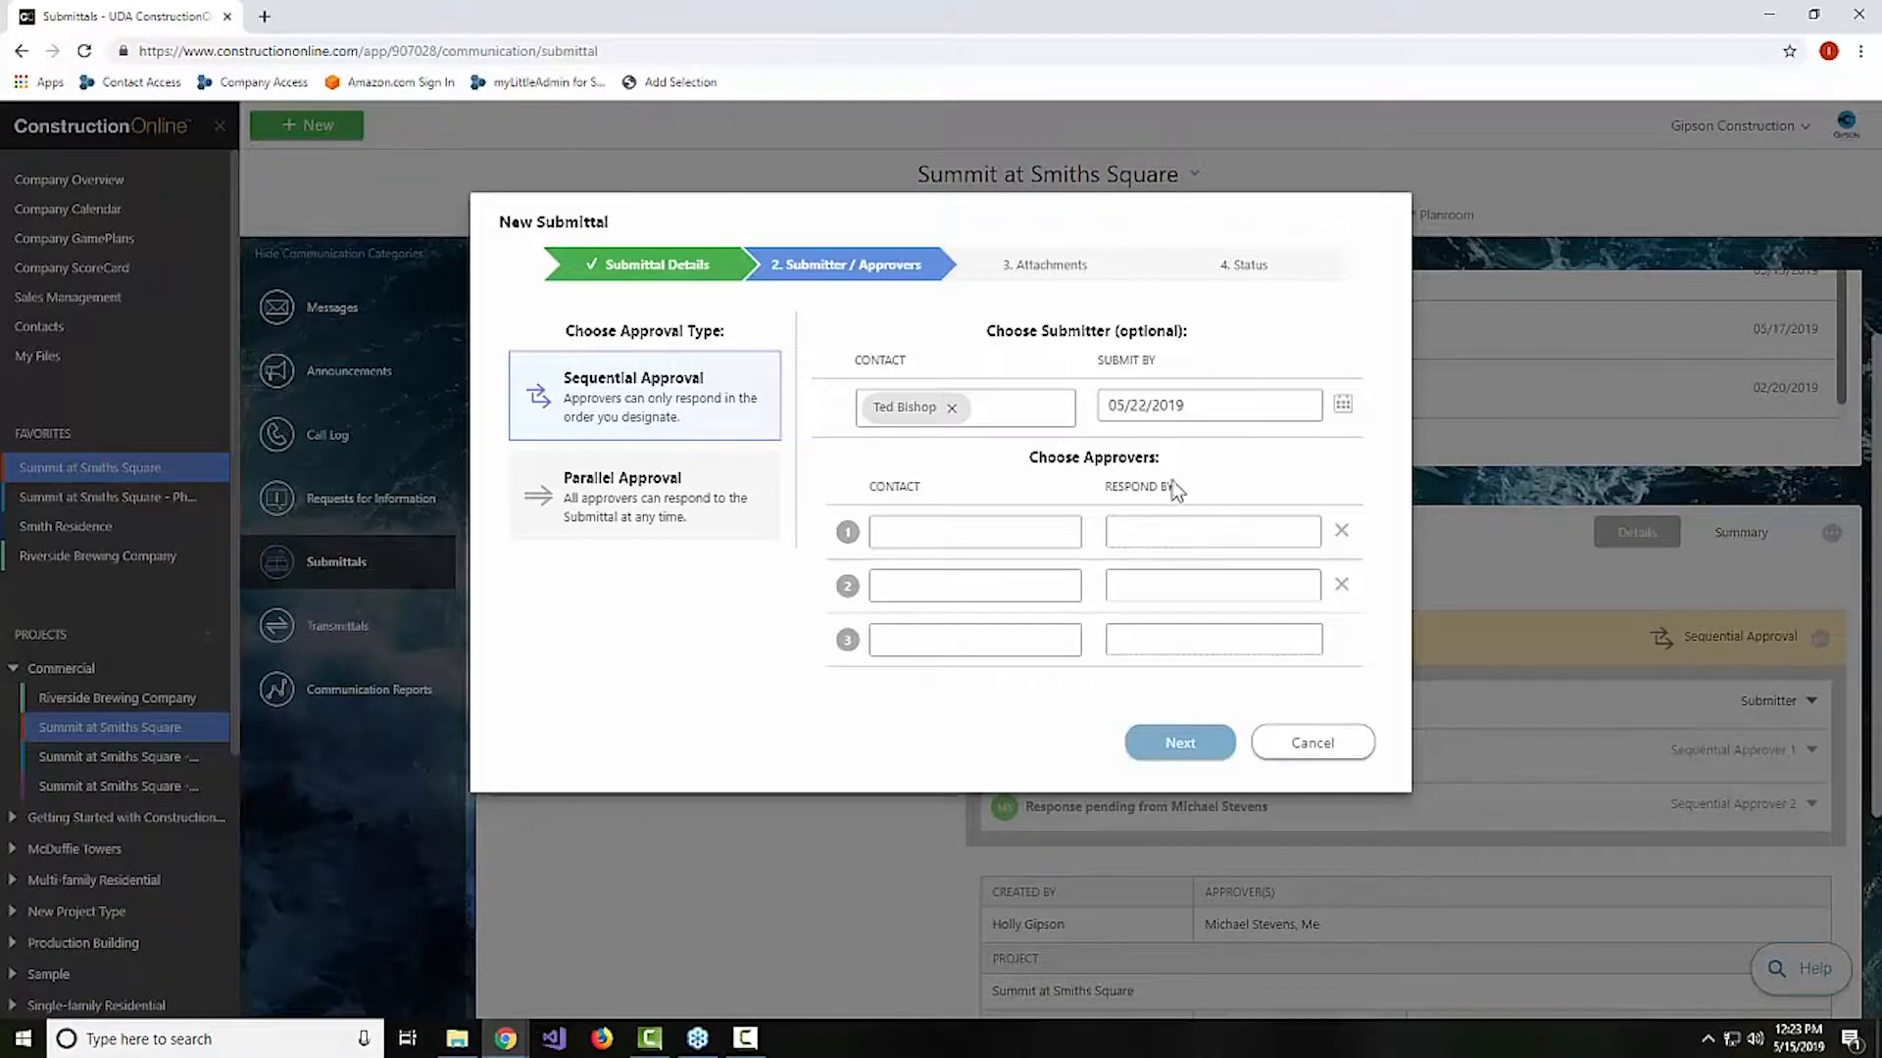
# Make yourself (Me) the first sequential approver with a respond-by date of 05/24/2019
pyautogui.click(955, 541)
pyautogui.click(956, 571)
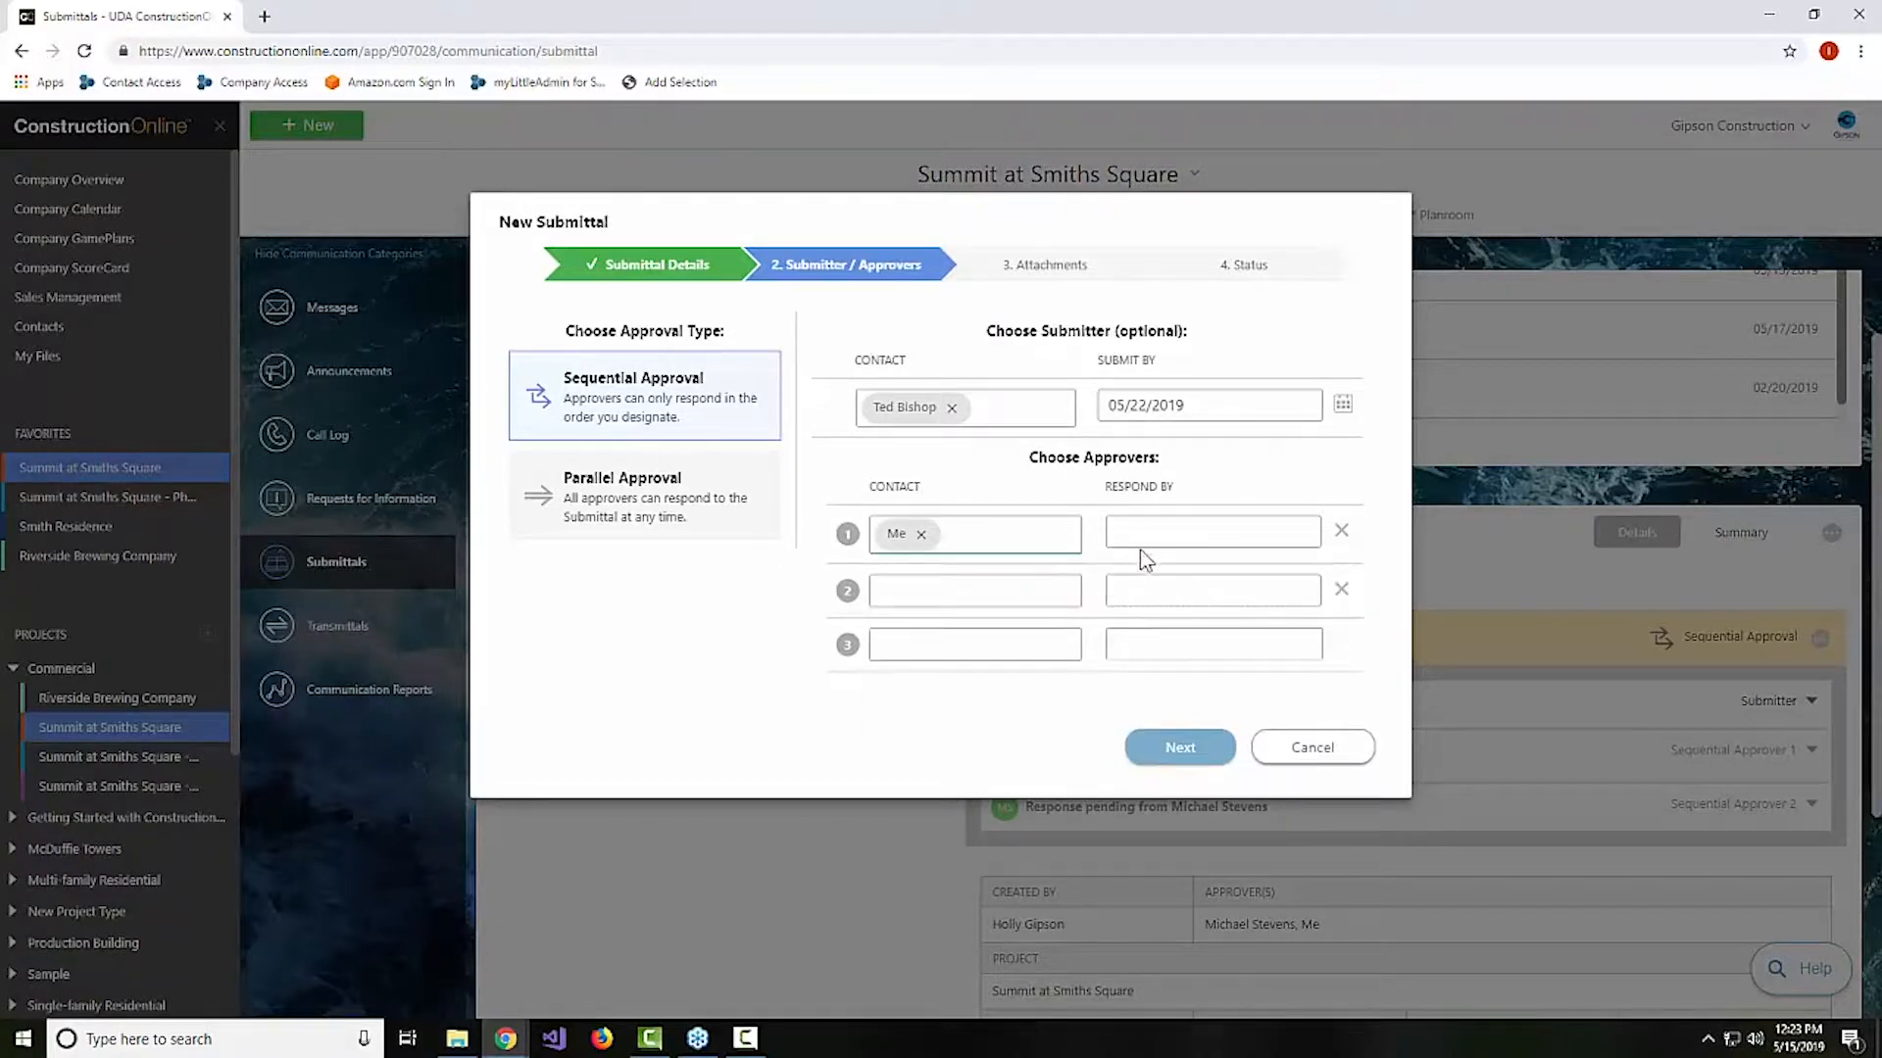
pyautogui.click(1200, 530)
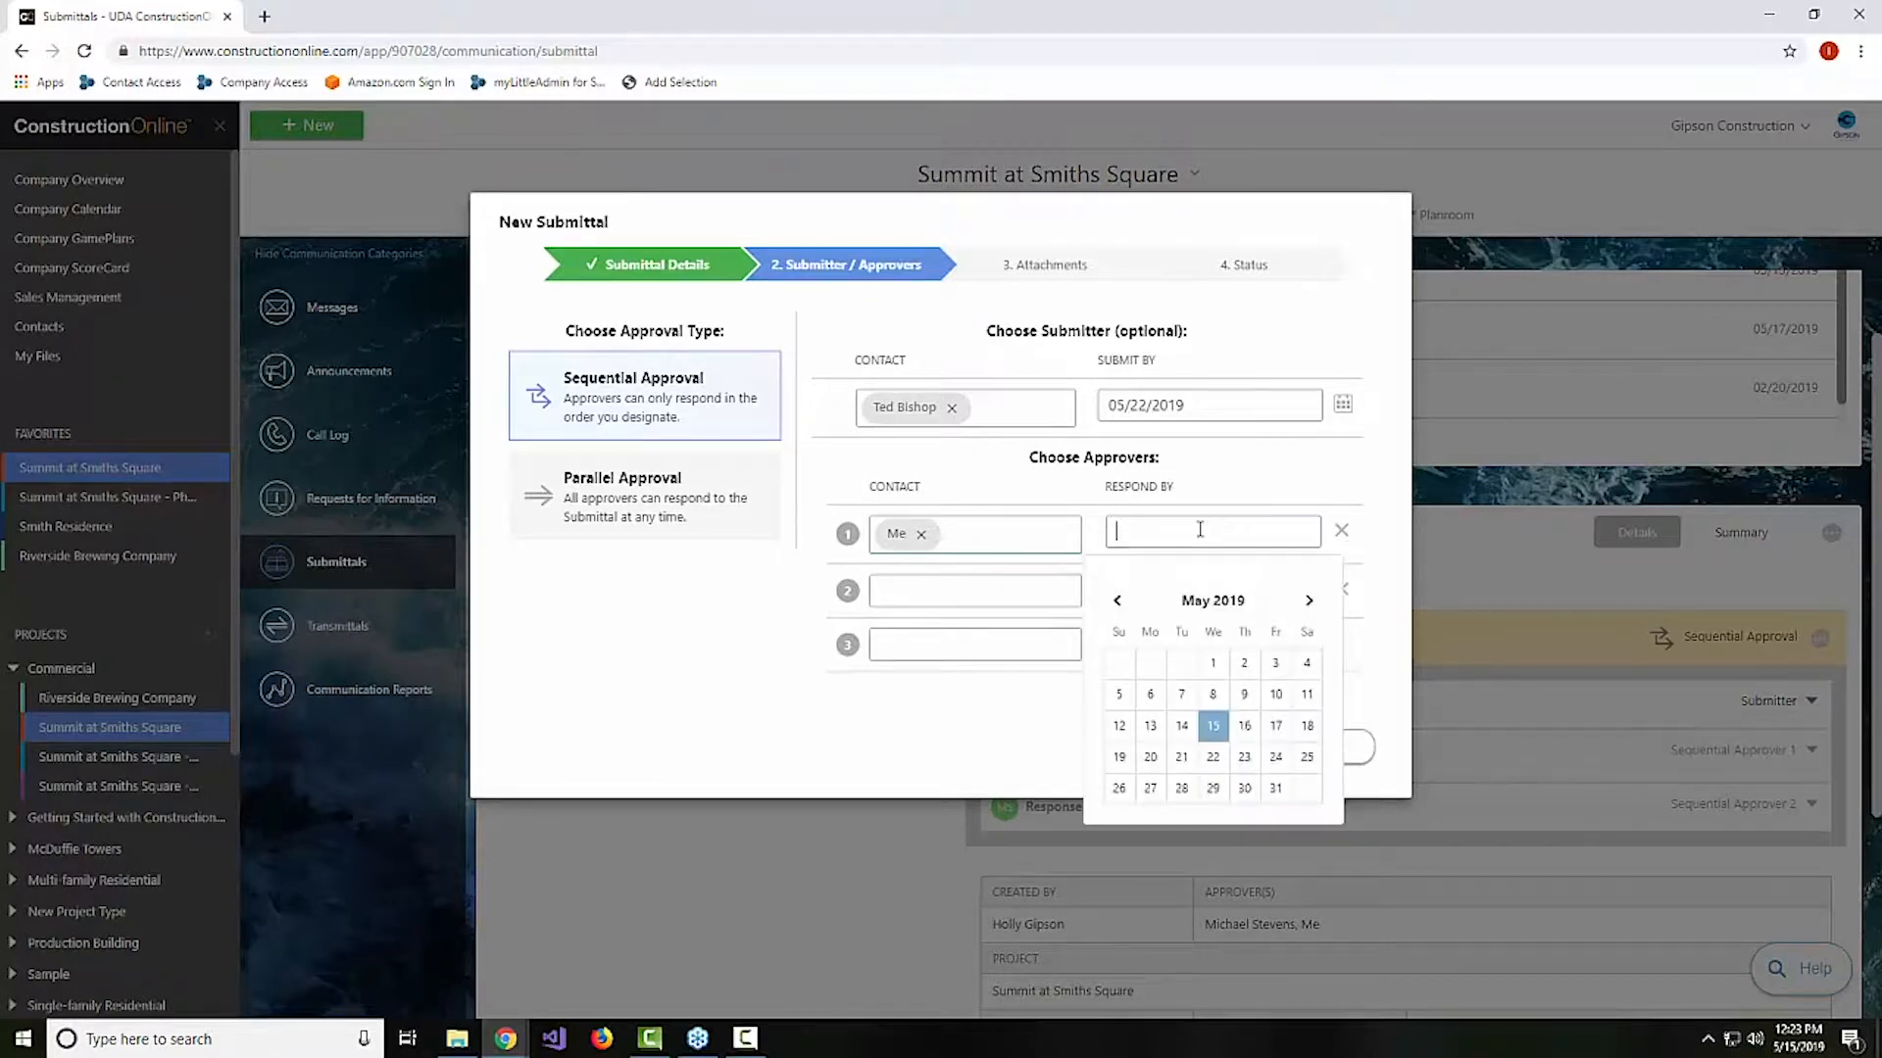
pyautogui.click(1273, 755)
# Add the second sequential approver's contact with a respond-by date of 05/31/2019
pyautogui.click(912, 601)
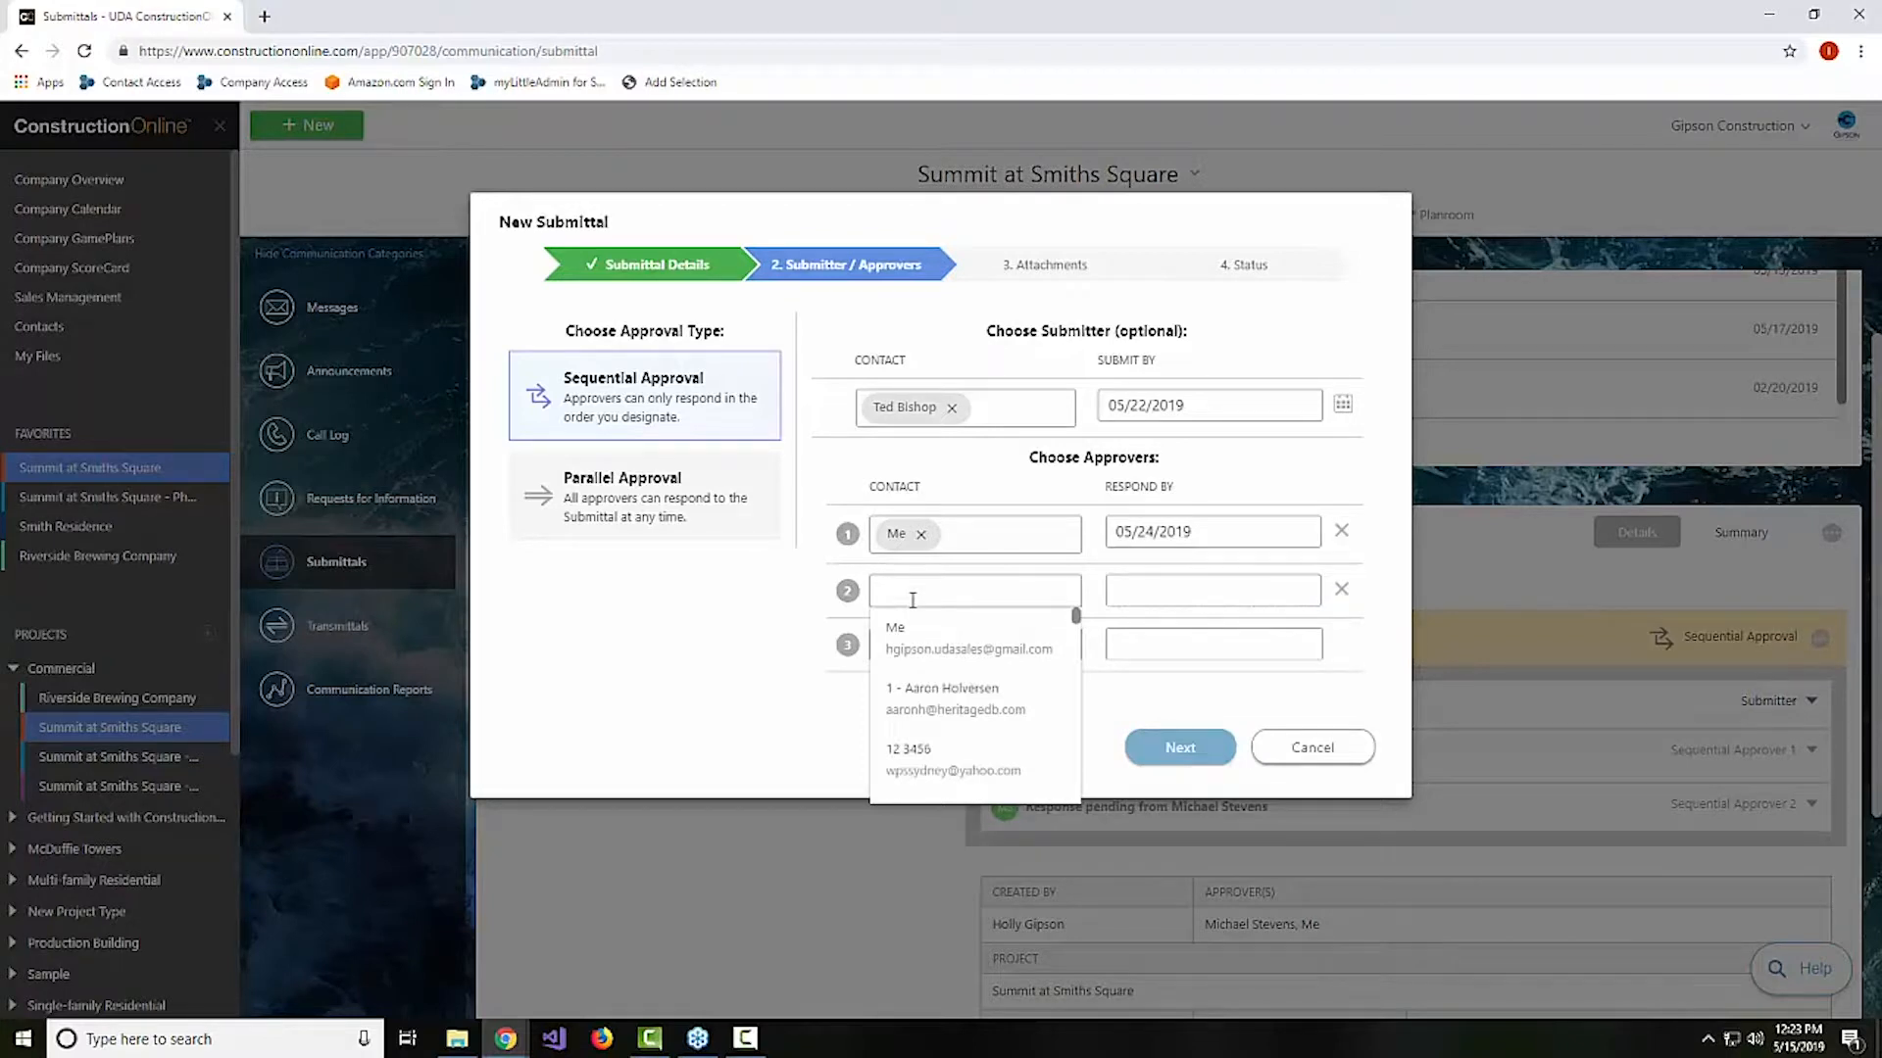
pyautogui.write('mst')
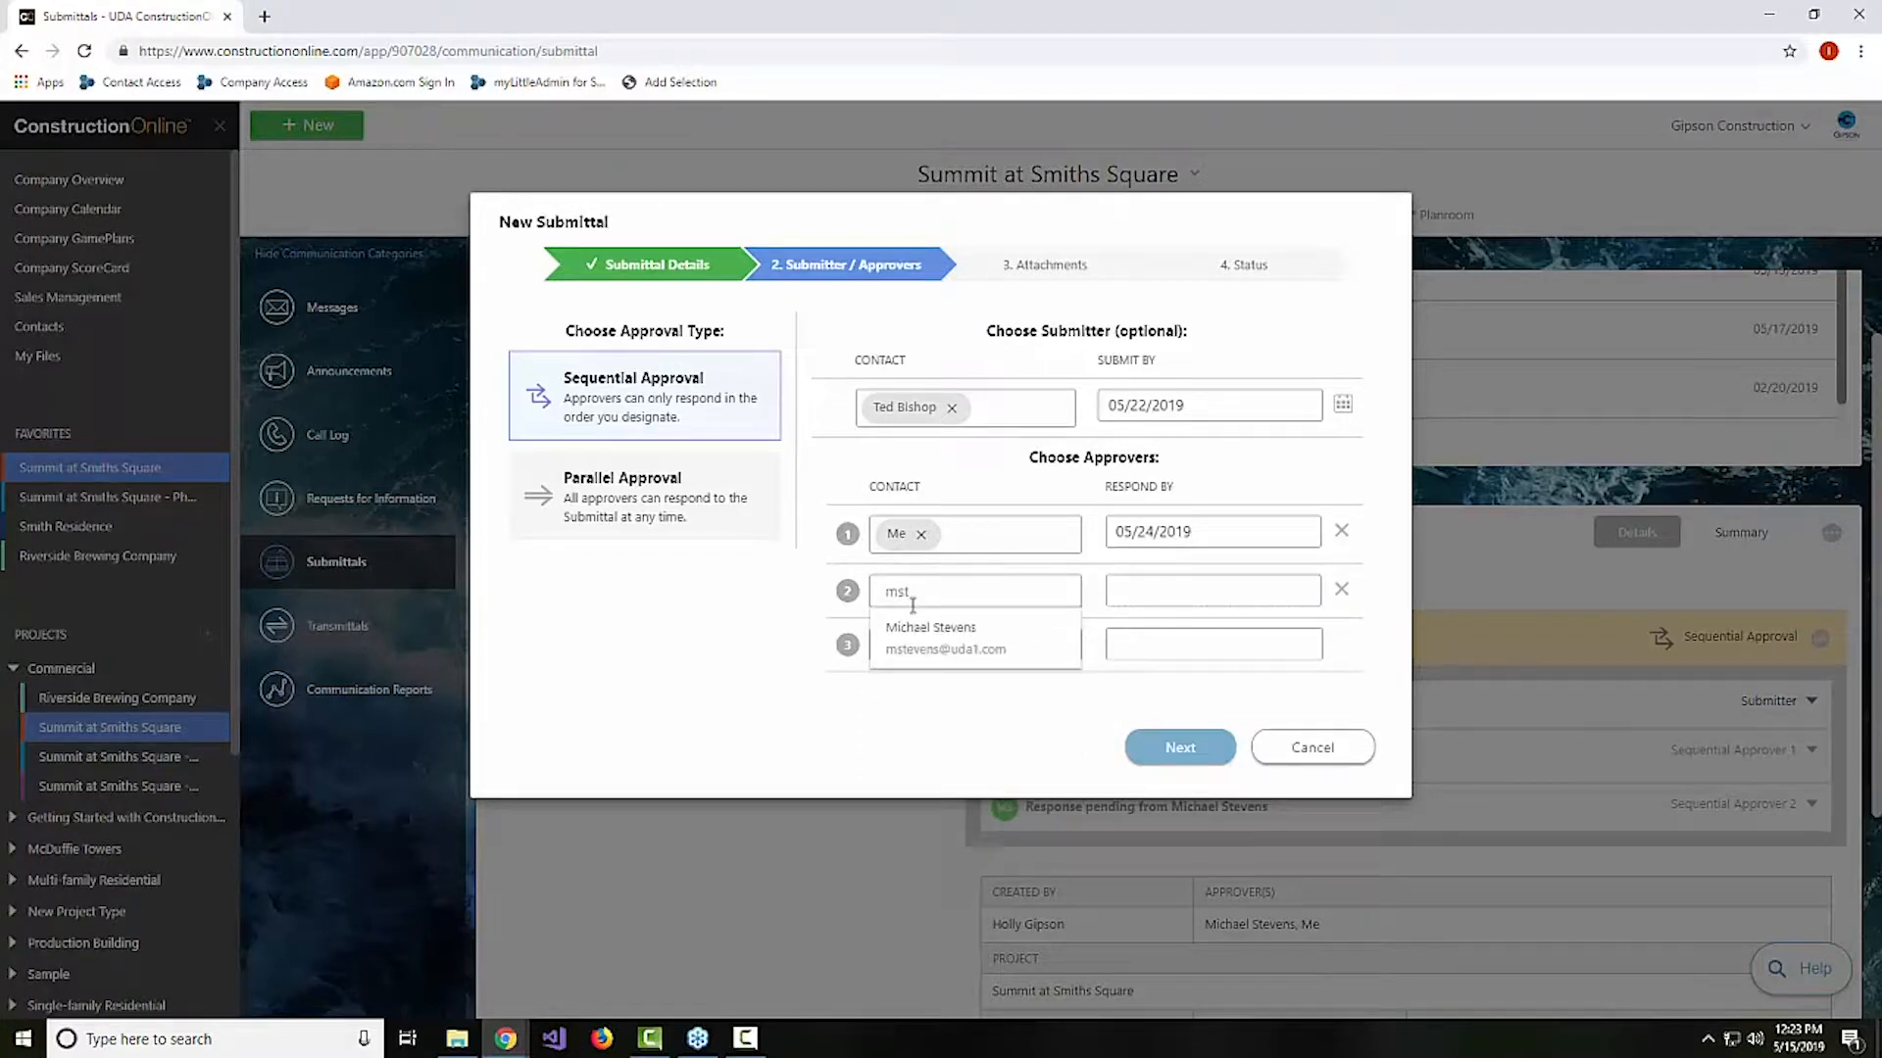
pyautogui.click(917, 655)
pyautogui.click(1256, 592)
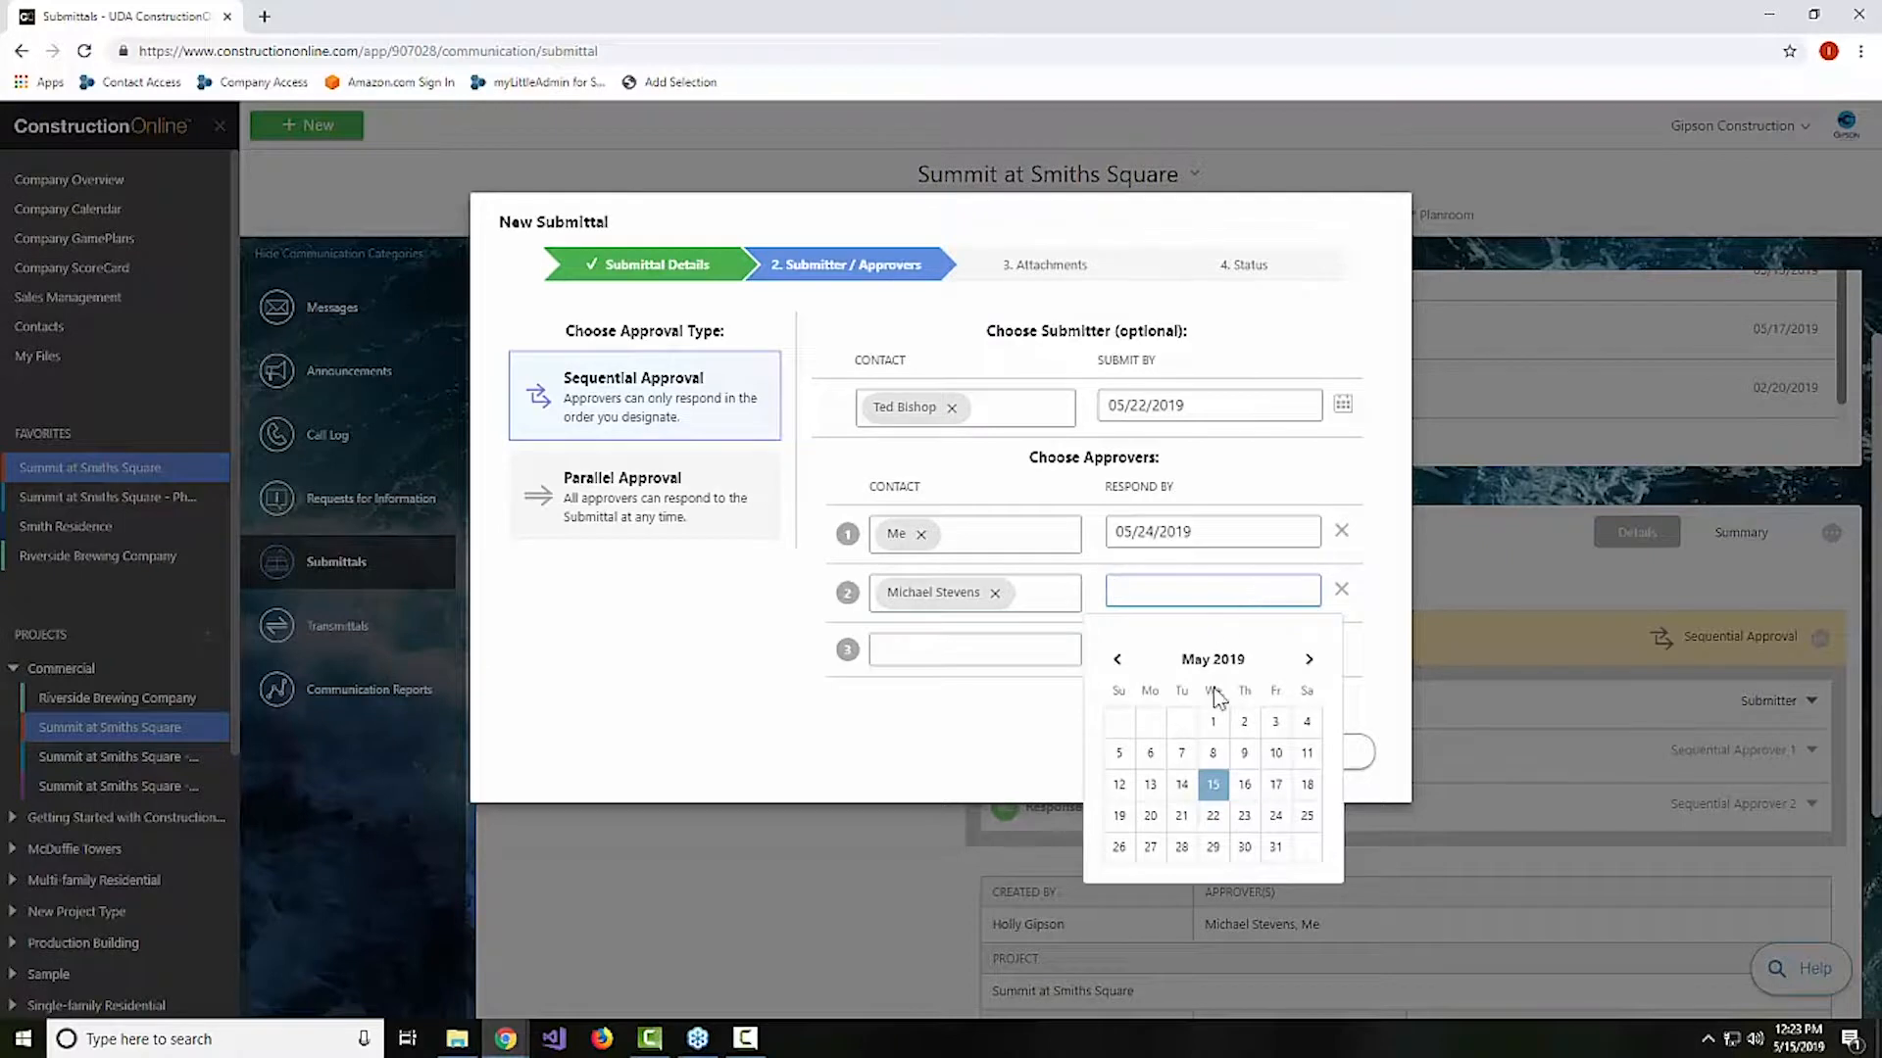
pyautogui.click(1275, 847)
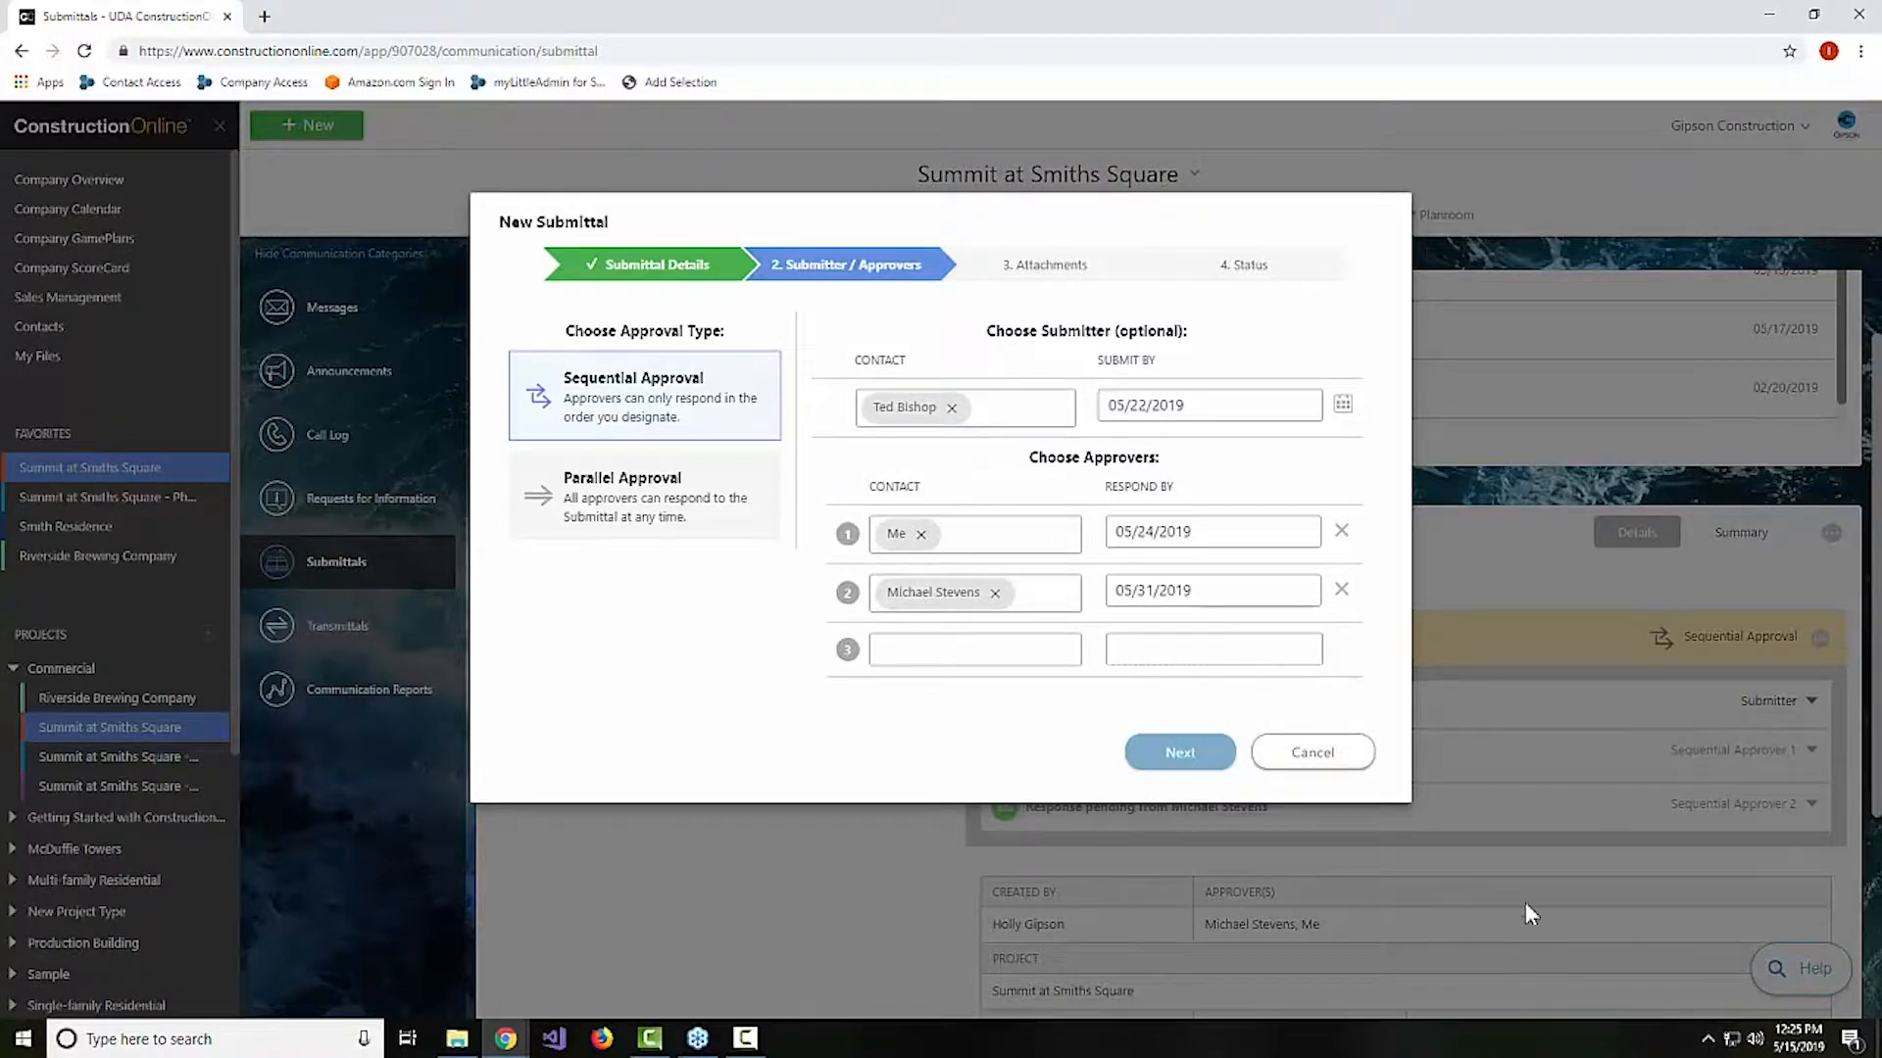
# Review the new submittal's details, submitter and approver settings, and attachments stages
pyautogui.click(1203, 754)
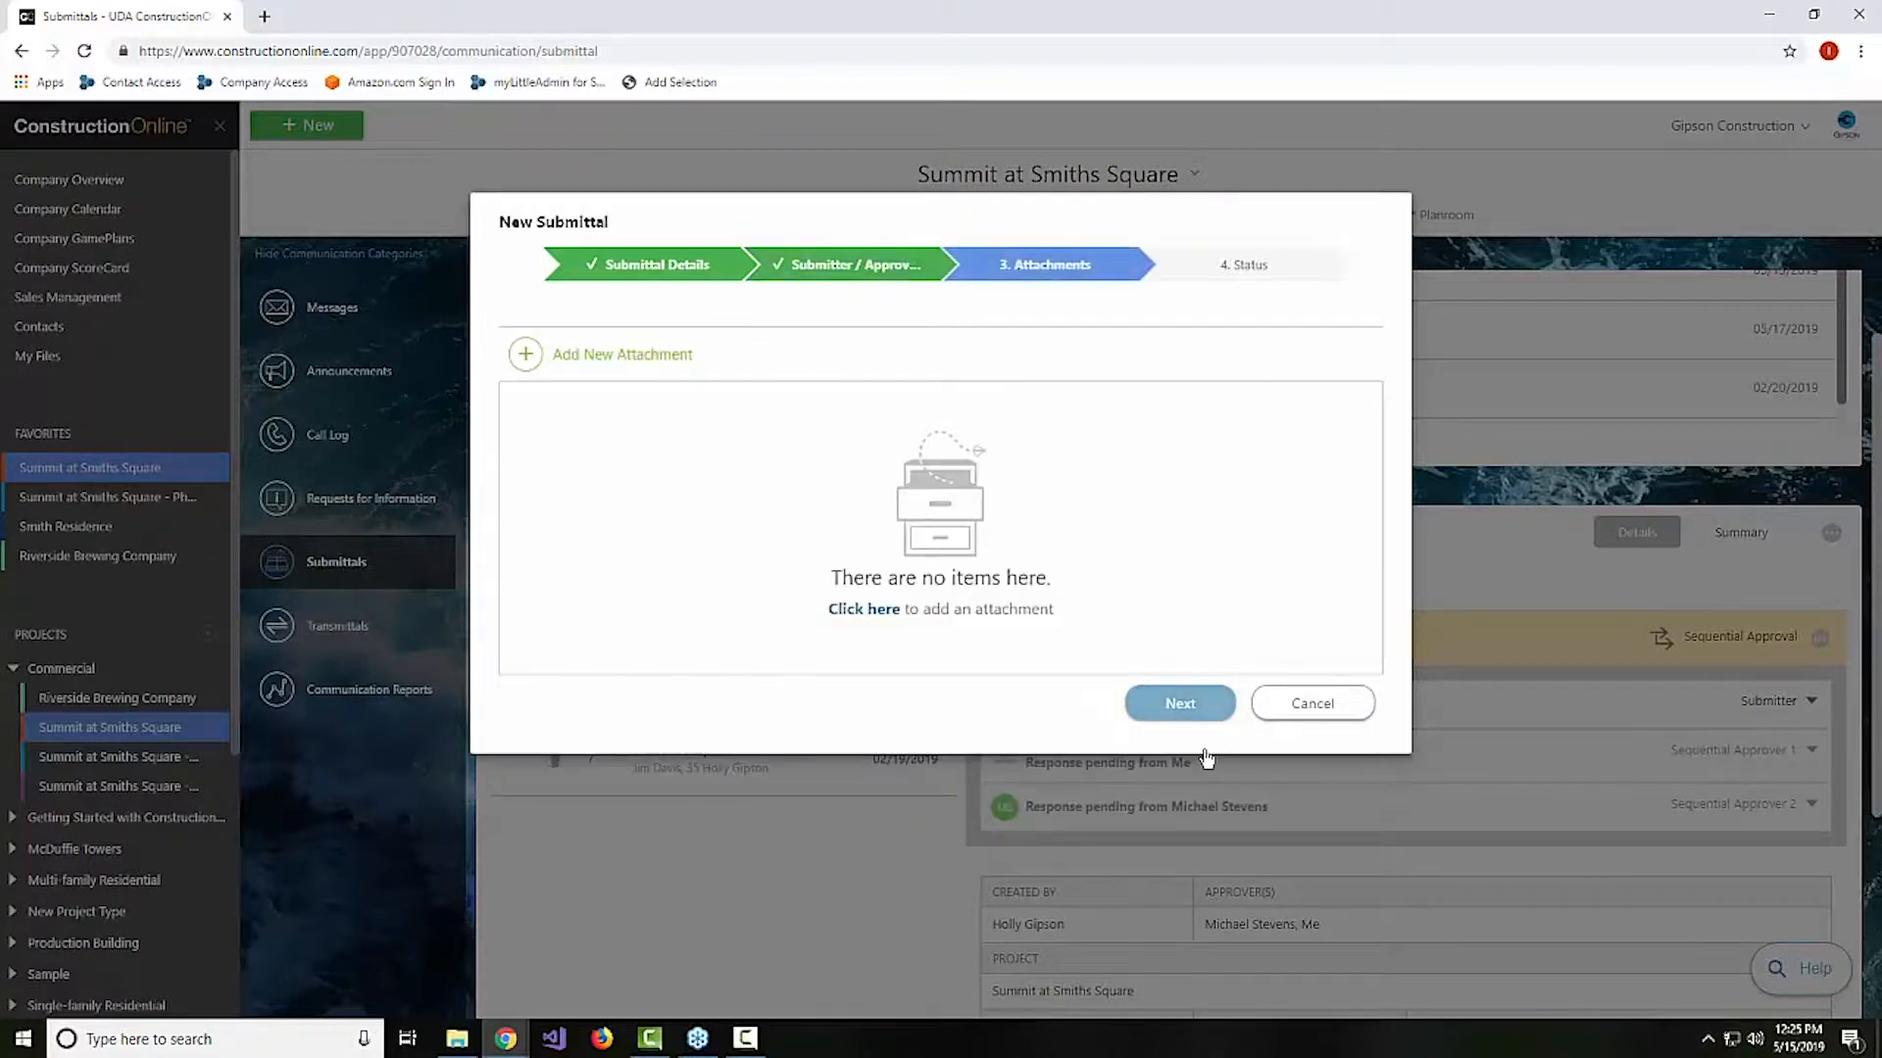
pyautogui.click(891, 273)
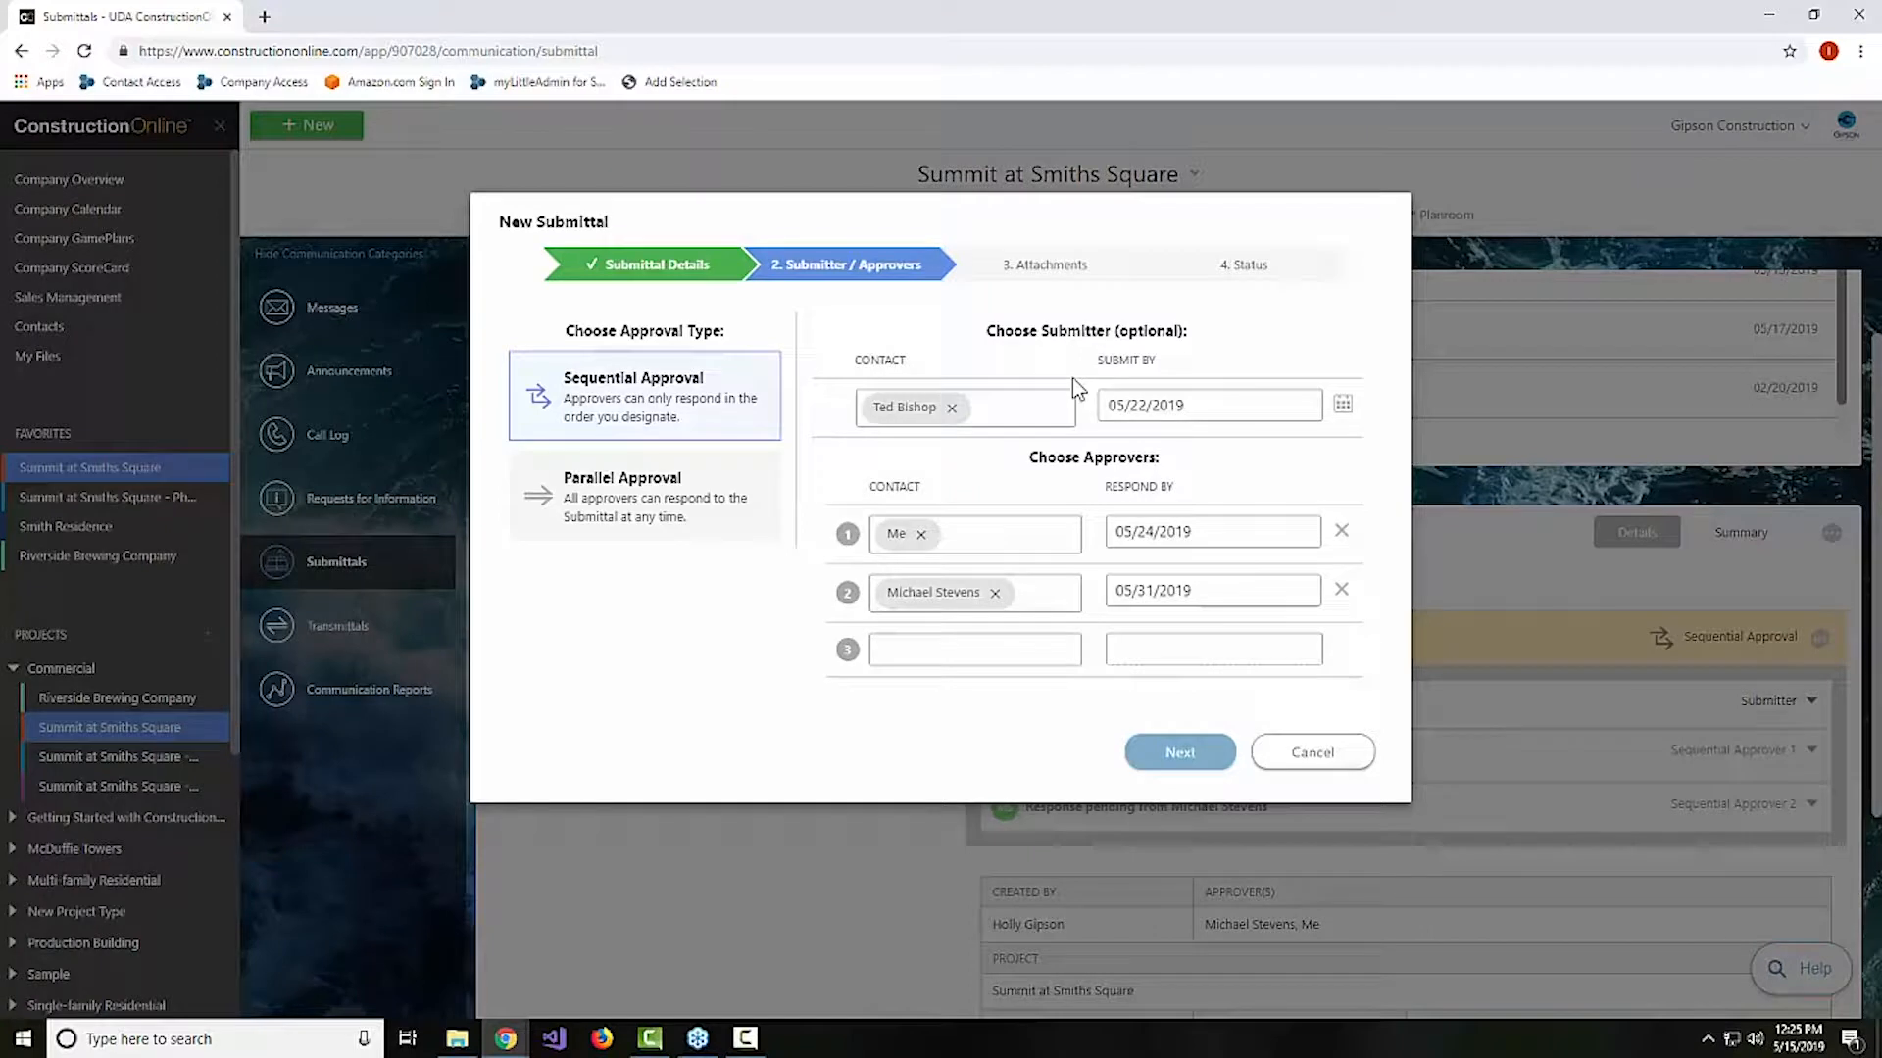
pyautogui.click(1178, 754)
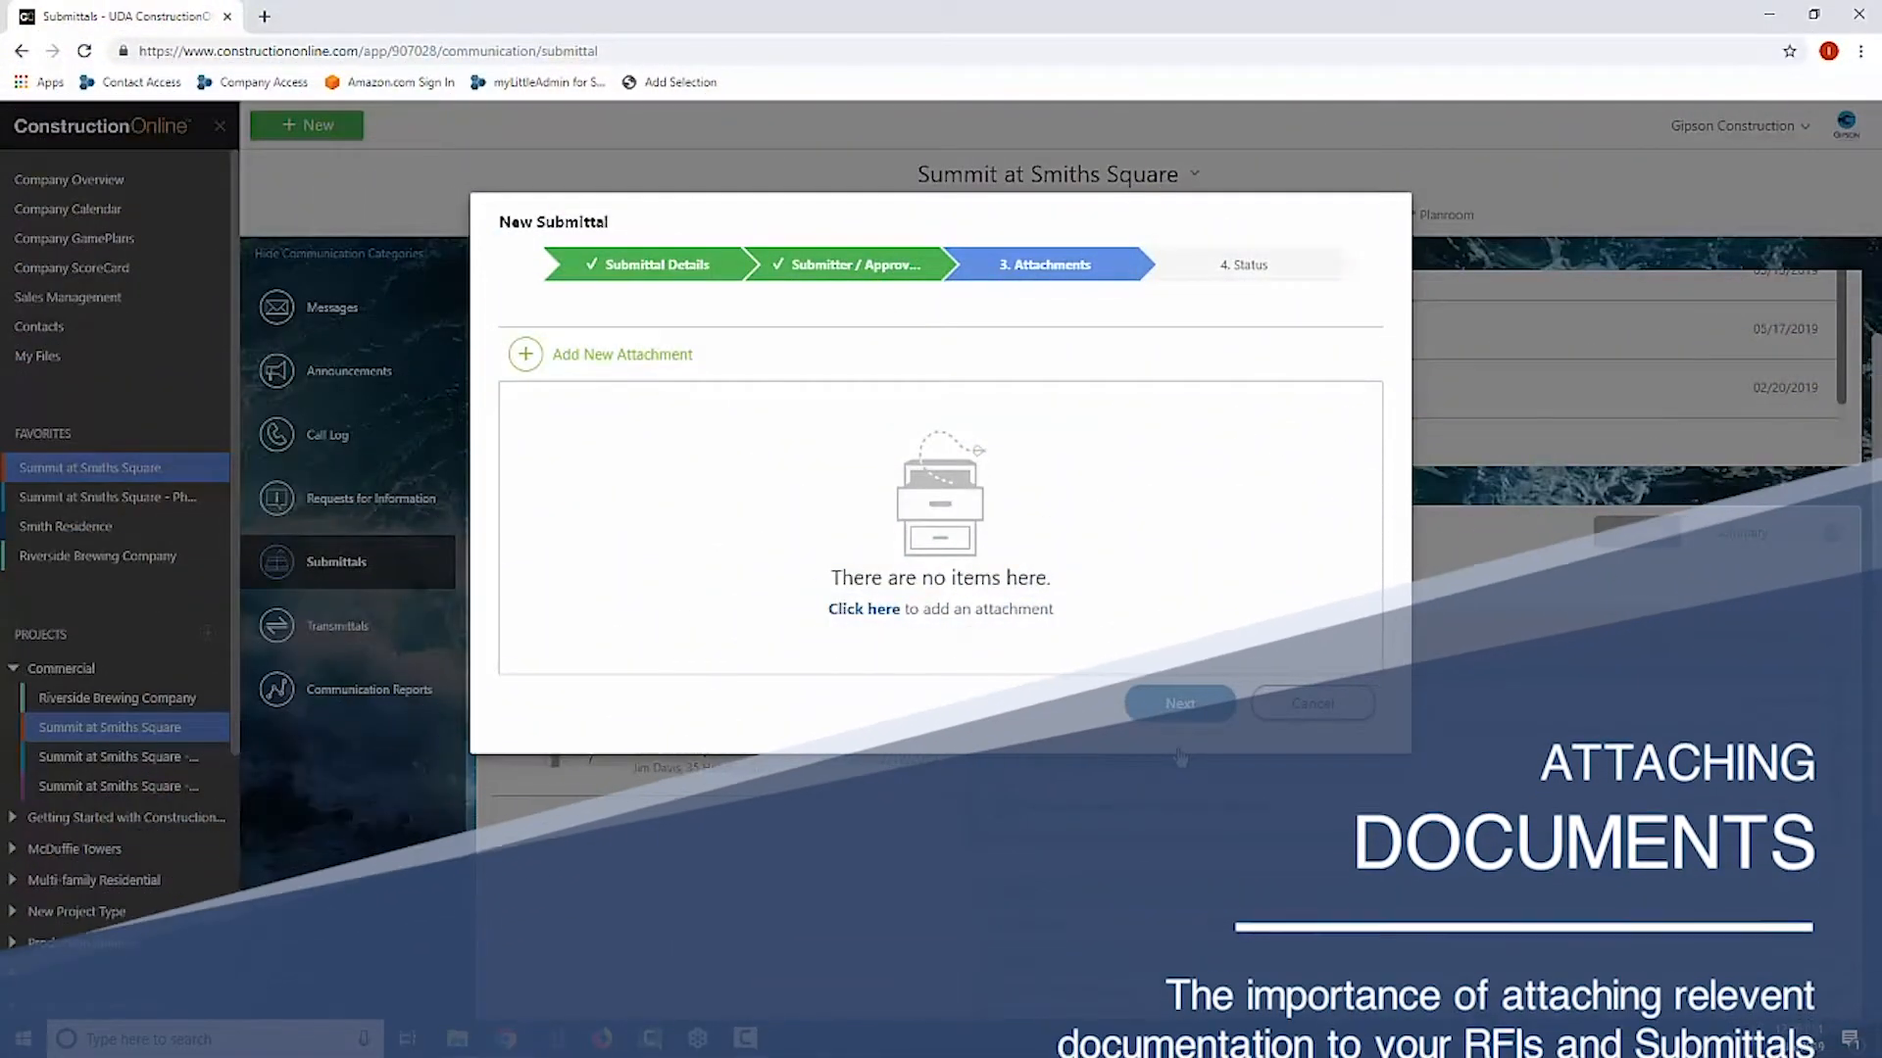
pyautogui.click(855, 267)
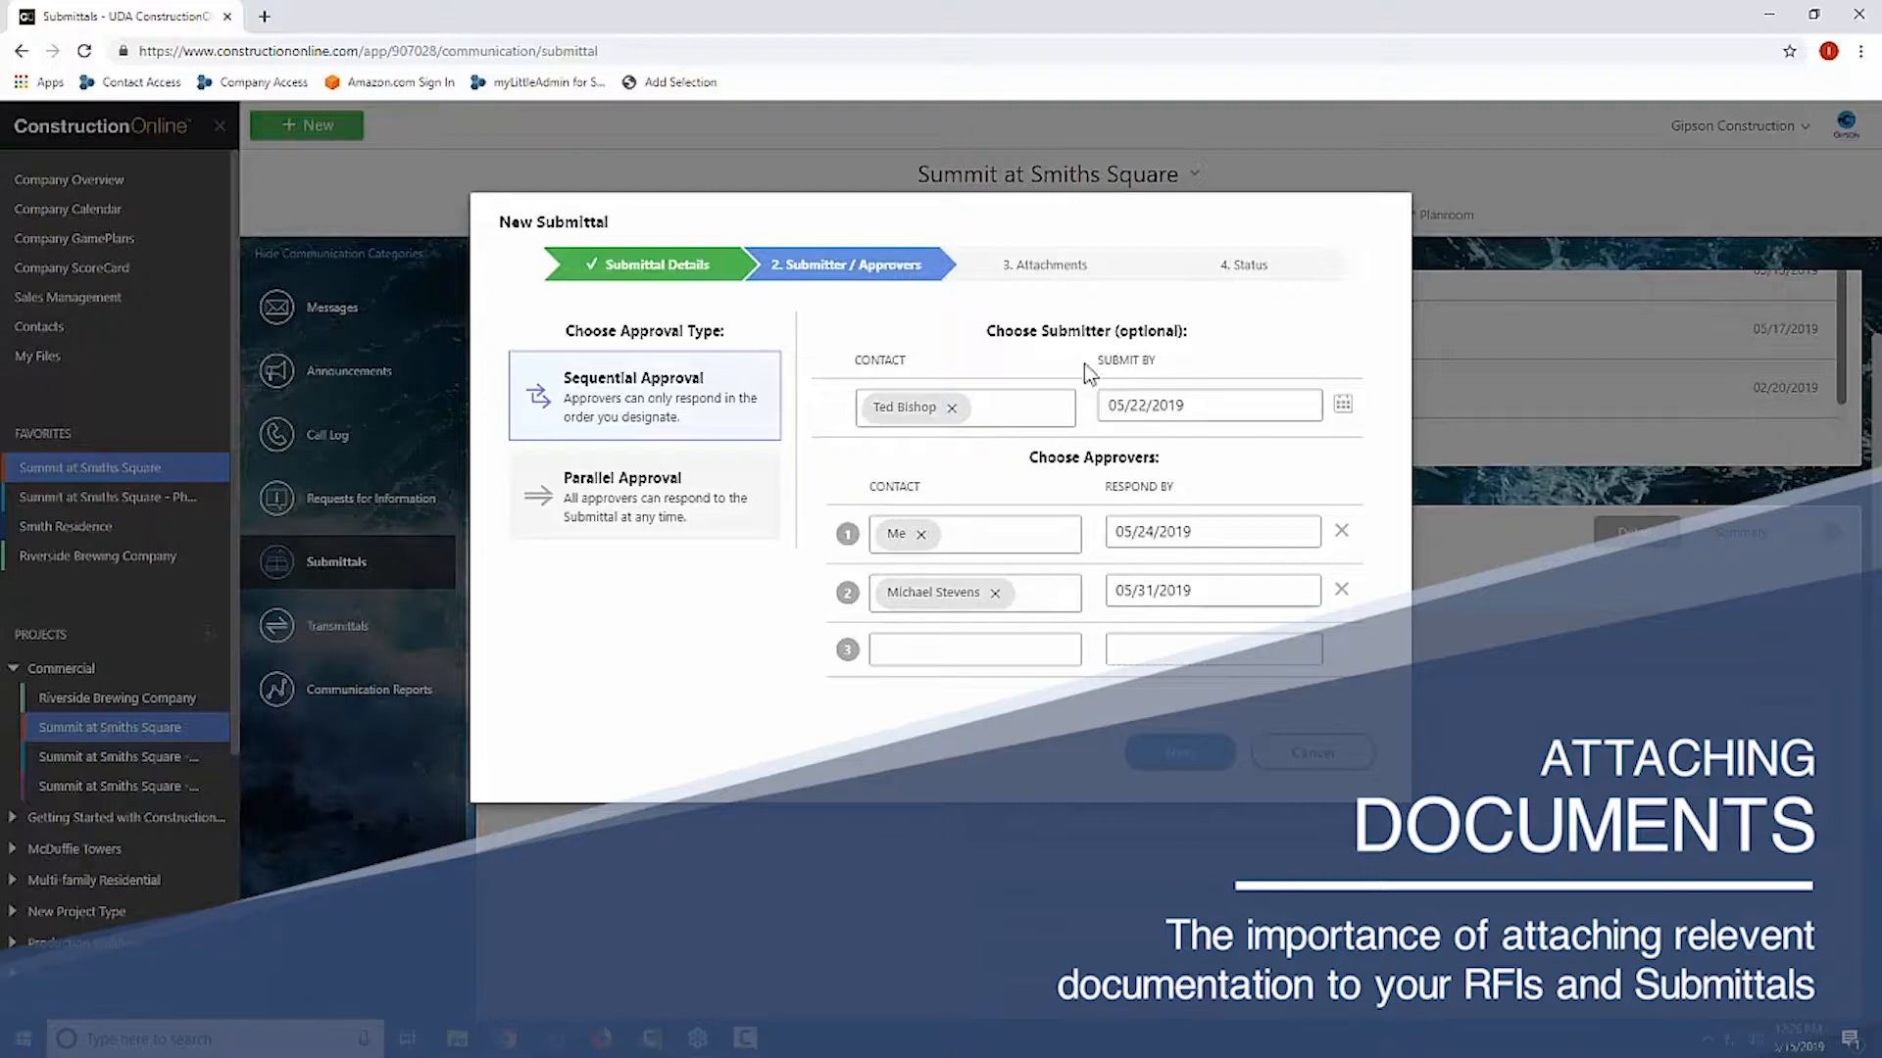
pyautogui.click(1064, 281)
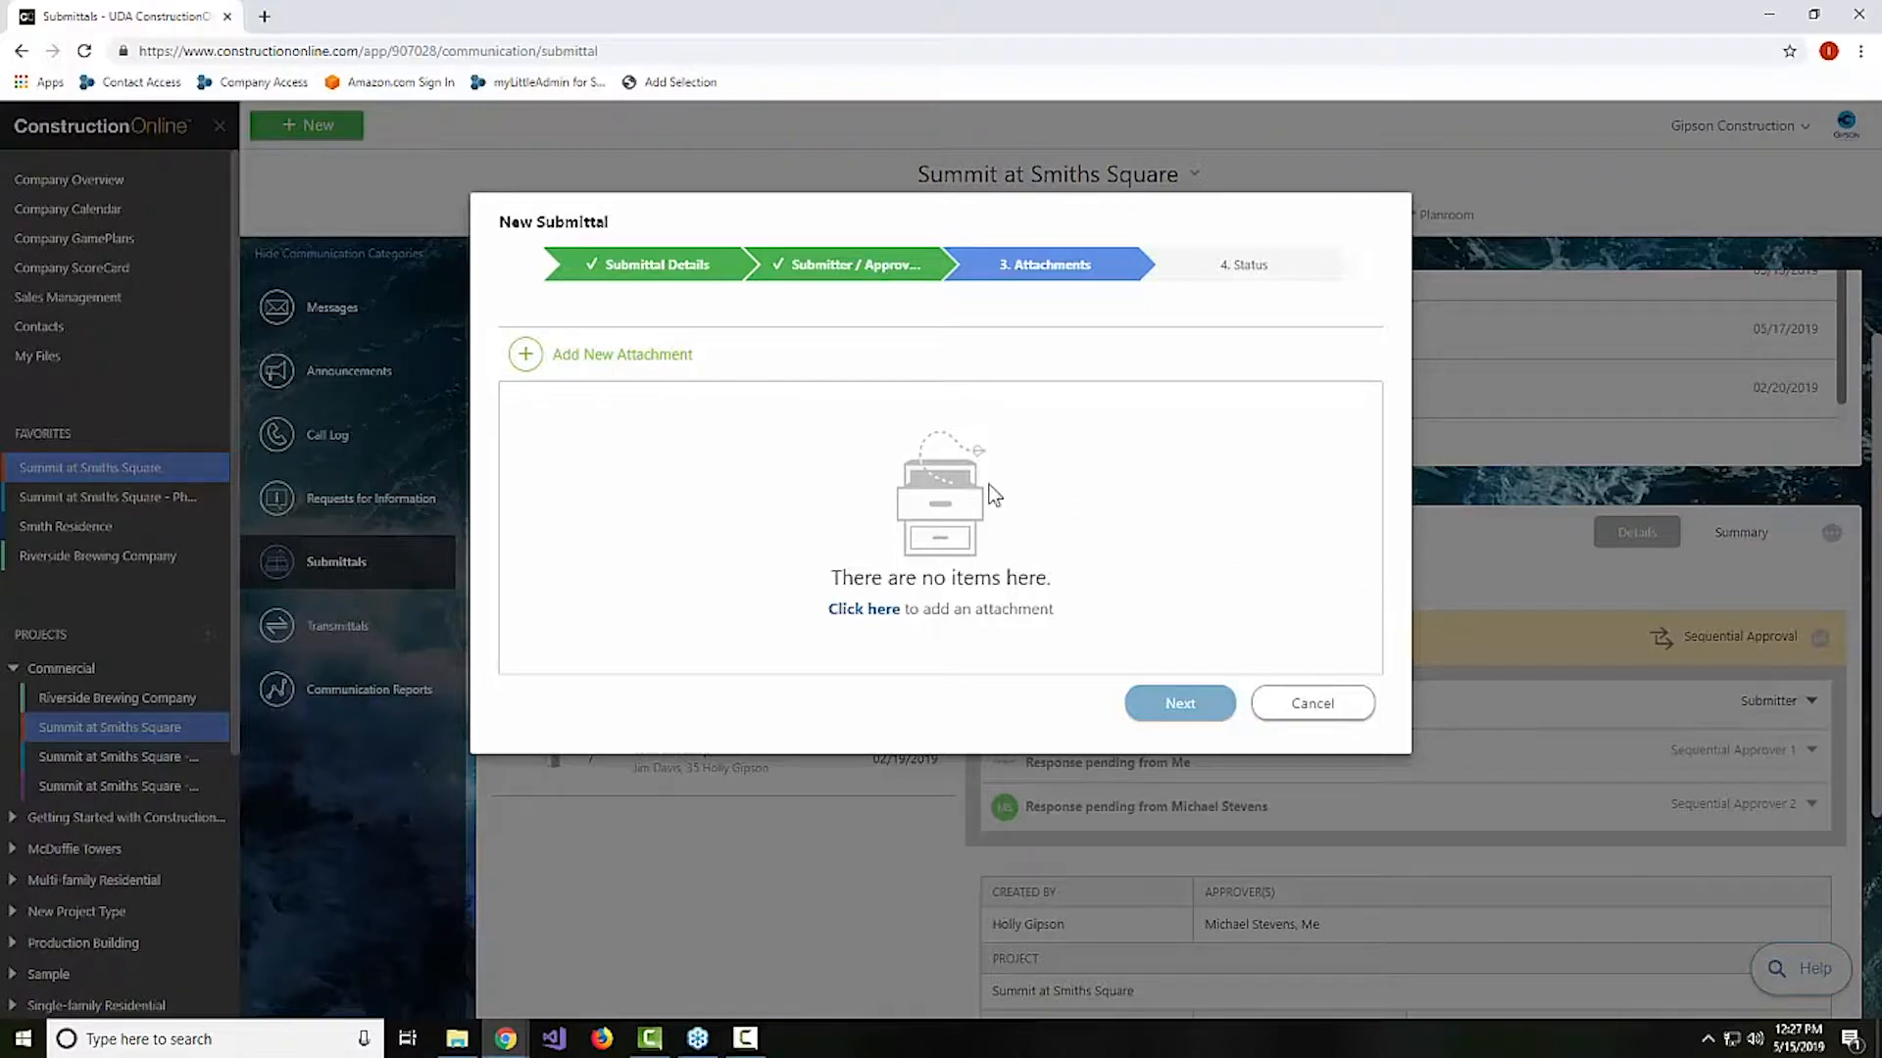
pyautogui.click(681, 270)
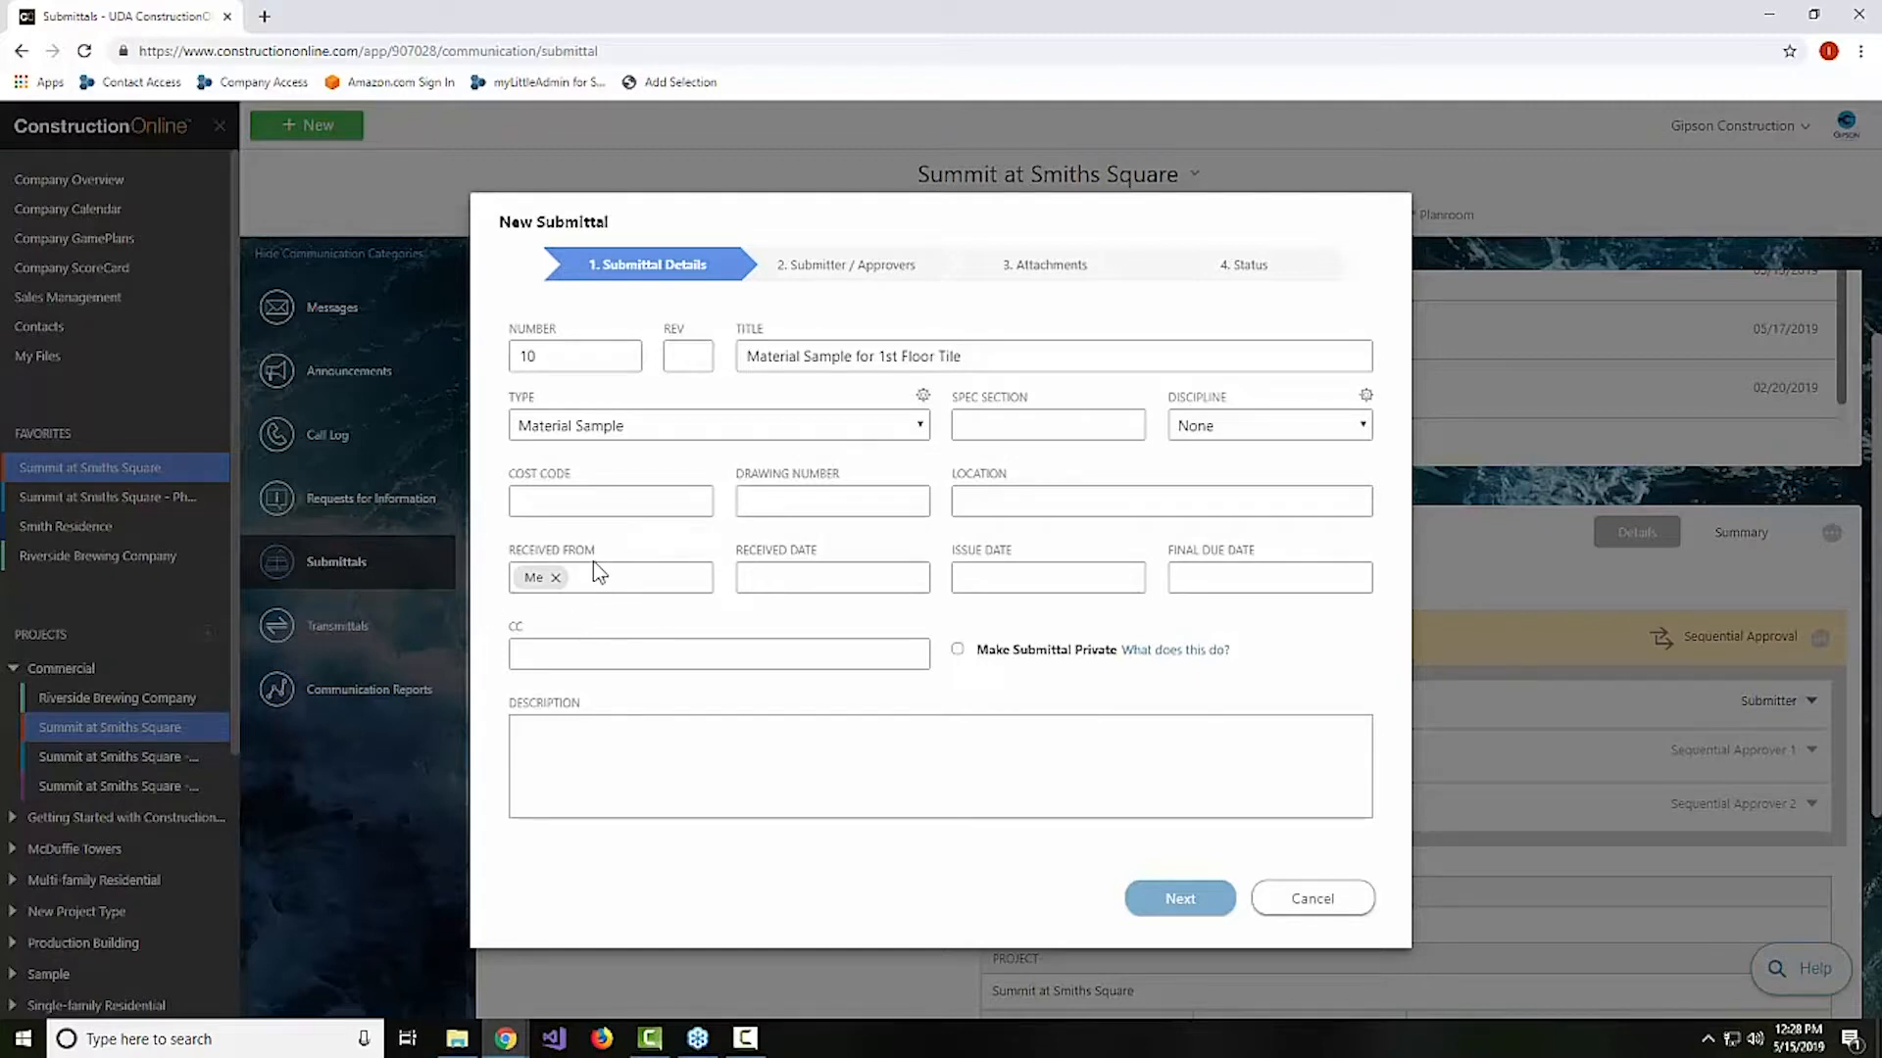
pyautogui.click(826, 266)
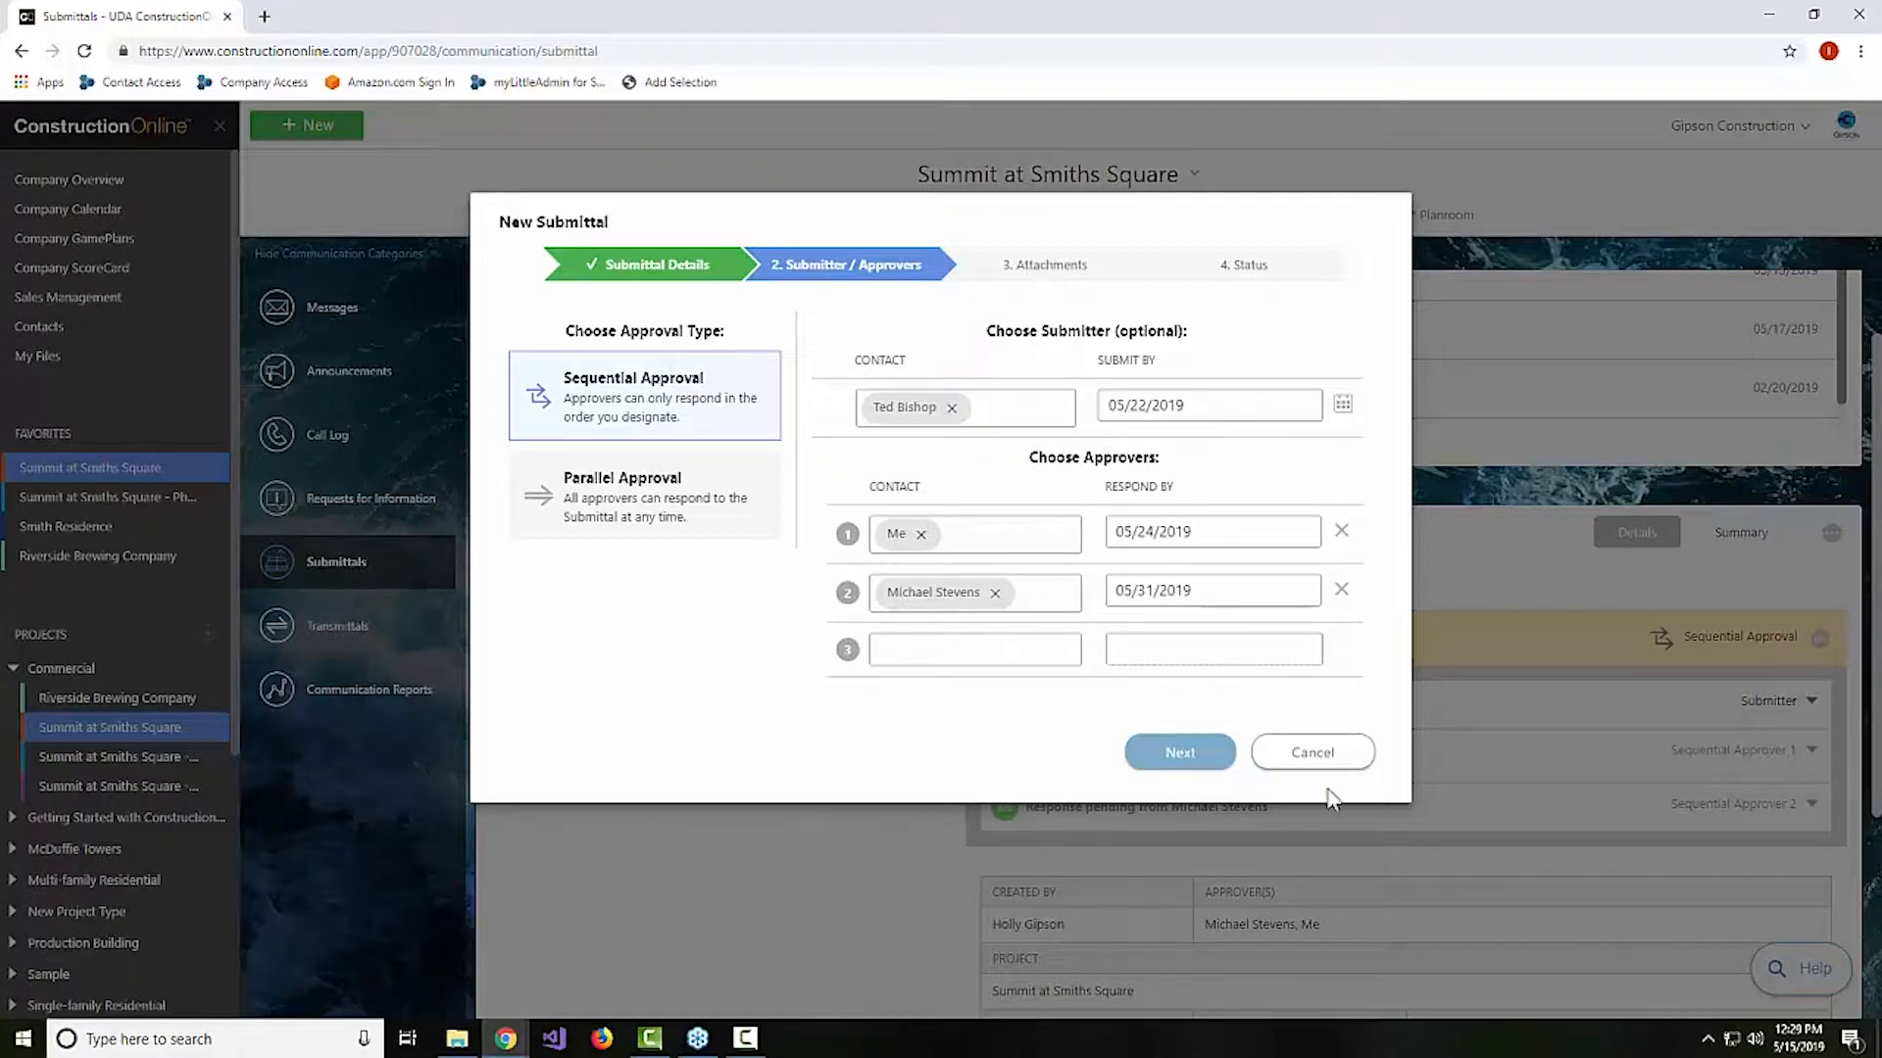
# Attach Proposal.pdf to the submittal and continue to its status options
pyautogui.click(1180, 751)
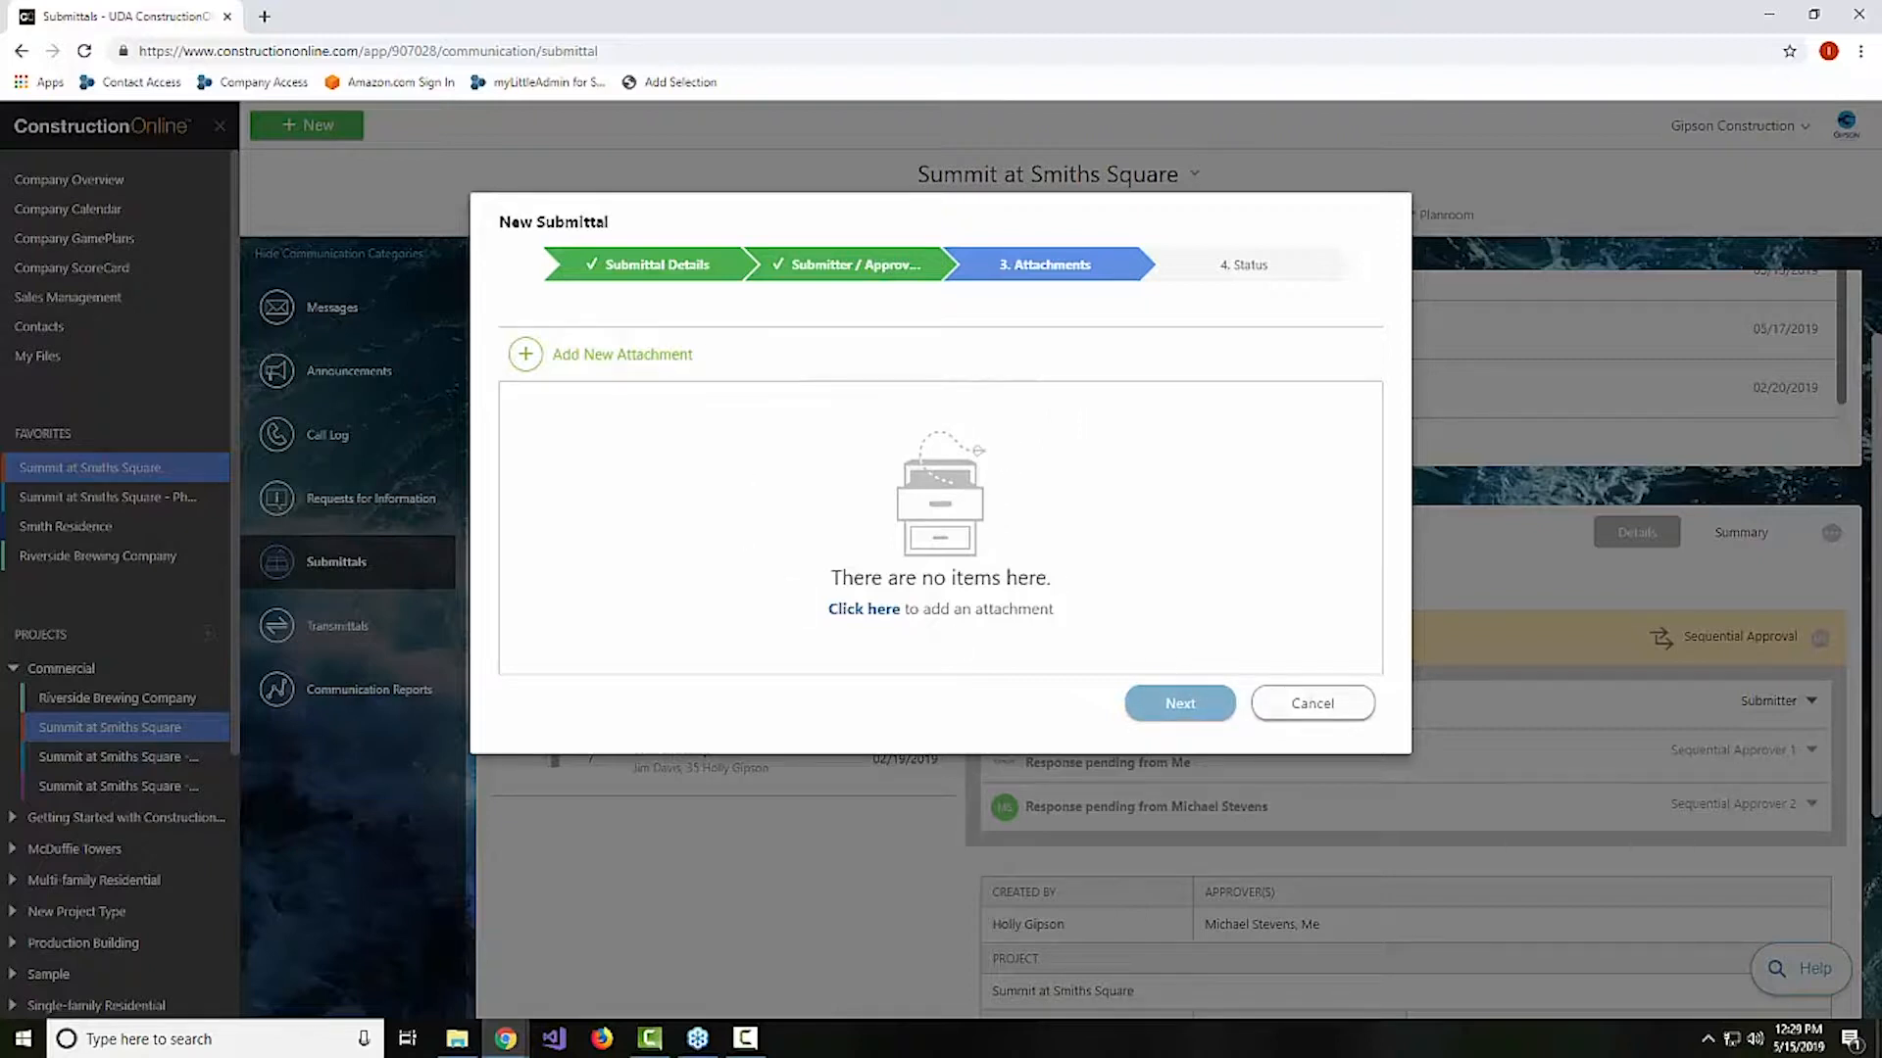
pyautogui.moveTo(1880, 688); pyautogui.dragTo(985, 600)
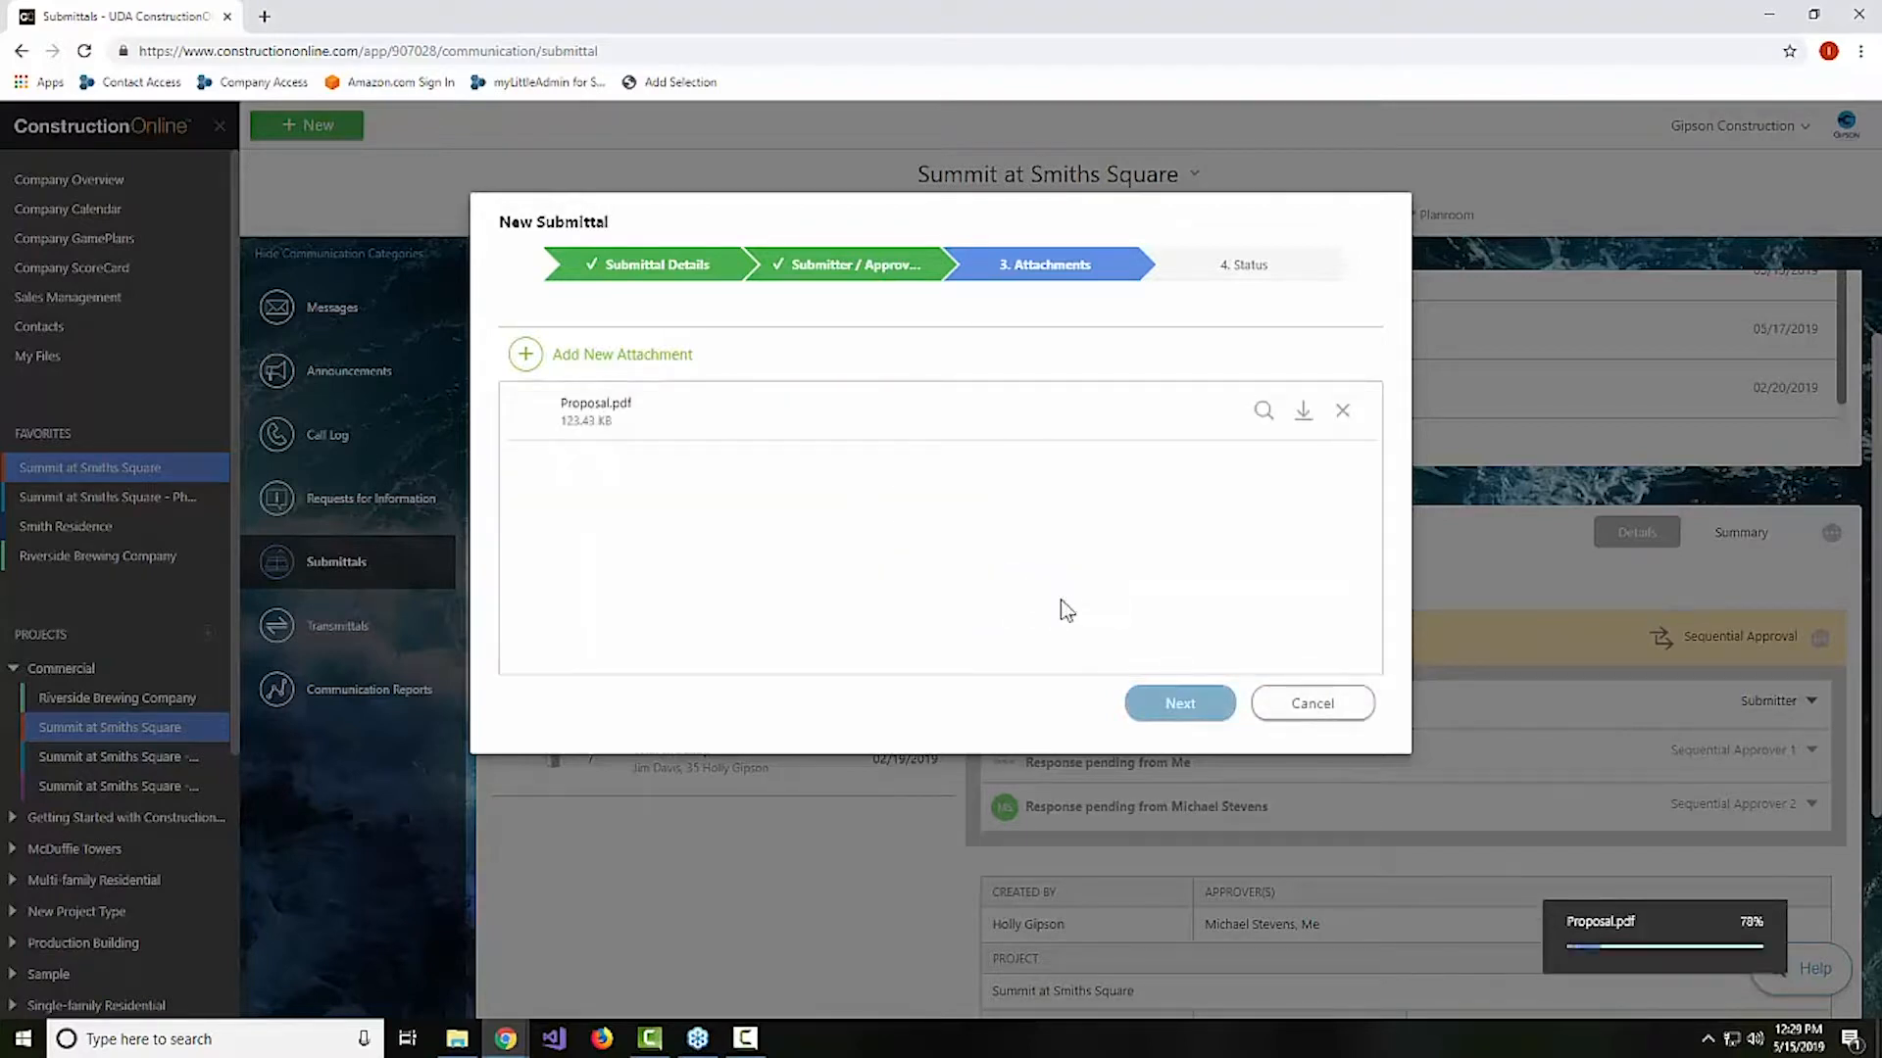
pyautogui.click(1162, 704)
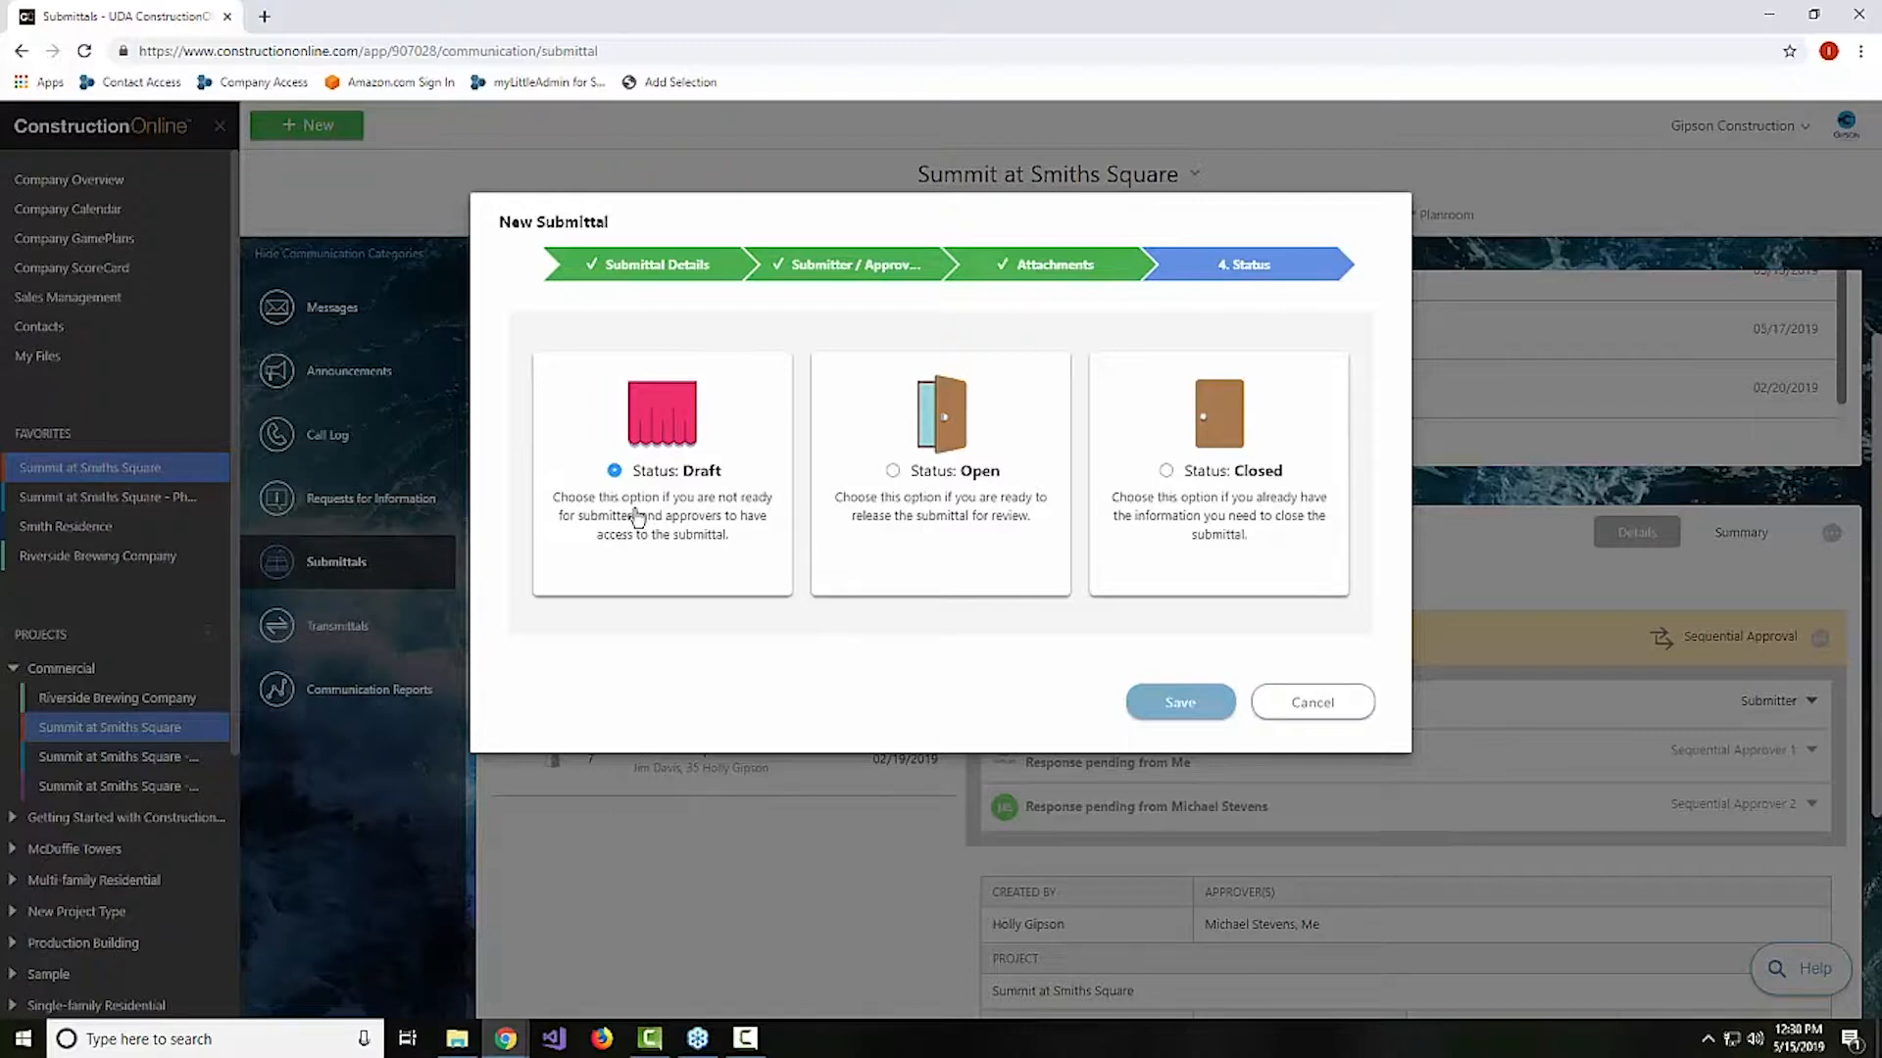
# Compare the submittal status options, set the status to Open and save the submittal
pyautogui.click(966, 534)
pyautogui.click(1224, 510)
pyautogui.click(888, 527)
pyautogui.click(1183, 702)
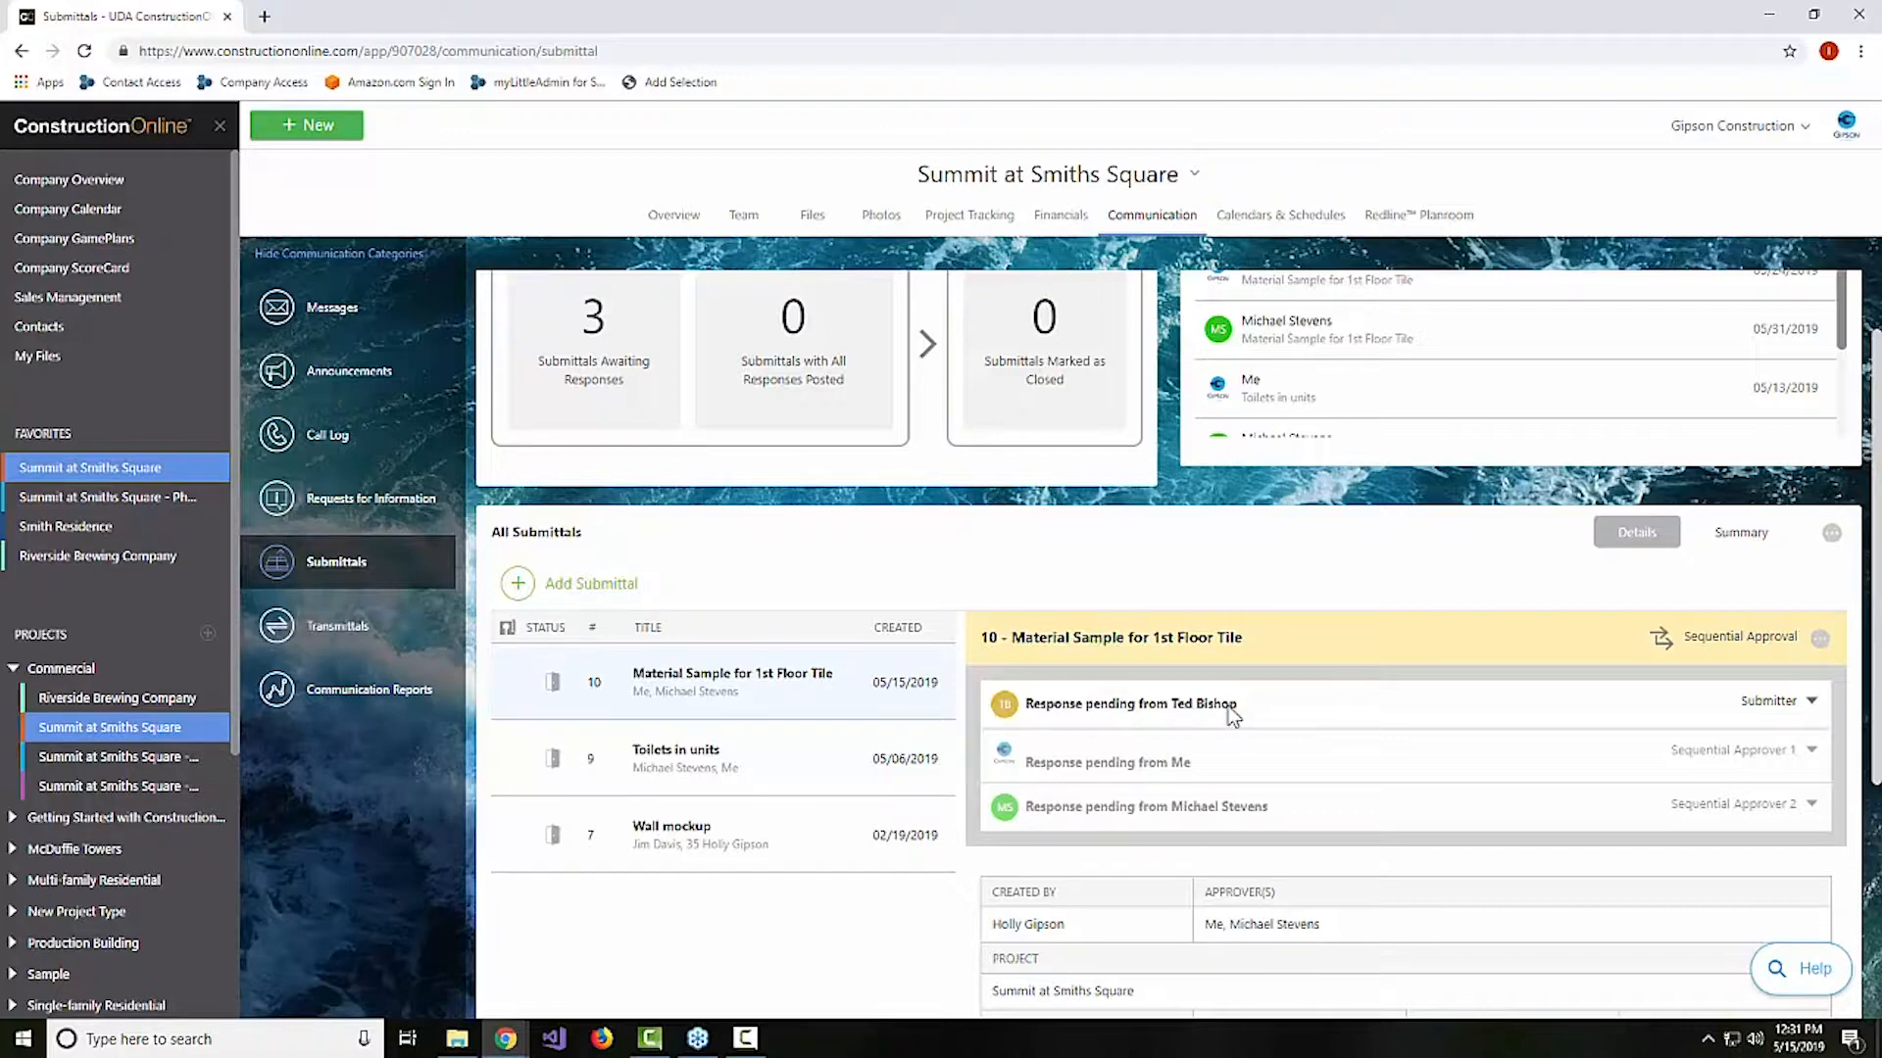
# Preview the Summit at Smiths Square project portal as the tile submittal's submitter contact
pyautogui.scroll(-1, 1262, 752)
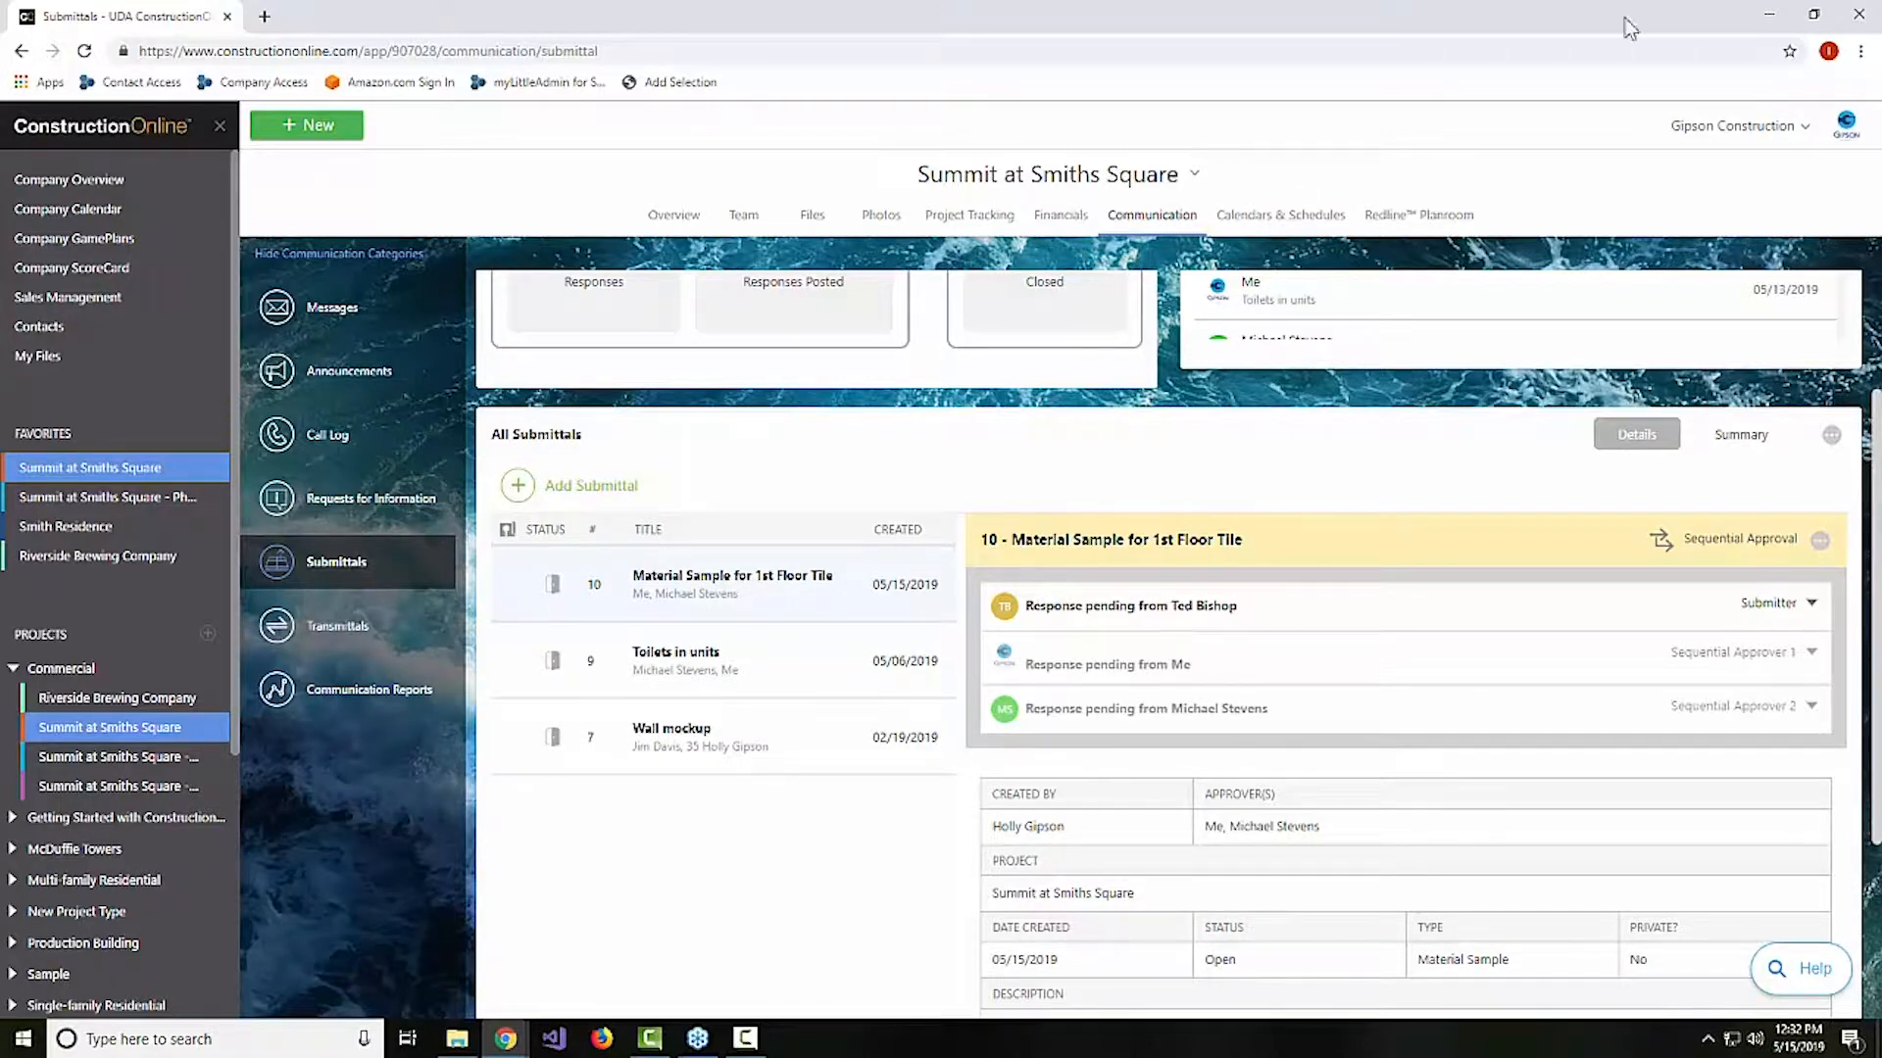
pyautogui.click(1746, 129)
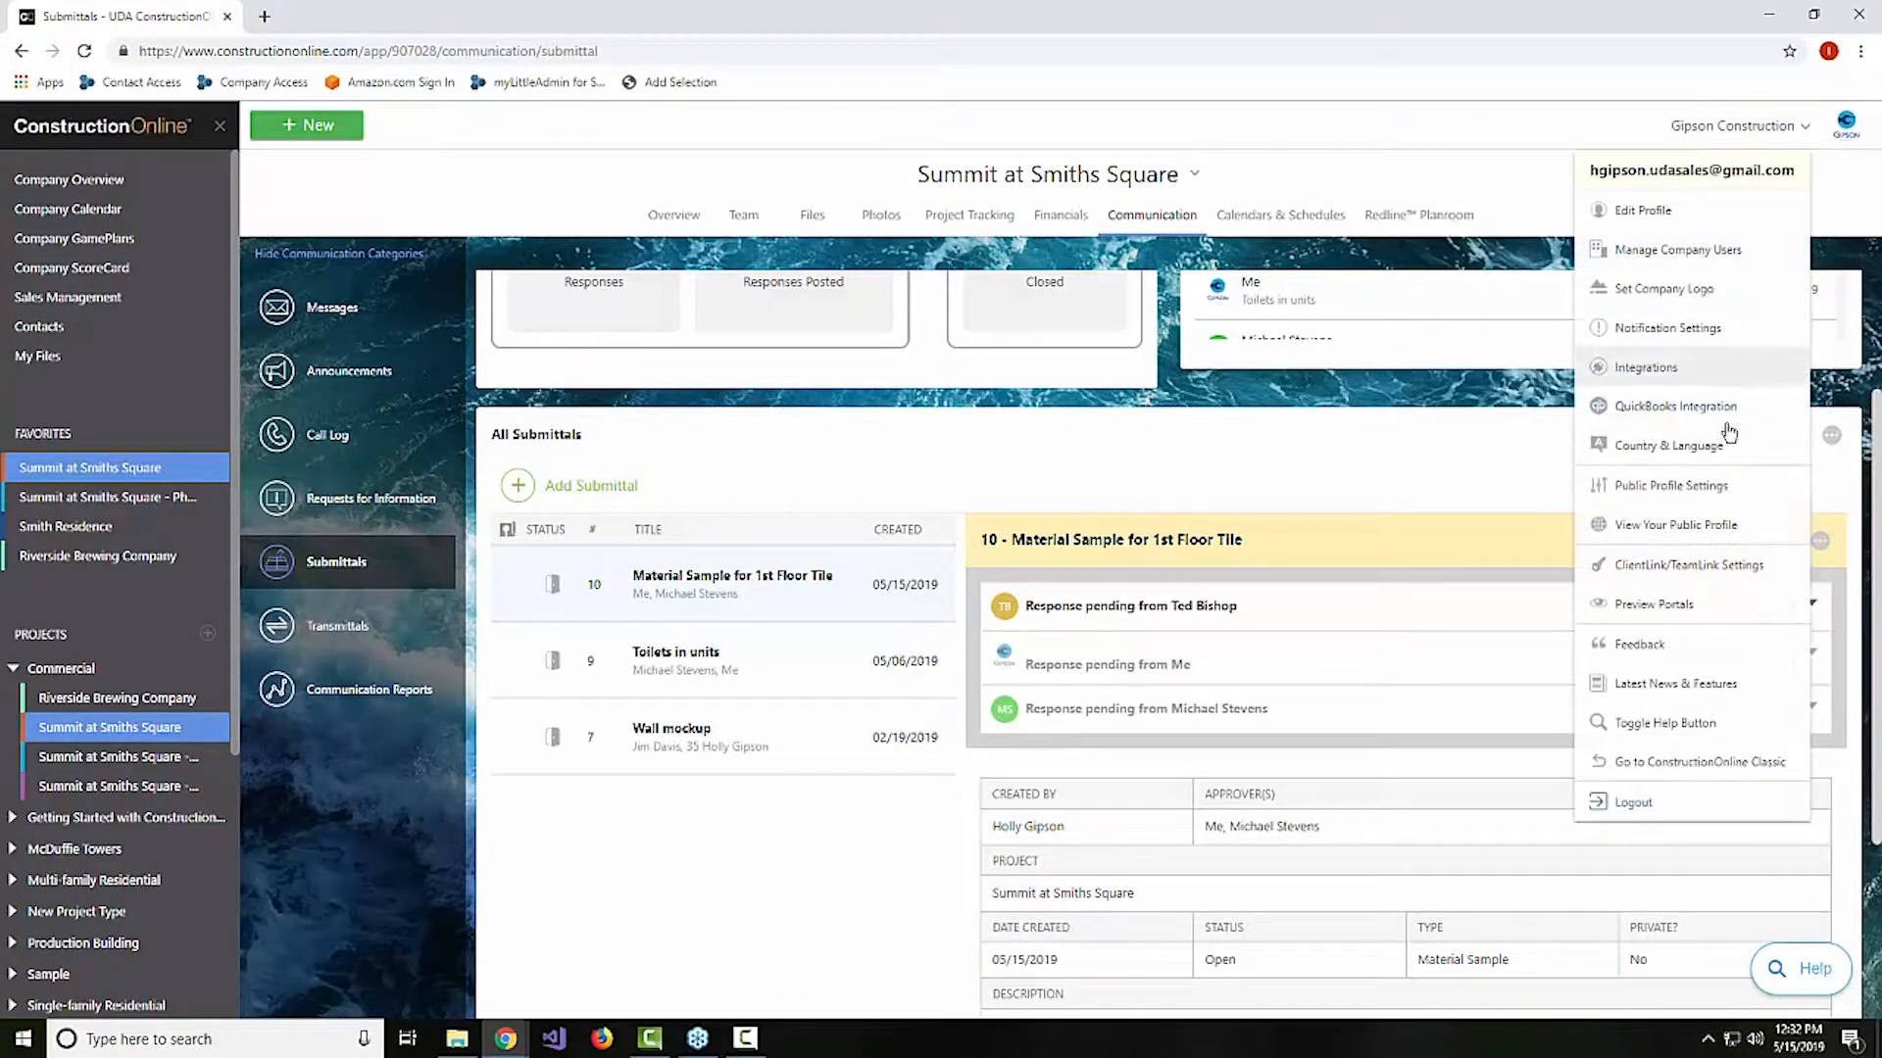
pyautogui.click(1720, 604)
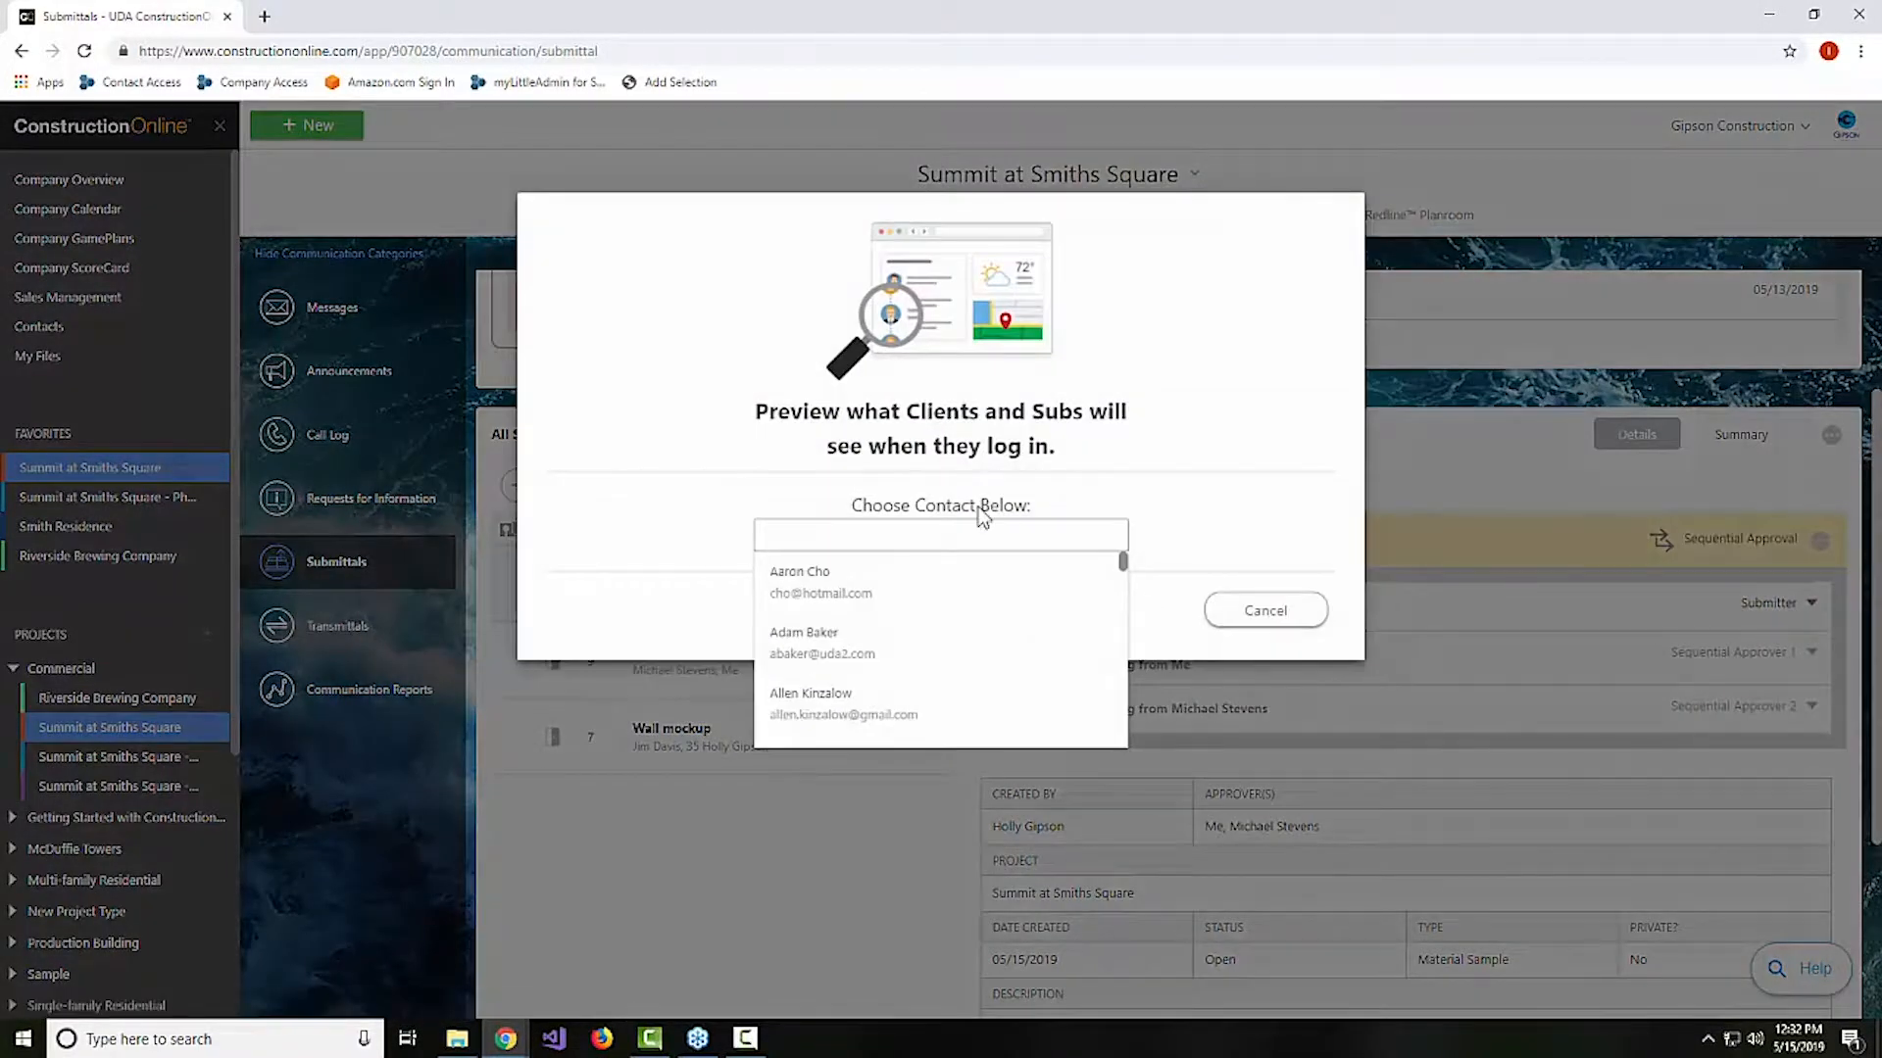
pyautogui.write('ted')
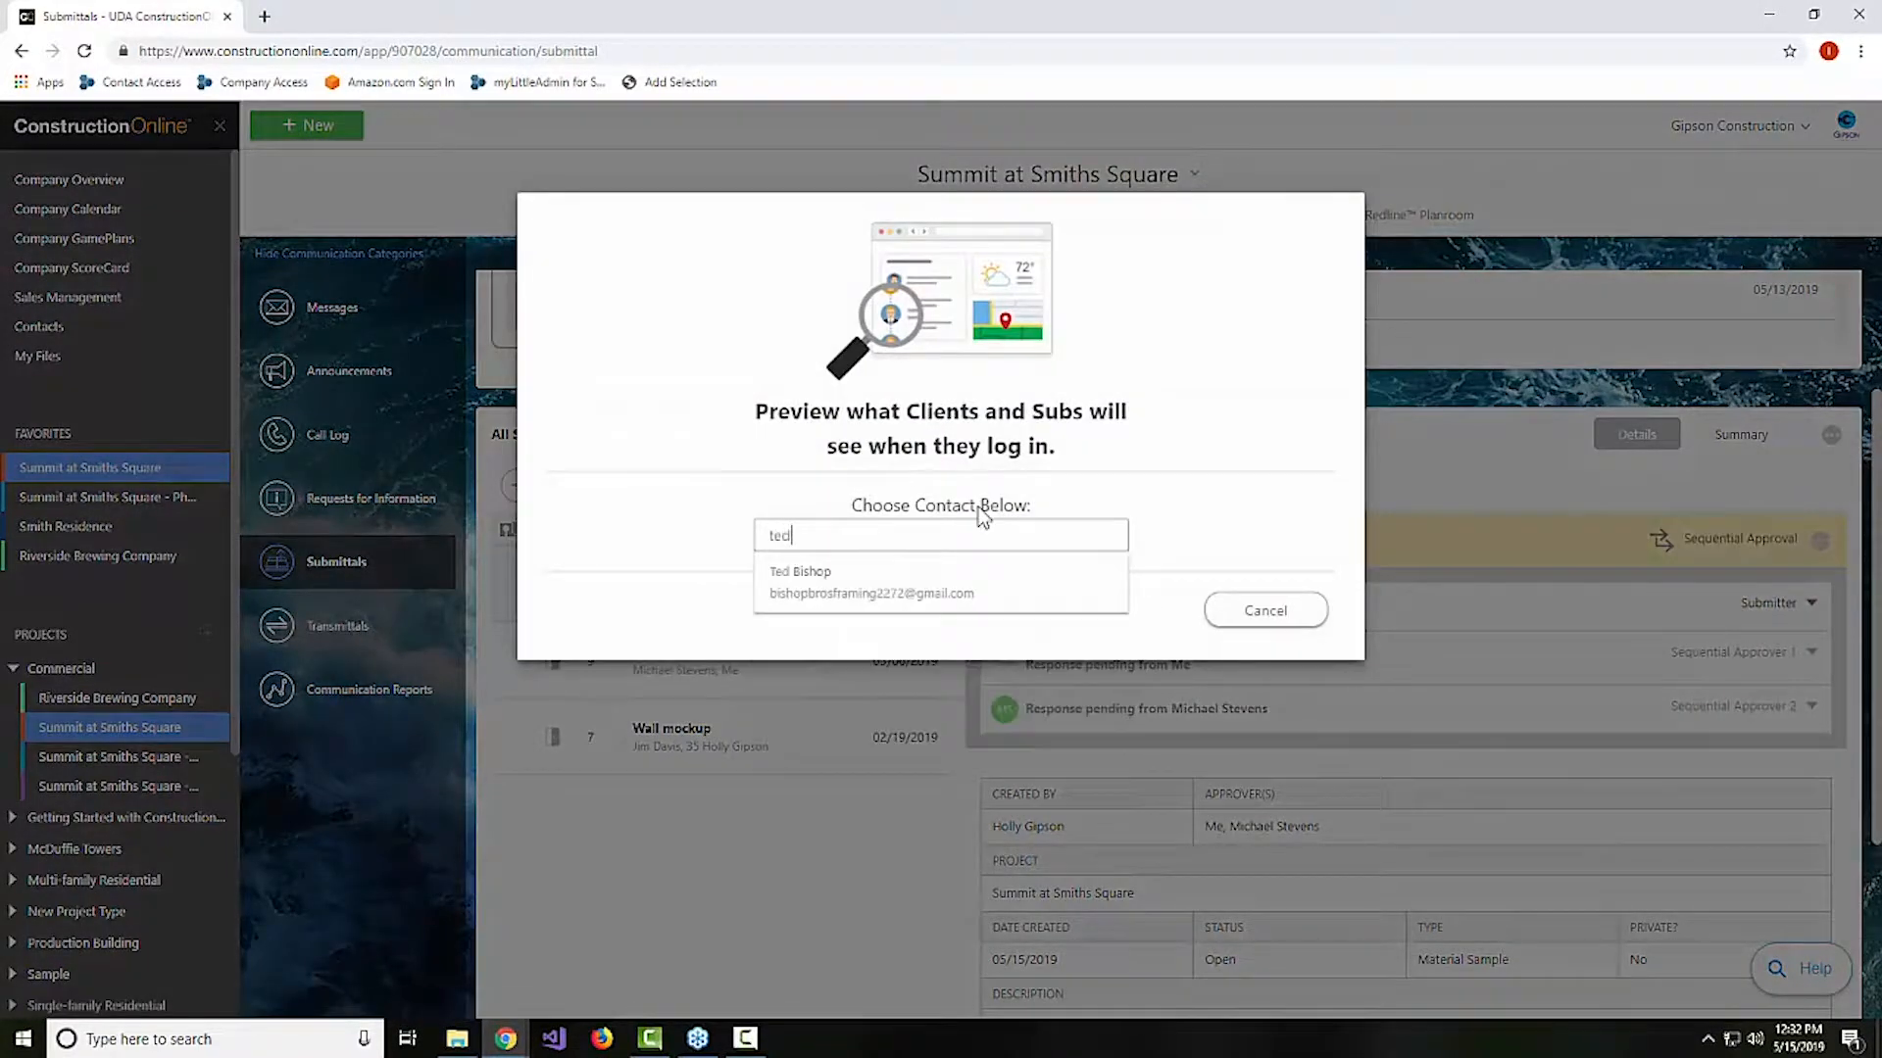
pyautogui.click(908, 593)
pyautogui.scroll(-3, 878, 673)
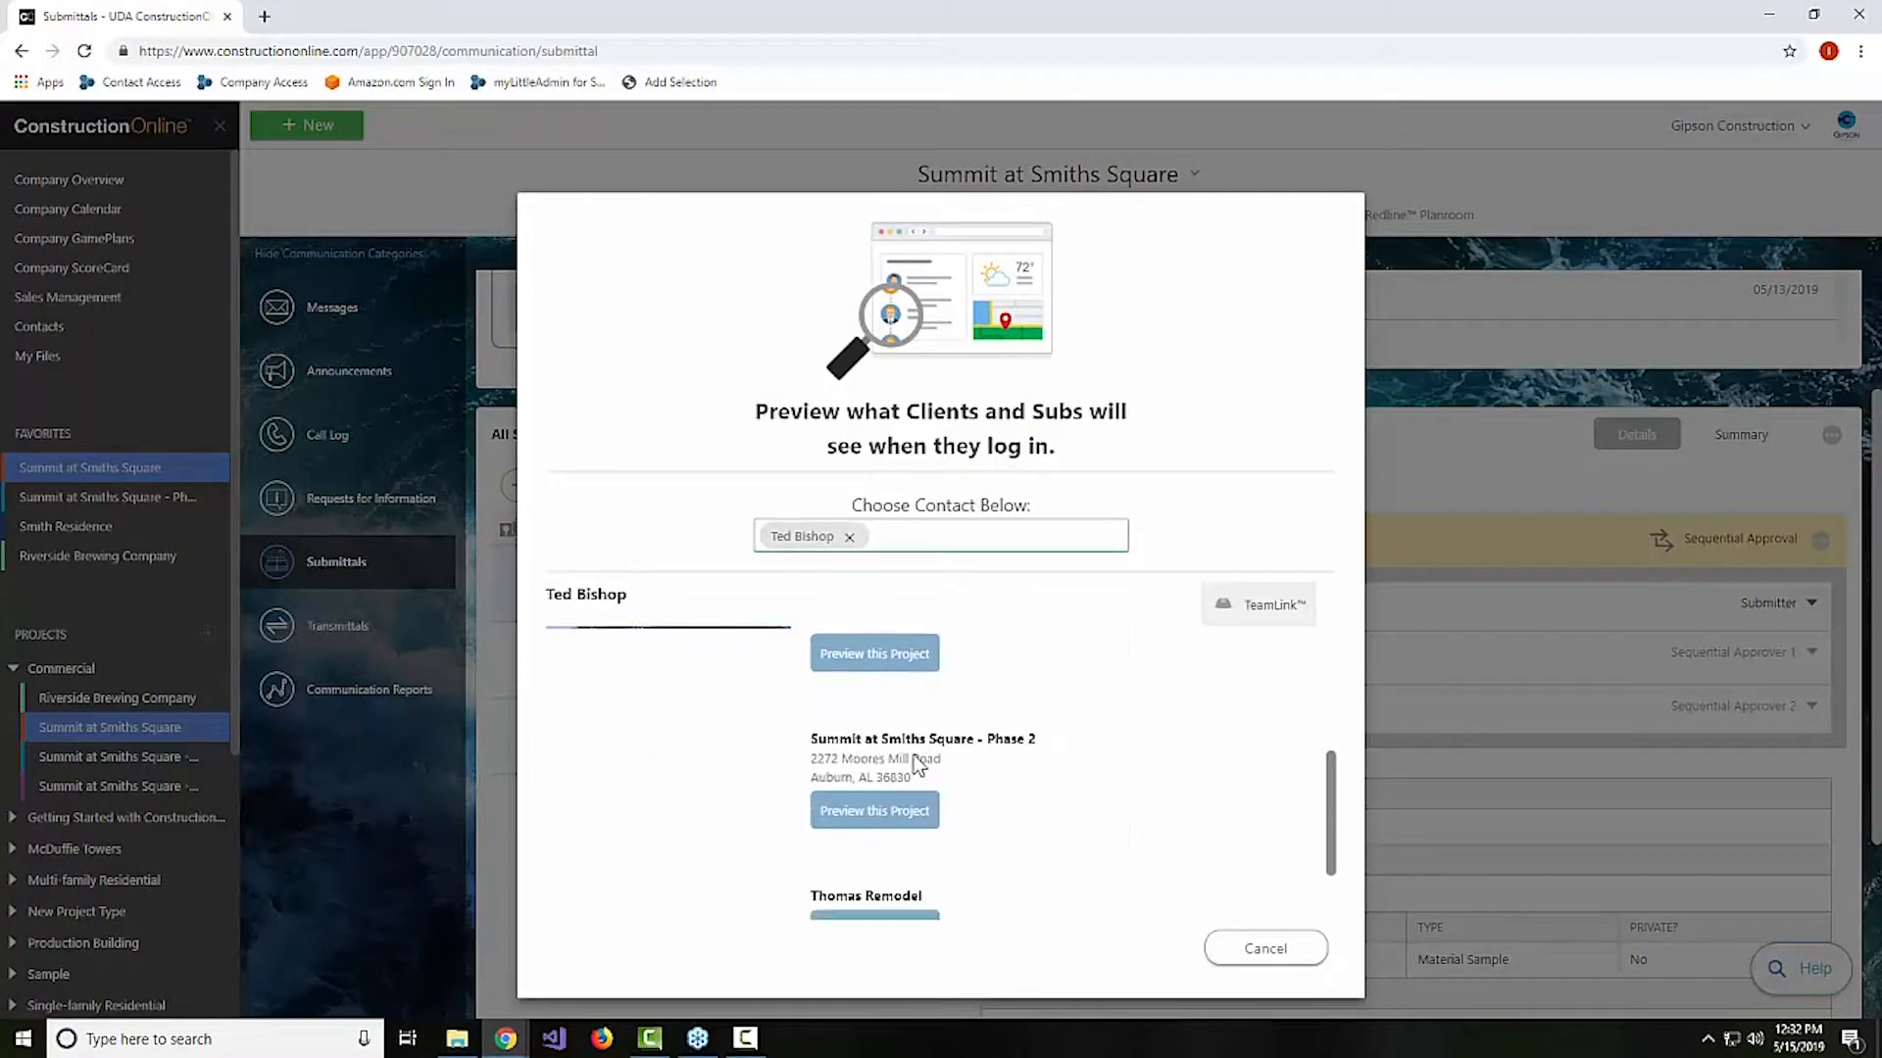
pyautogui.click(875, 656)
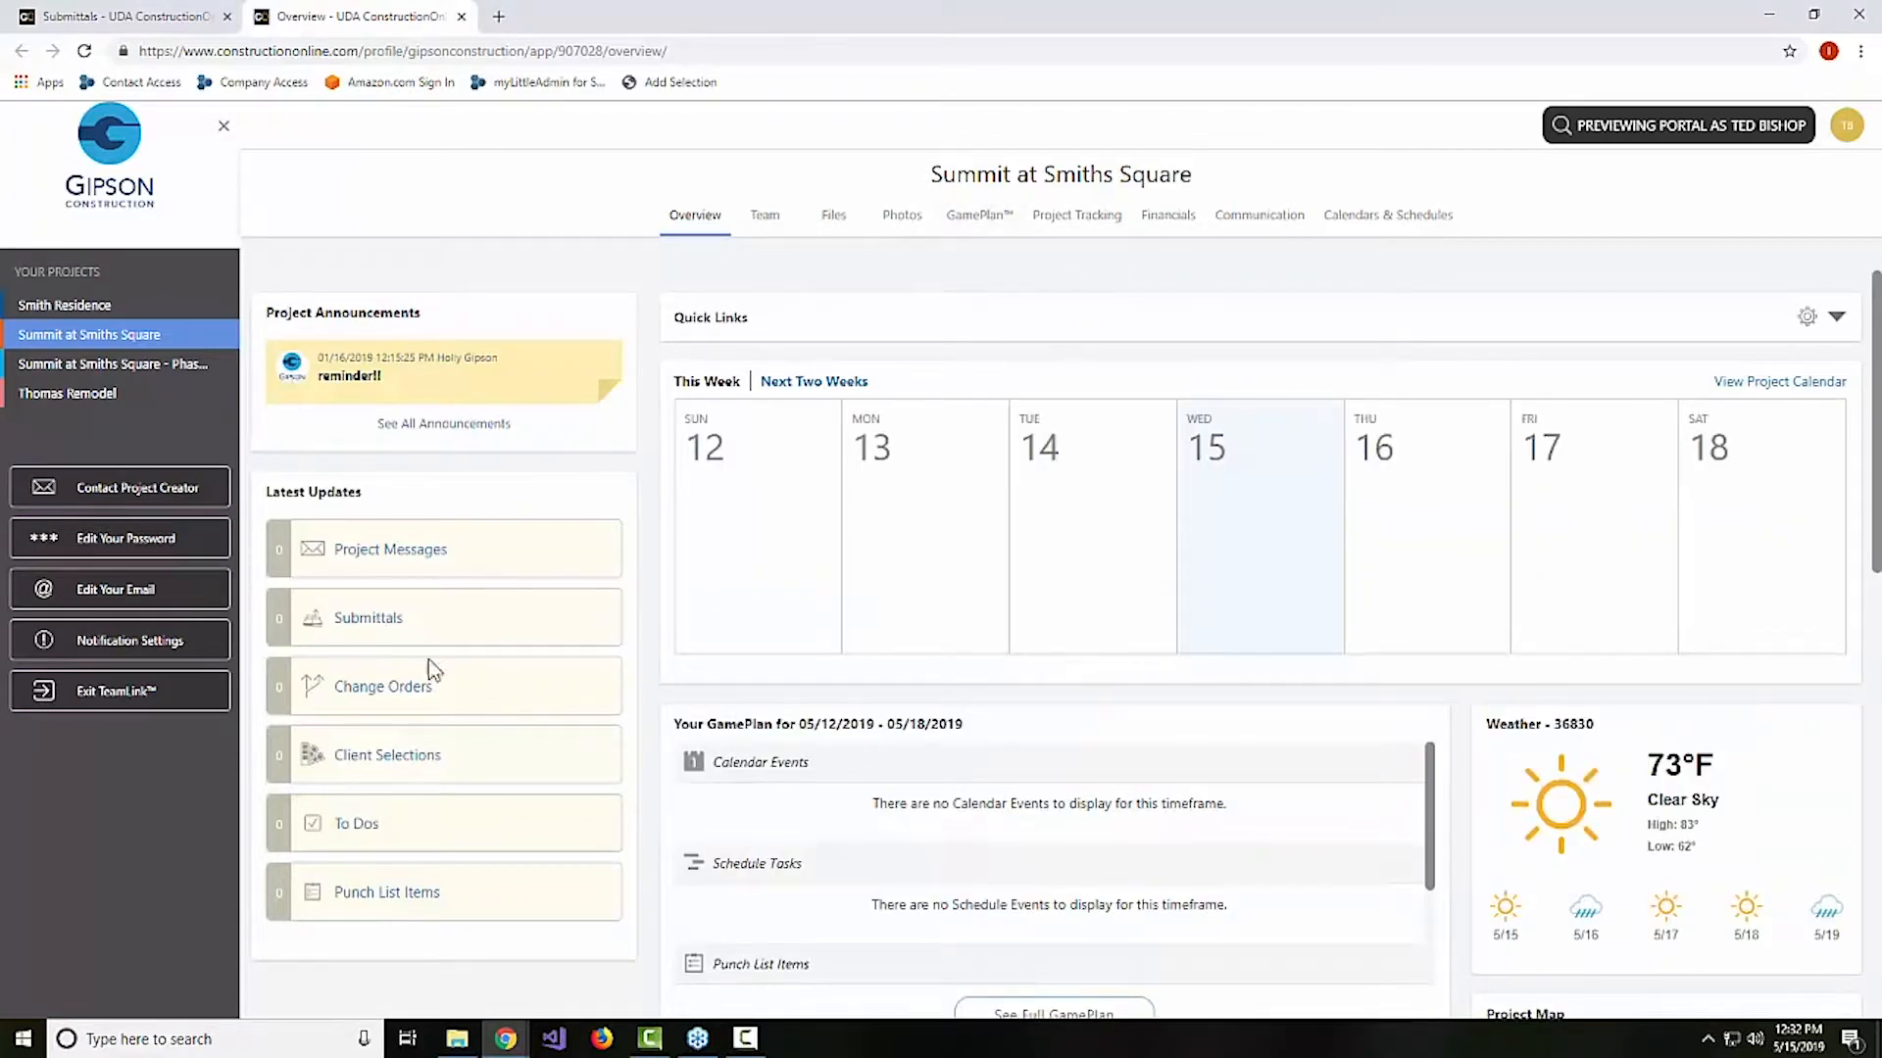
# Return to the project's submittals, close the portal preview chooser and examine the tile submittal's submitter response form
pyautogui.click(169, 18)
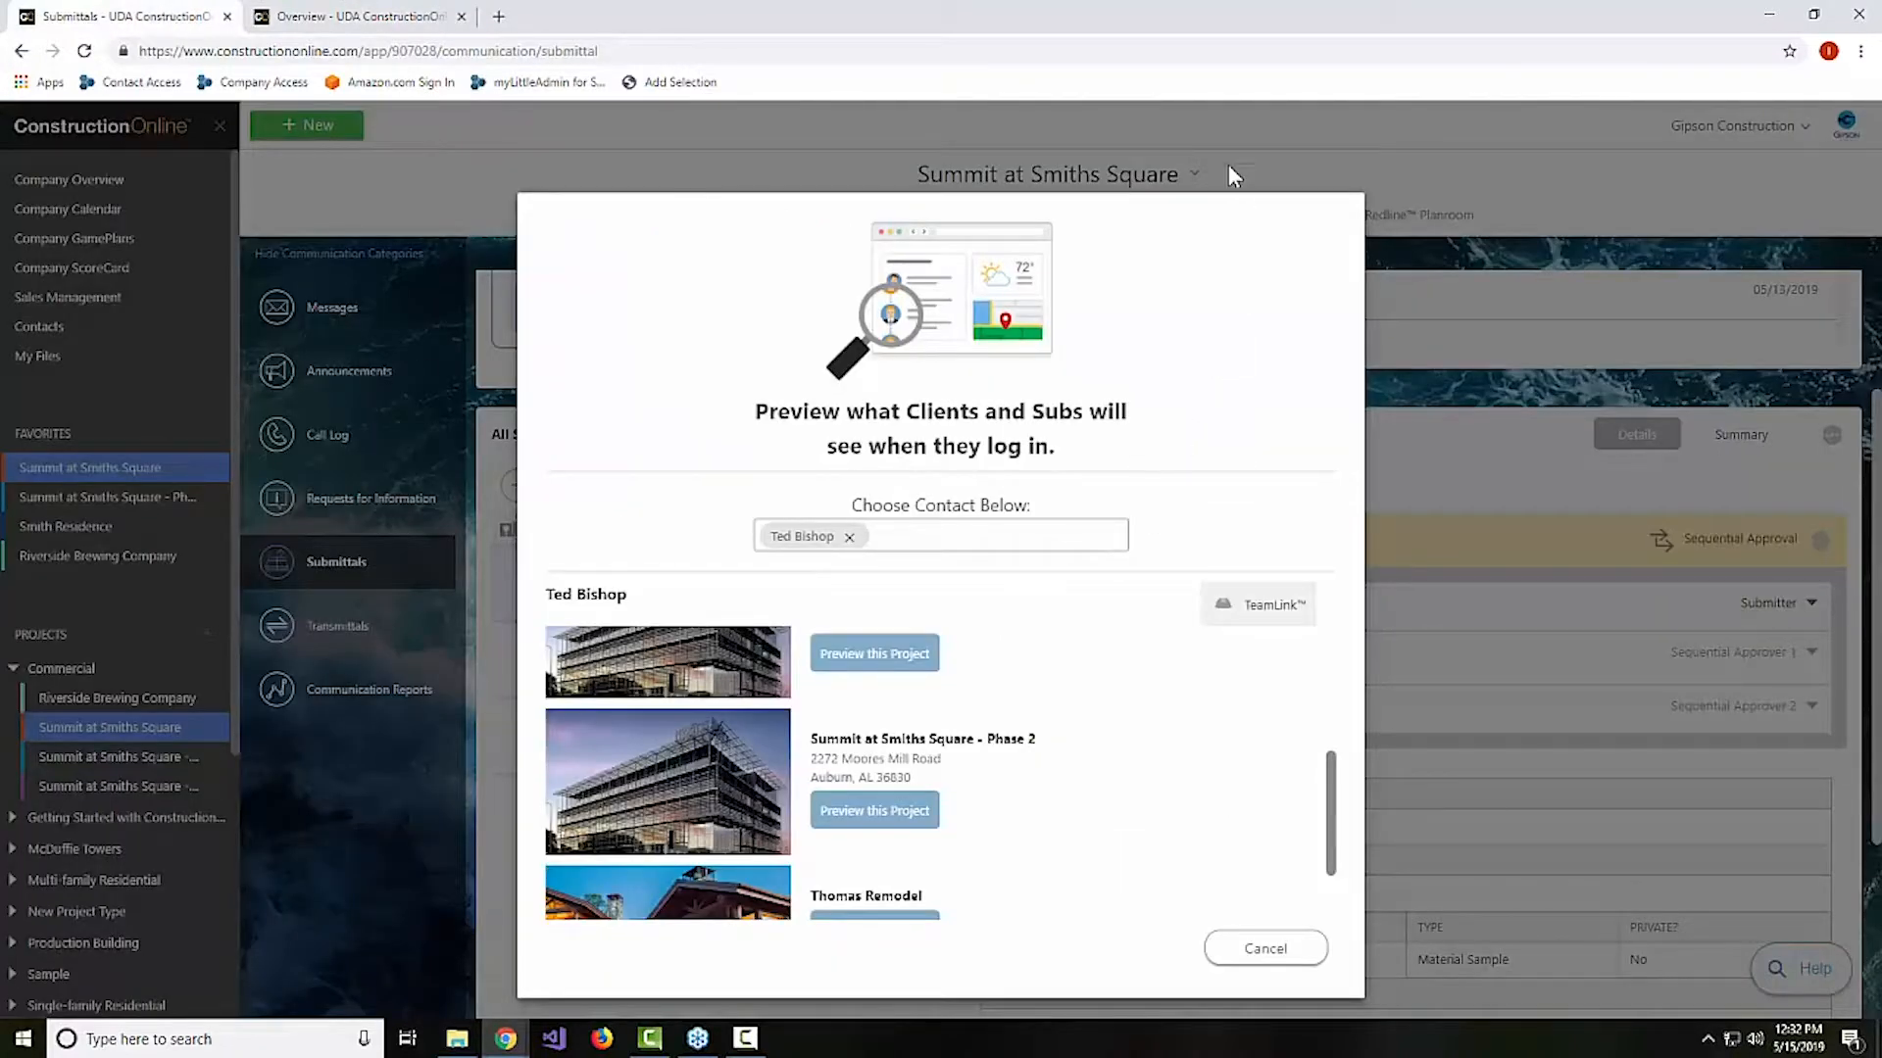
pyautogui.click(1228, 133)
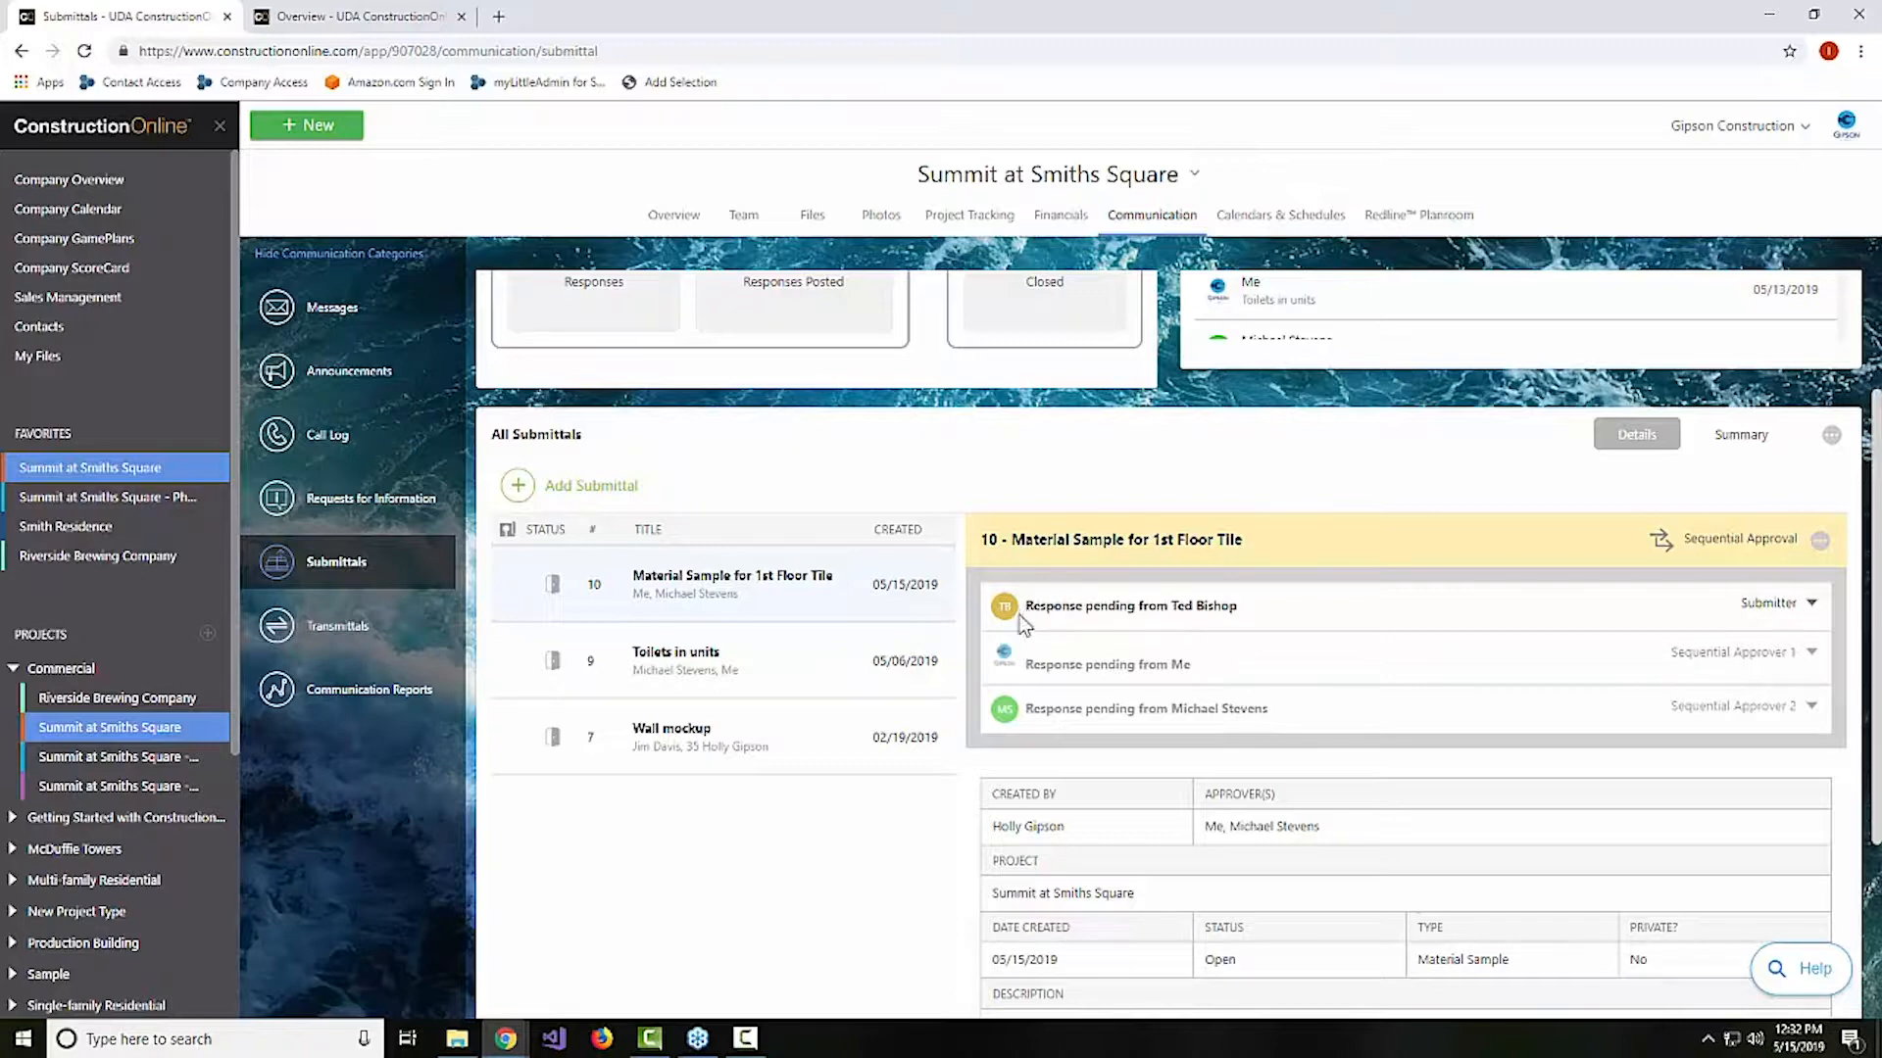
pyautogui.click(1121, 610)
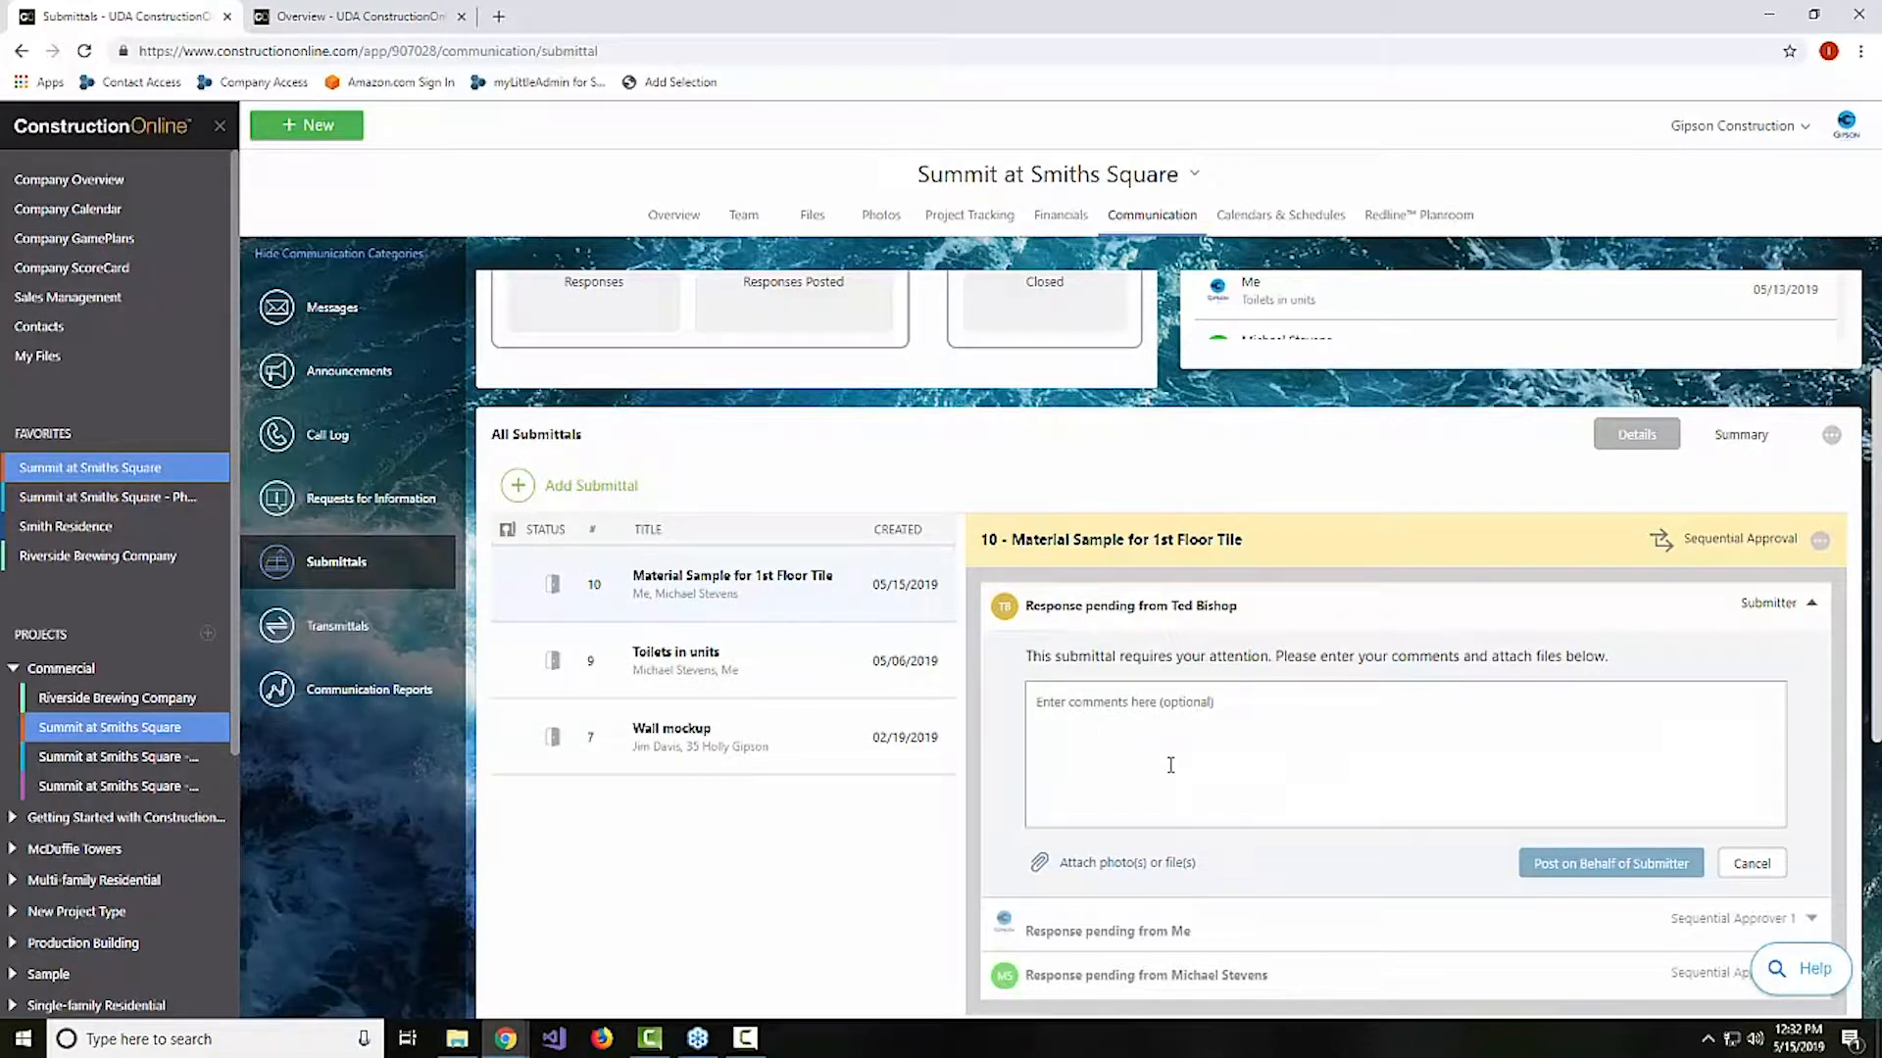
pyautogui.scroll(-2, 1170, 765)
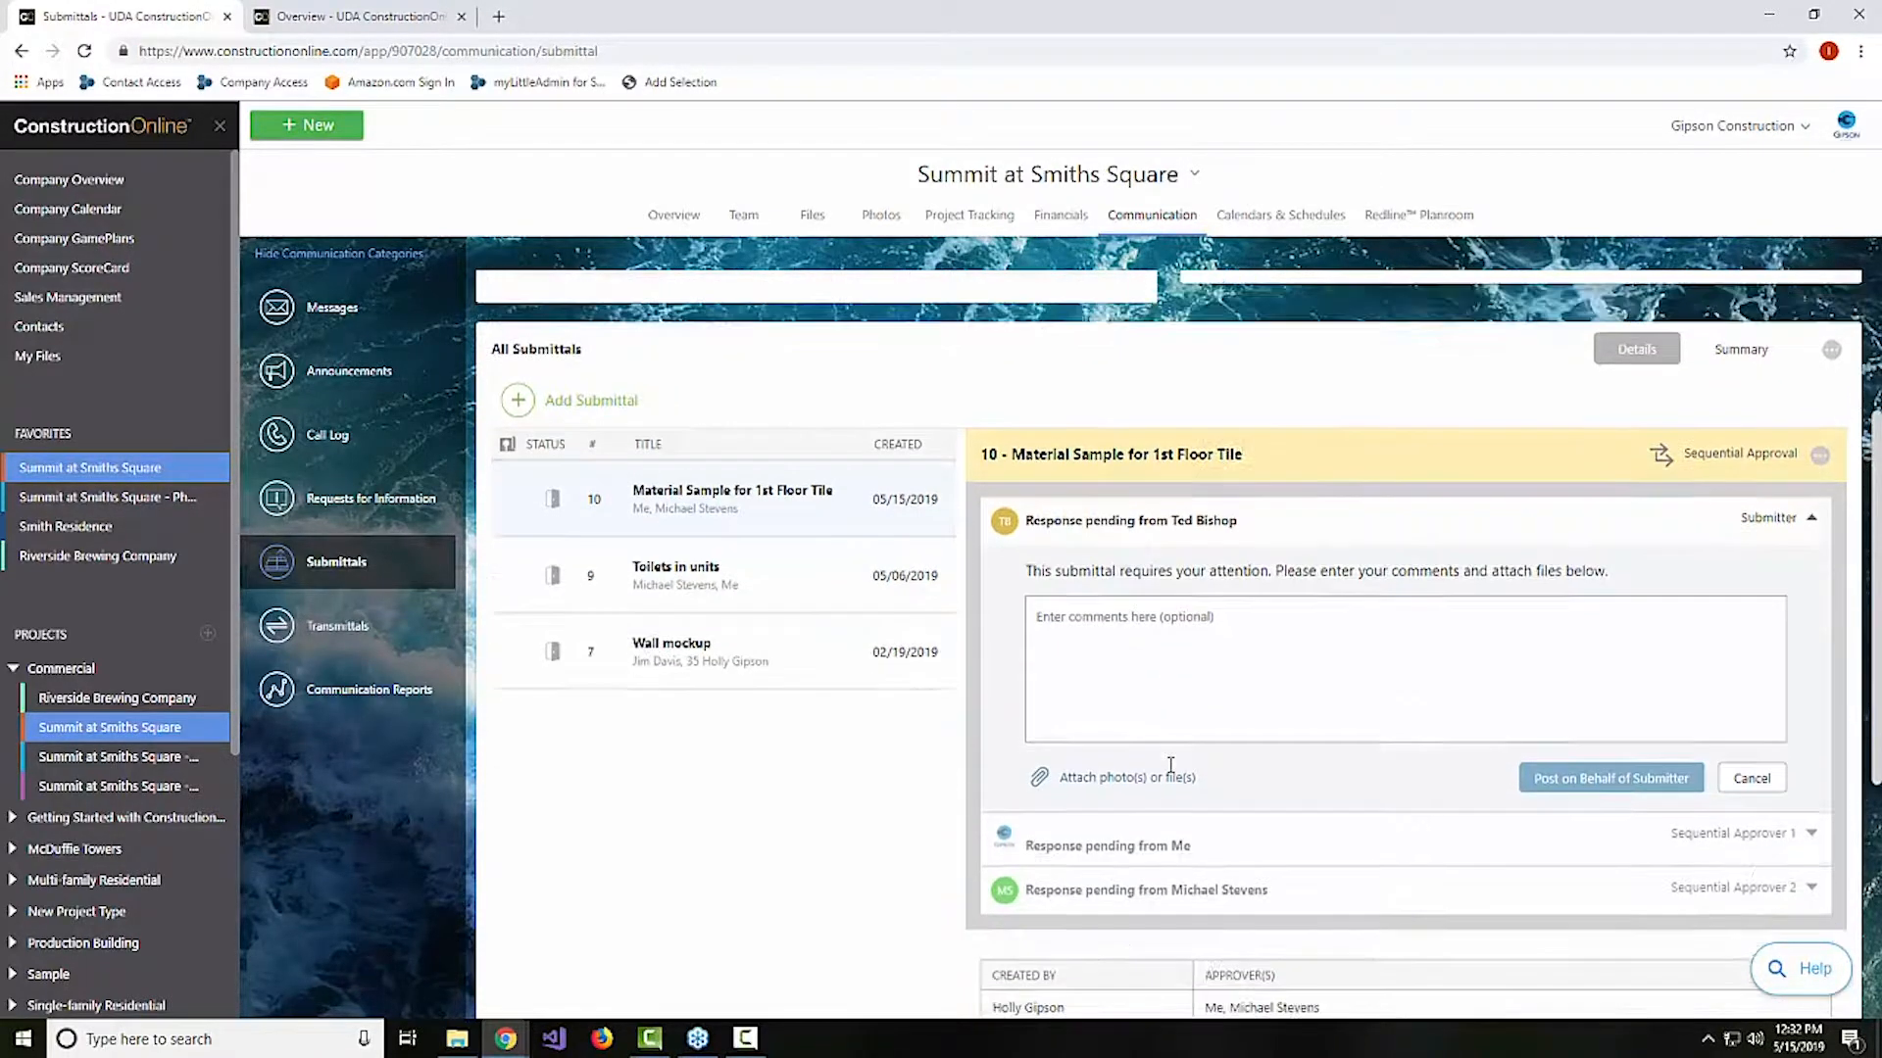
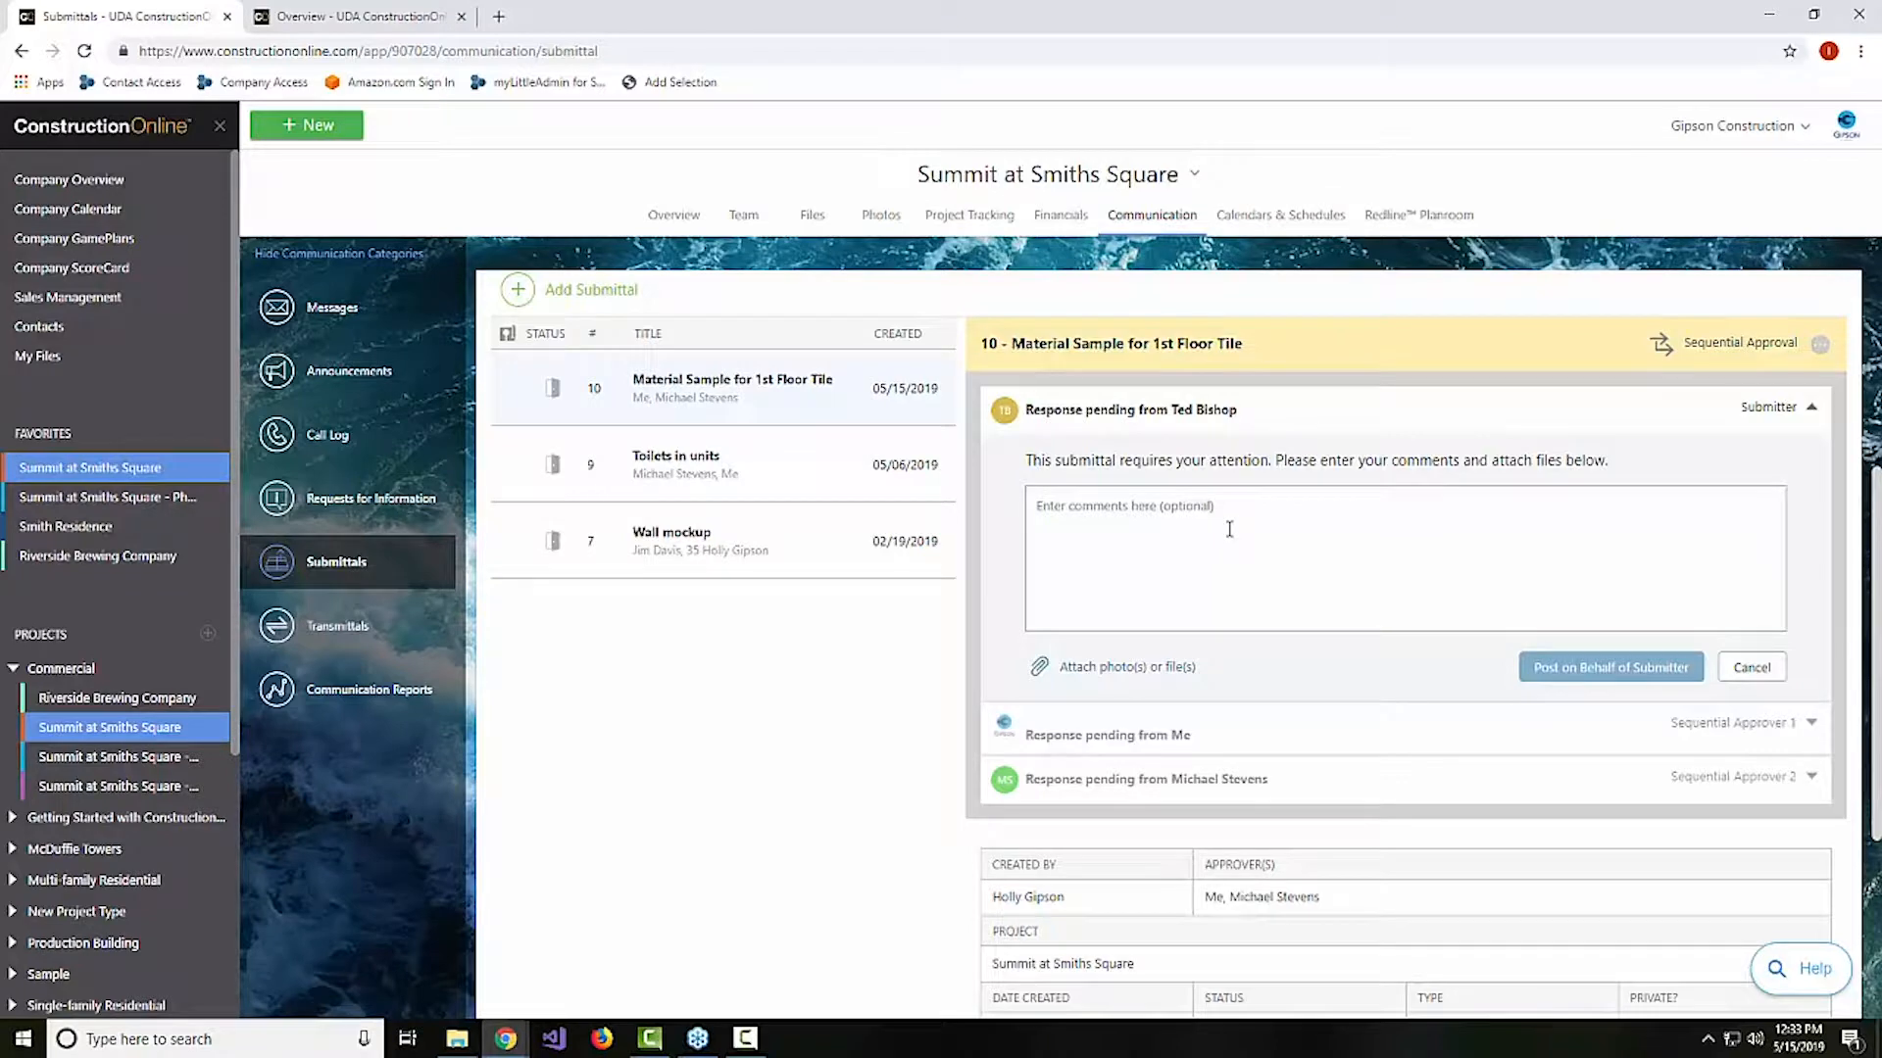
pyautogui.click(1386, 520)
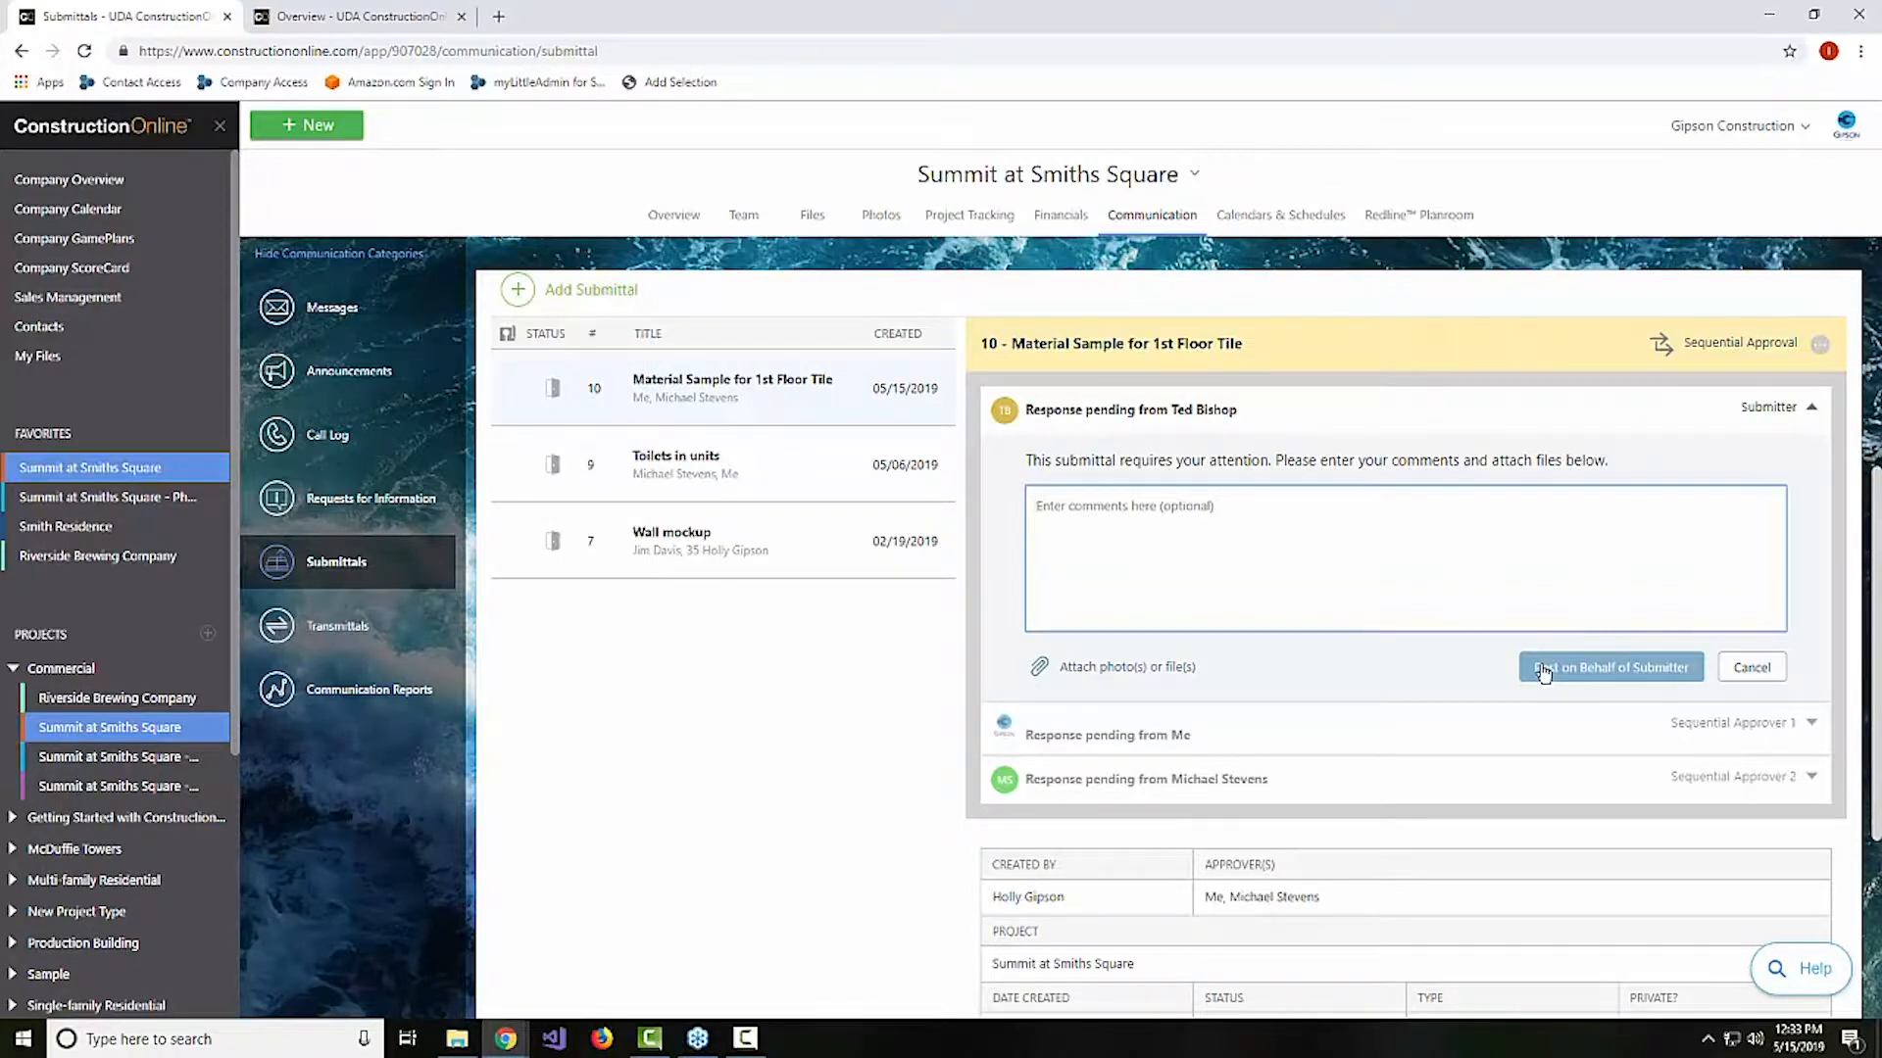
pyautogui.scroll(1, 1543, 673)
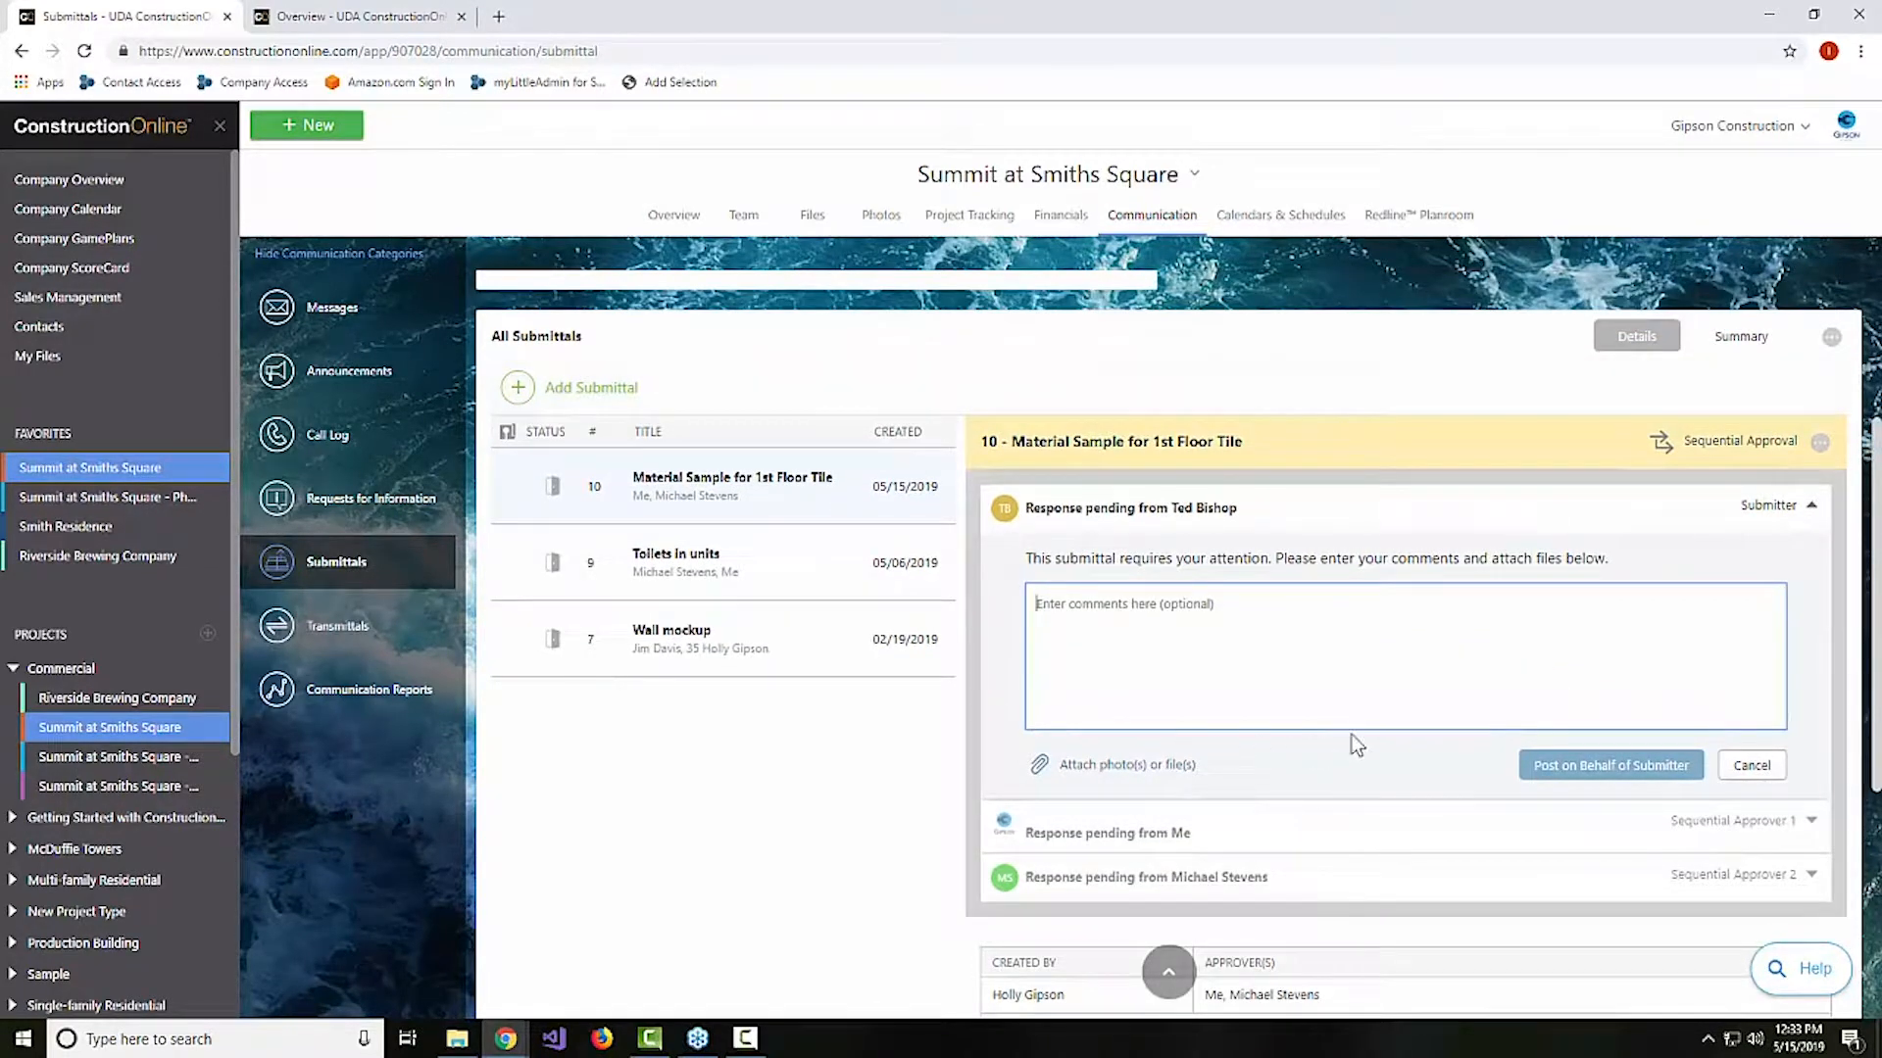
# Switch the submittals to the summary view, filter to those awaiting responses and review the upcoming responses due
pyautogui.click(1739, 336)
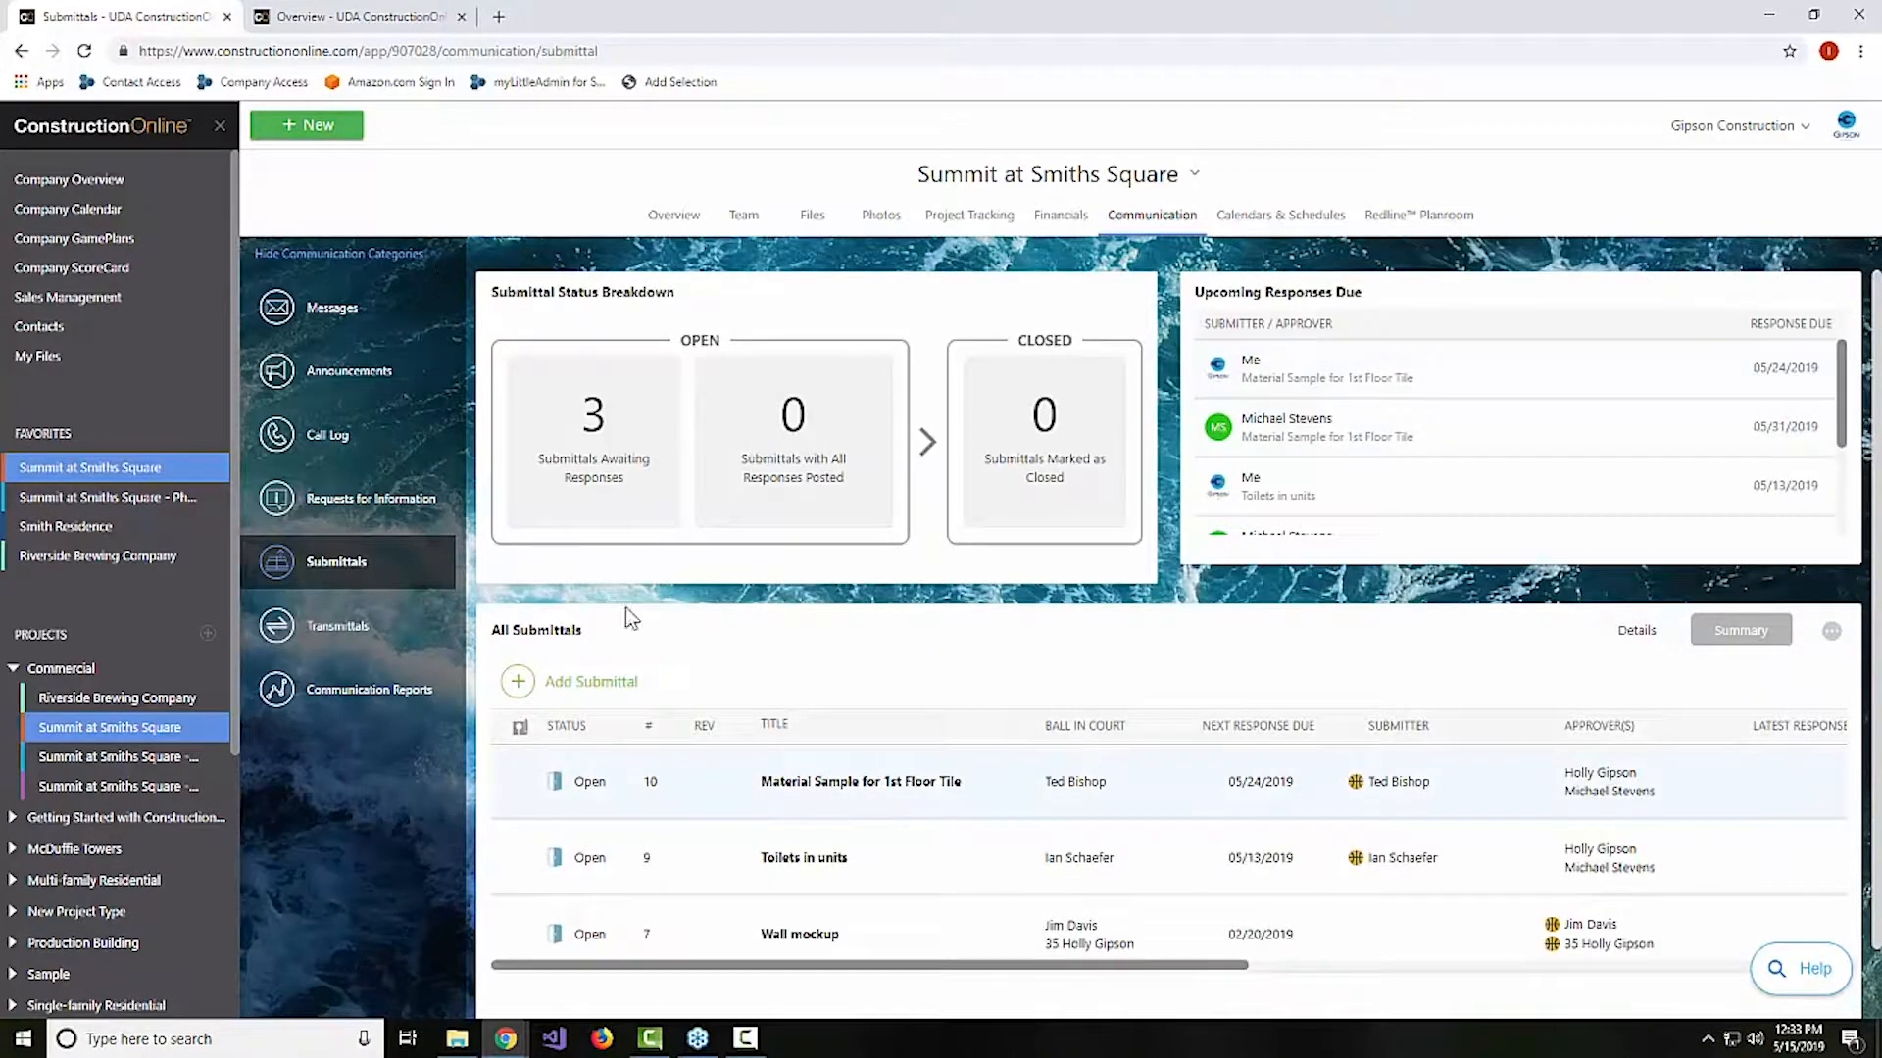
pyautogui.scroll(-1, 651, 921)
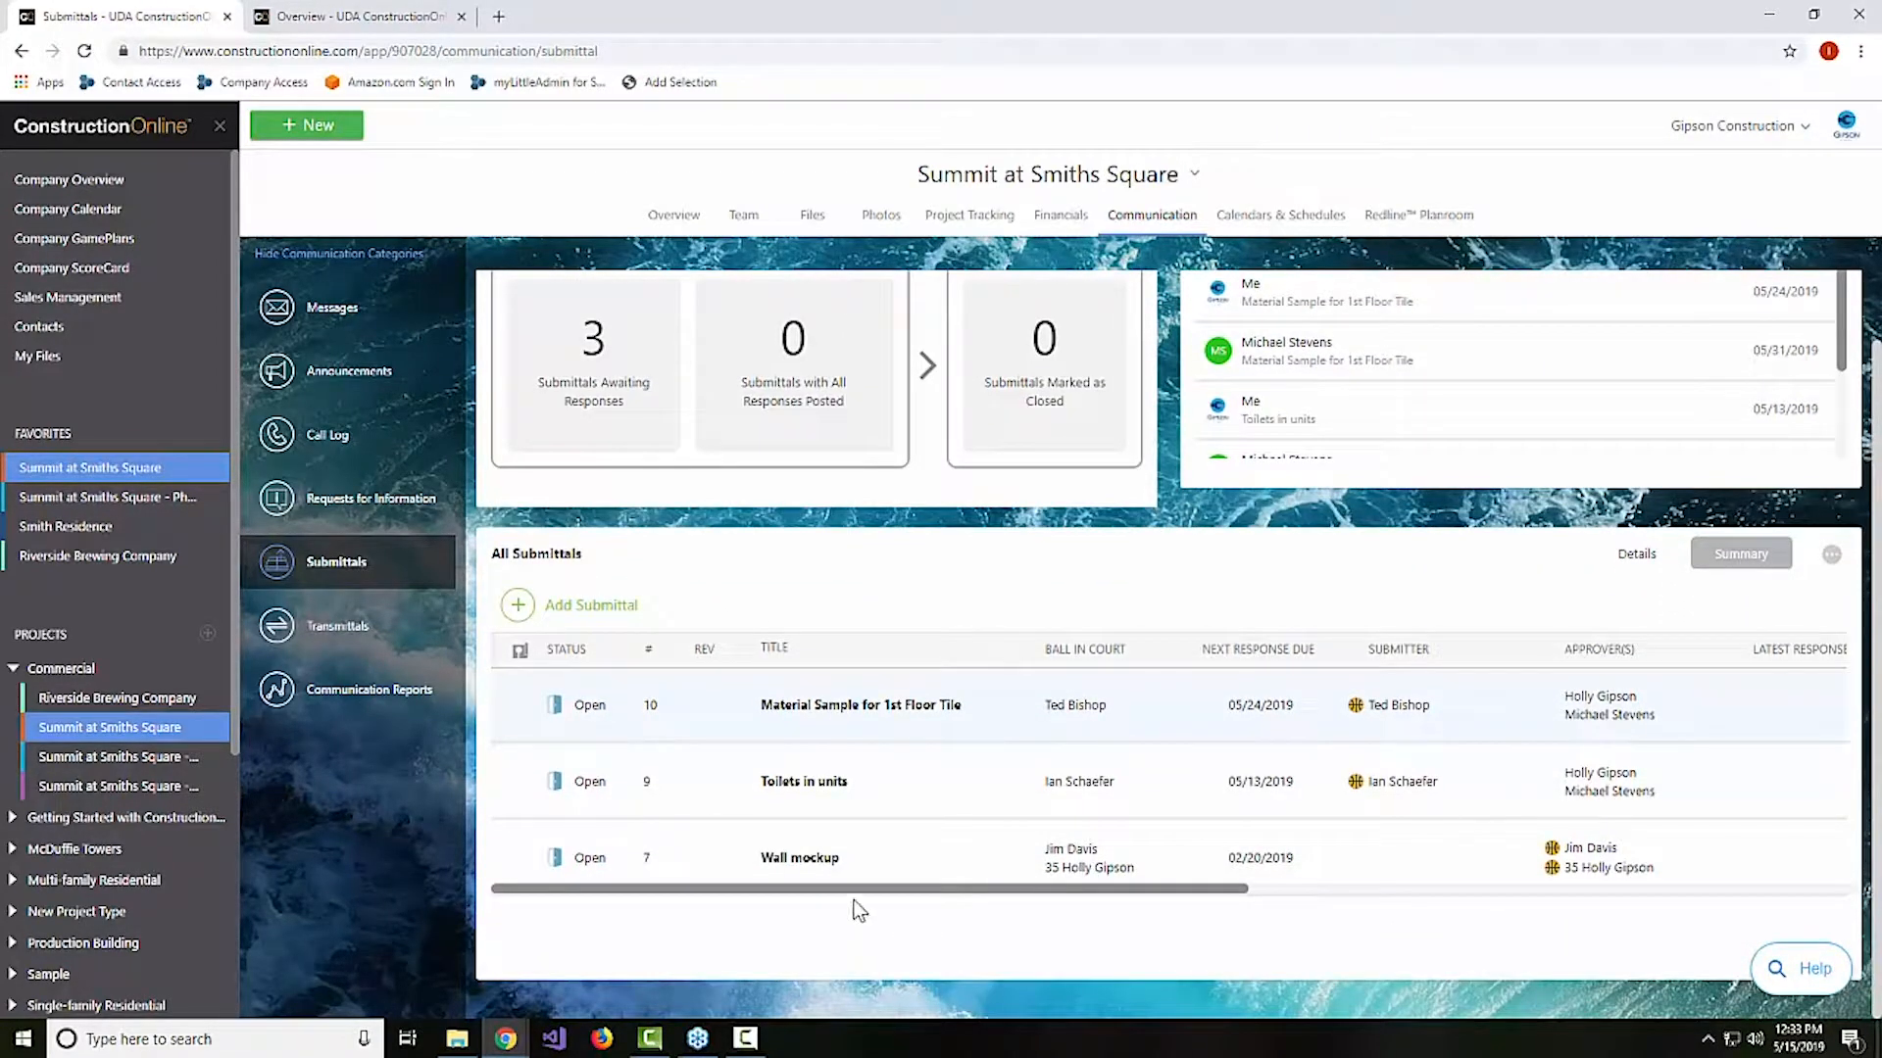
pyautogui.moveTo(854, 887); pyautogui.dragTo(791, 889)
pyautogui.scroll(1, 867, 794)
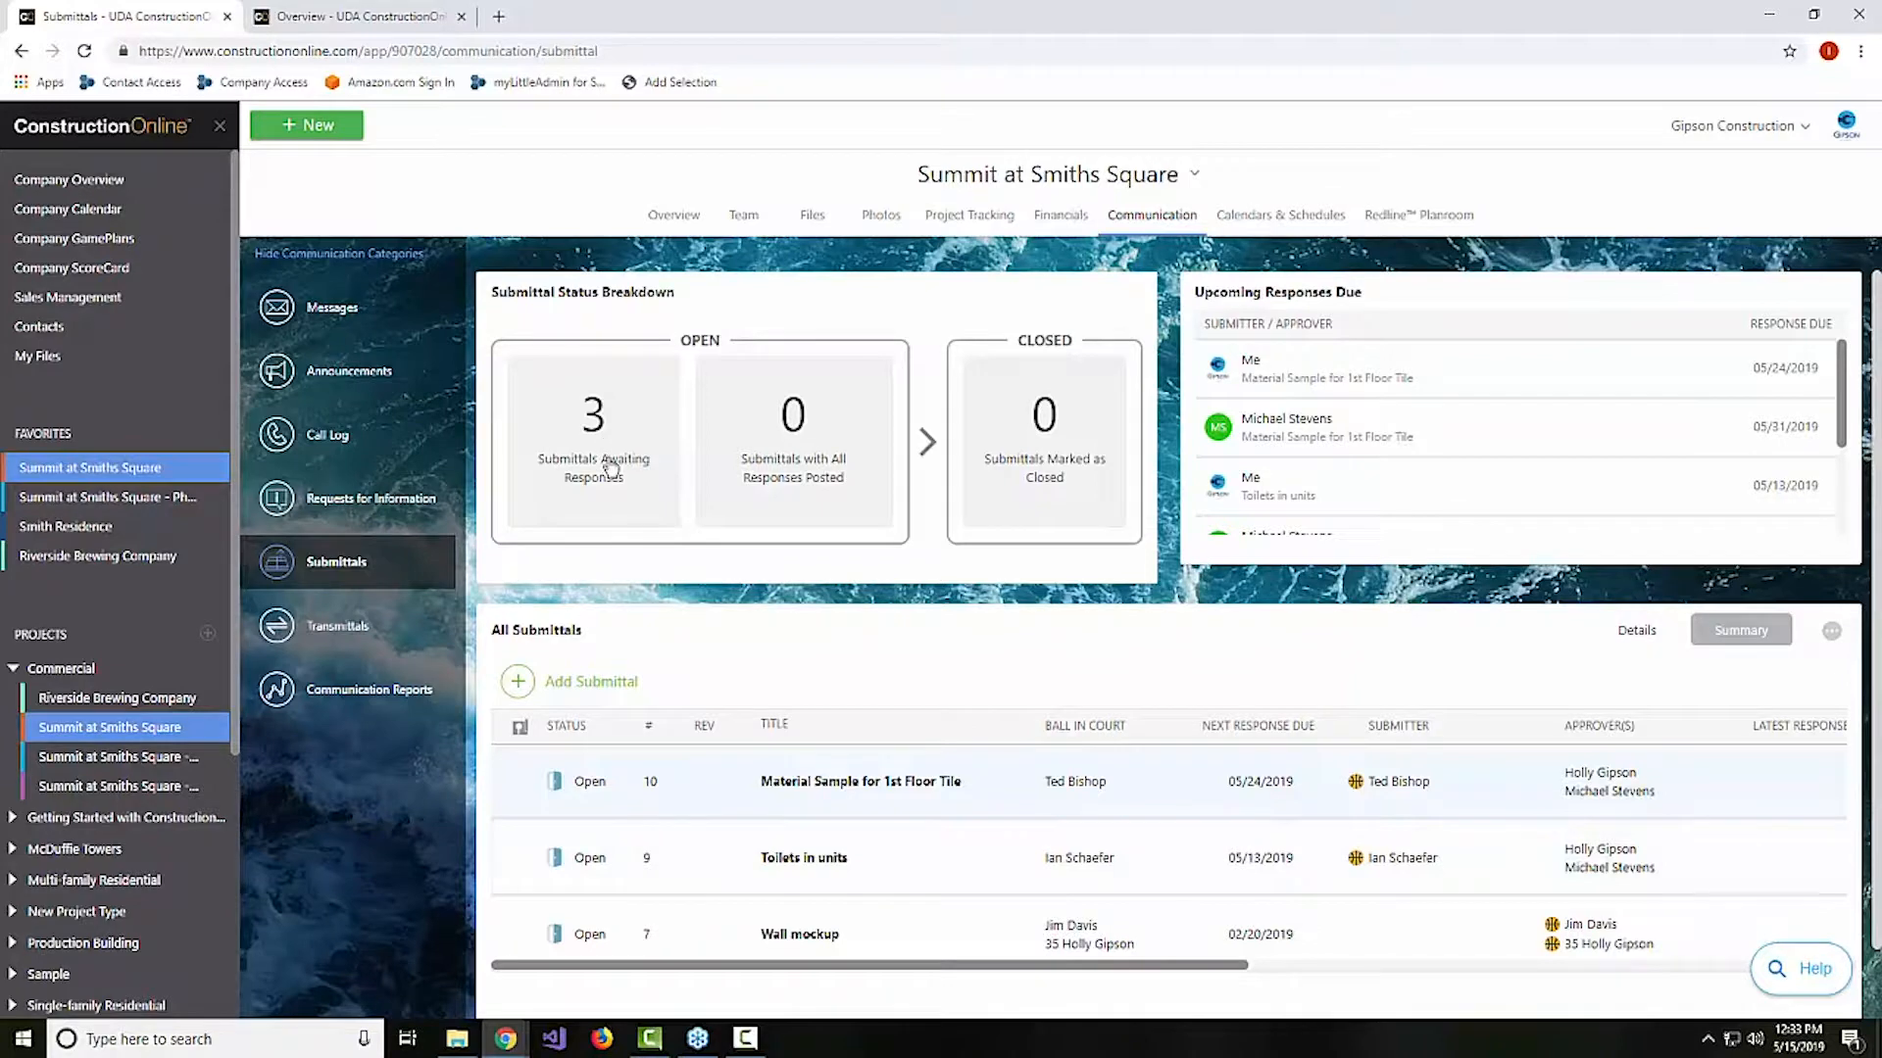
pyautogui.click(635, 498)
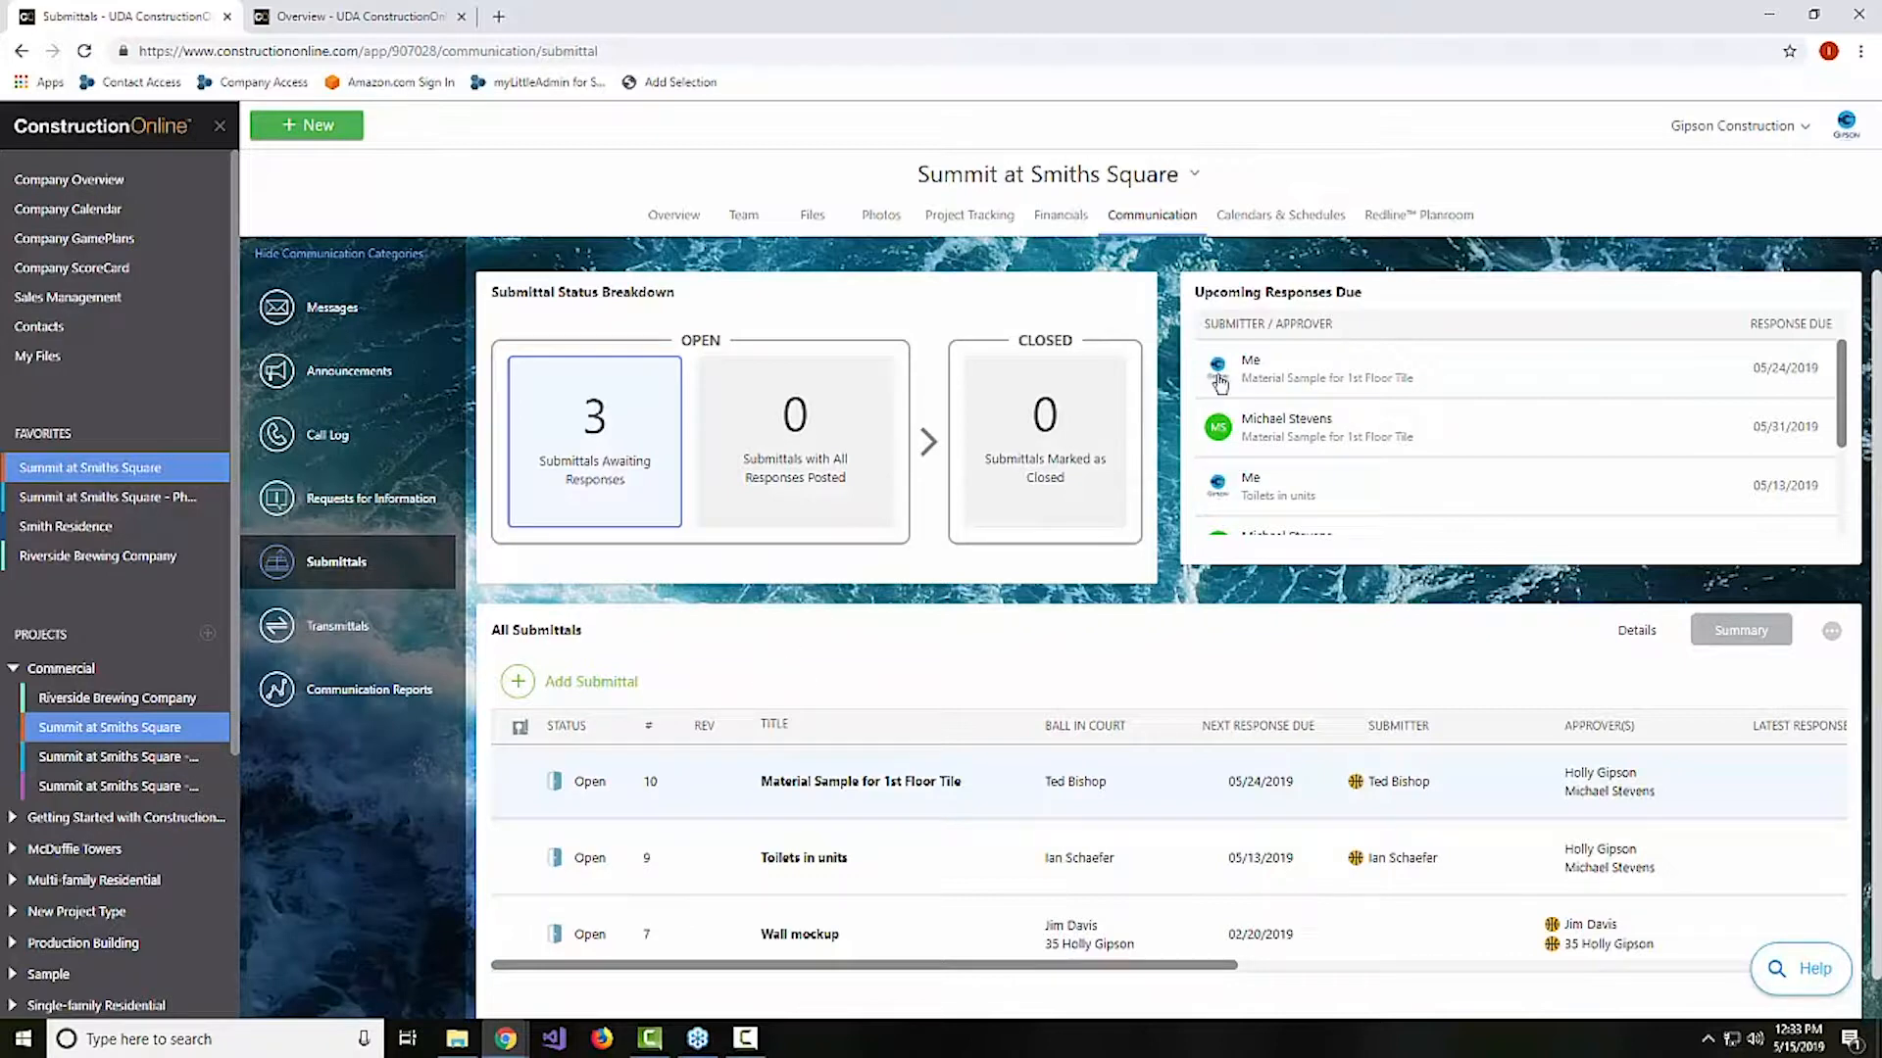
pyautogui.scroll(-3, 1403, 407)
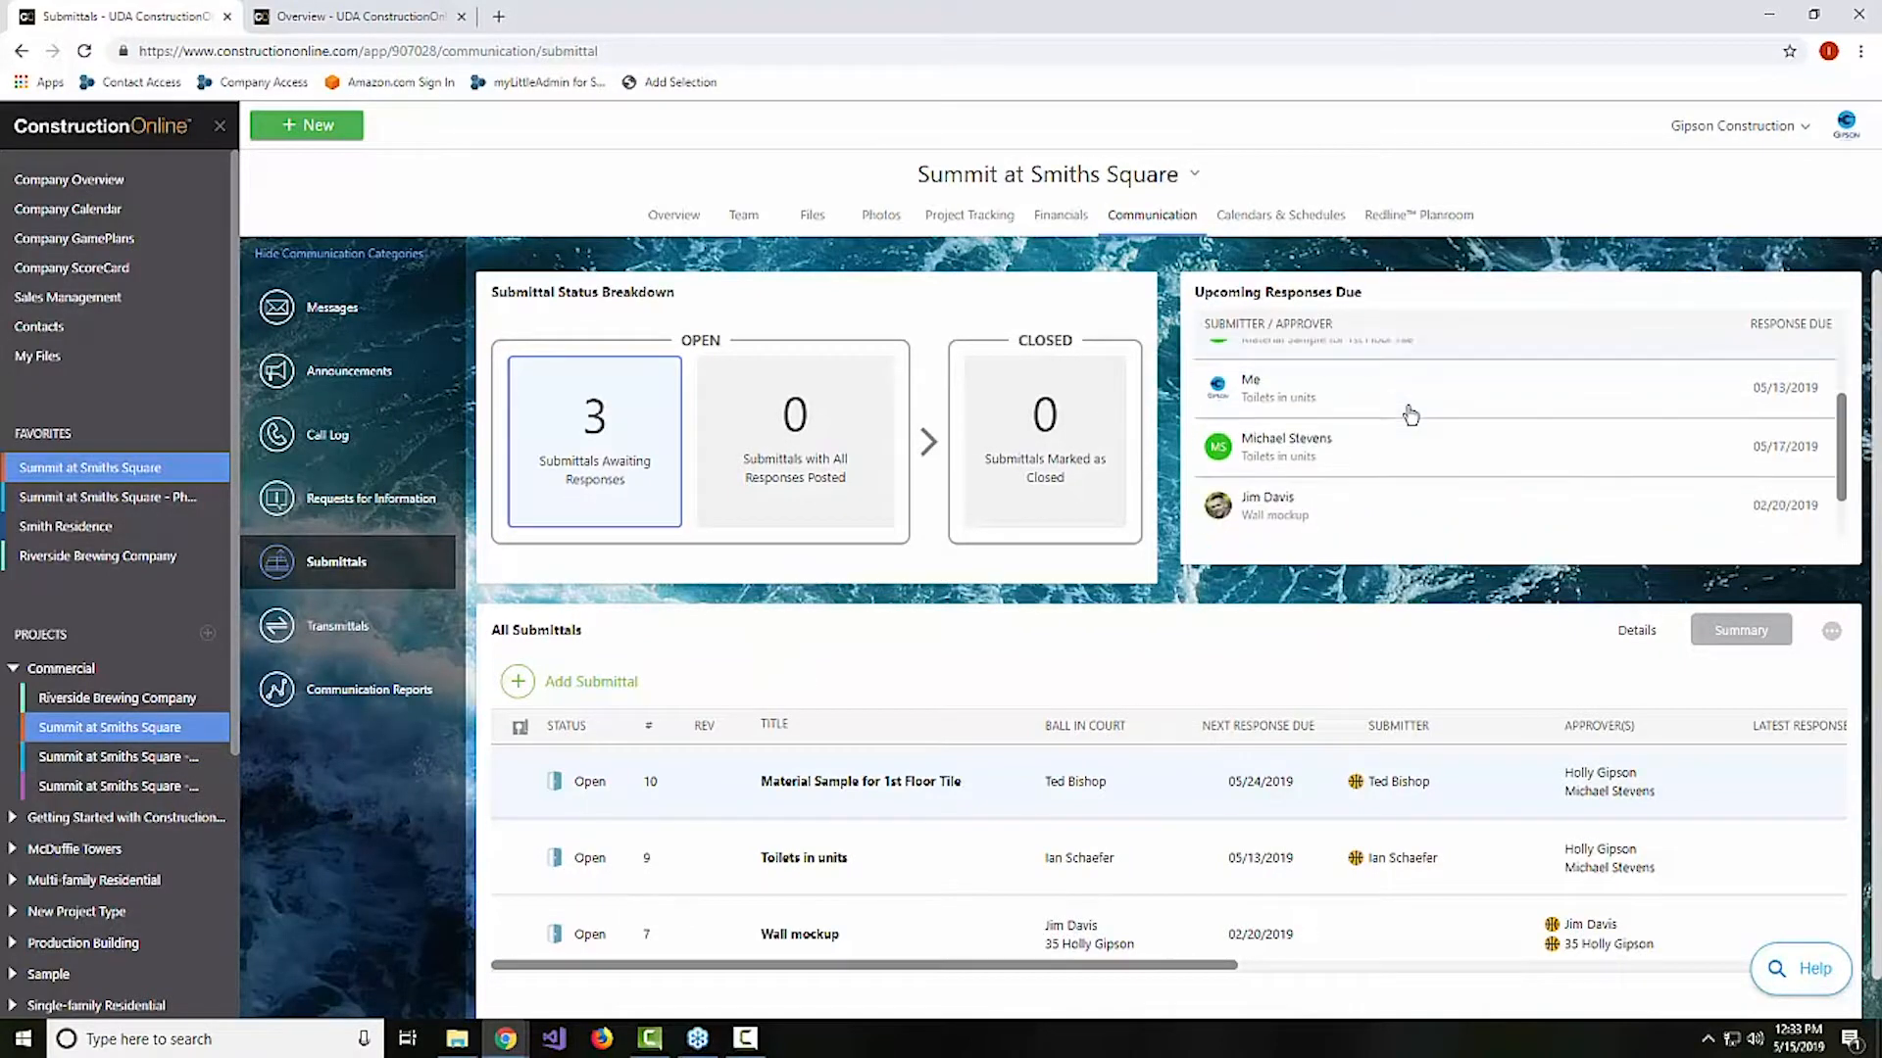
pyautogui.scroll(3, 1409, 413)
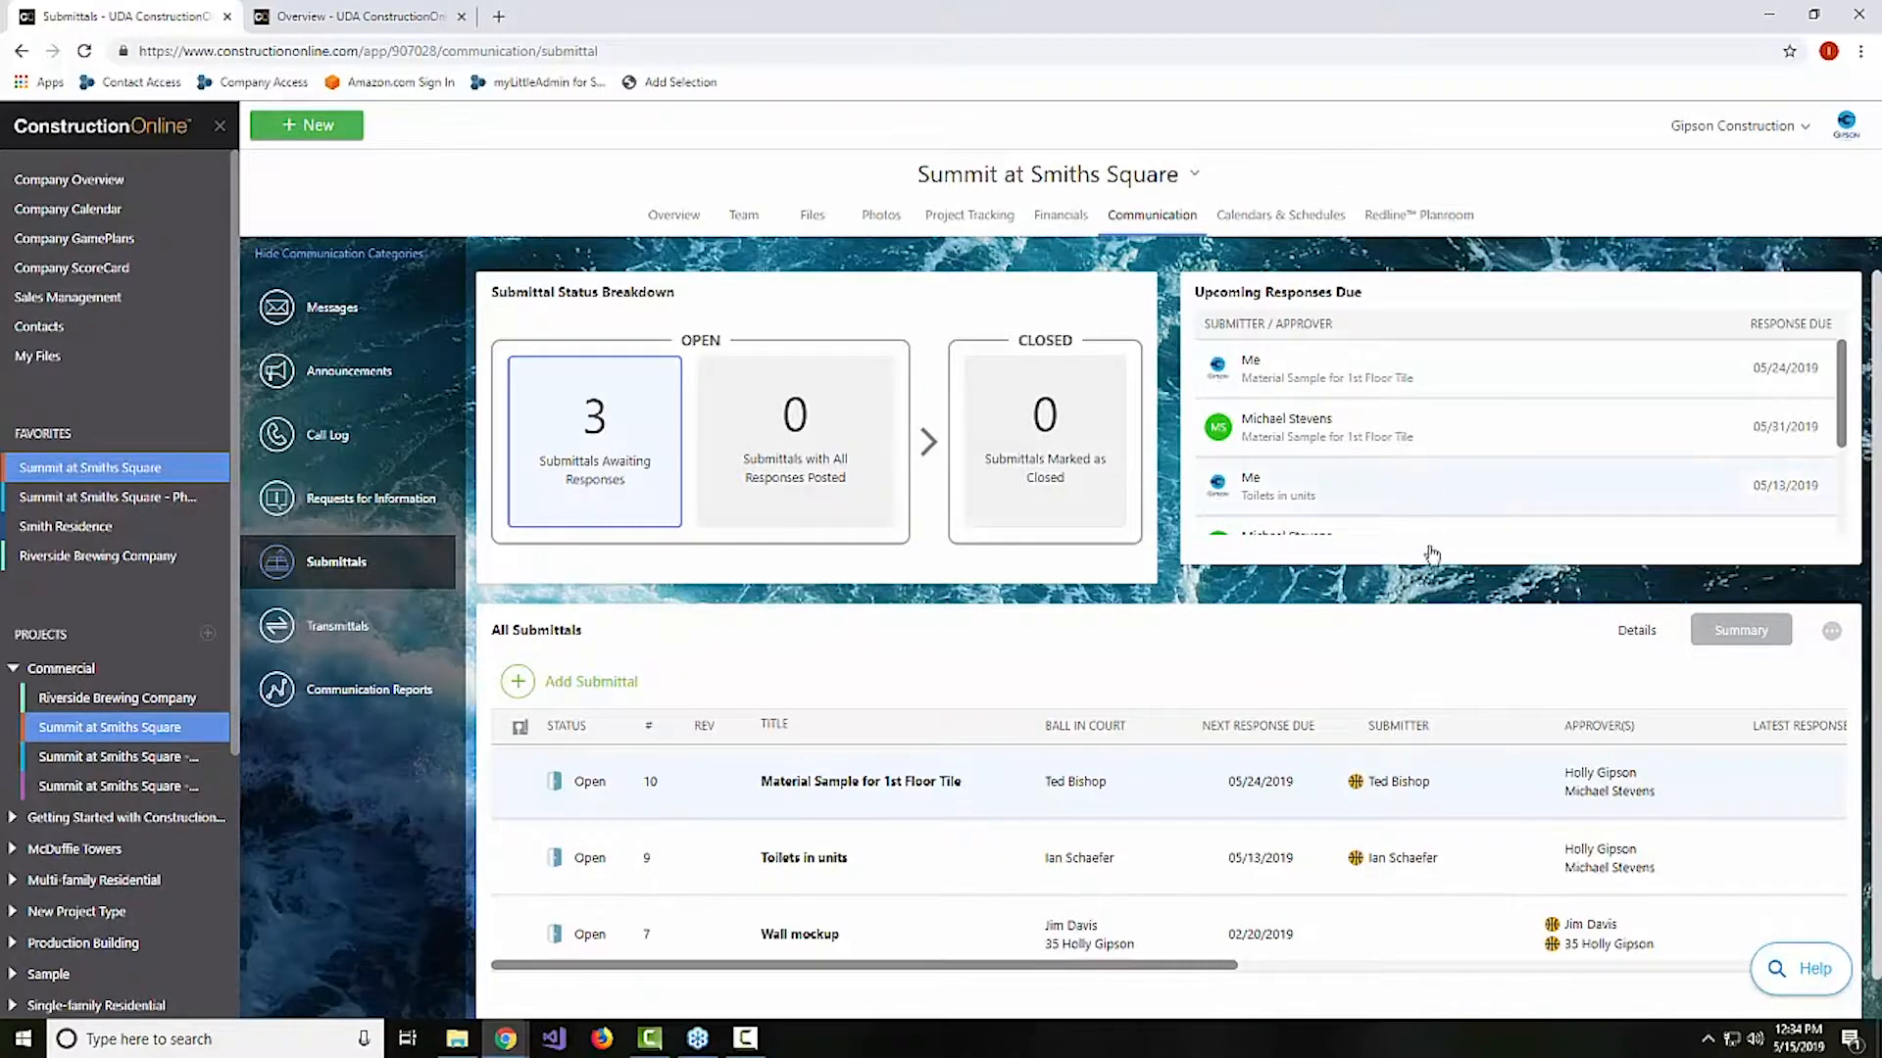
# Return the submittals to the details view and inspect the submitter's response section of the 1st floor tile submittal
pyautogui.click(1668, 642)
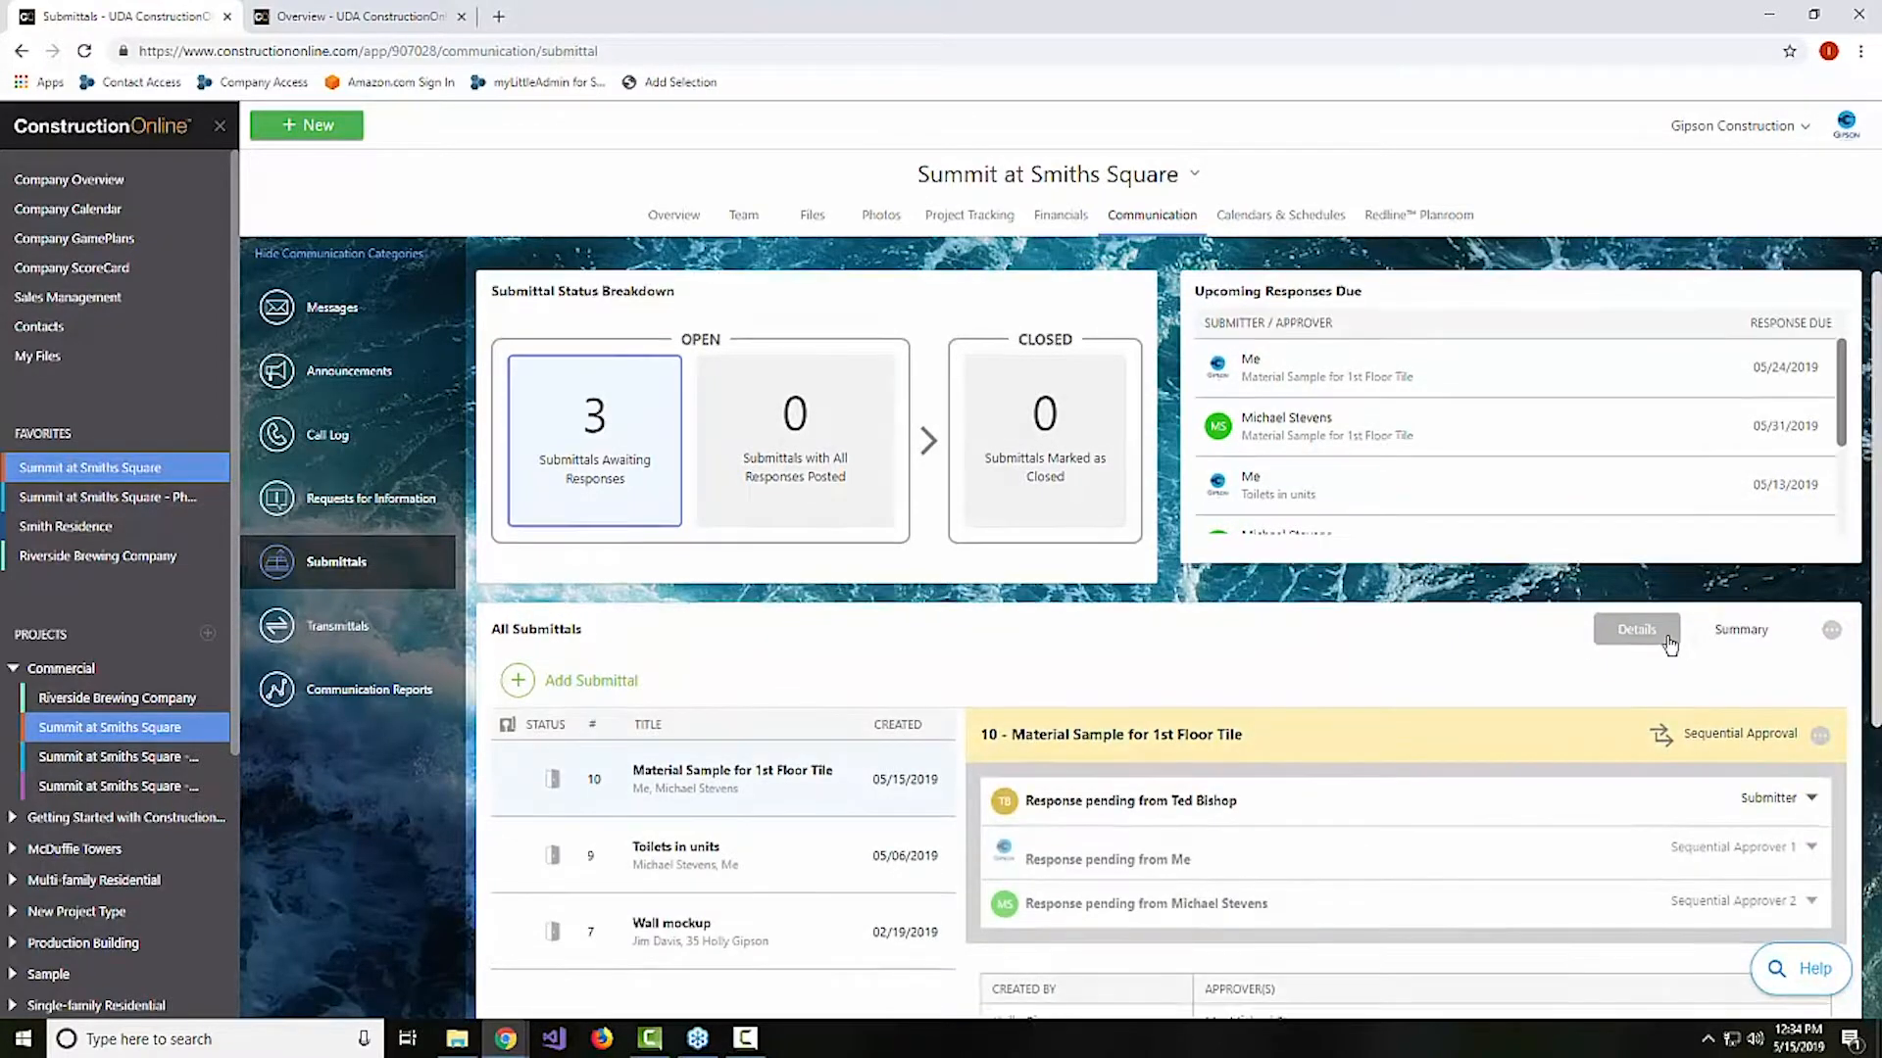
pyautogui.scroll(-3, 1666, 642)
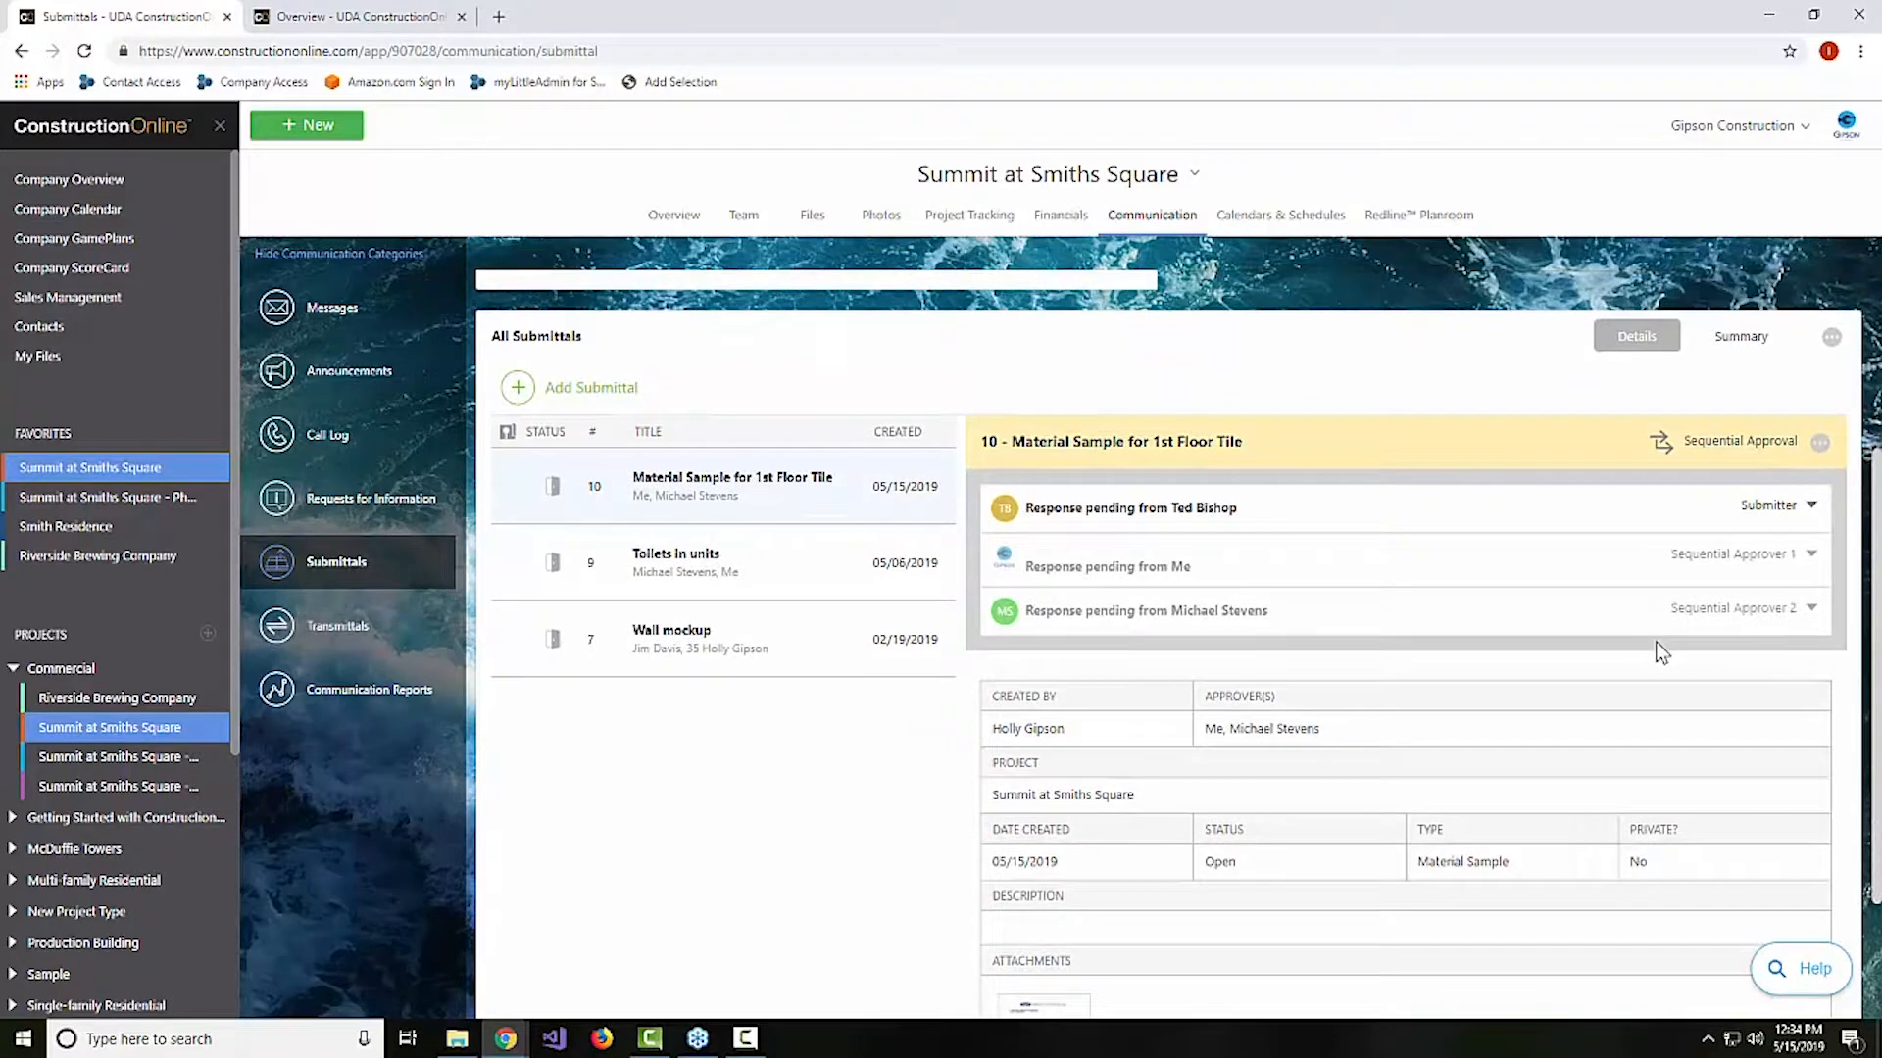
pyautogui.click(1218, 508)
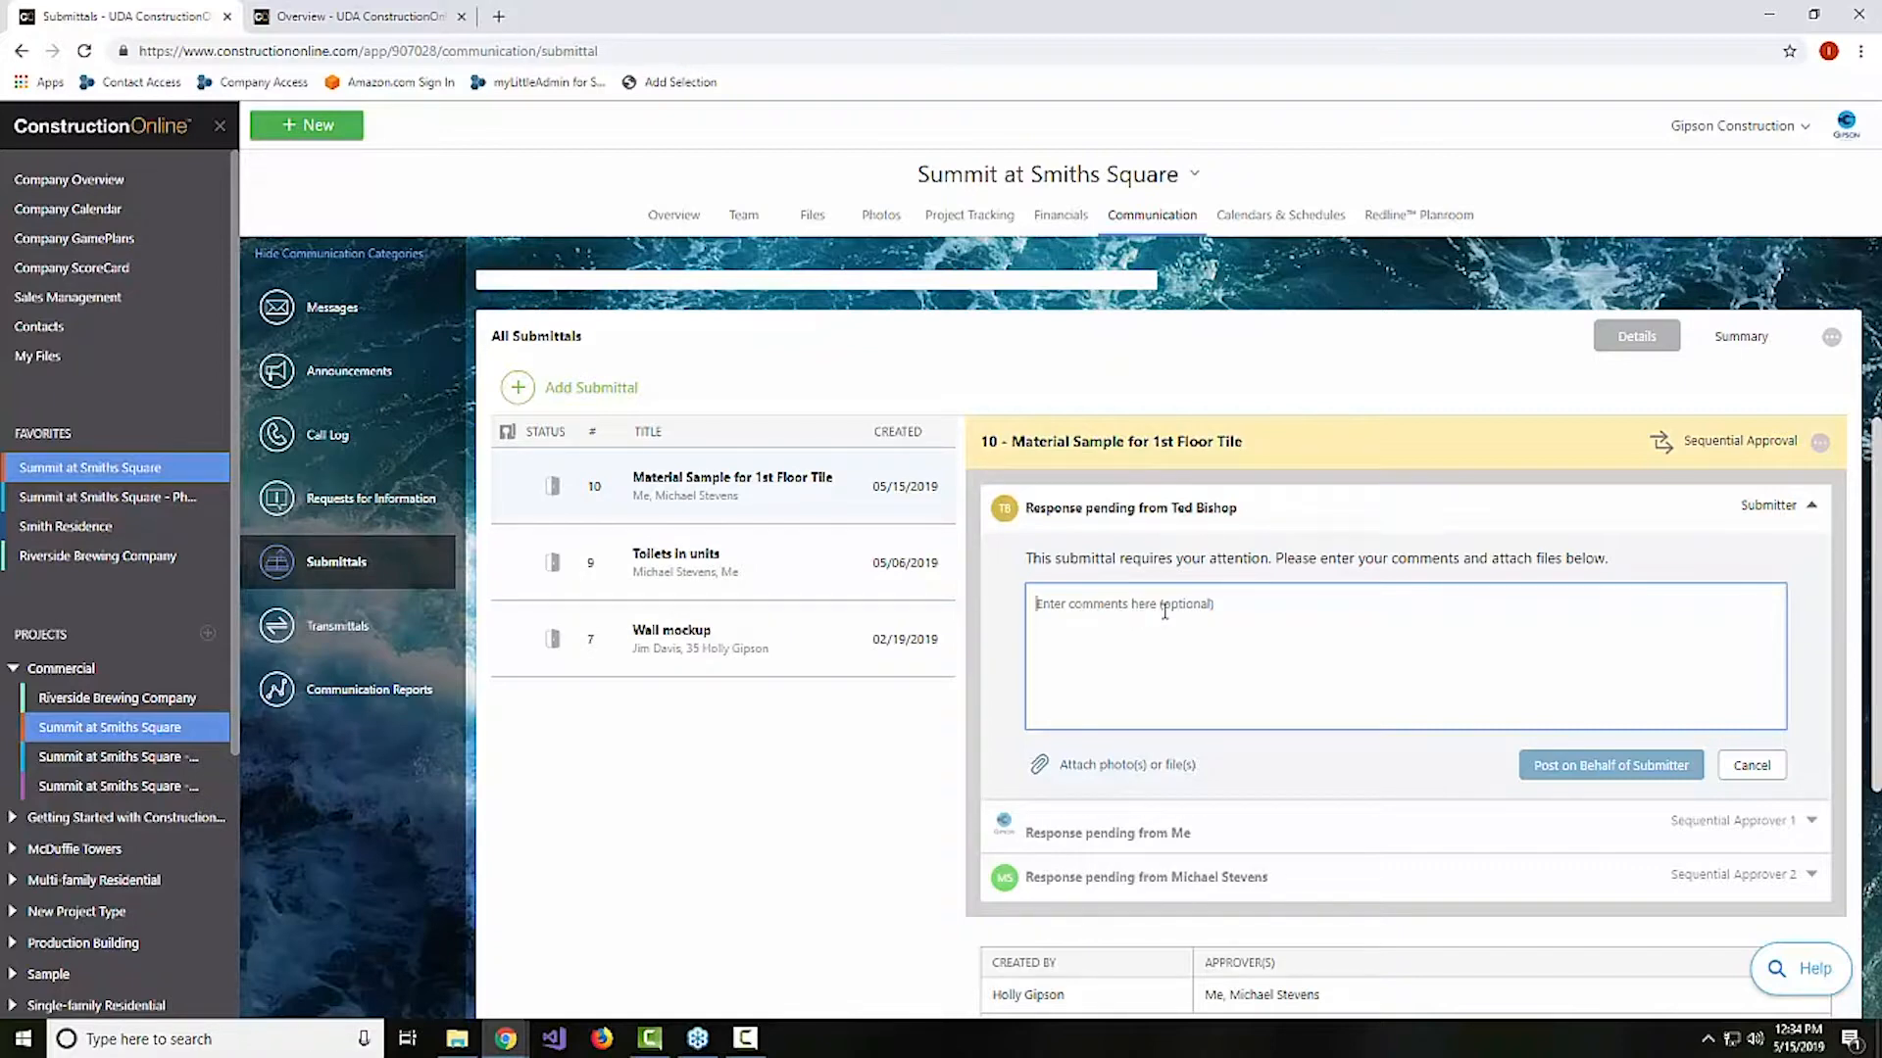
pyautogui.scroll(2, 1164, 612)
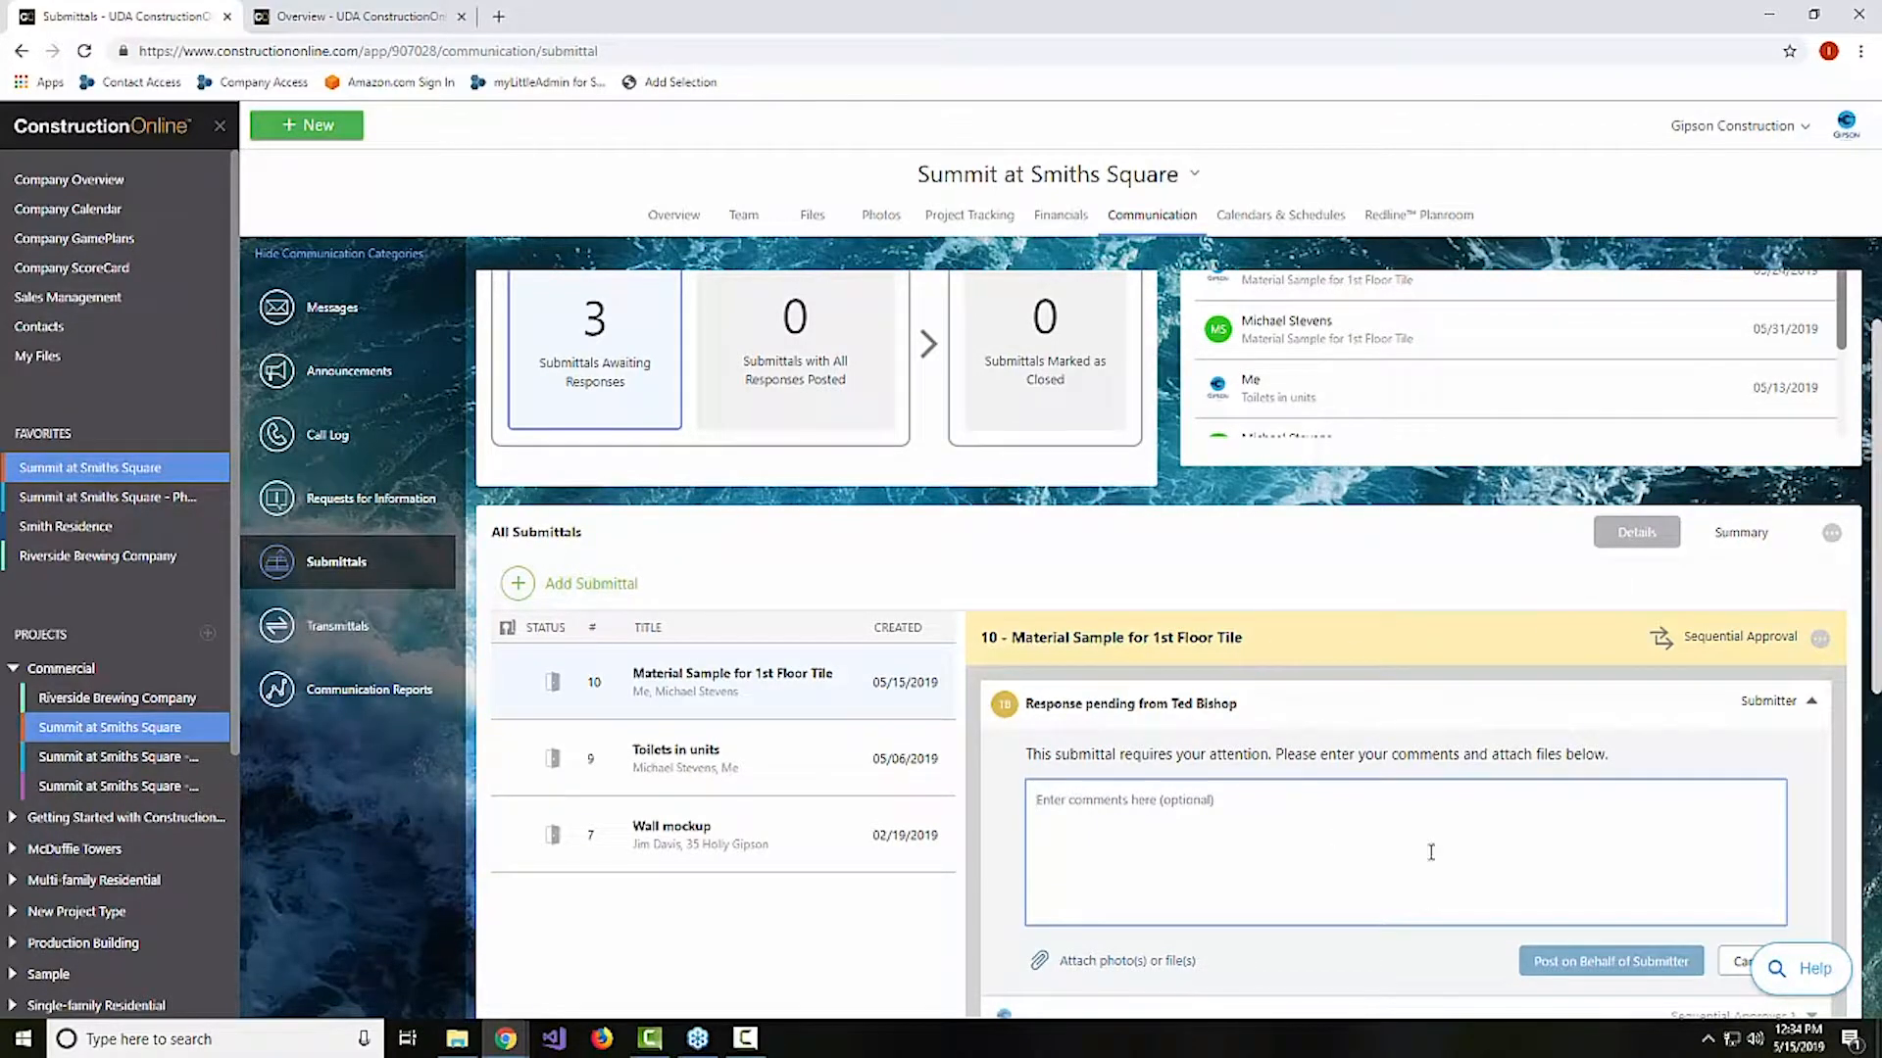
# Inspect the submitter's response section of the Toilets in units submittal and reselect the 1st floor tile submittal
pyautogui.click(826, 762)
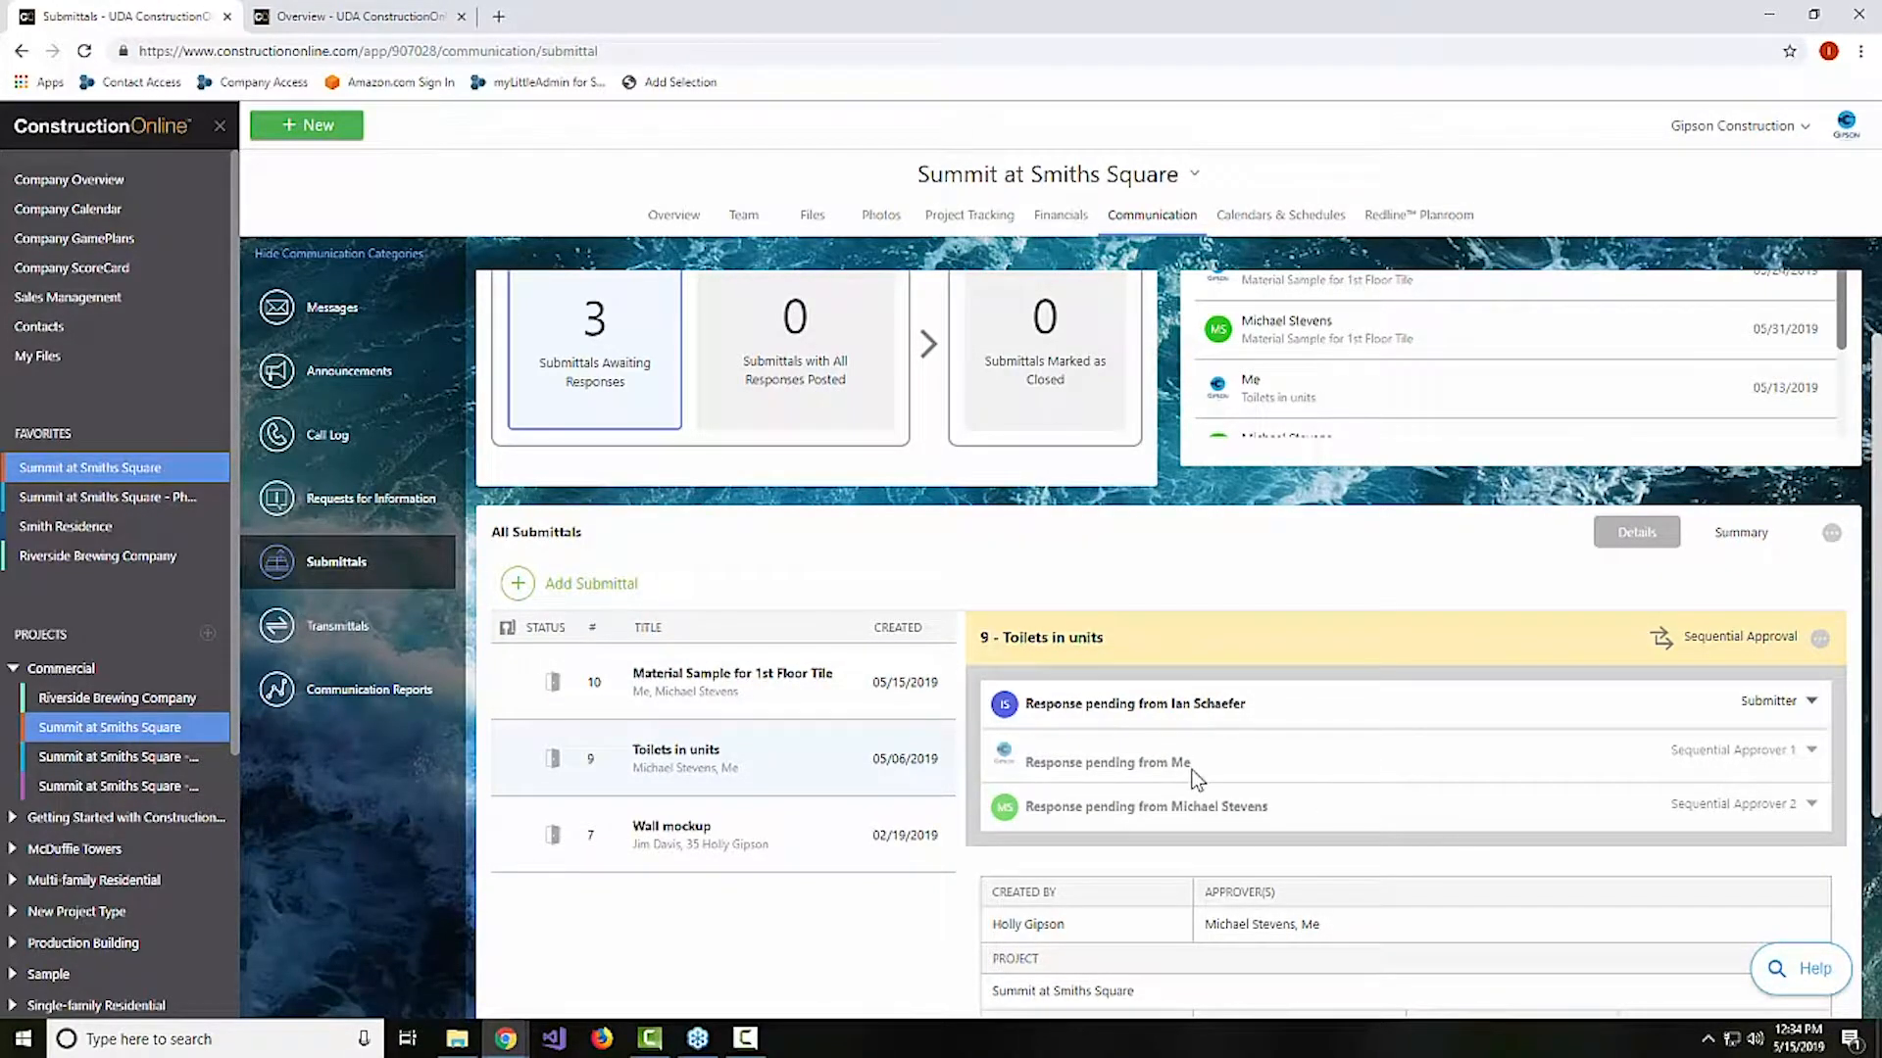
pyautogui.click(1749, 703)
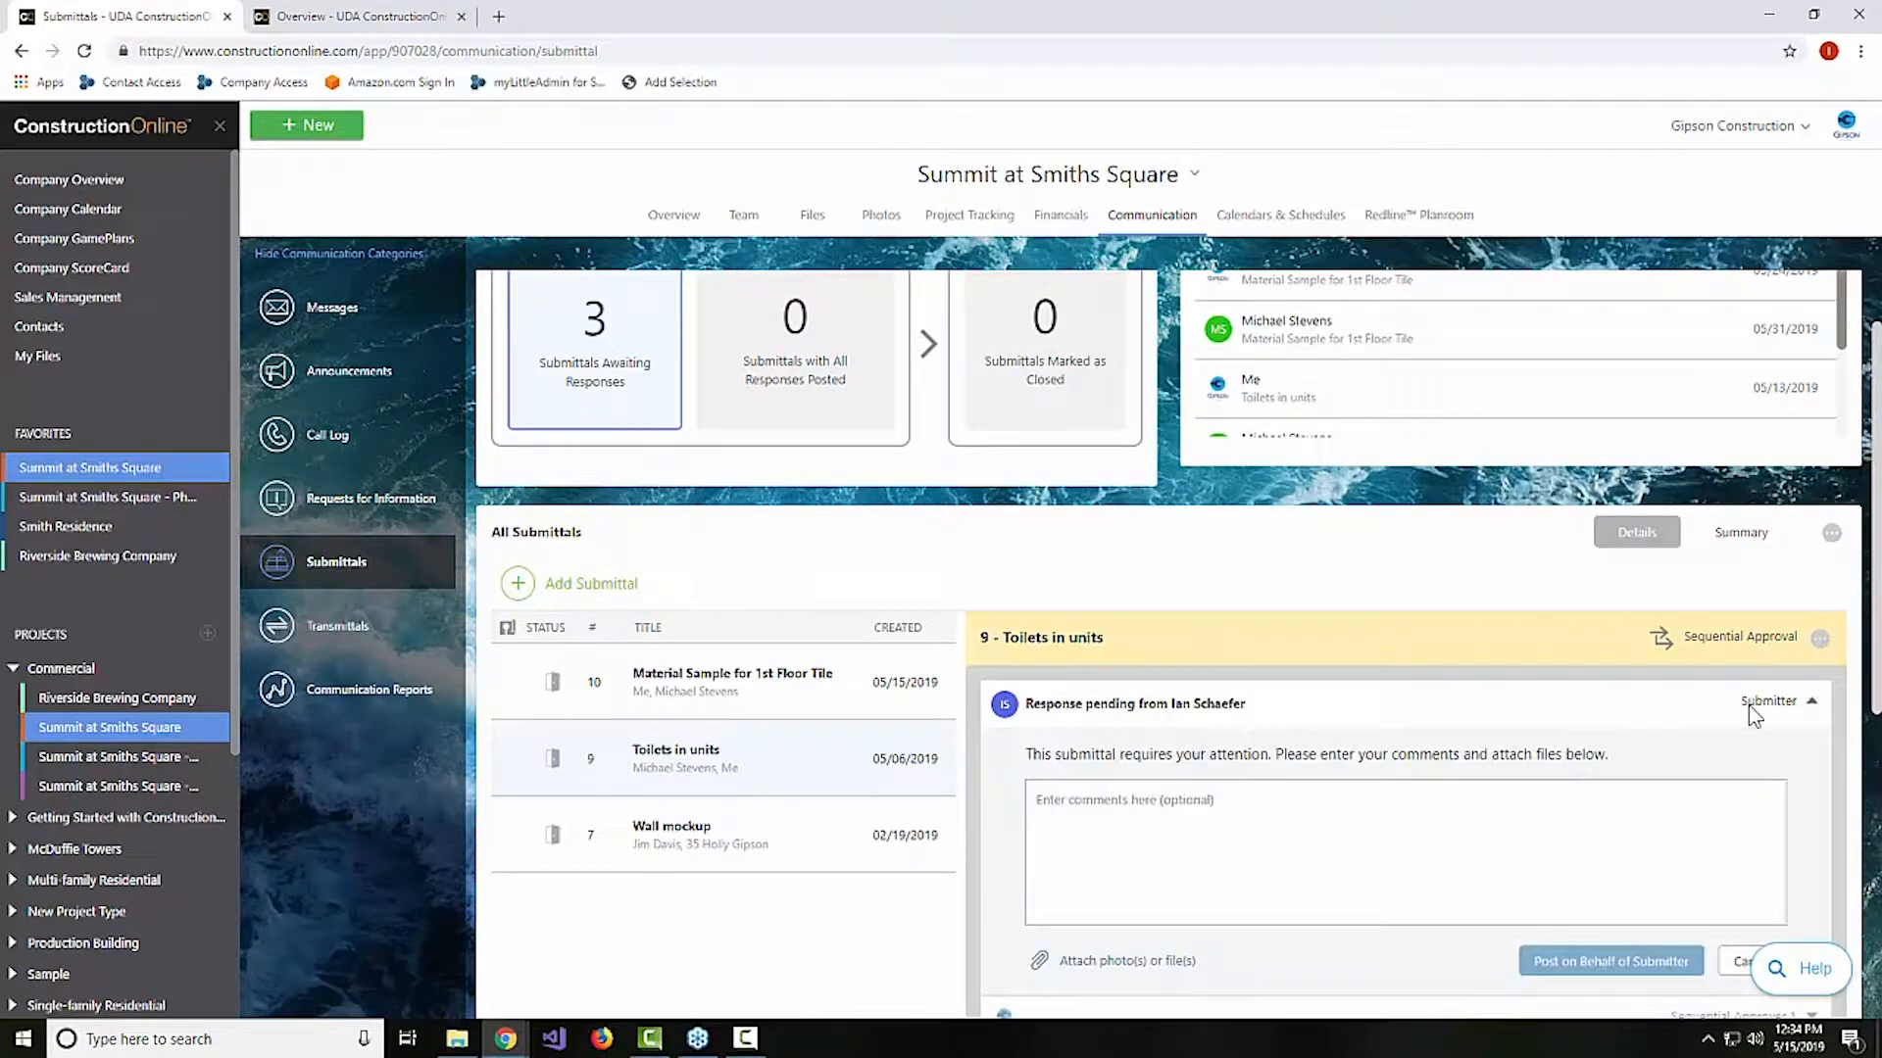
pyautogui.scroll(-2, 1502, 731)
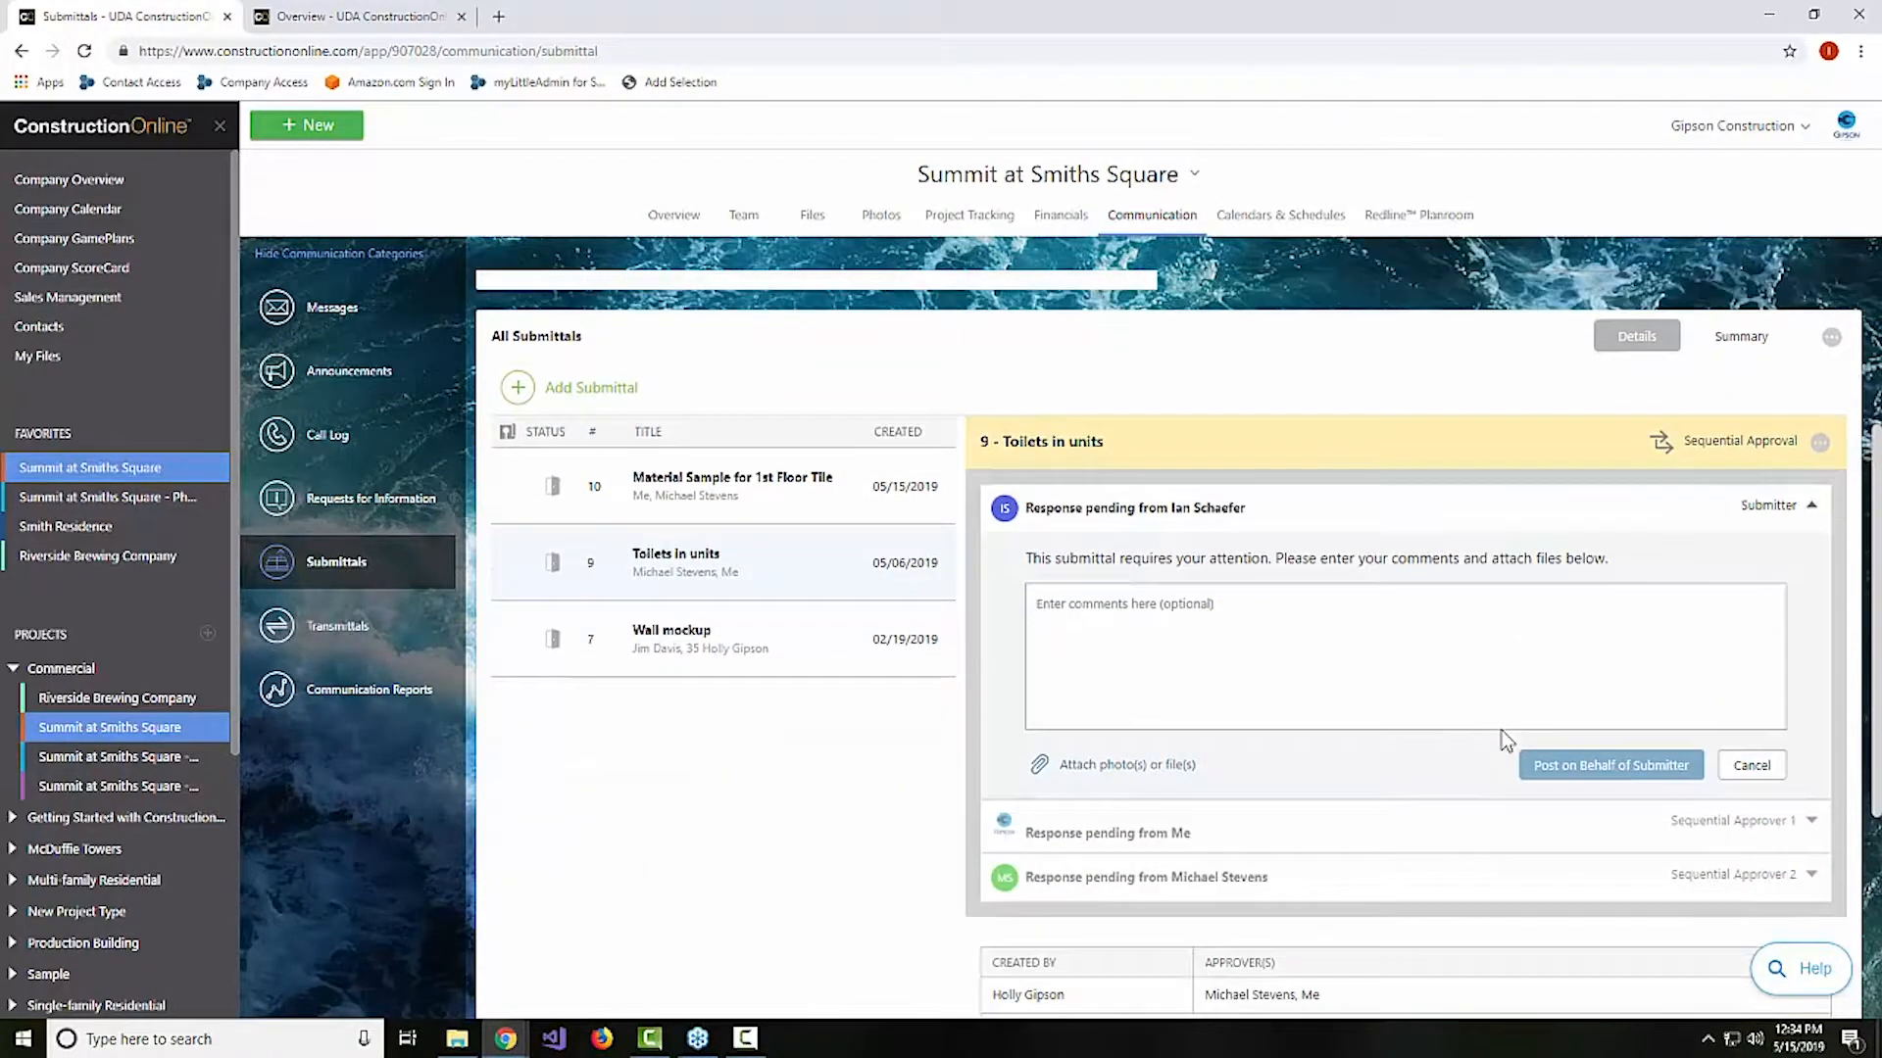
pyautogui.click(684, 505)
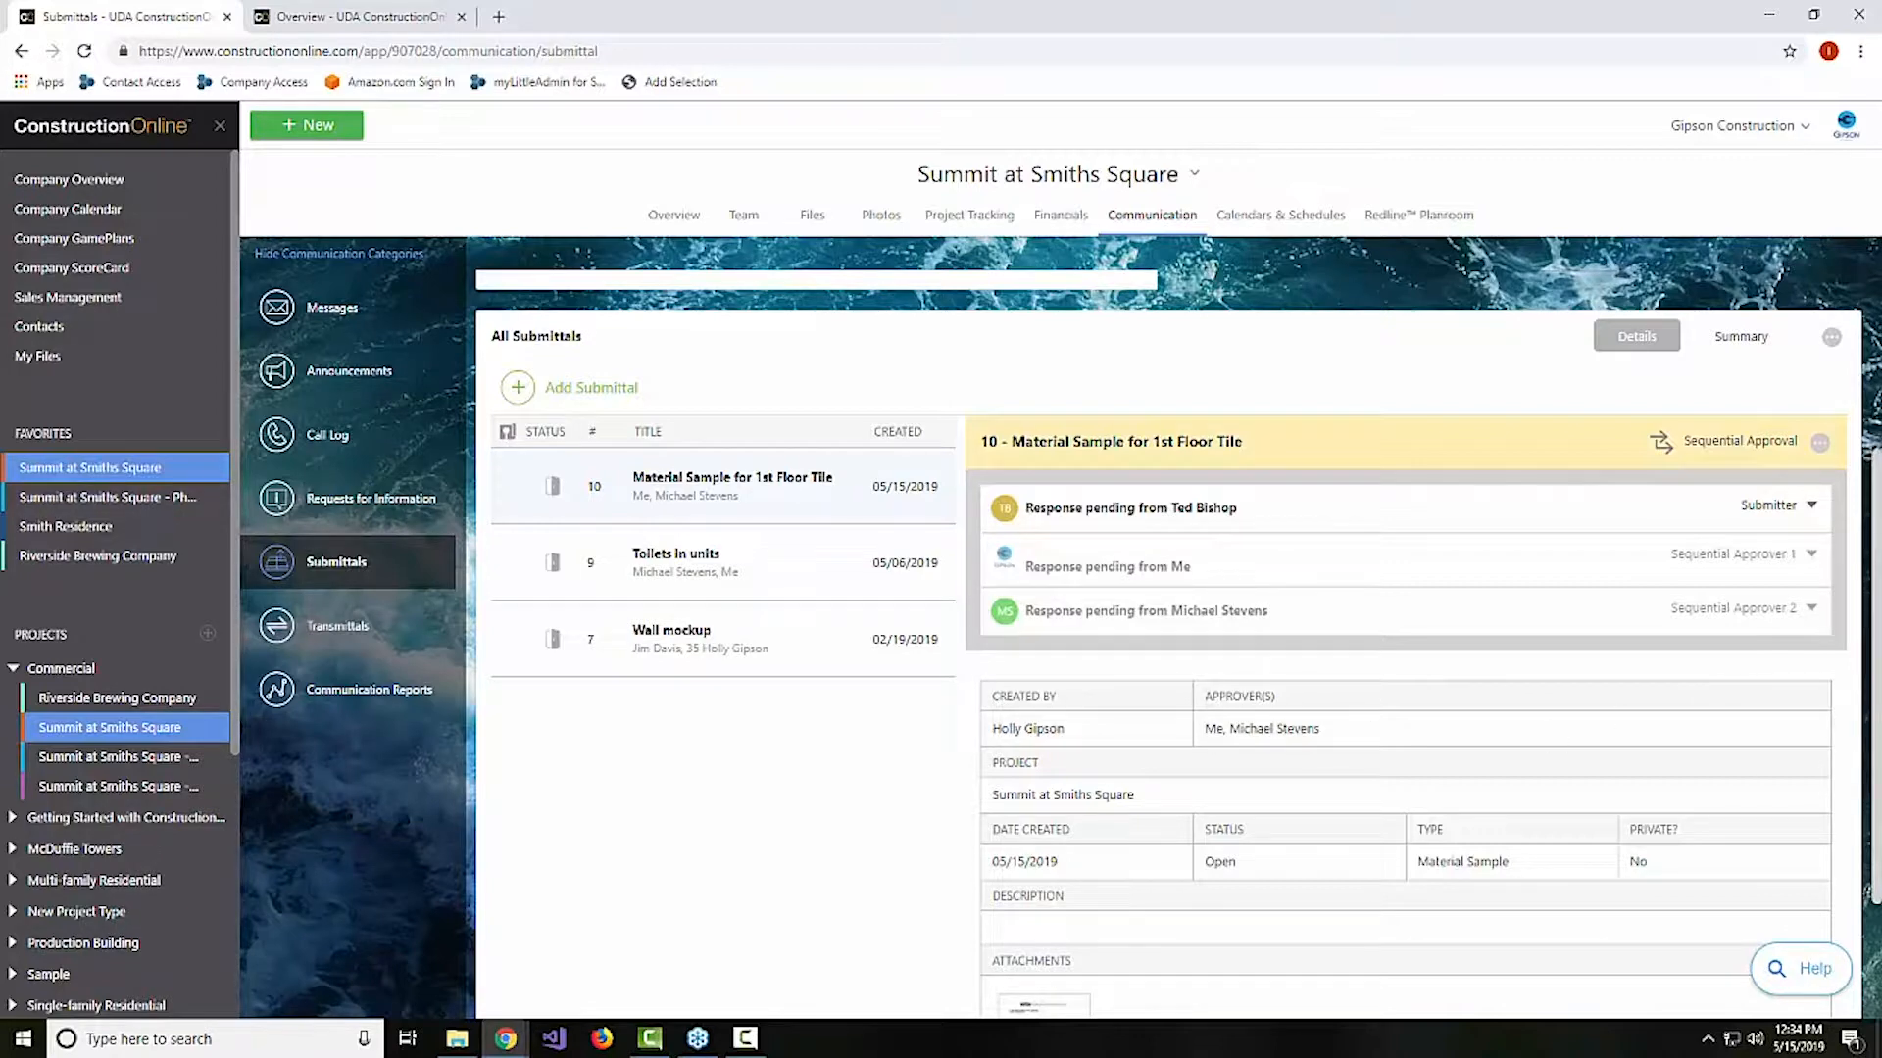
# Show the submittals in the summary view and review the actions available for the 1st floor tile submittal
pyautogui.click(1741, 337)
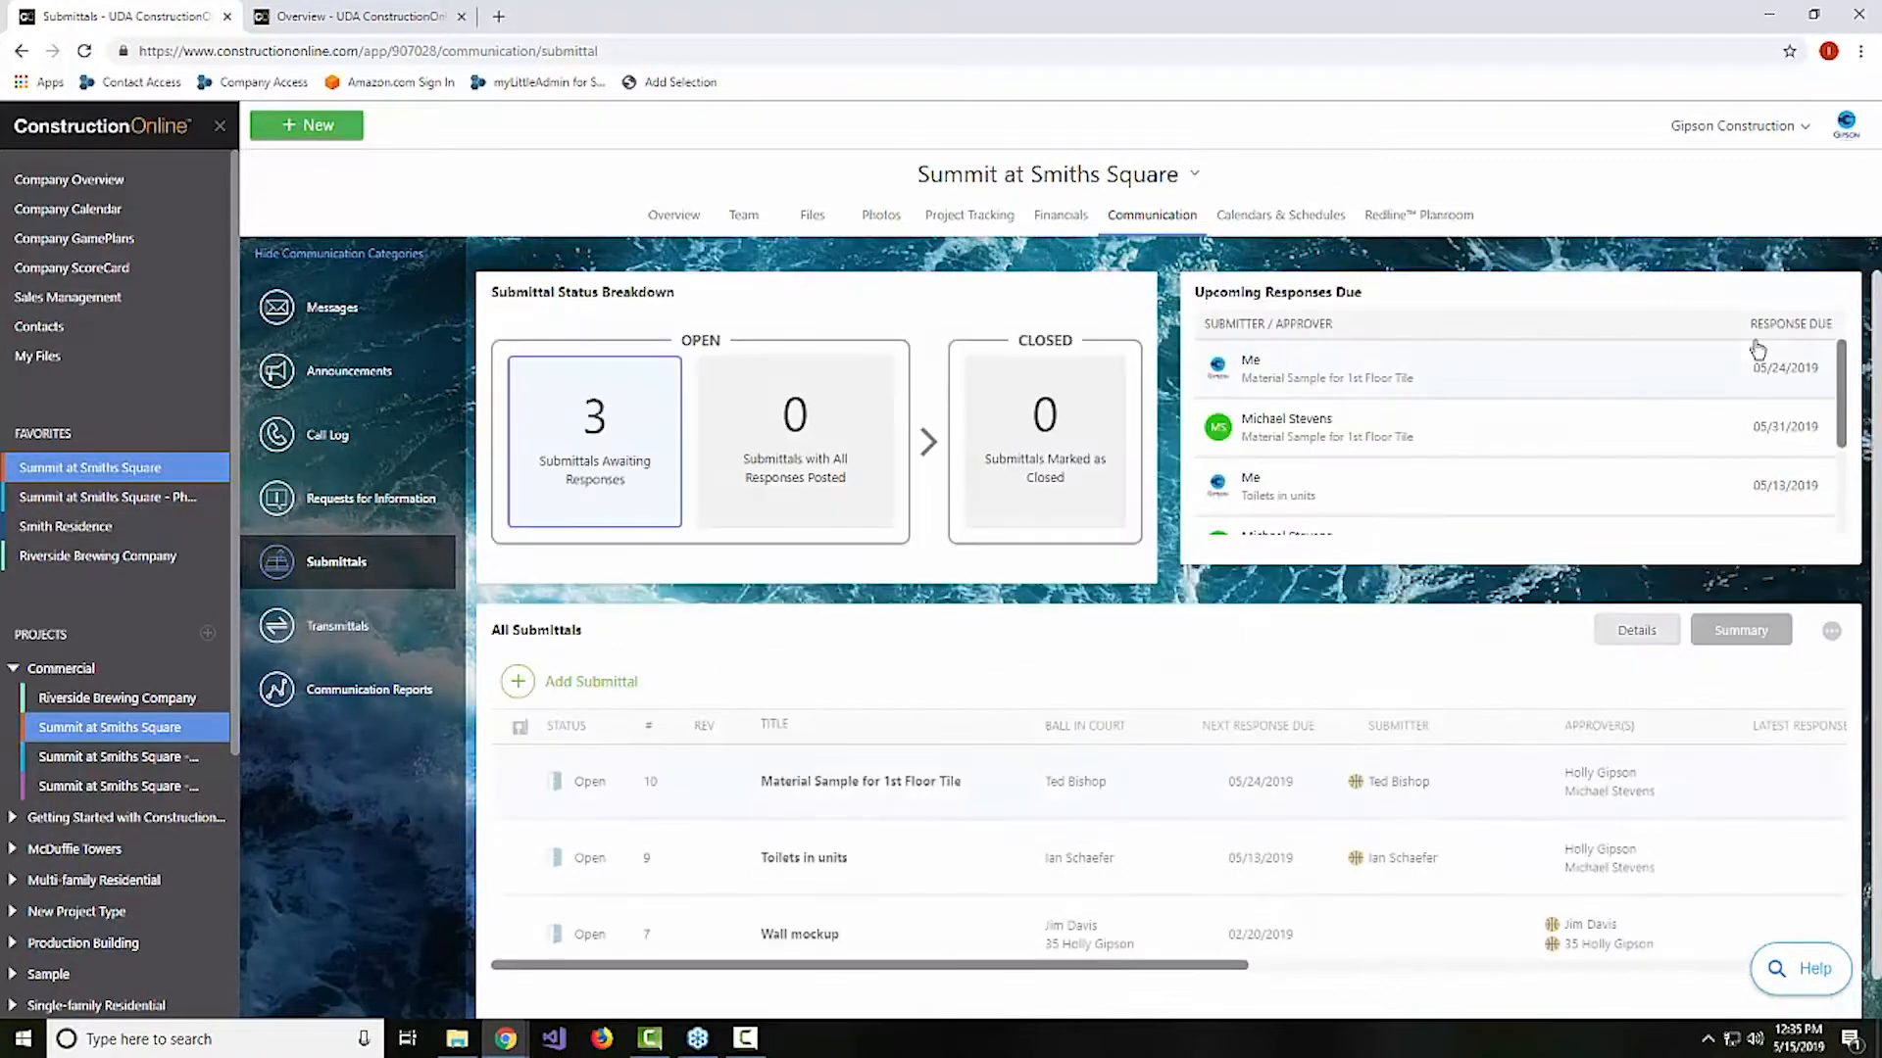
pyautogui.rightClick(774, 811)
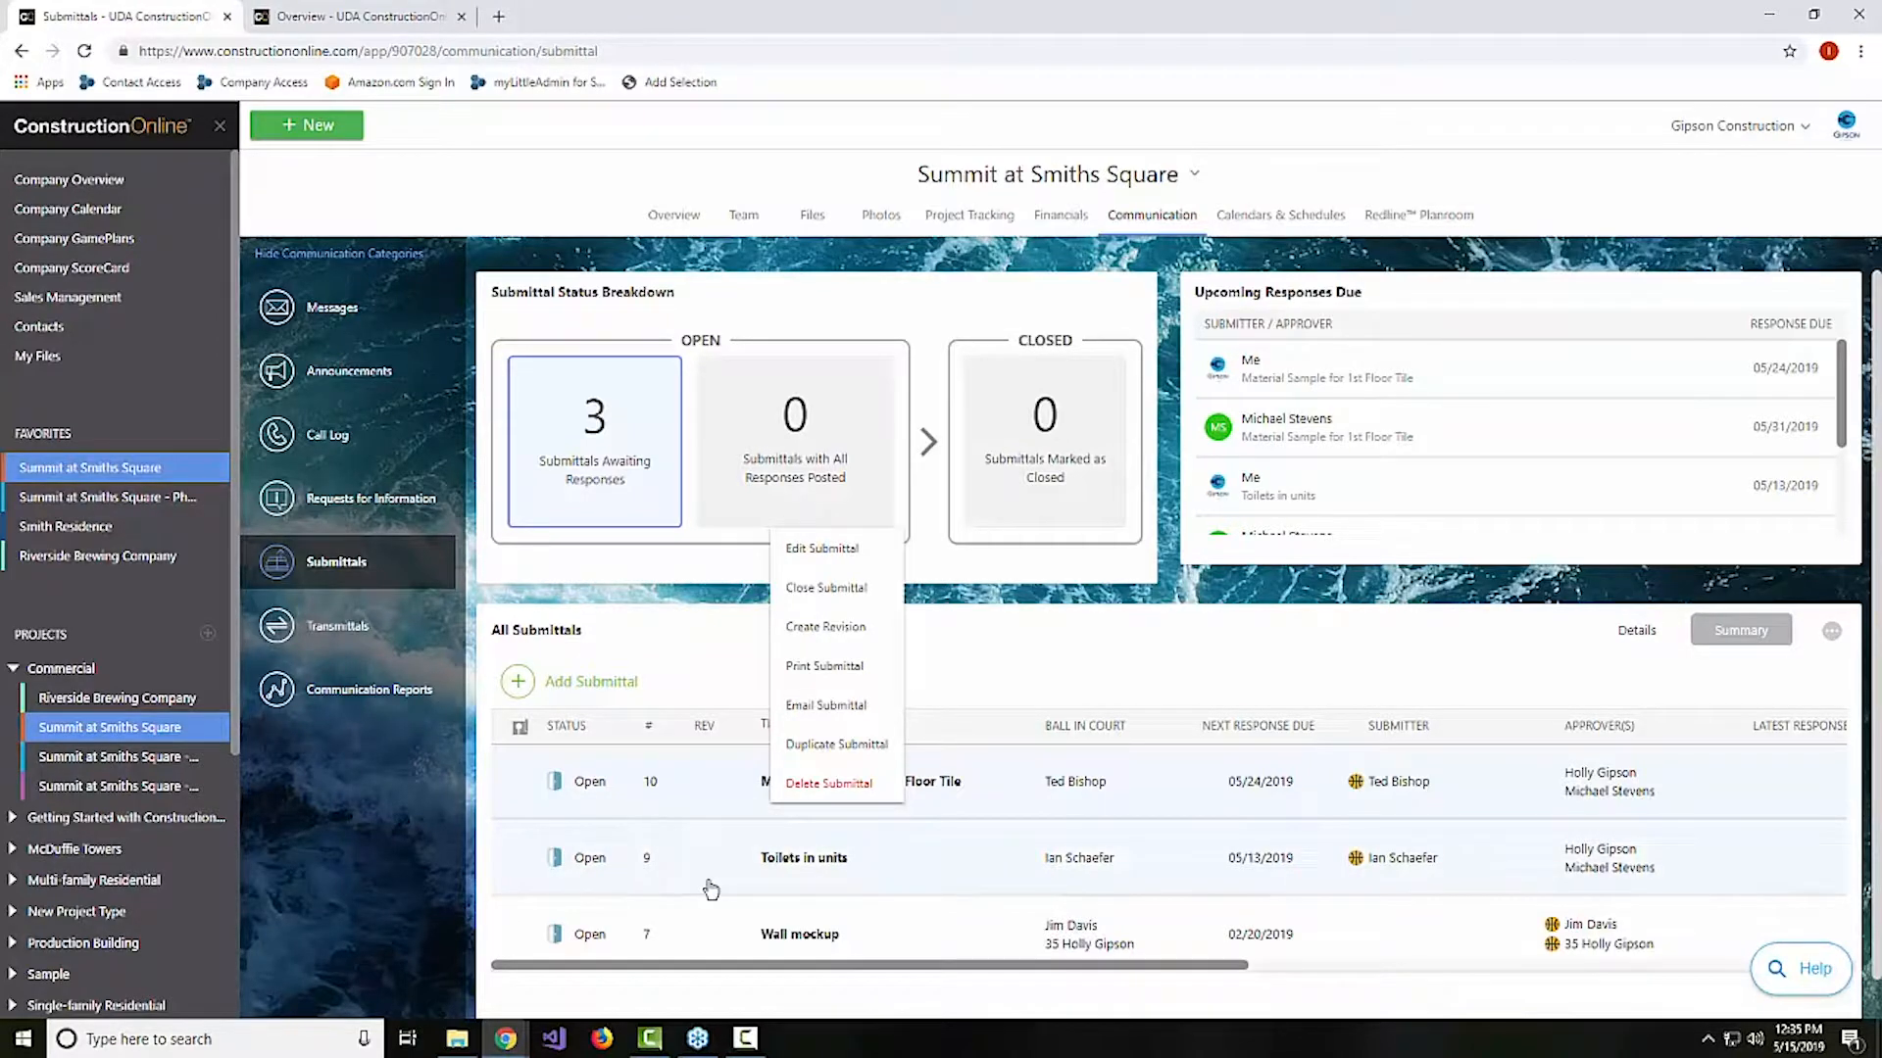
pyautogui.scroll(-1, 819, 851)
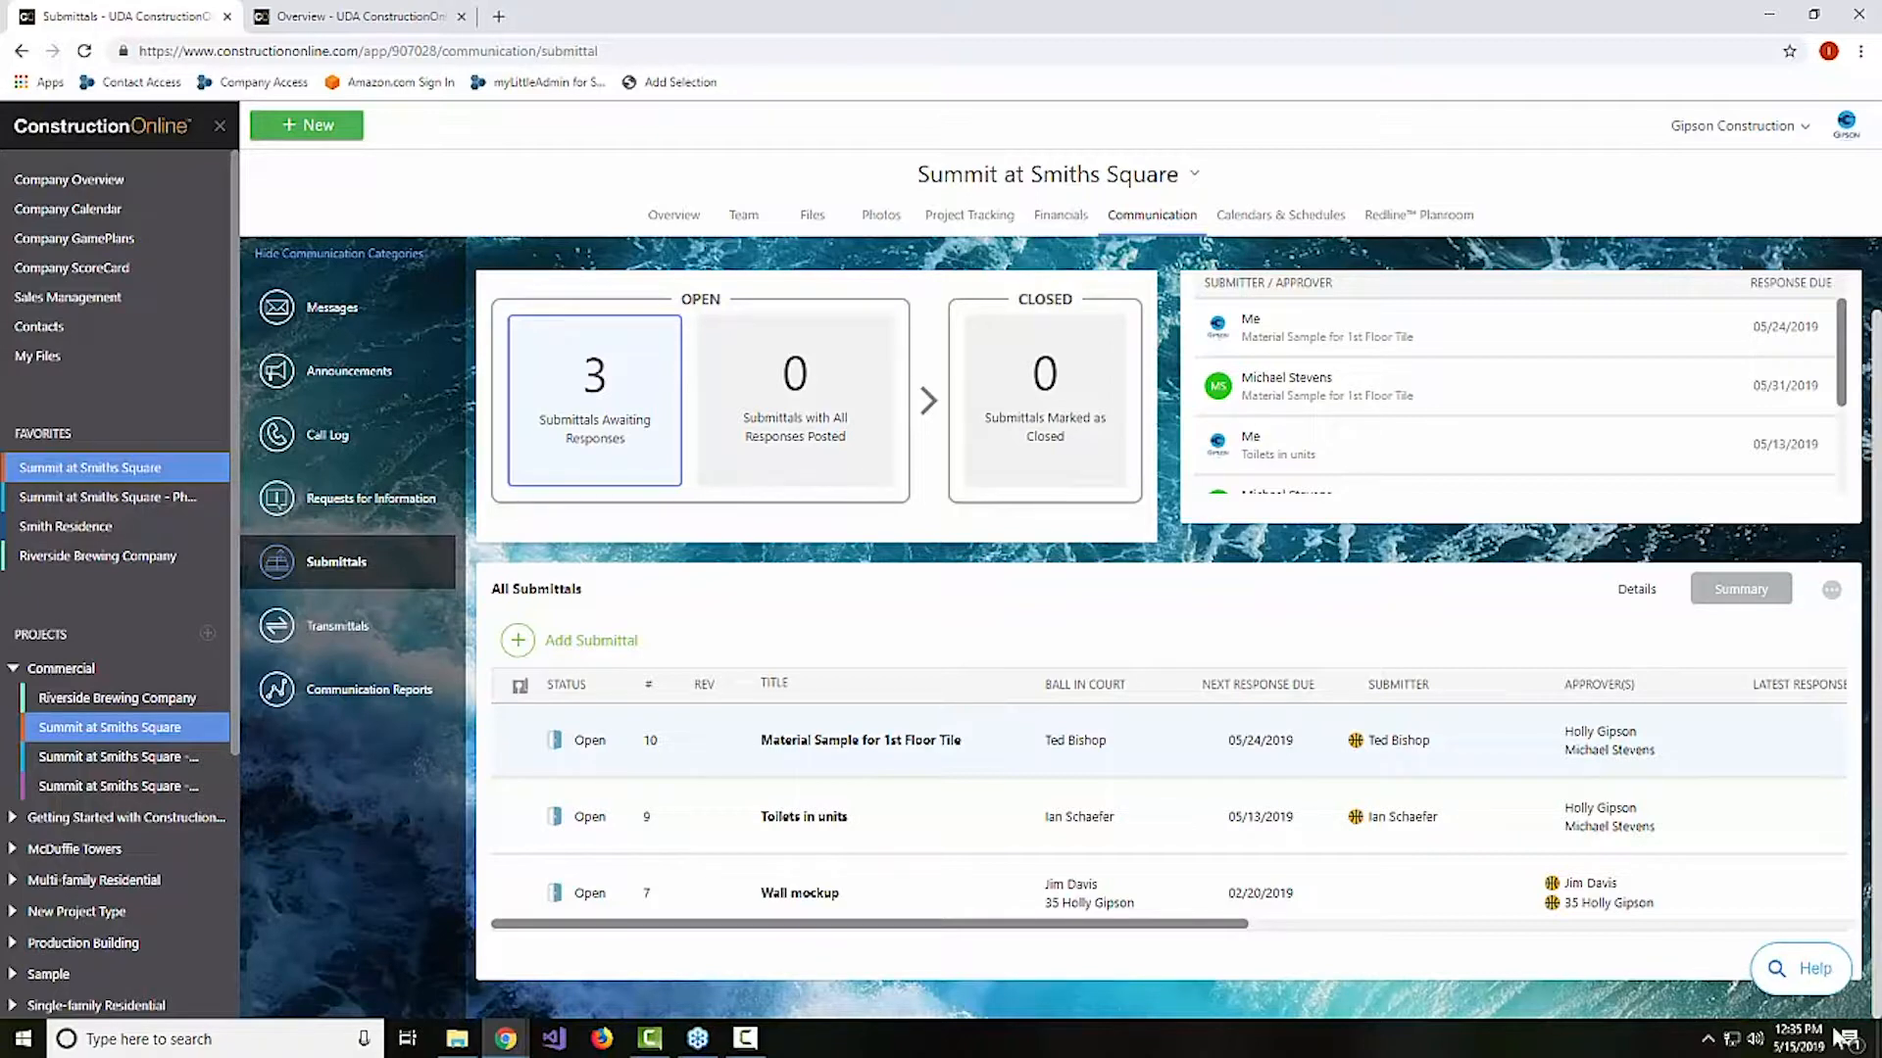
# Check the project's RFI summary, return to the submittals and examine the further columns of their summary table
pyautogui.click(300, 502)
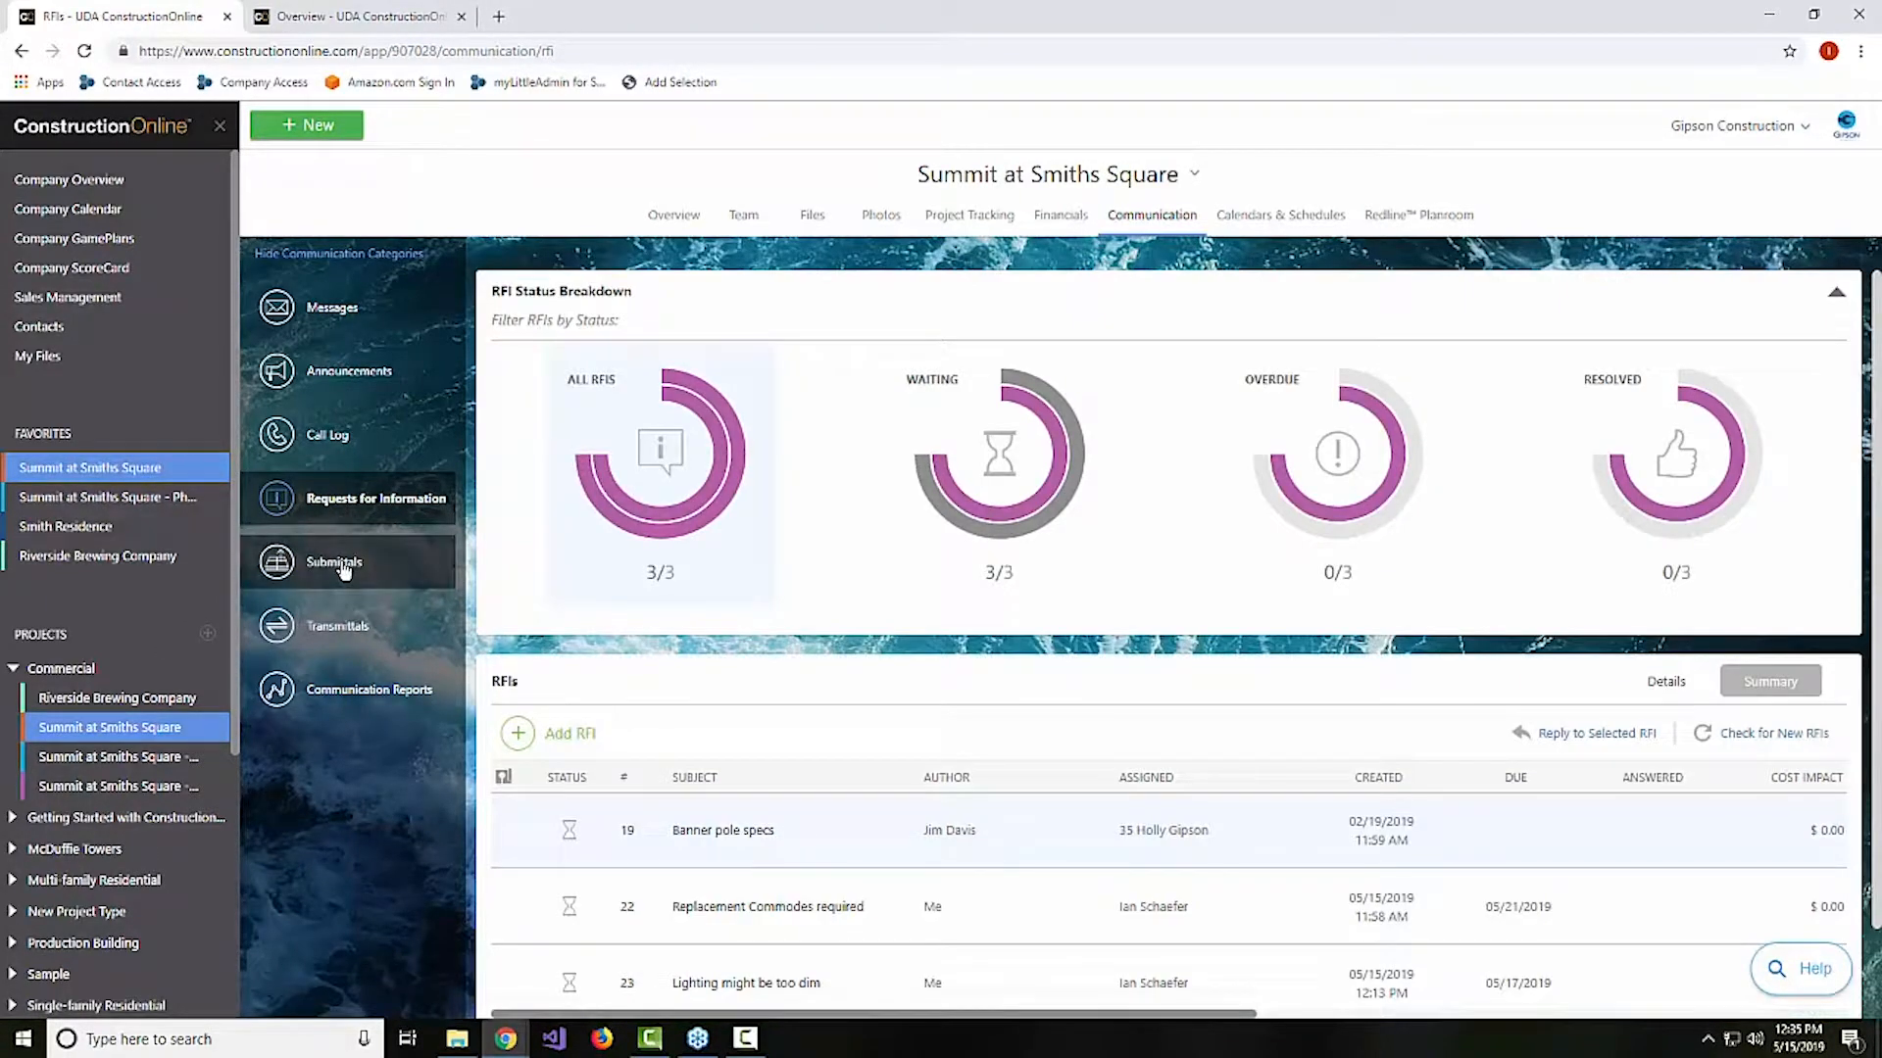
pyautogui.click(336, 563)
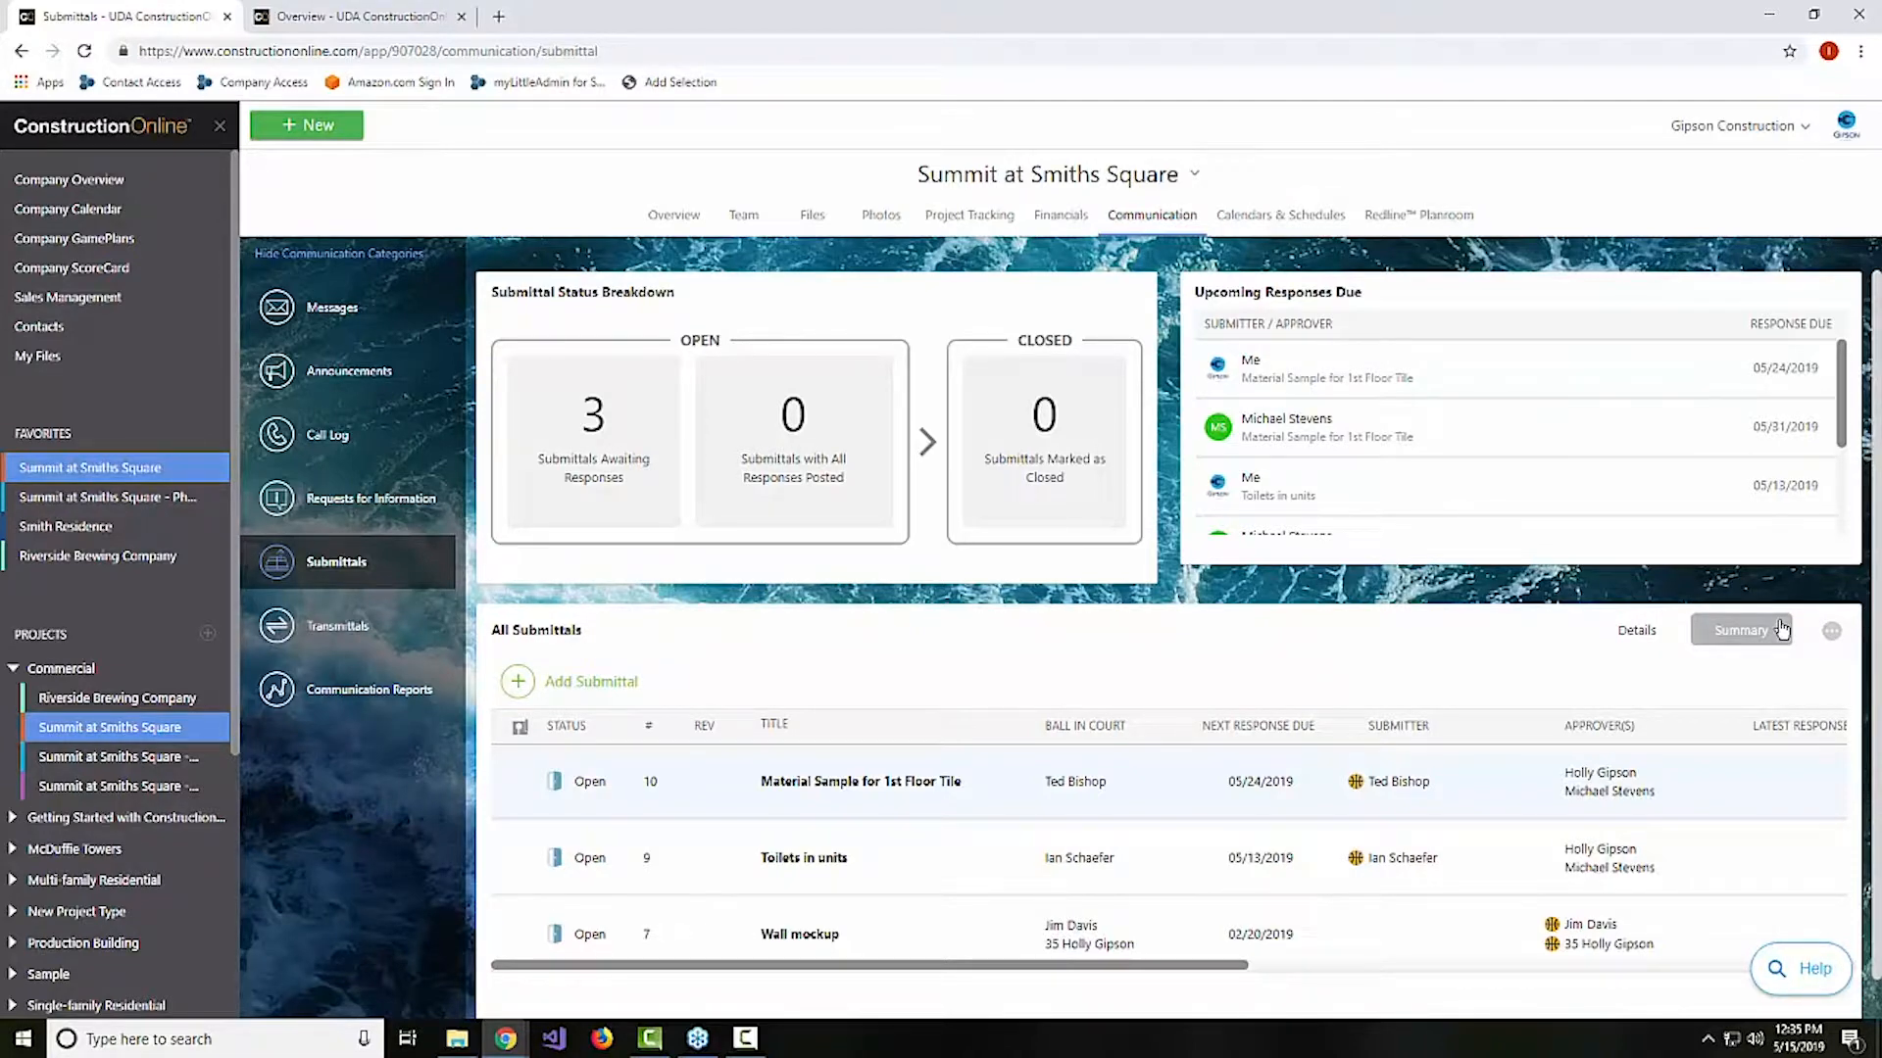
pyautogui.scroll(-1, 1717, 652)
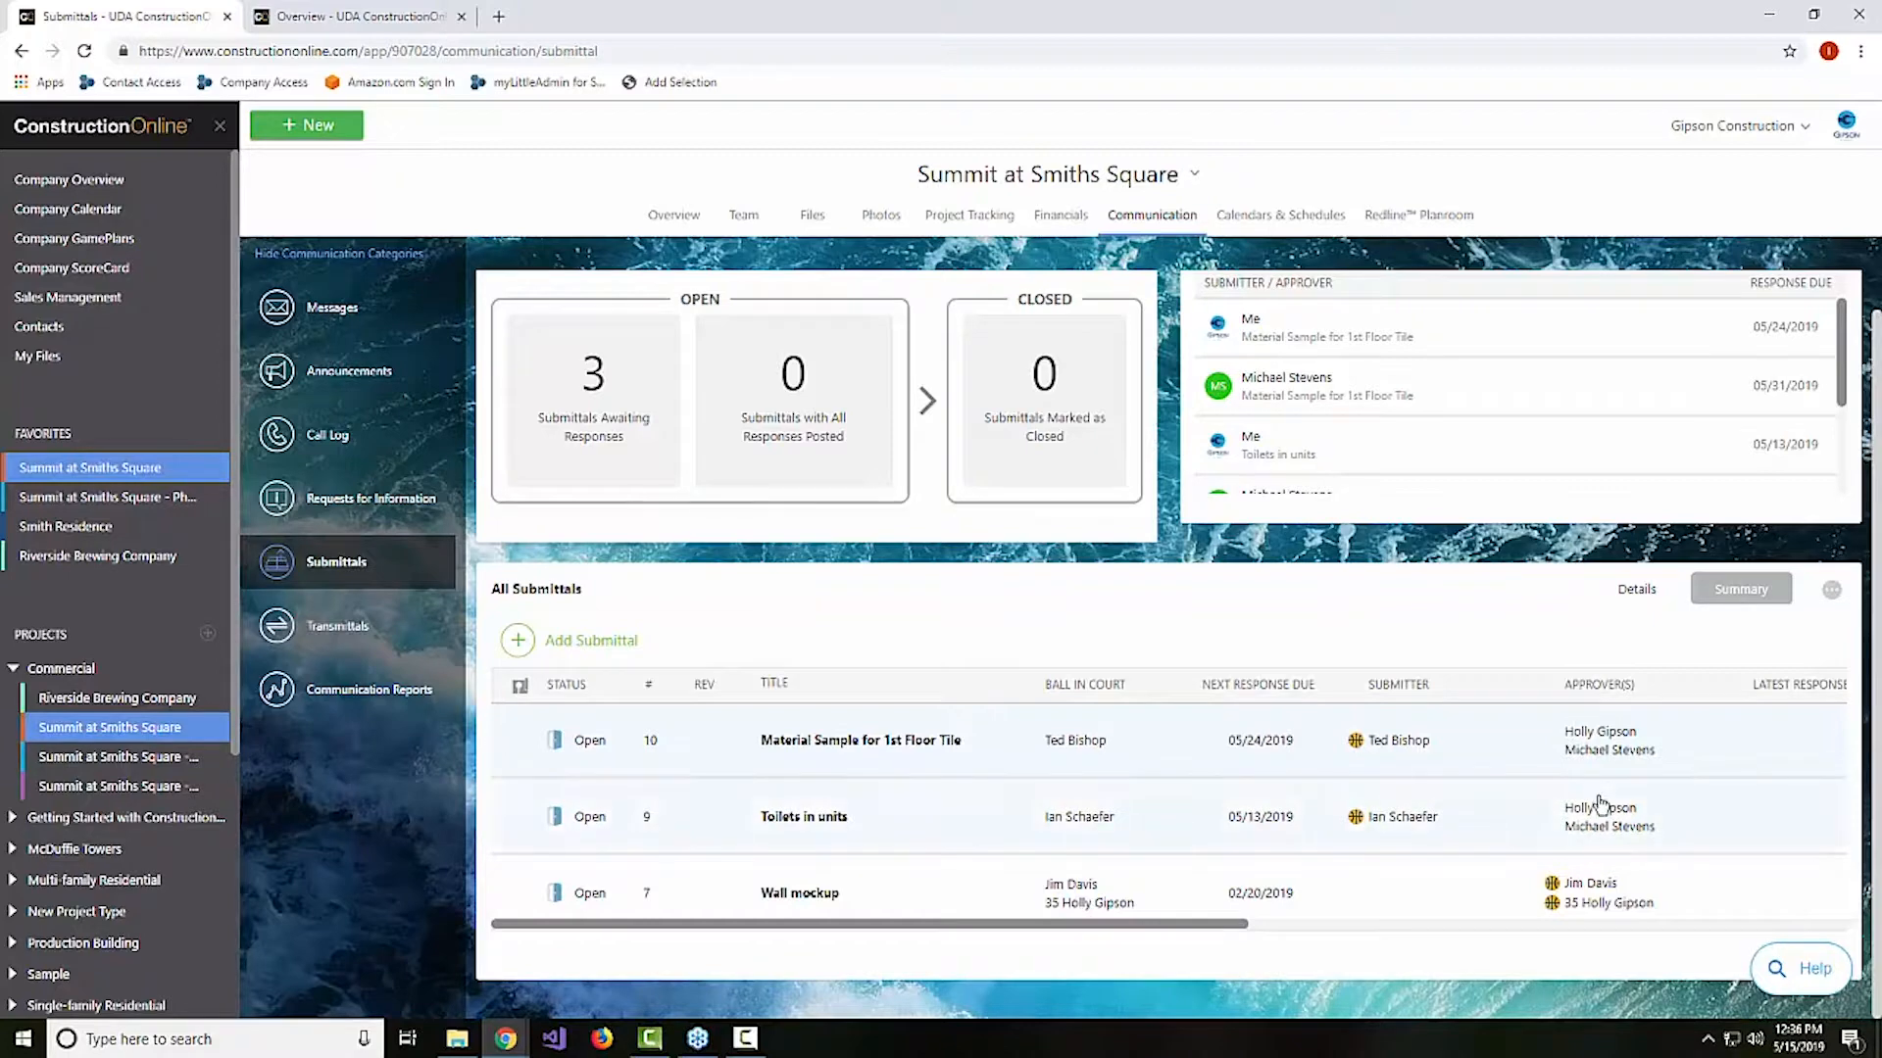
pyautogui.moveTo(1194, 925); pyautogui.dragTo(1031, 901)
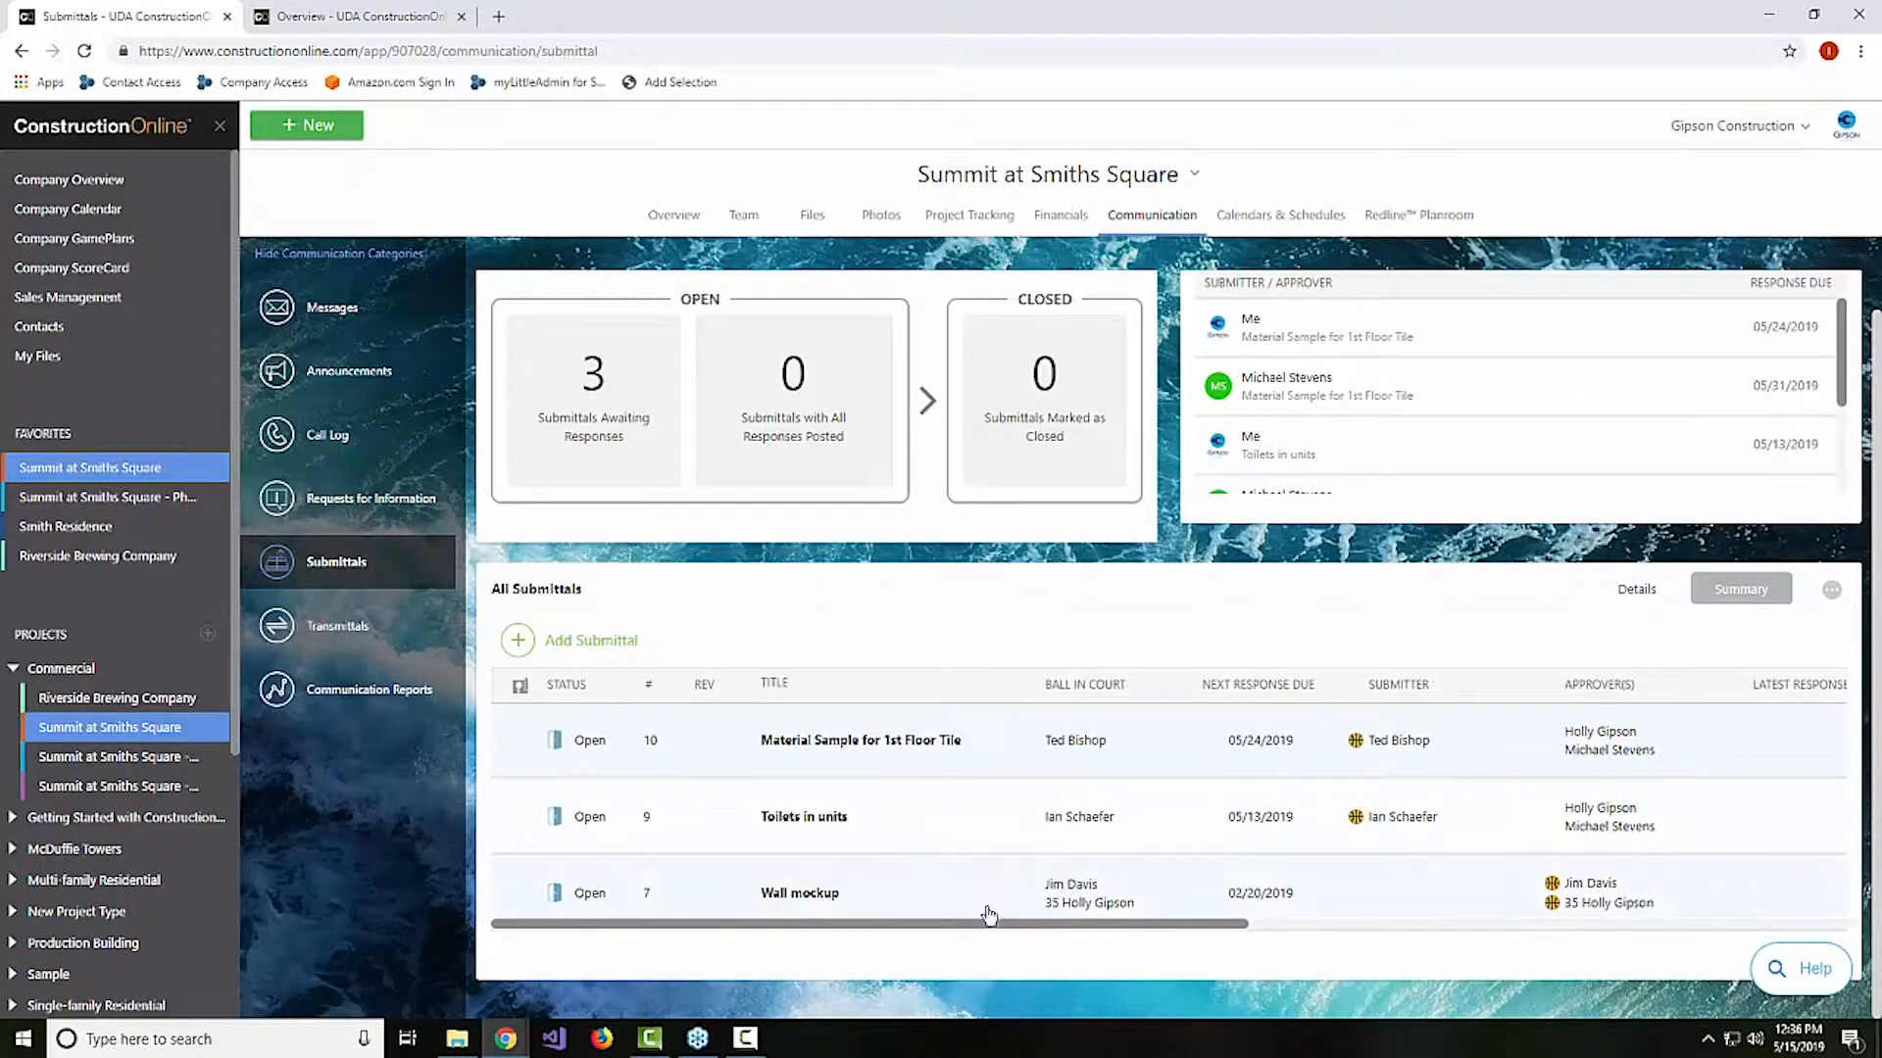
pyautogui.moveTo(990, 931); pyautogui.dragTo(1078, 929)
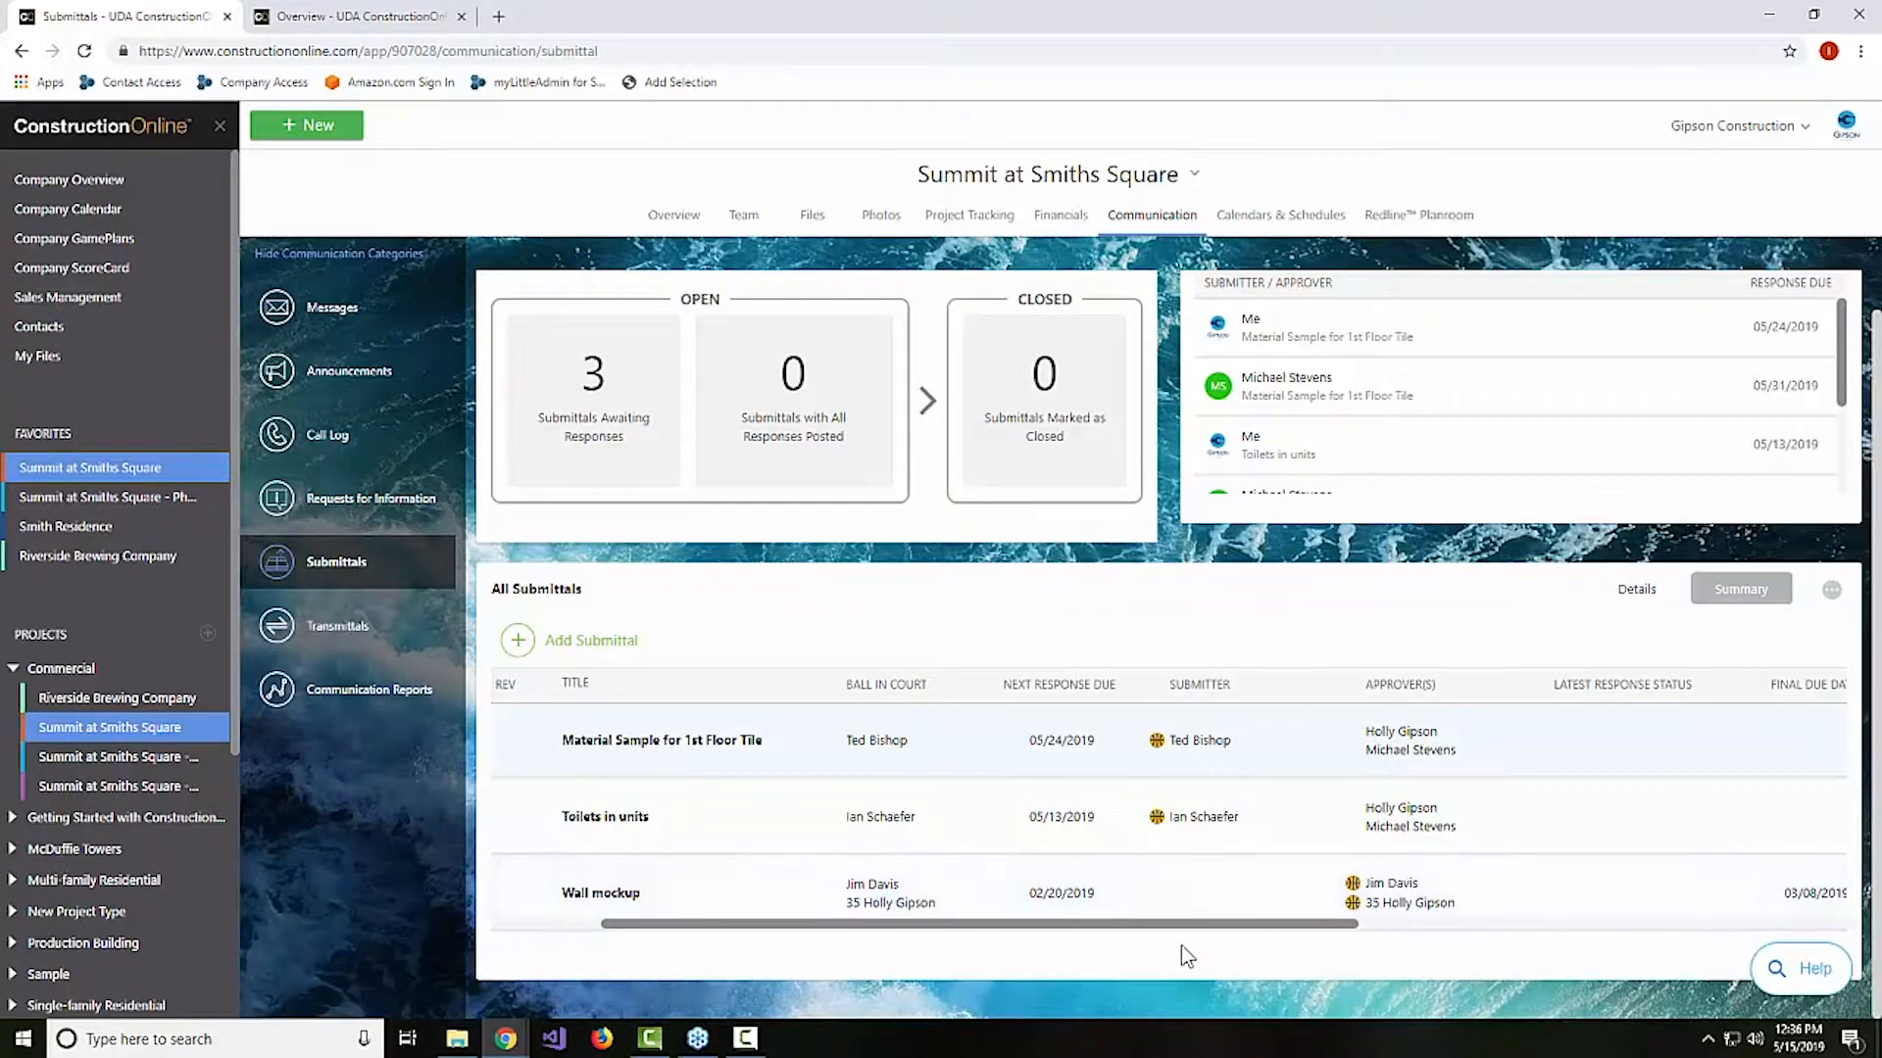
# Examine the approval workflow, type and due date columns of the submittals summary table
pyautogui.moveTo(1187, 925); pyautogui.dragTo(1381, 935)
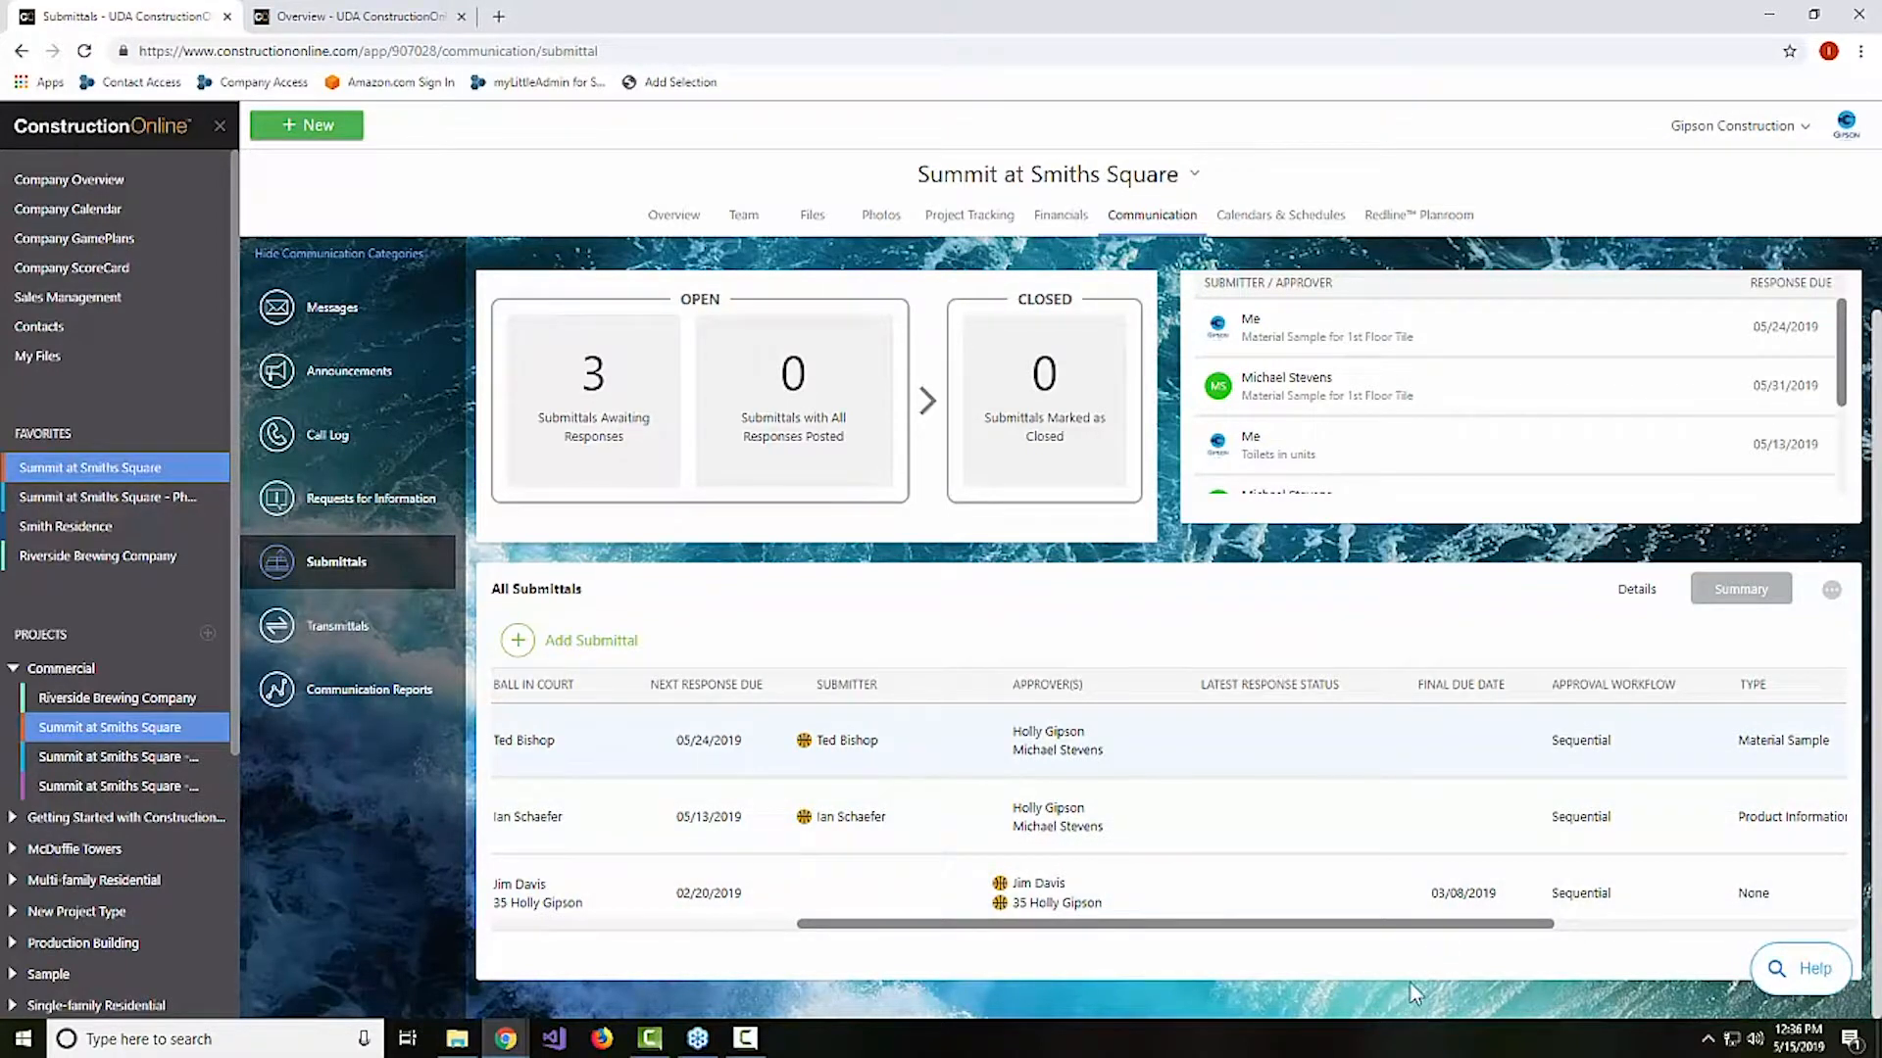
pyautogui.moveTo(929, 927); pyautogui.dragTo(652, 927)
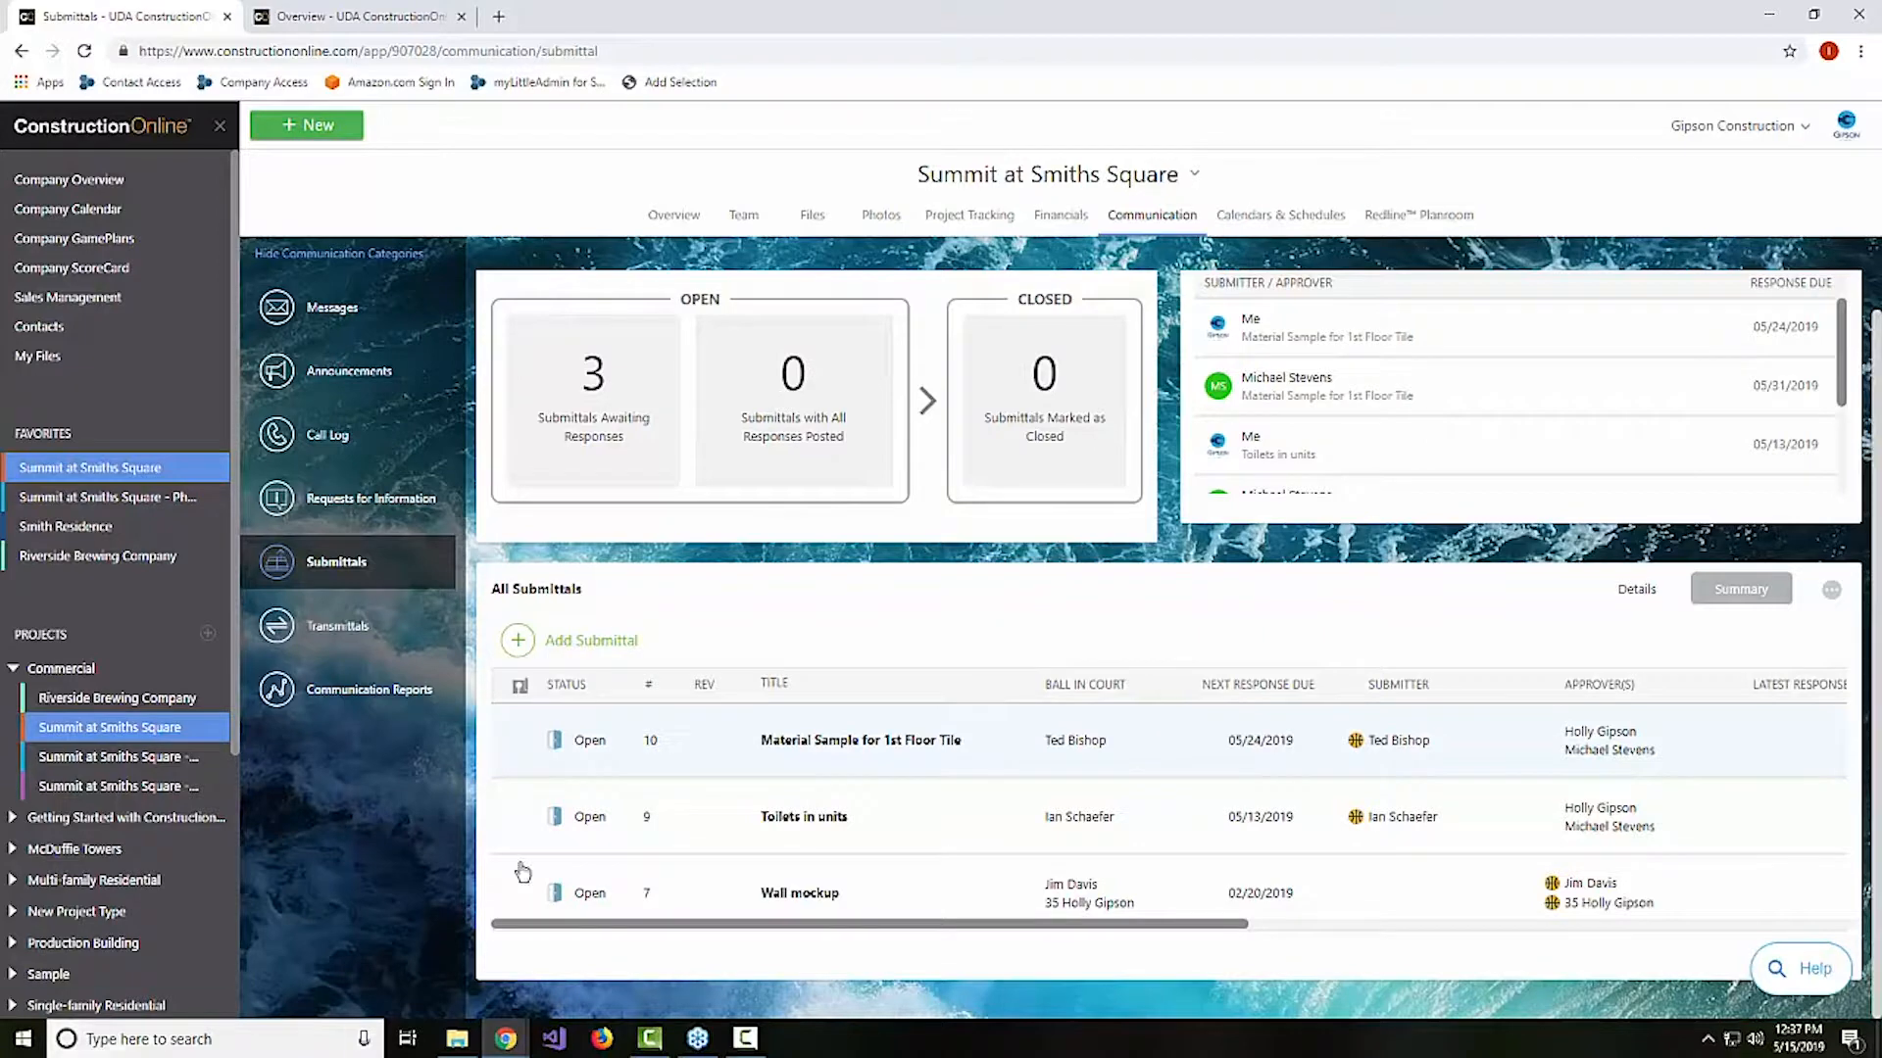
pyautogui.rightClick(590, 758)
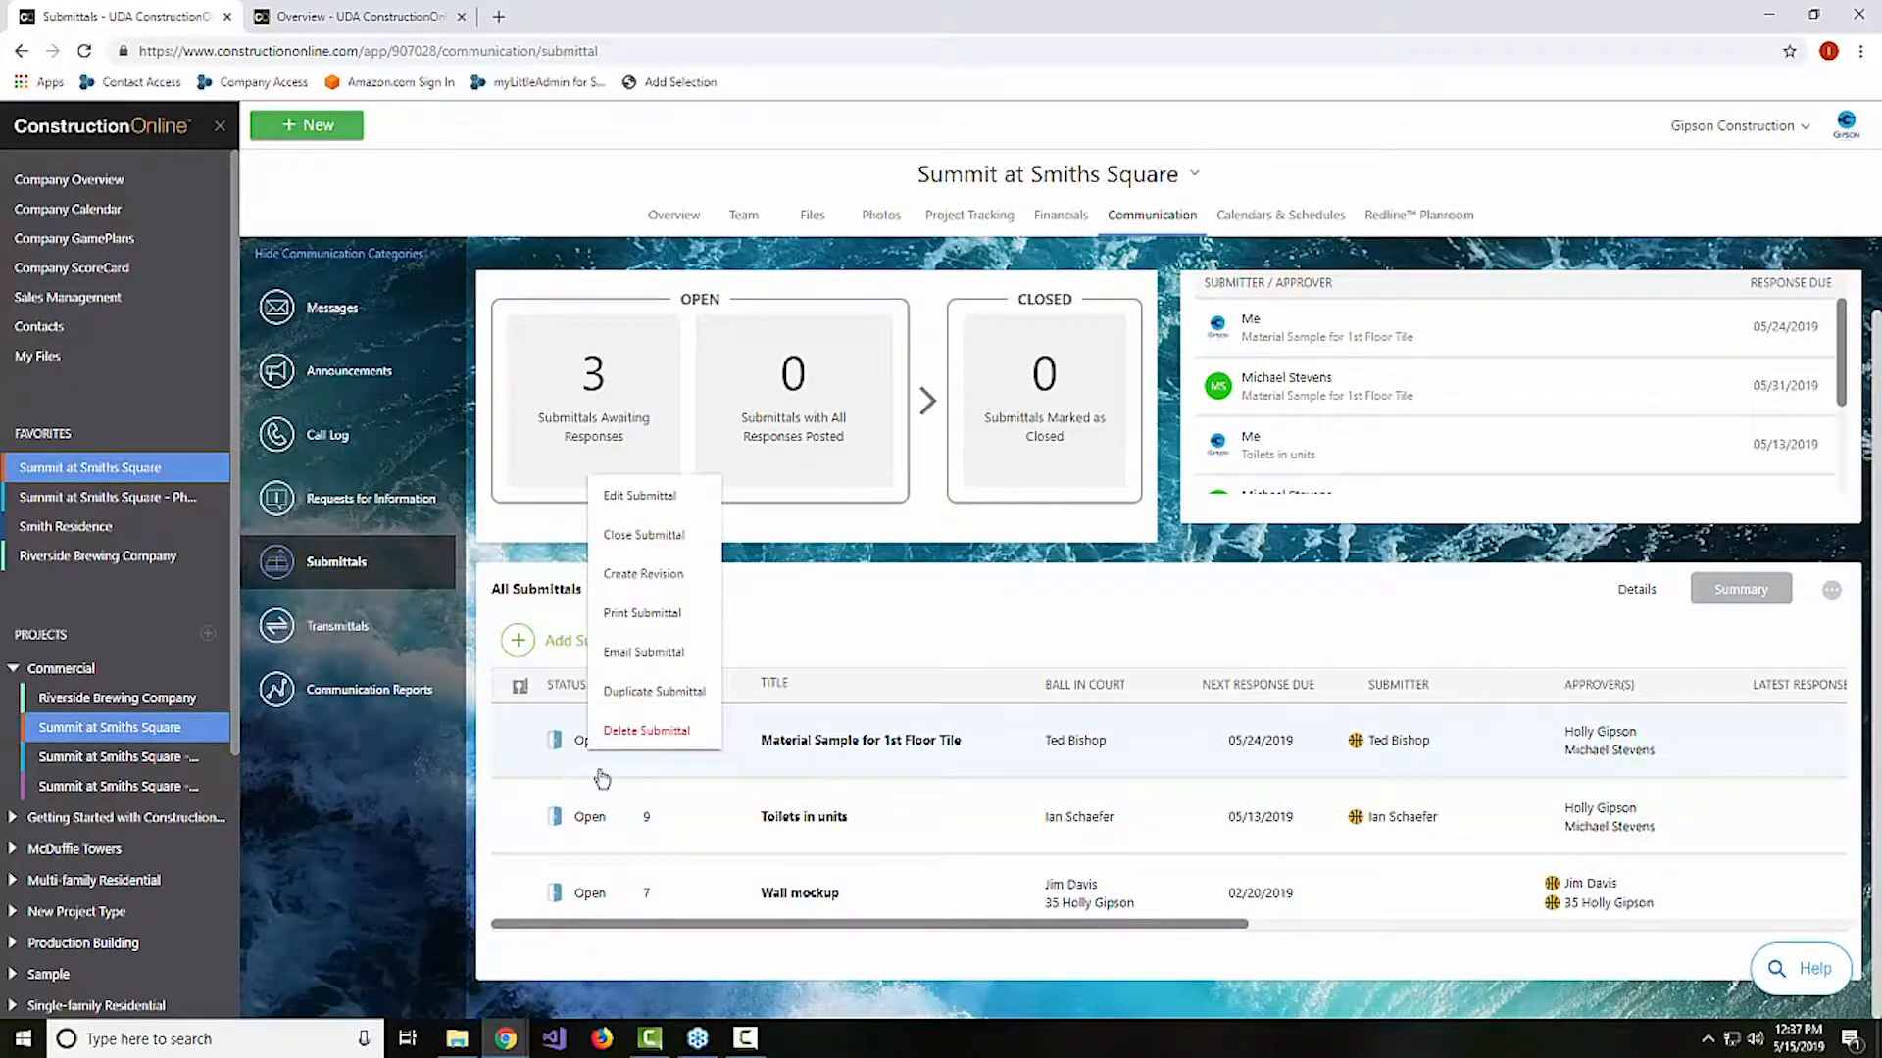
pyautogui.click(662, 503)
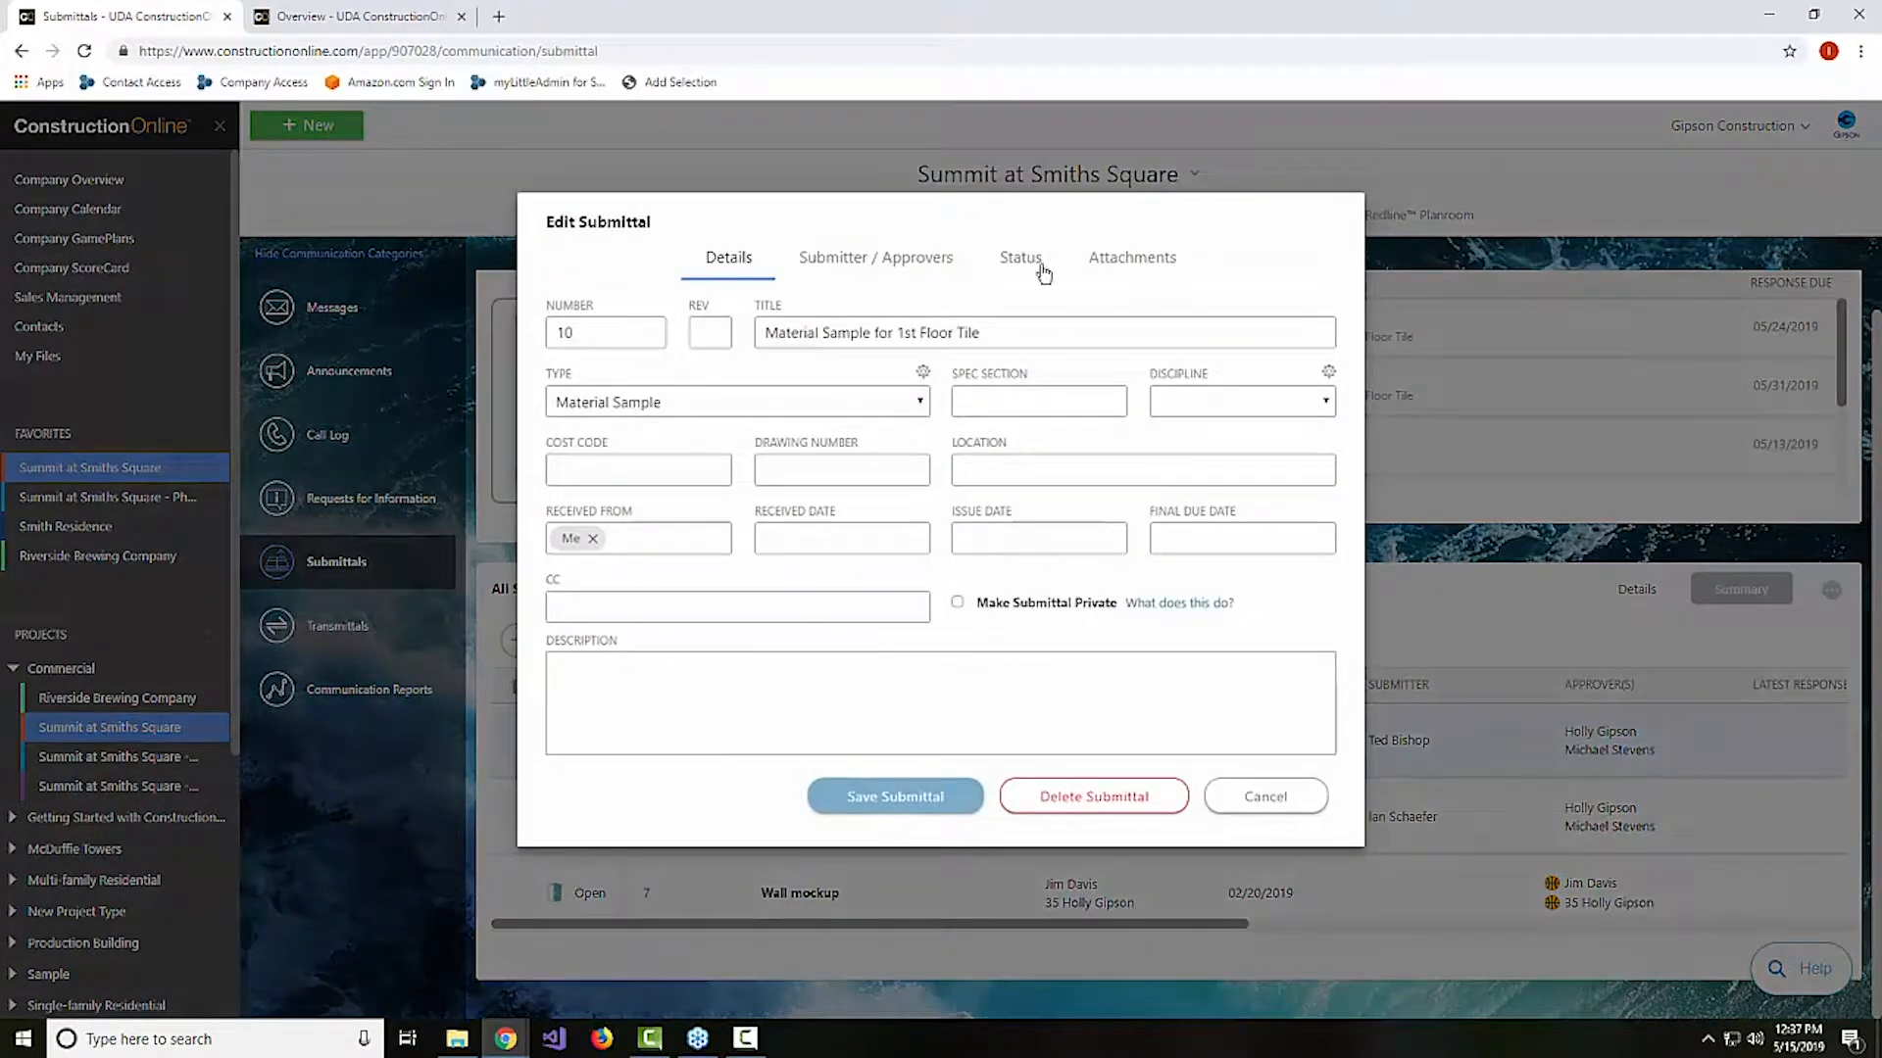
pyautogui.click(1020, 258)
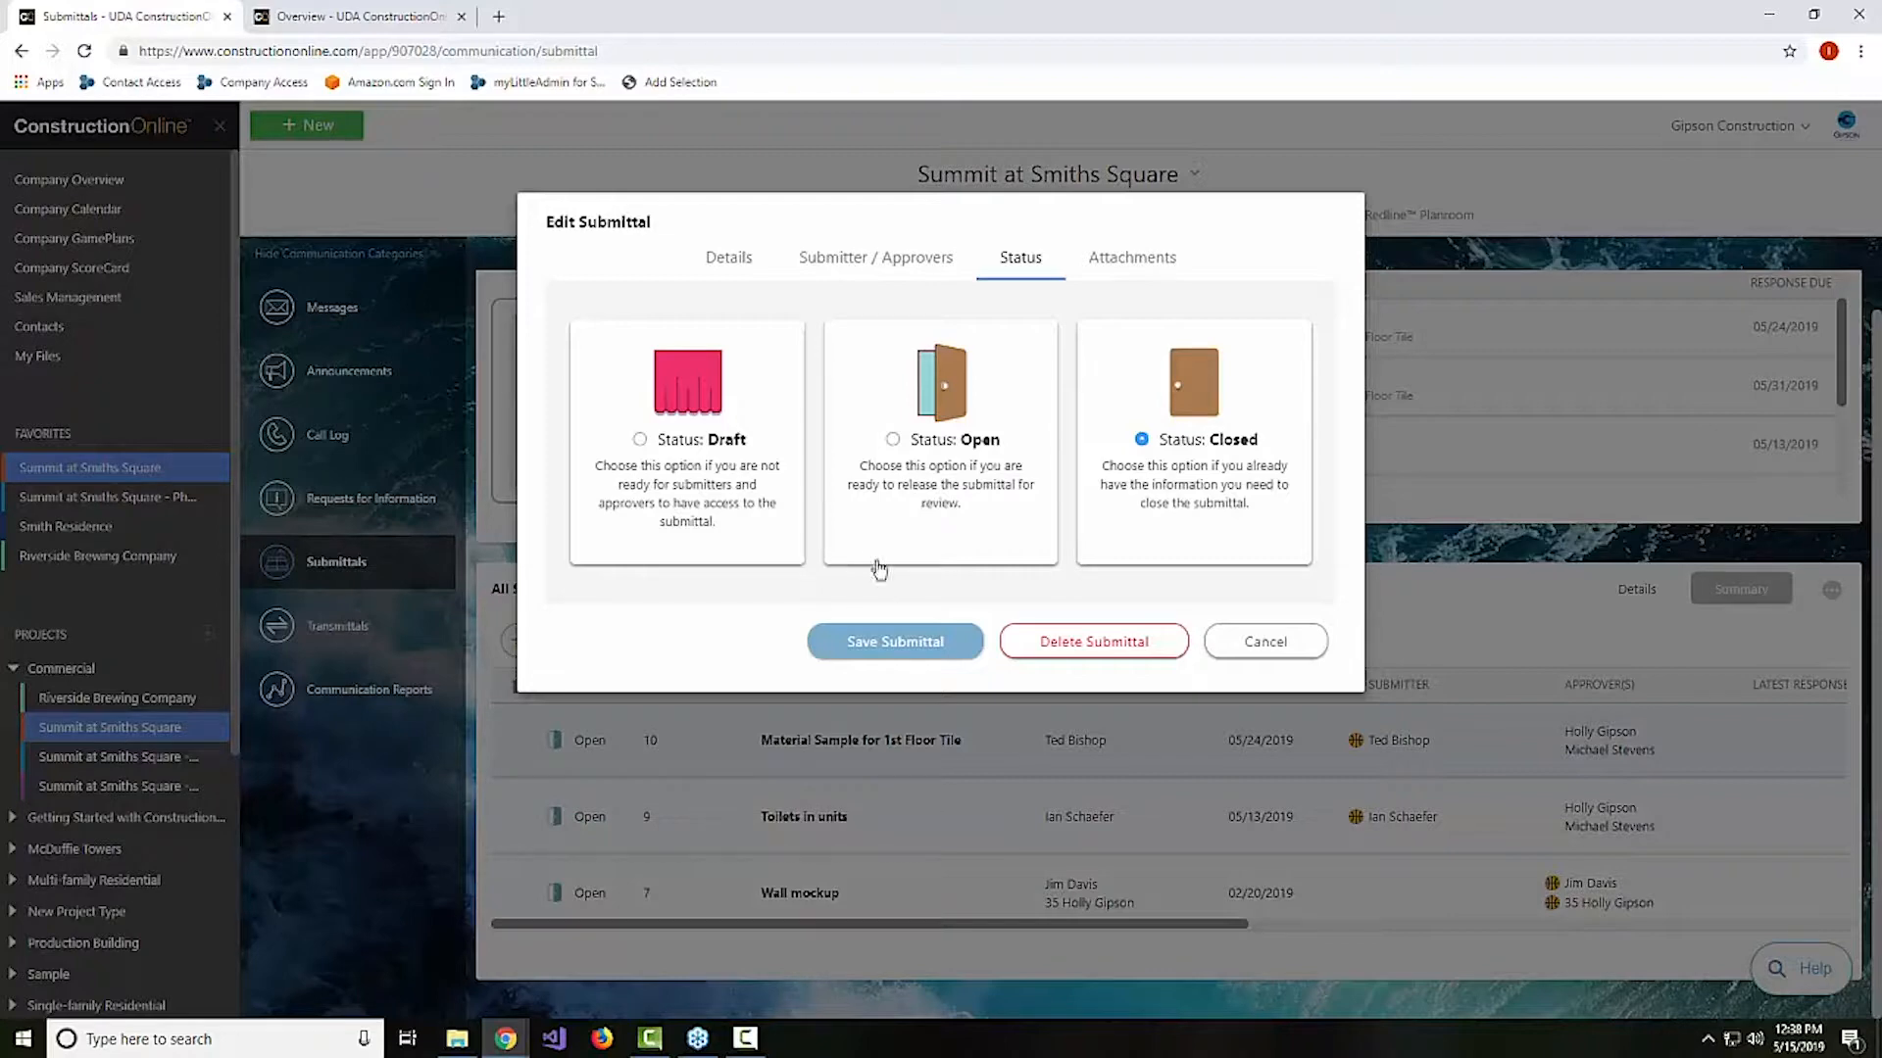
pyautogui.click(1262, 649)
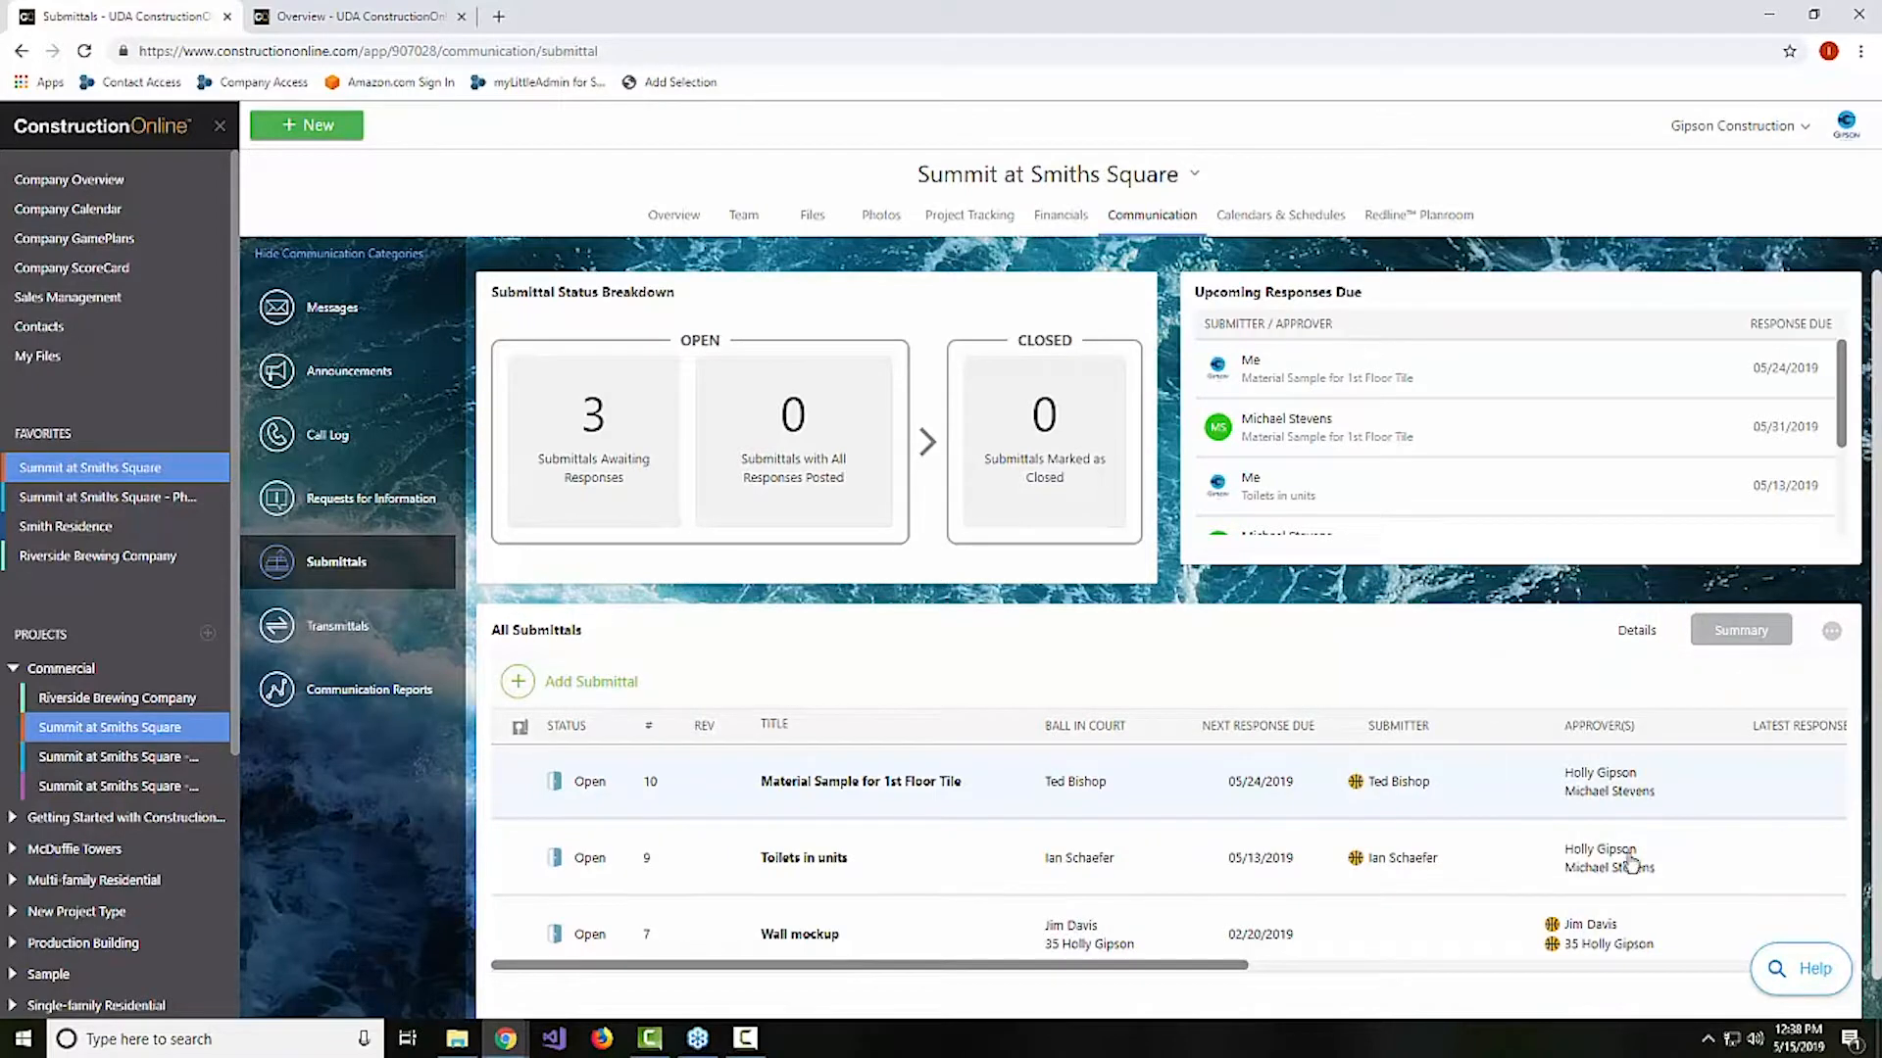
# Close the Material Sample for 1st Floor Tile submittal and send the summary emails to its participants
pyautogui.rightClick(903, 787)
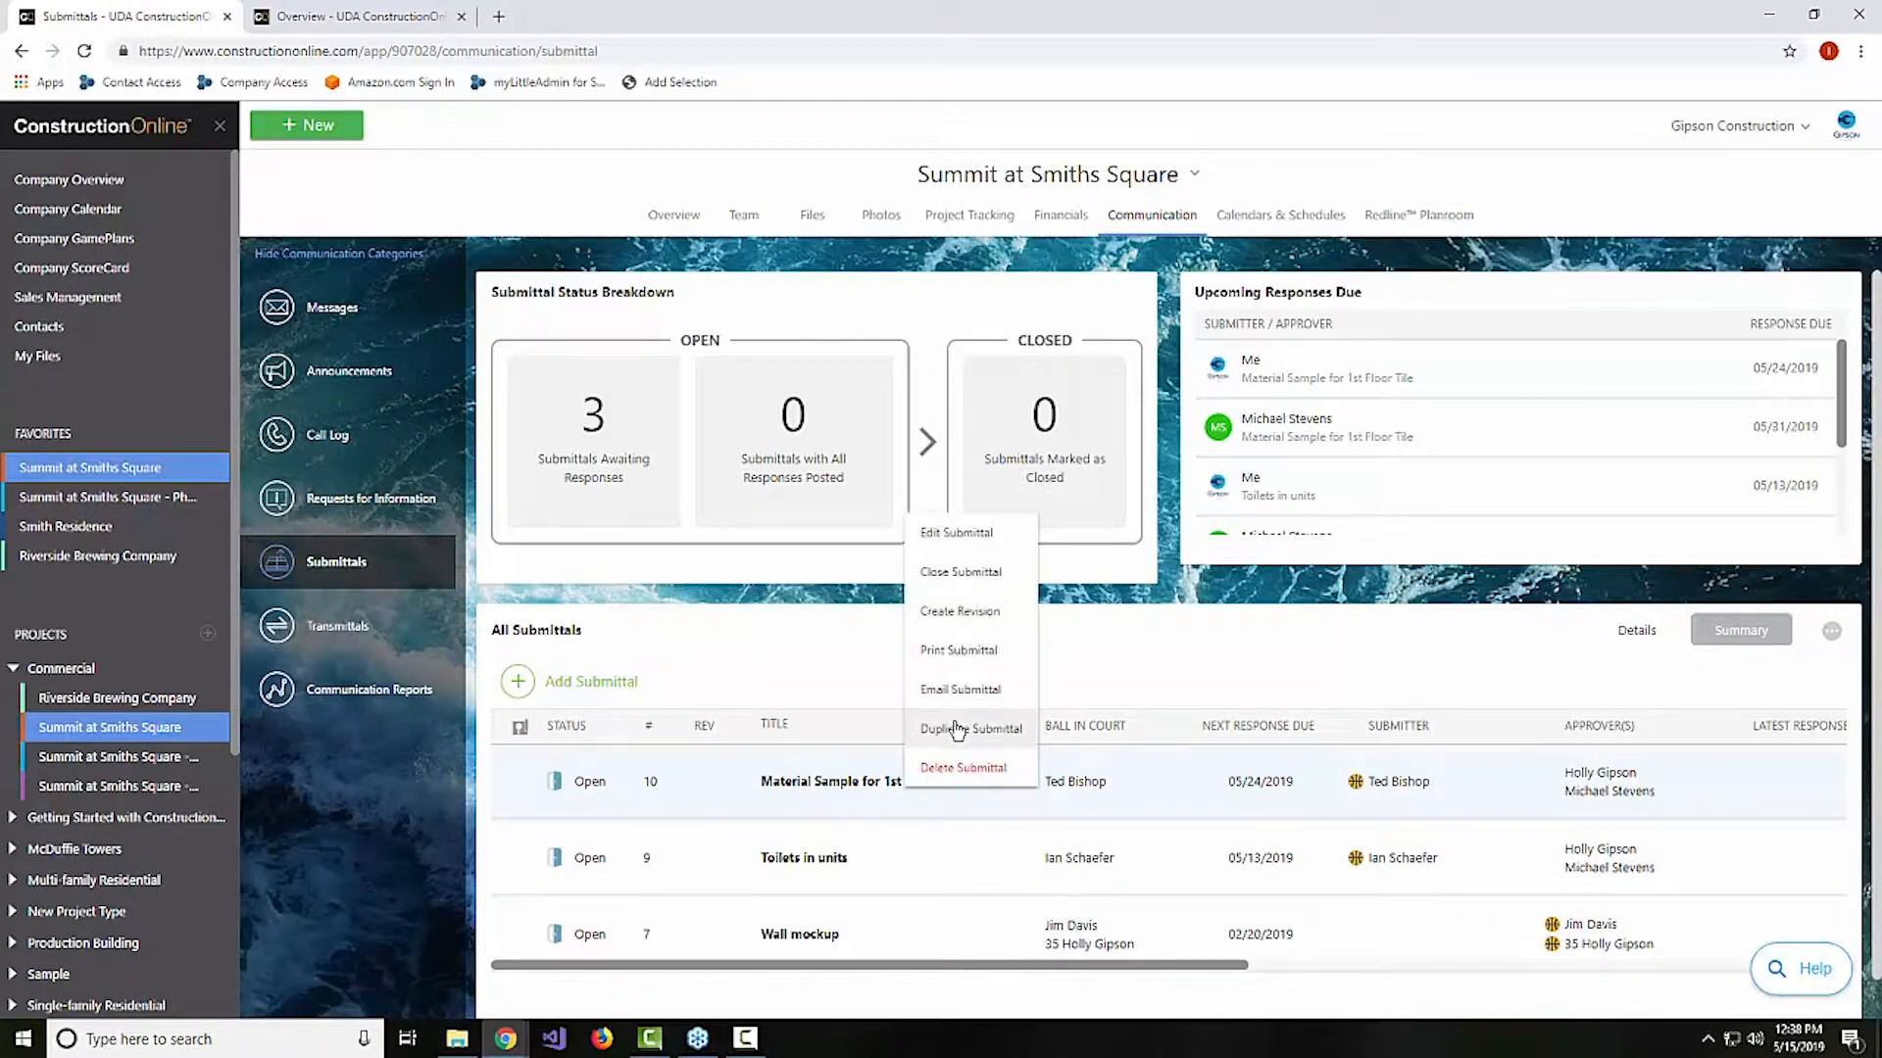
pyautogui.click(956, 572)
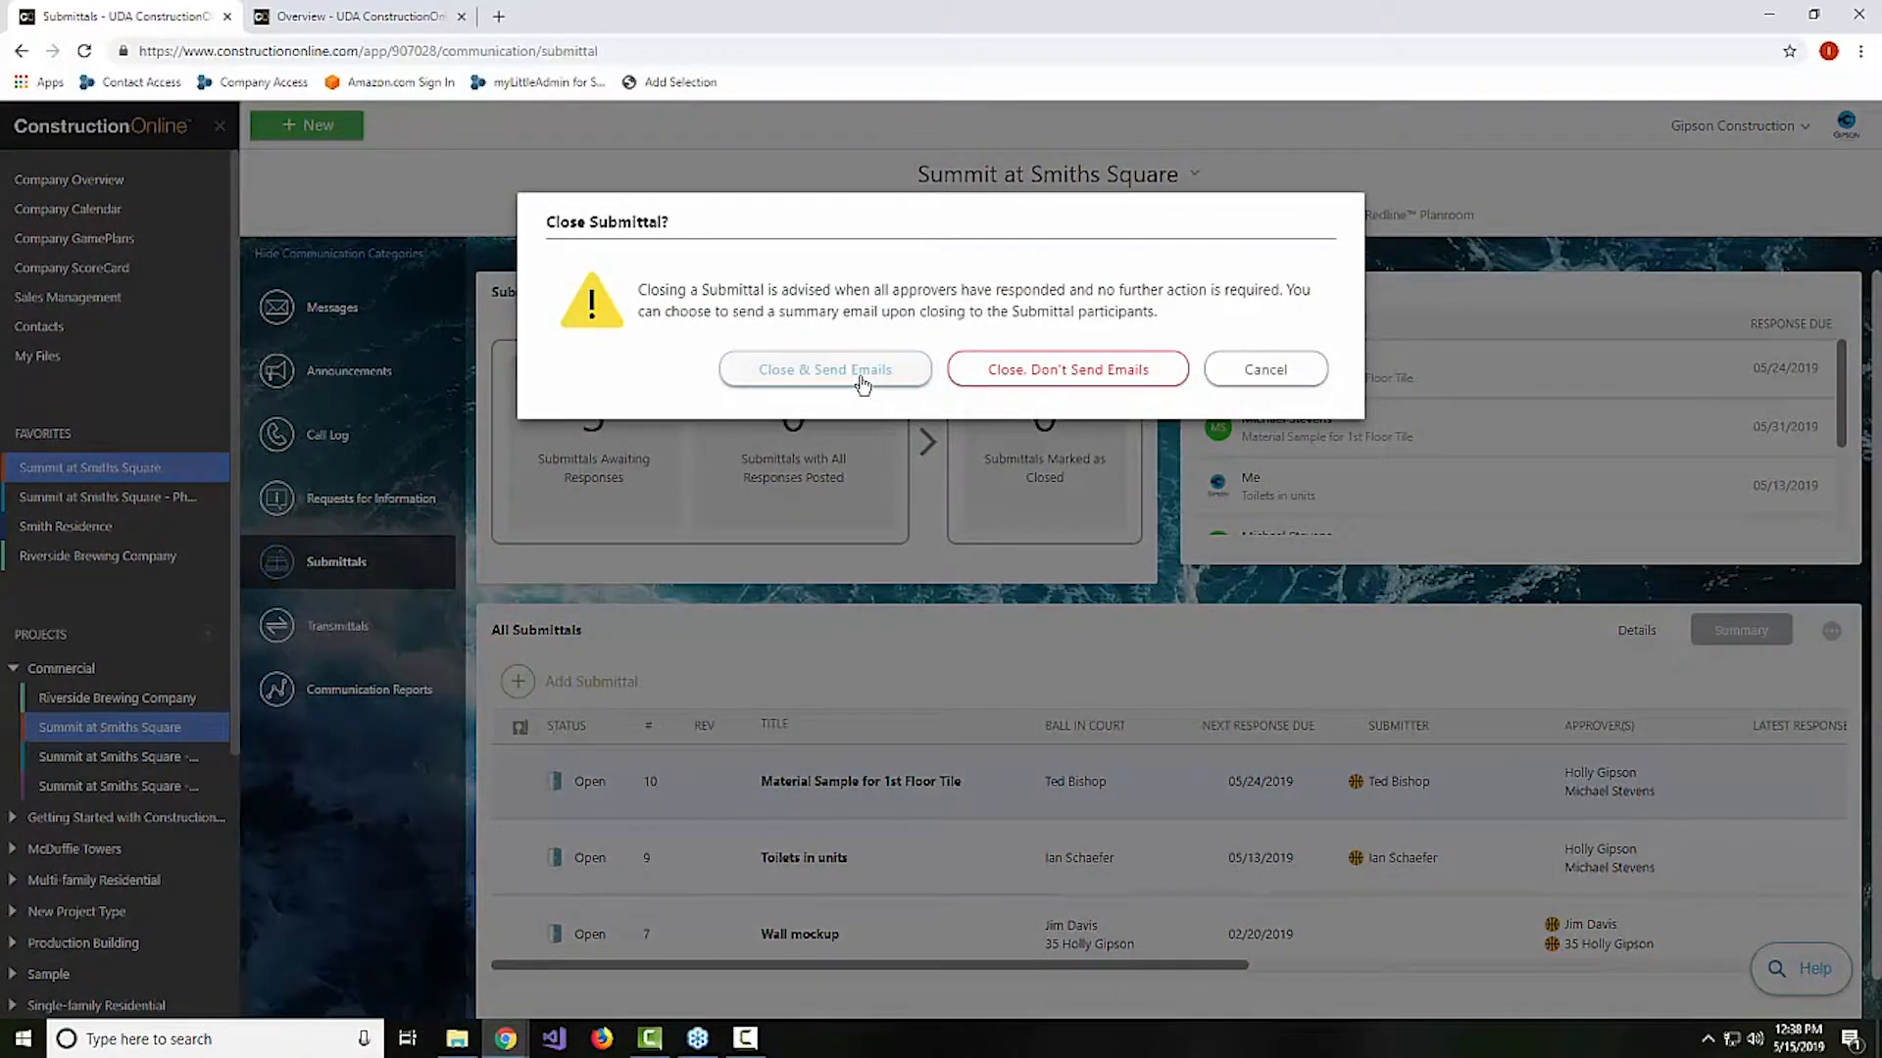
pyautogui.click(862, 383)
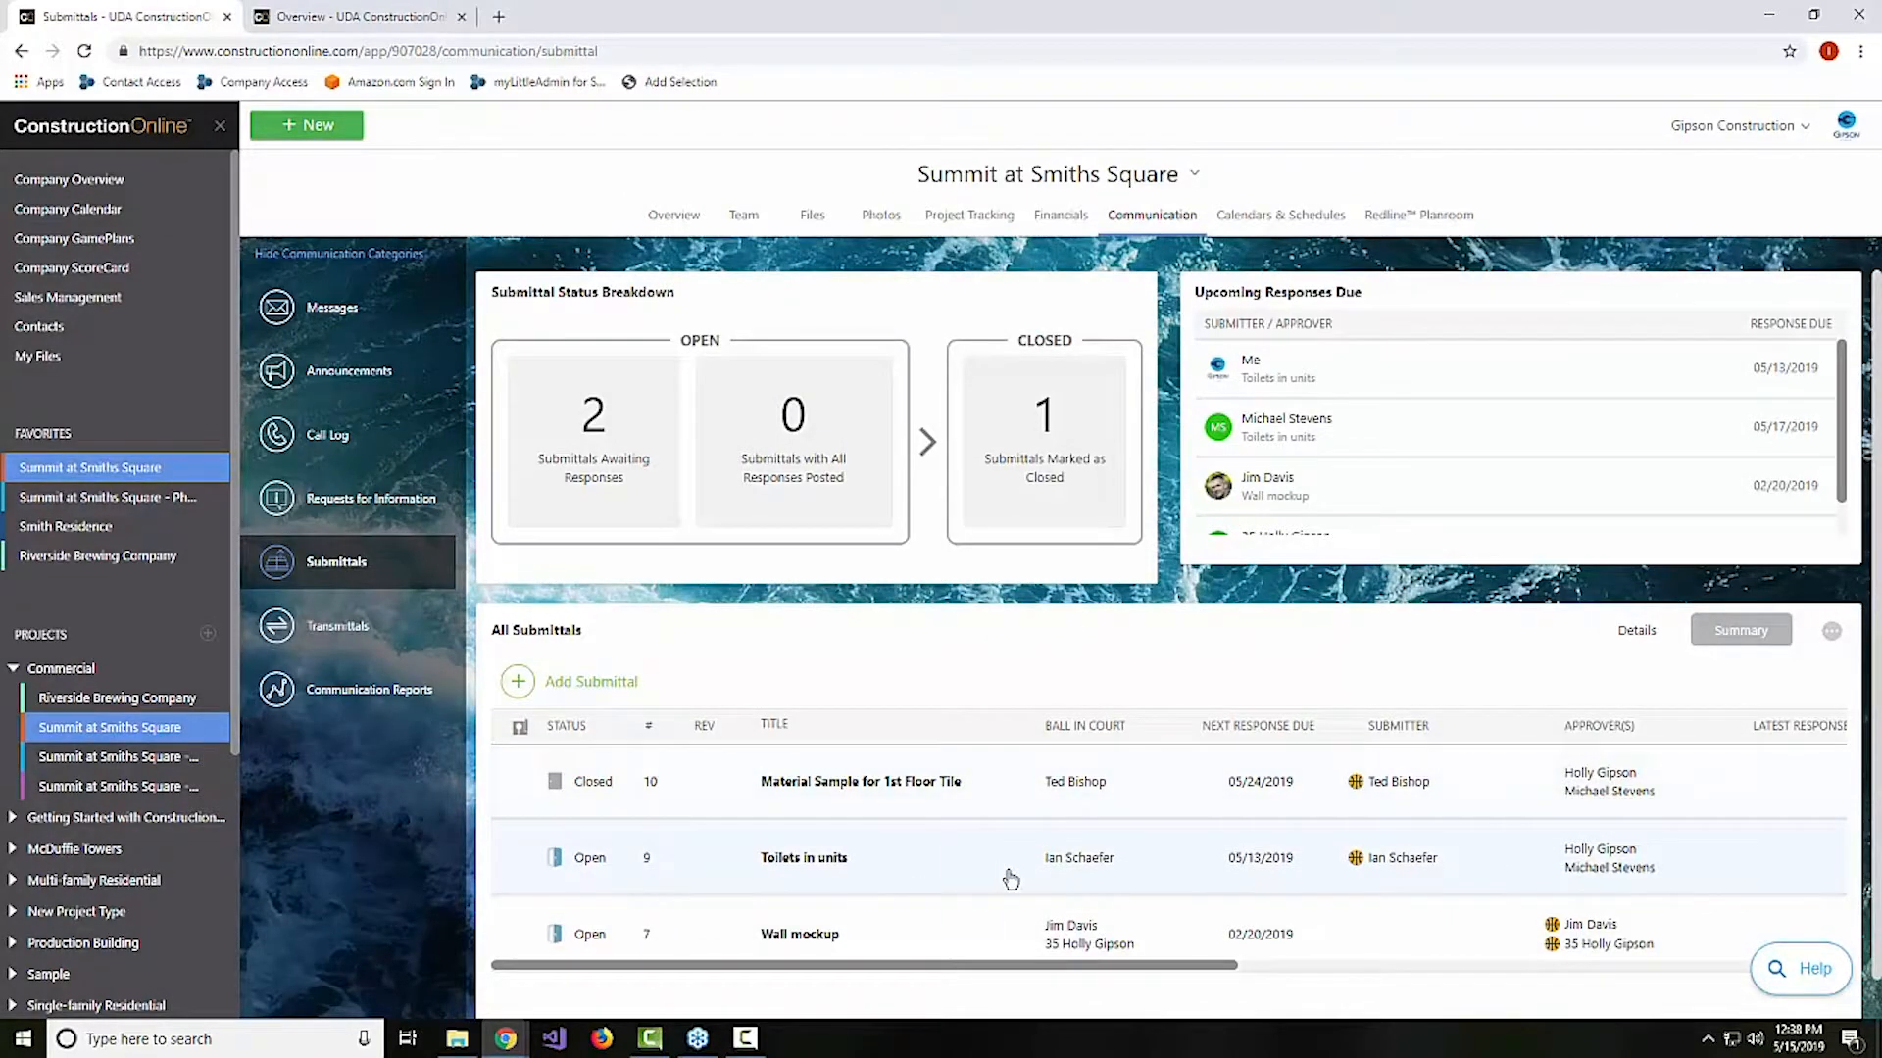
# Show the submittals in the details view and filter them to those awaiting responses, with Toilets in units selected
pyautogui.scroll(-1, 1010, 877)
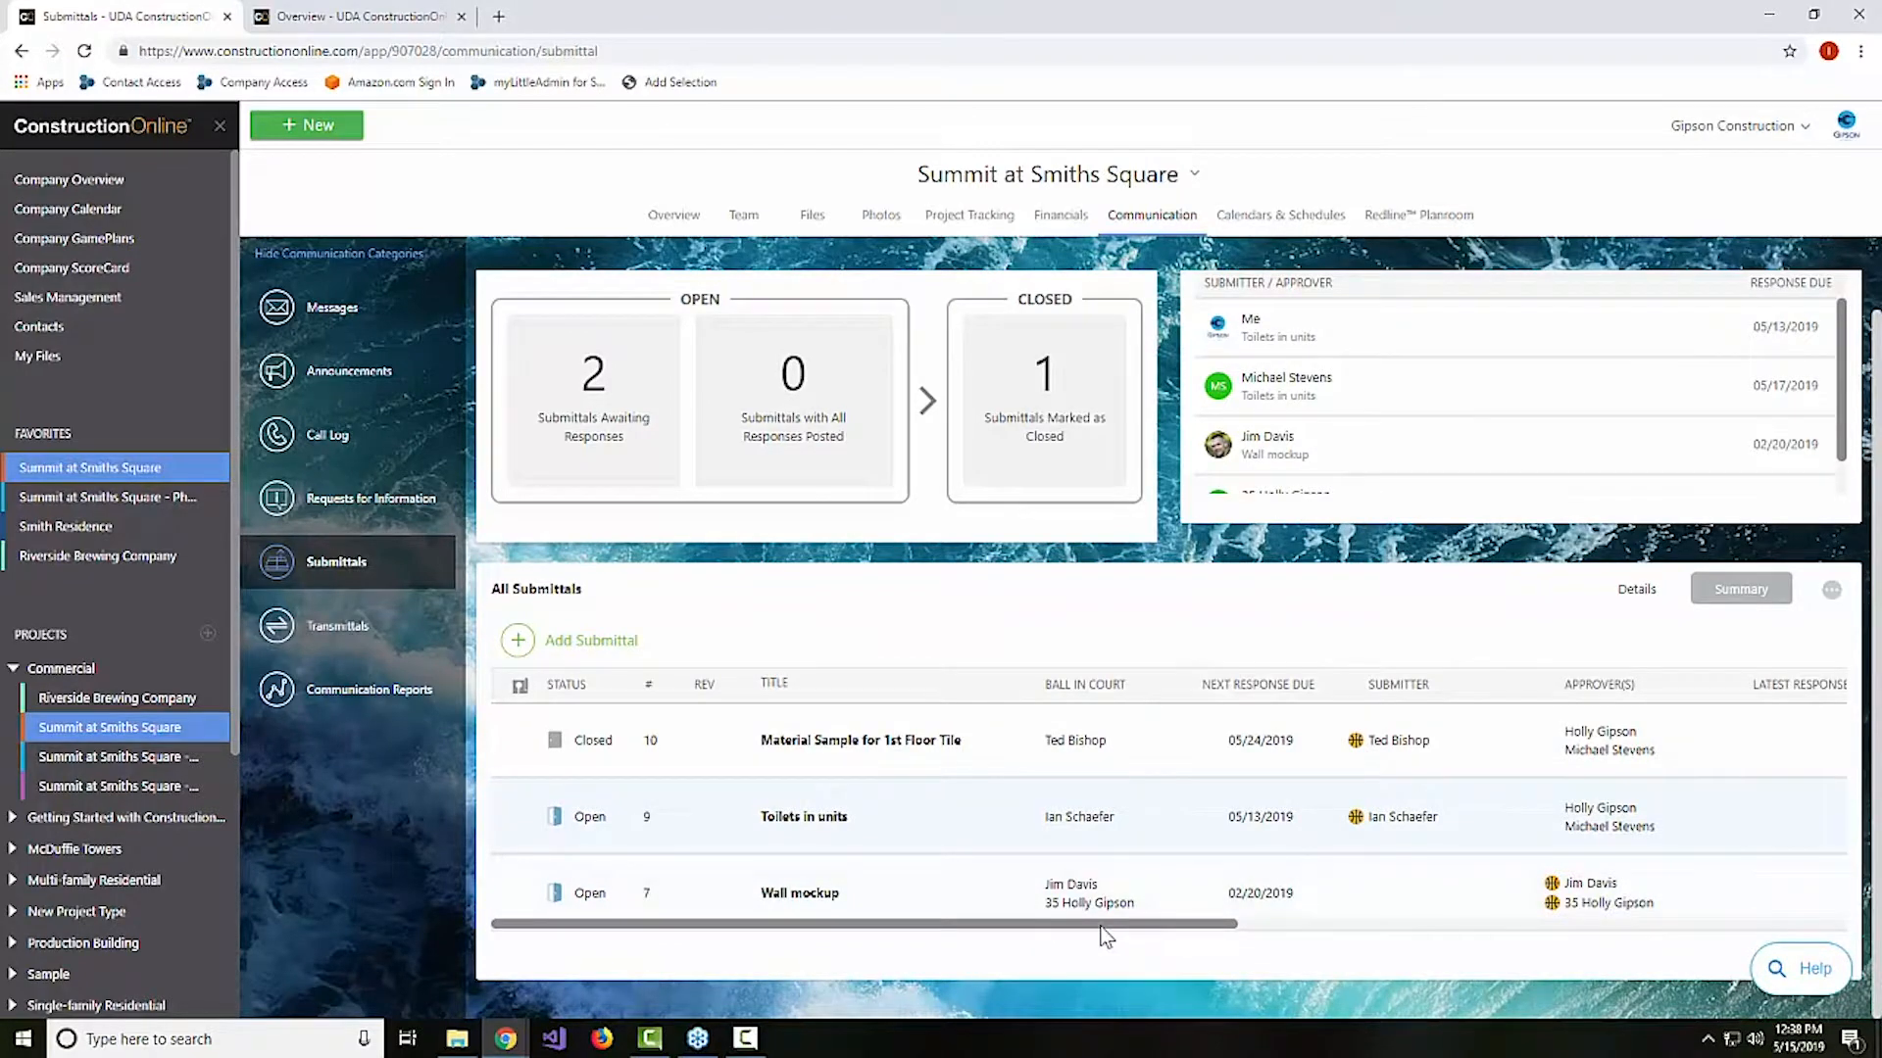
pyautogui.click(1635, 589)
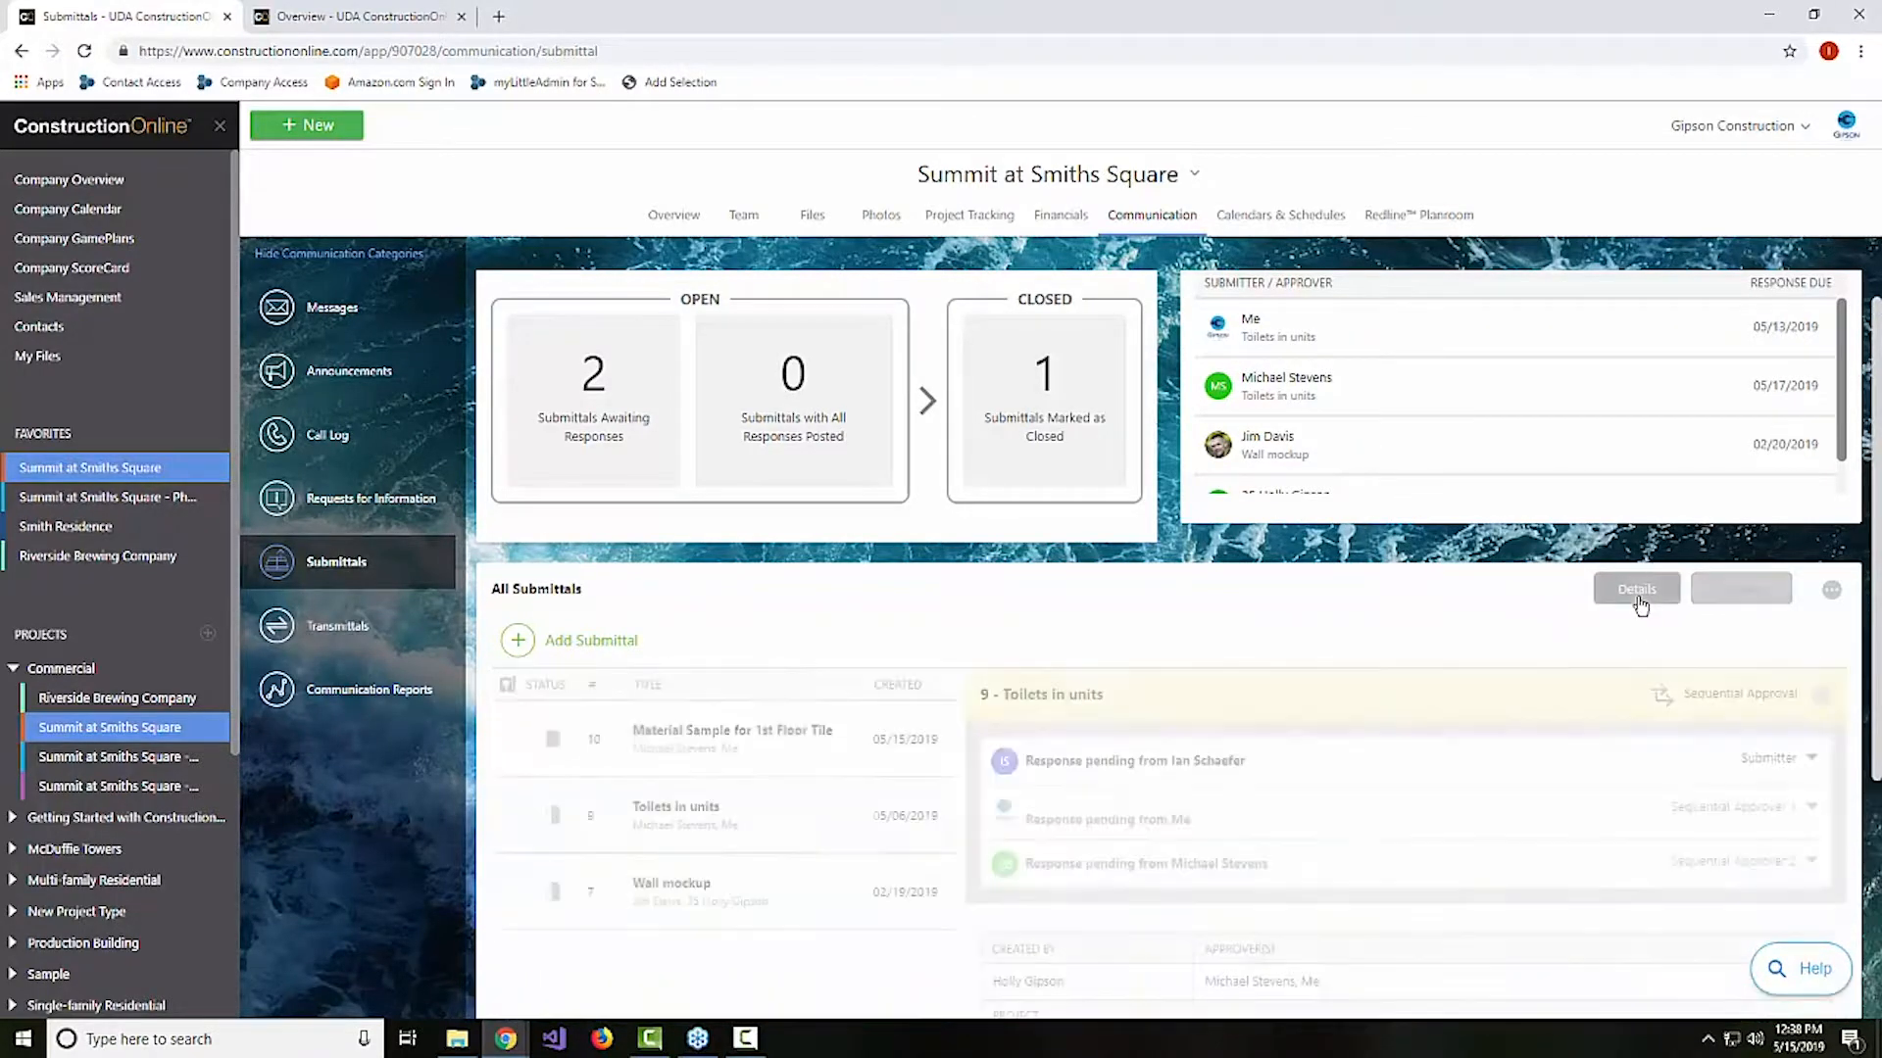
pyautogui.click(725, 742)
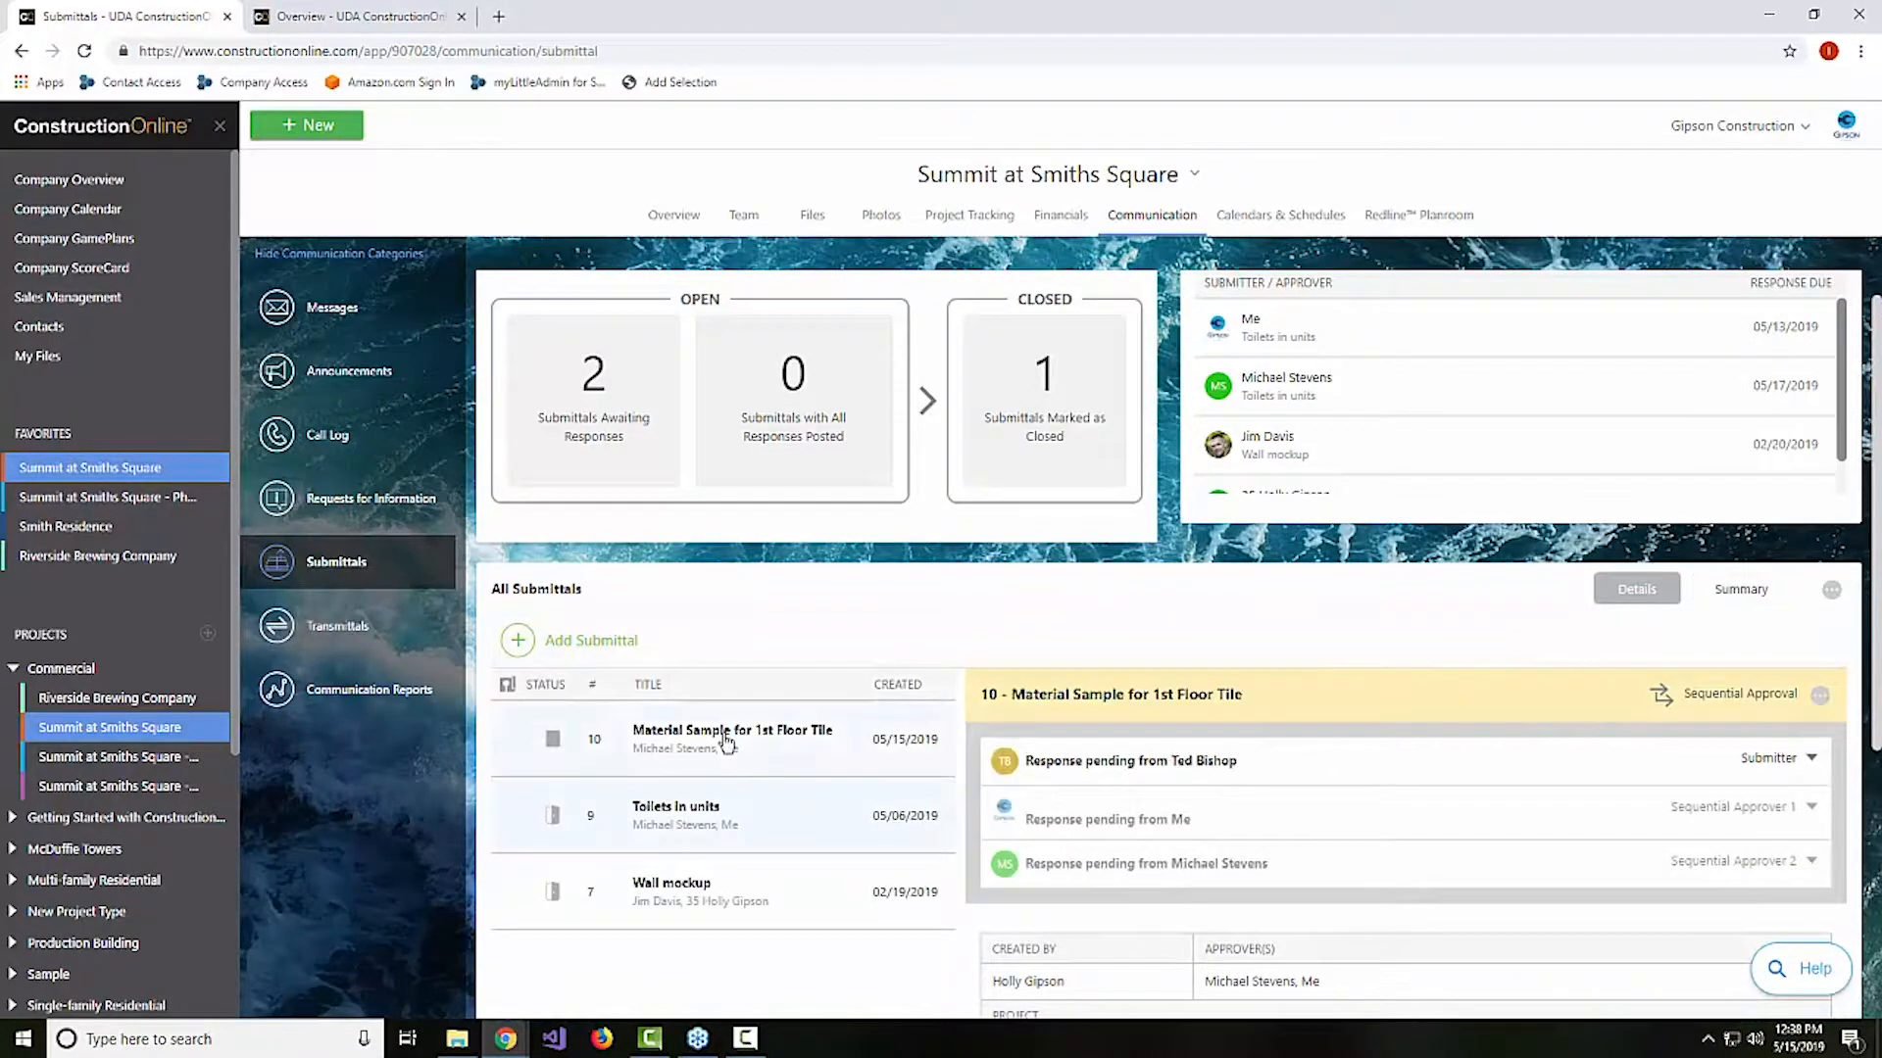
pyautogui.click(708, 814)
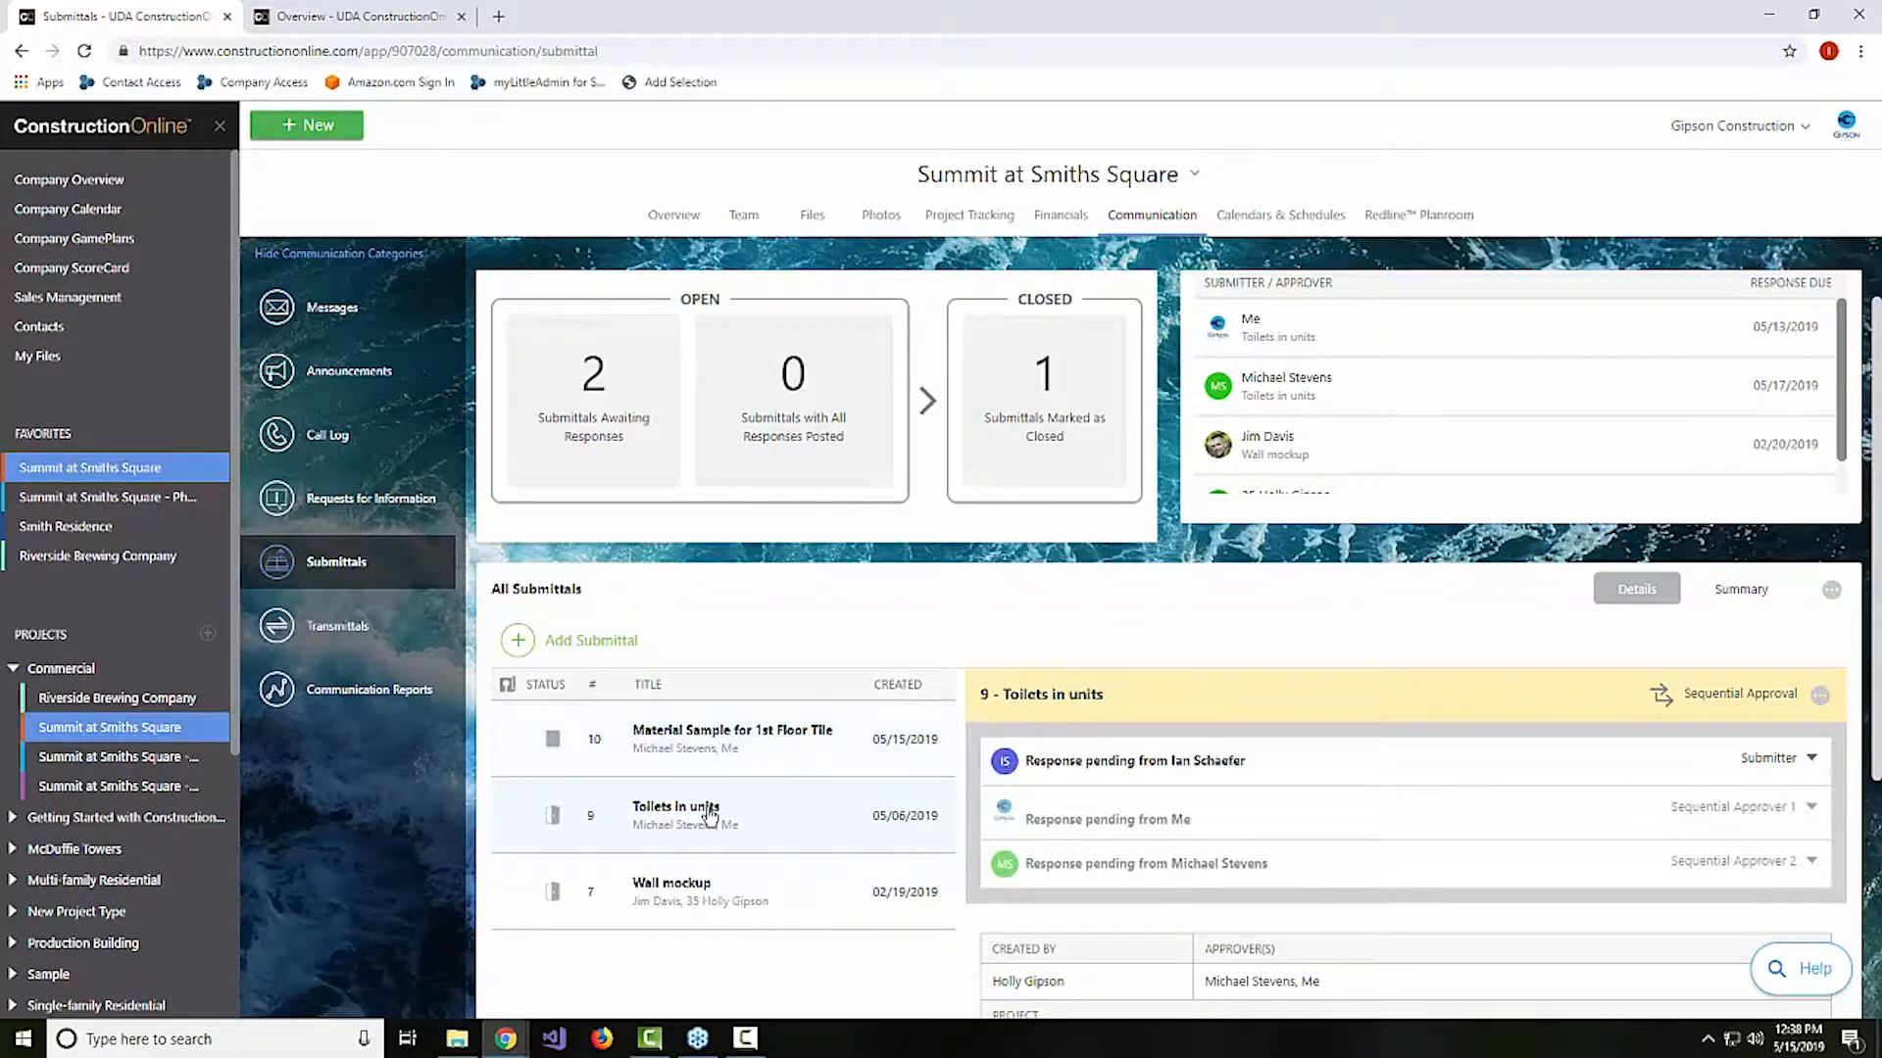
pyautogui.scroll(-1, 720, 784)
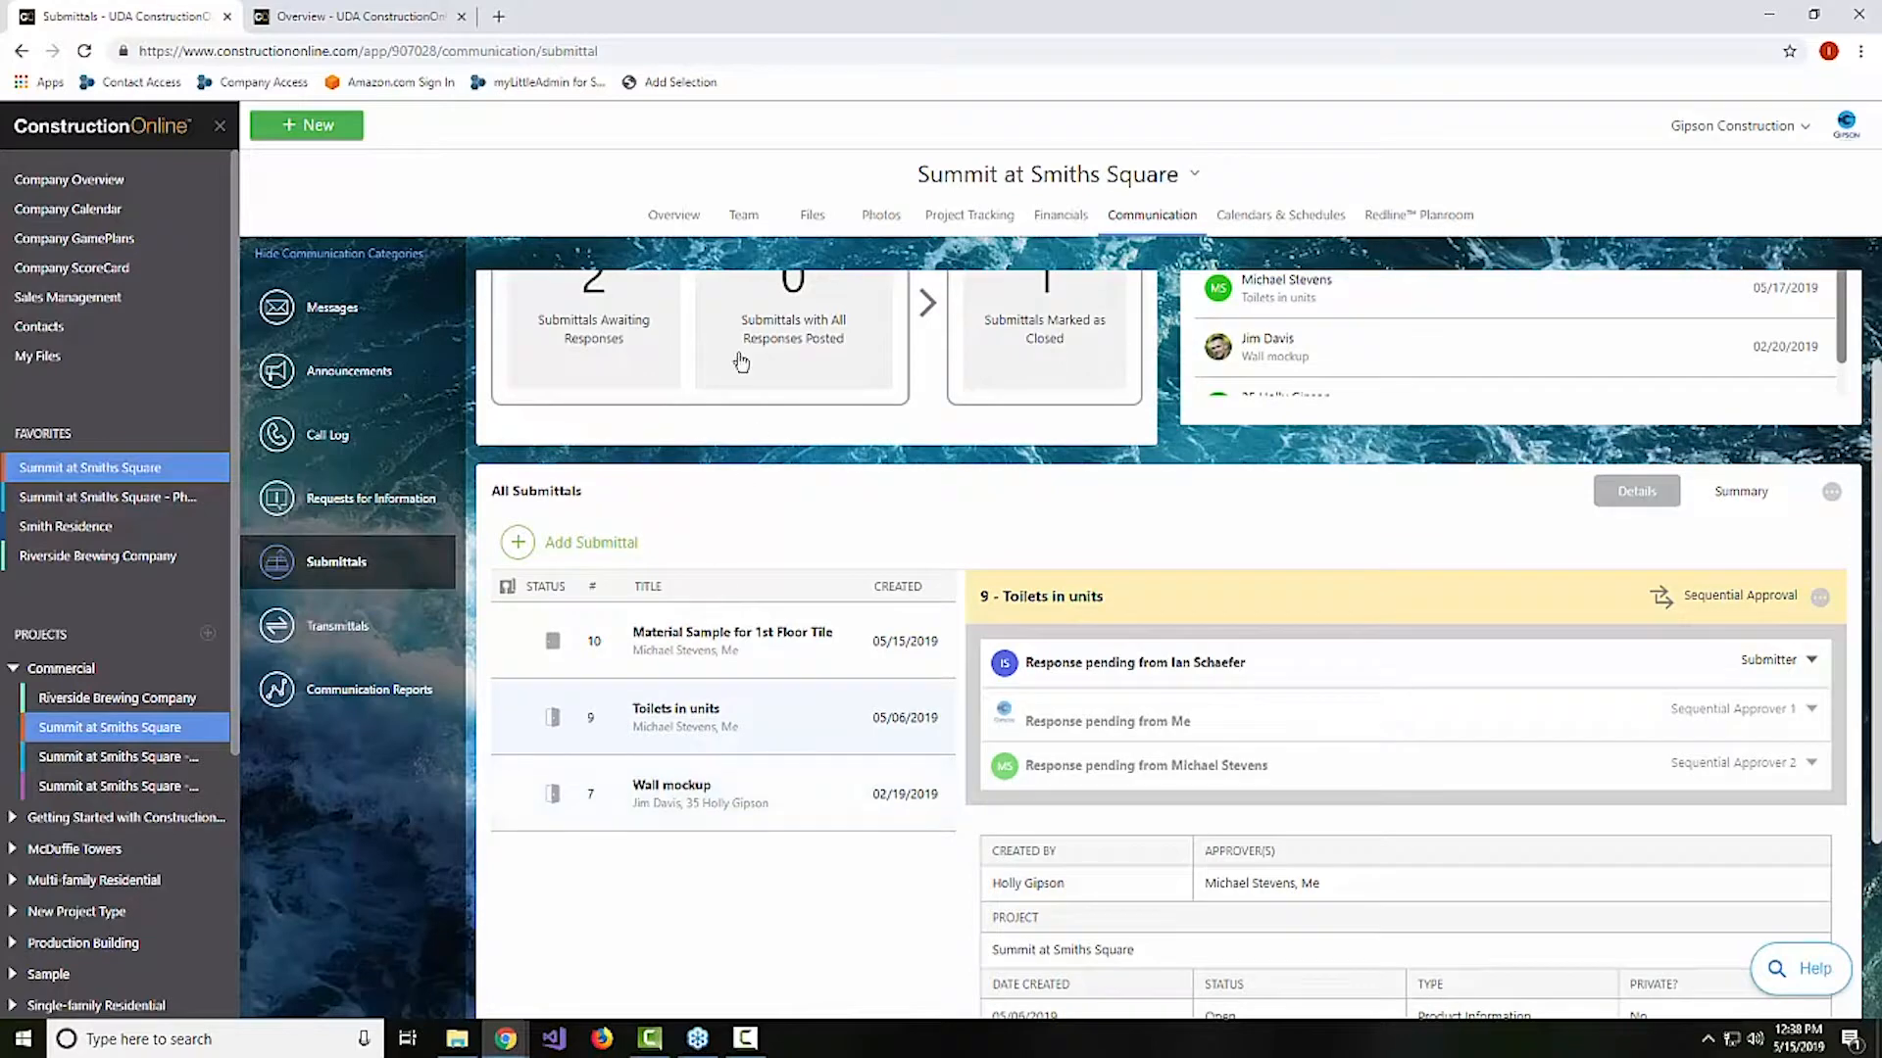
pyautogui.click(617, 348)
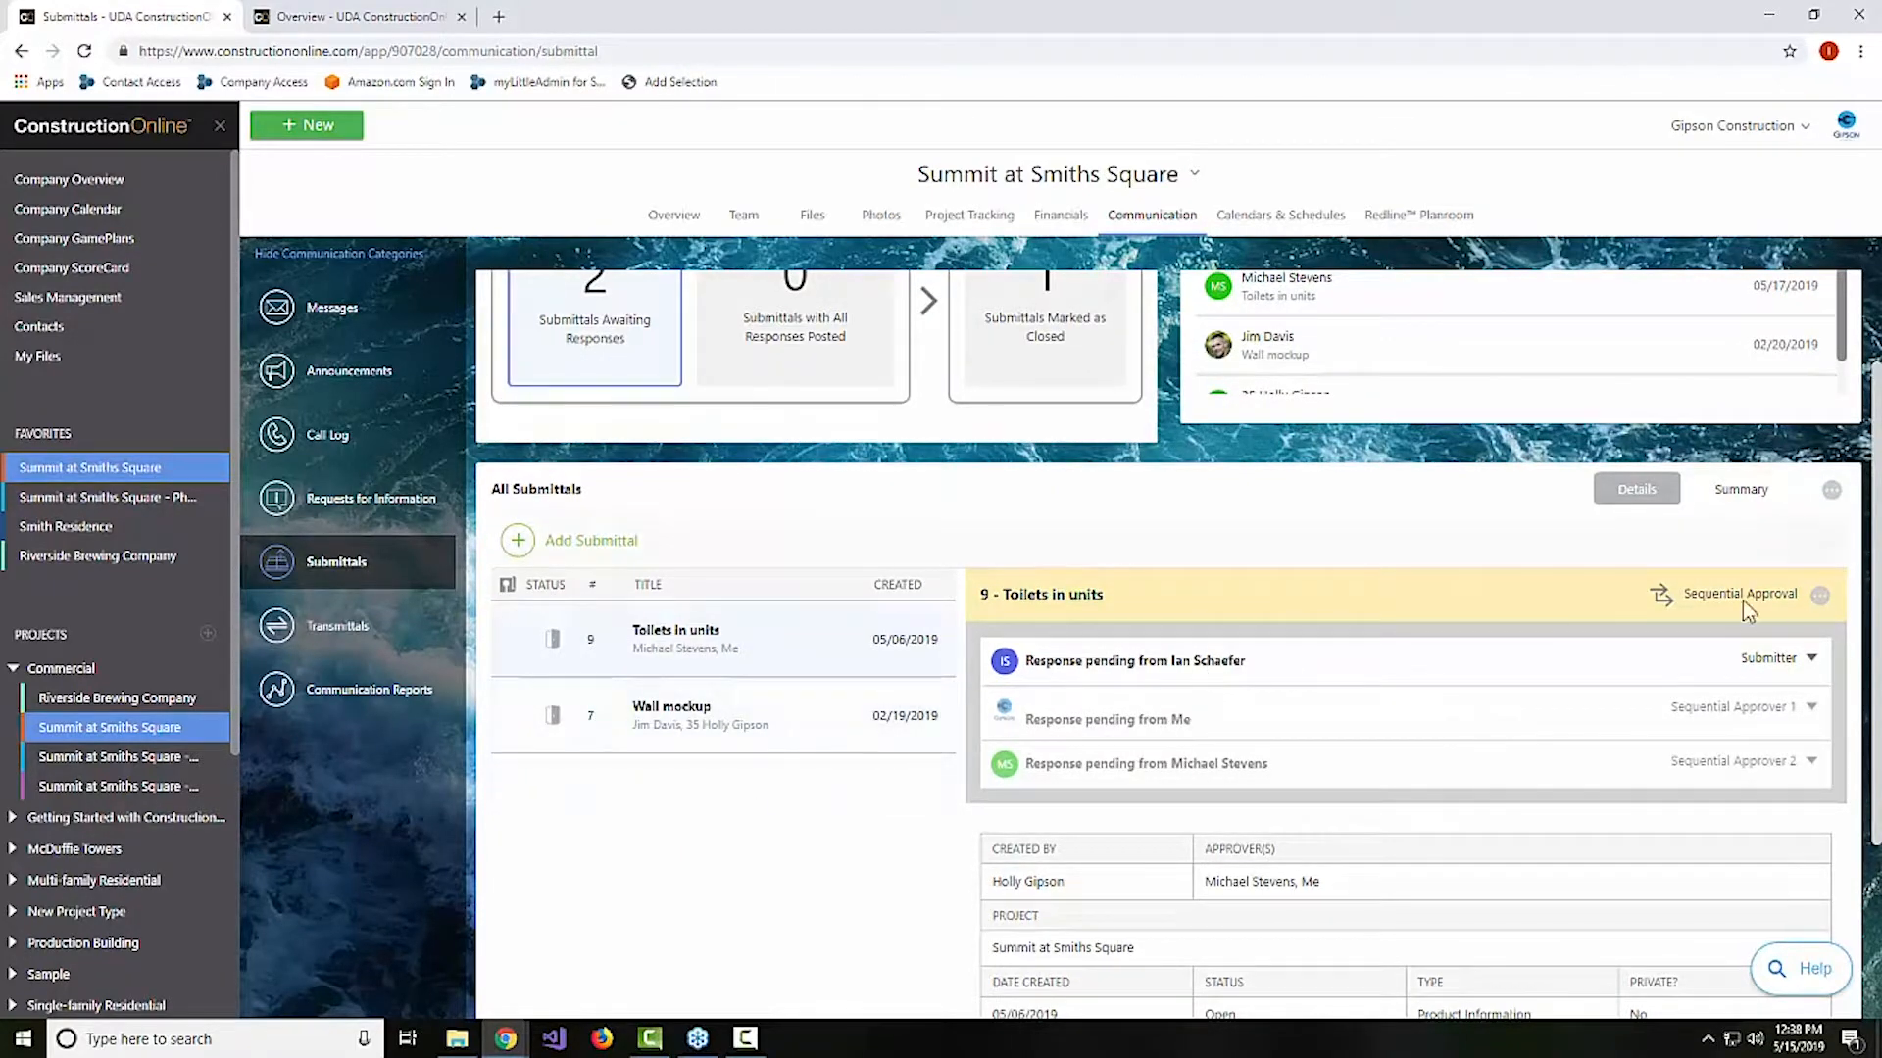
# Post a response without comments on behalf of the submitter of the Toilets in units submittal
pyautogui.click(773, 640)
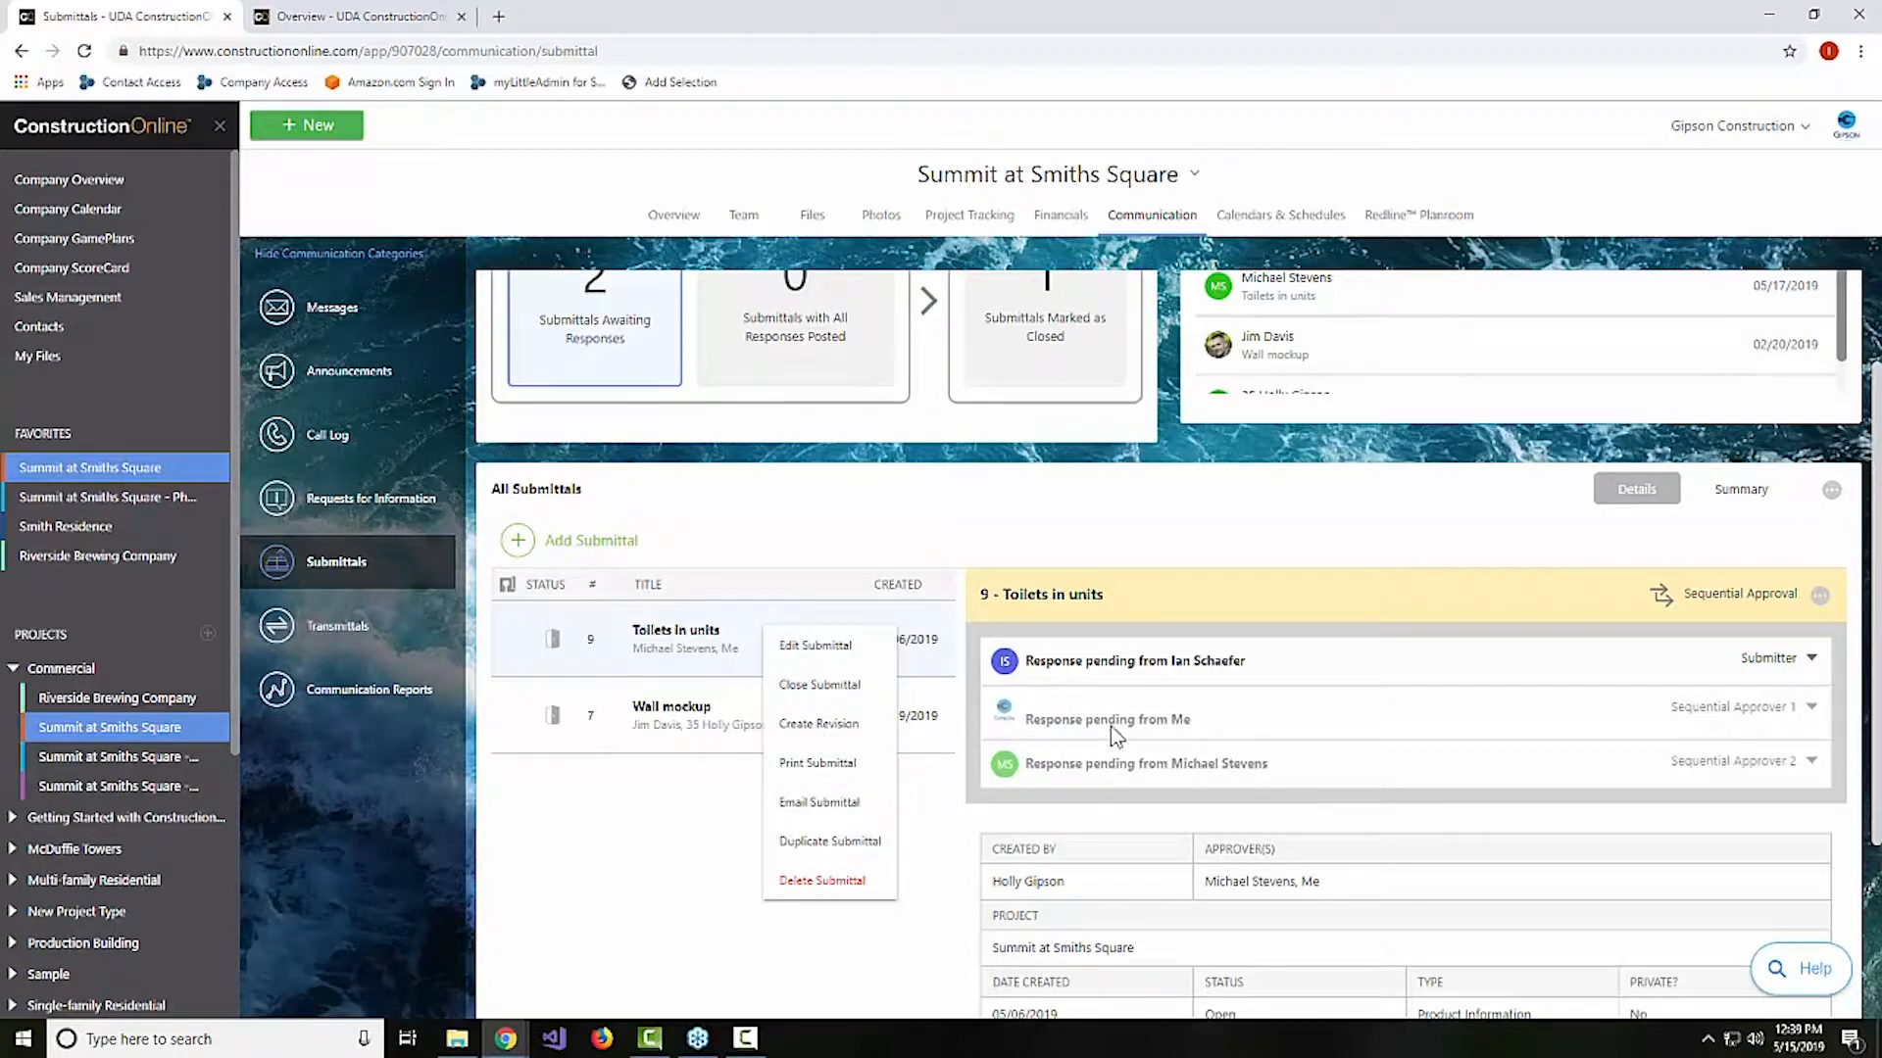
pyautogui.click(1142, 658)
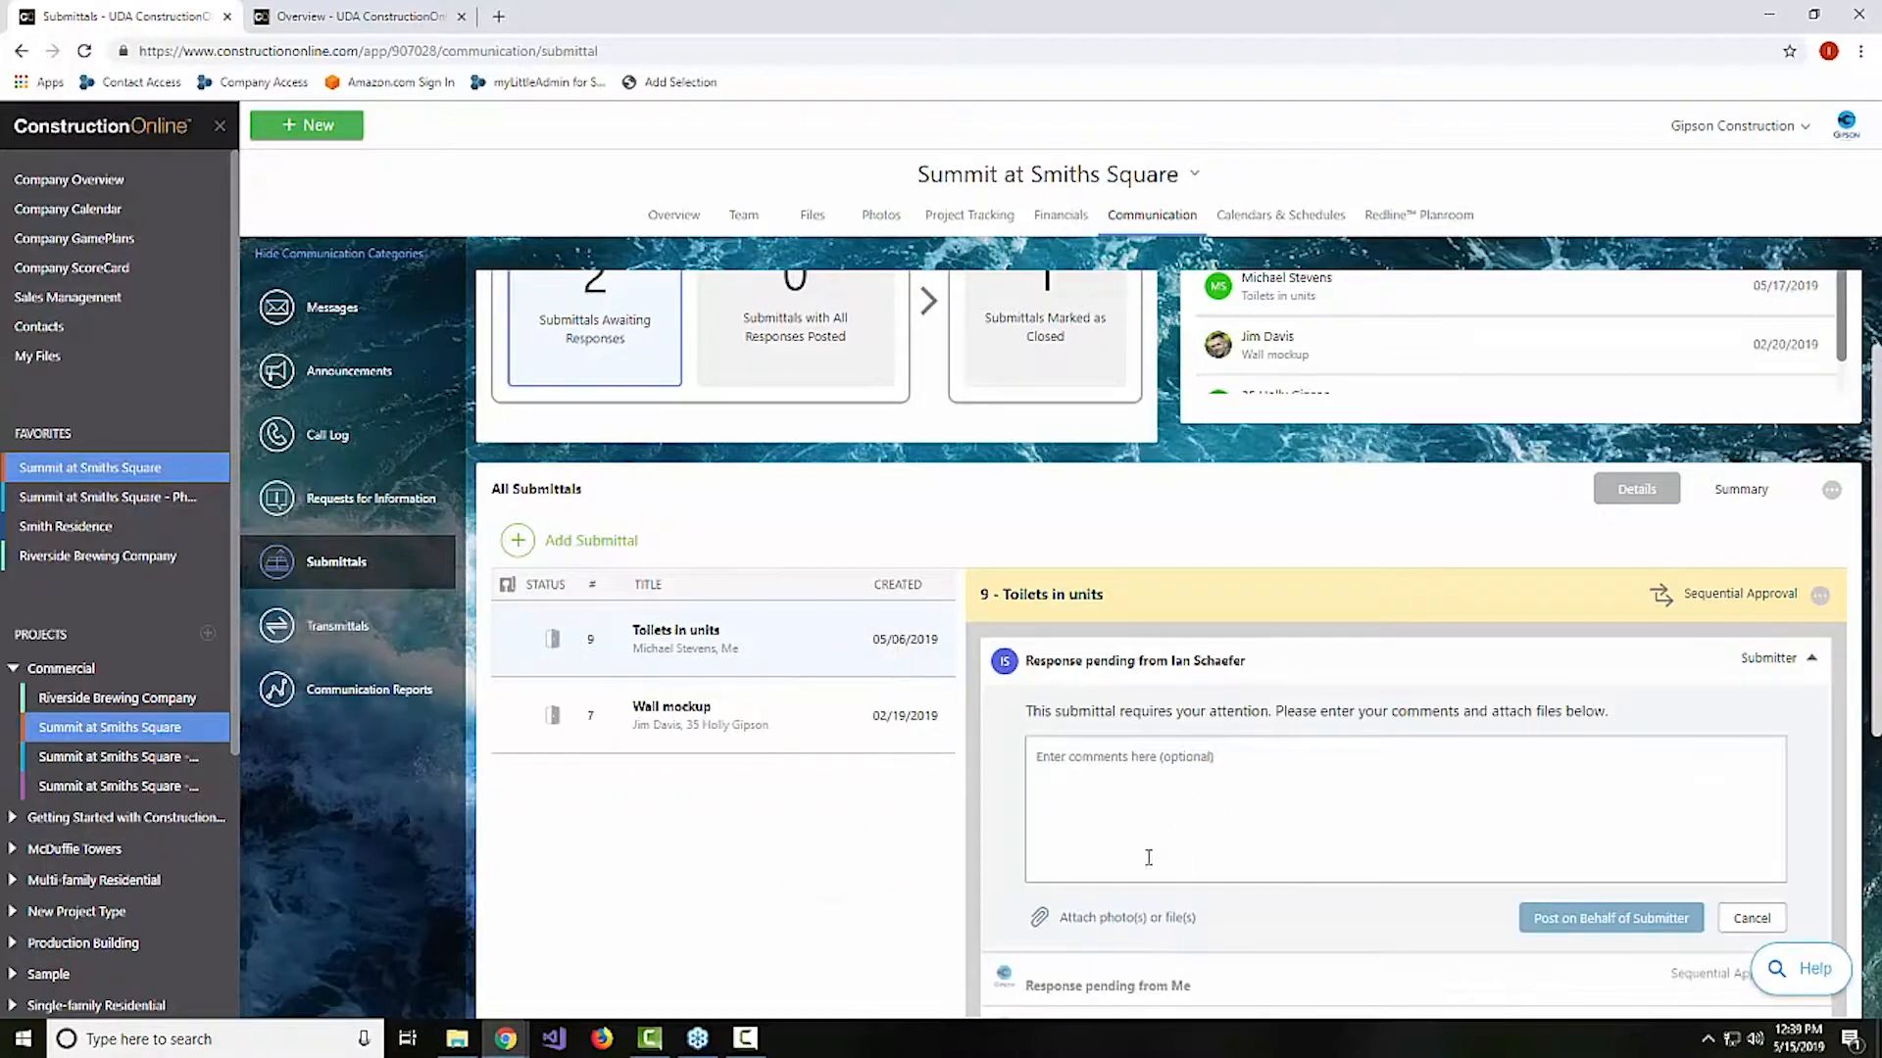
pyautogui.click(1141, 811)
pyautogui.scroll(-1, 1201, 803)
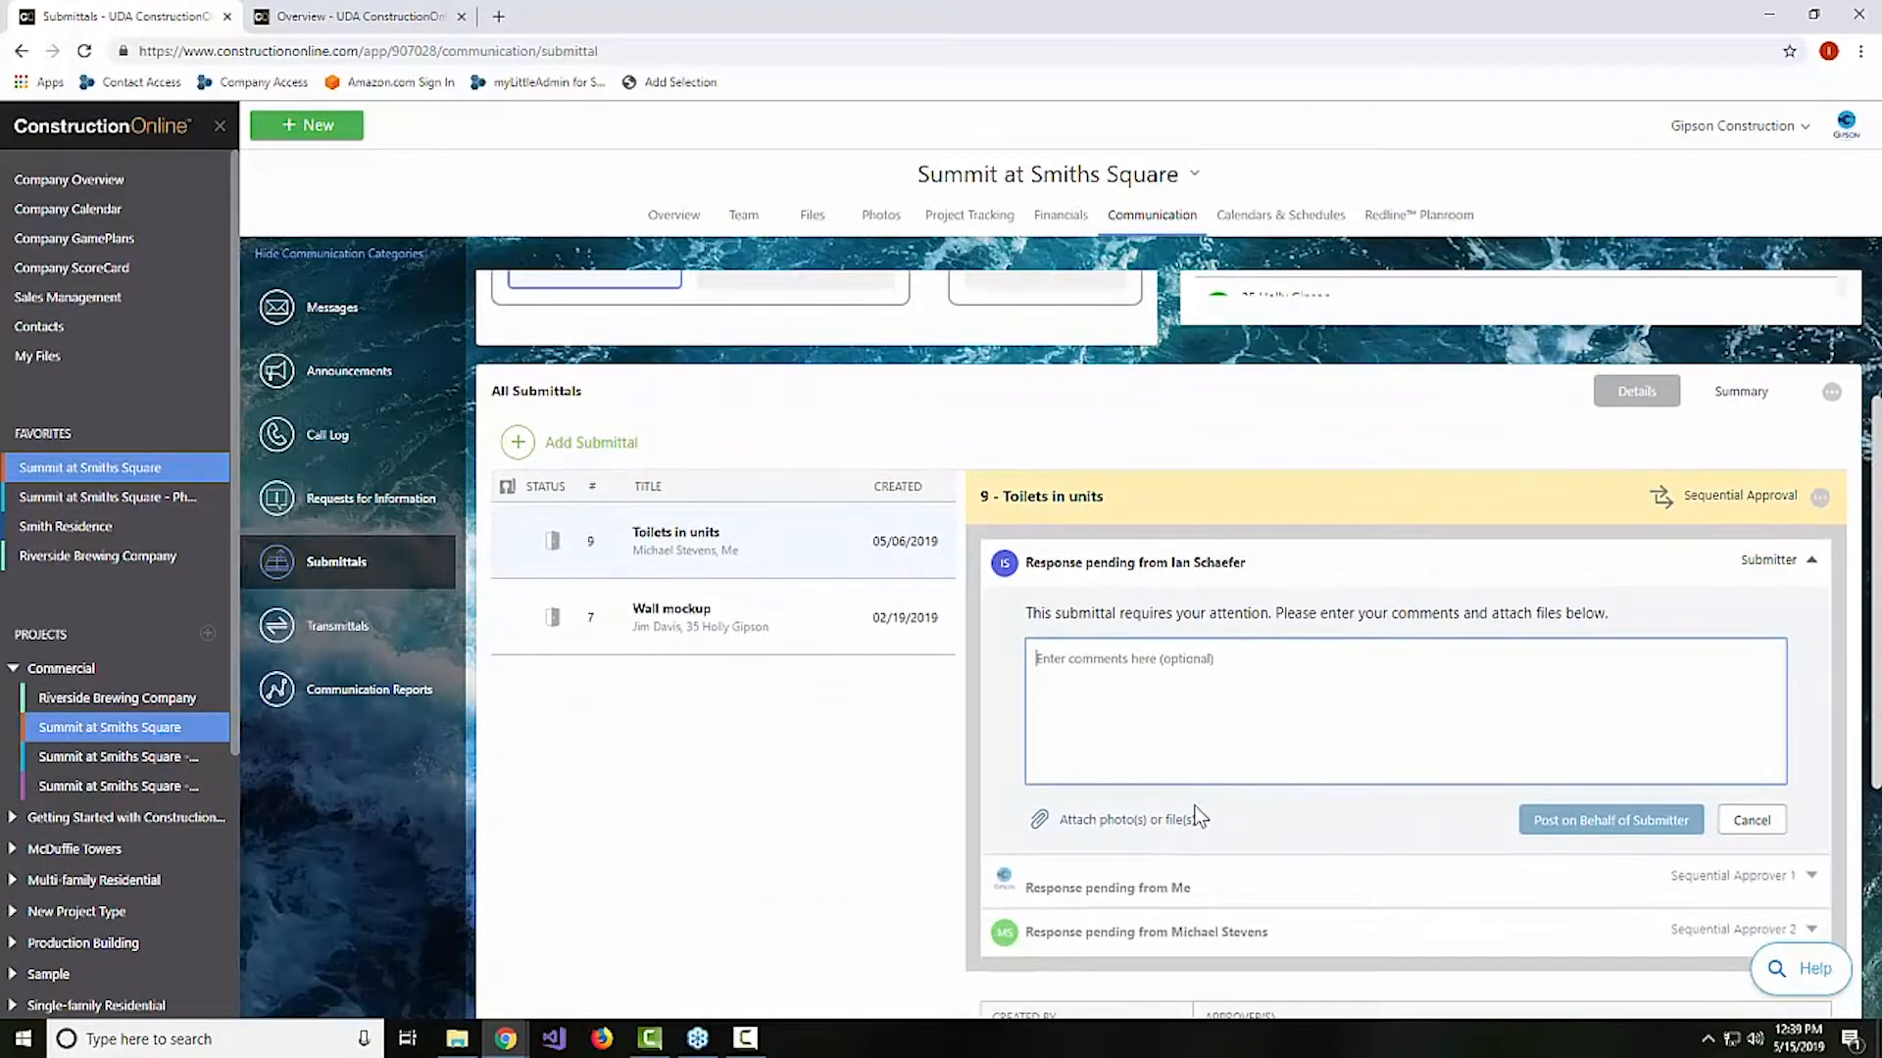
pyautogui.click(1573, 828)
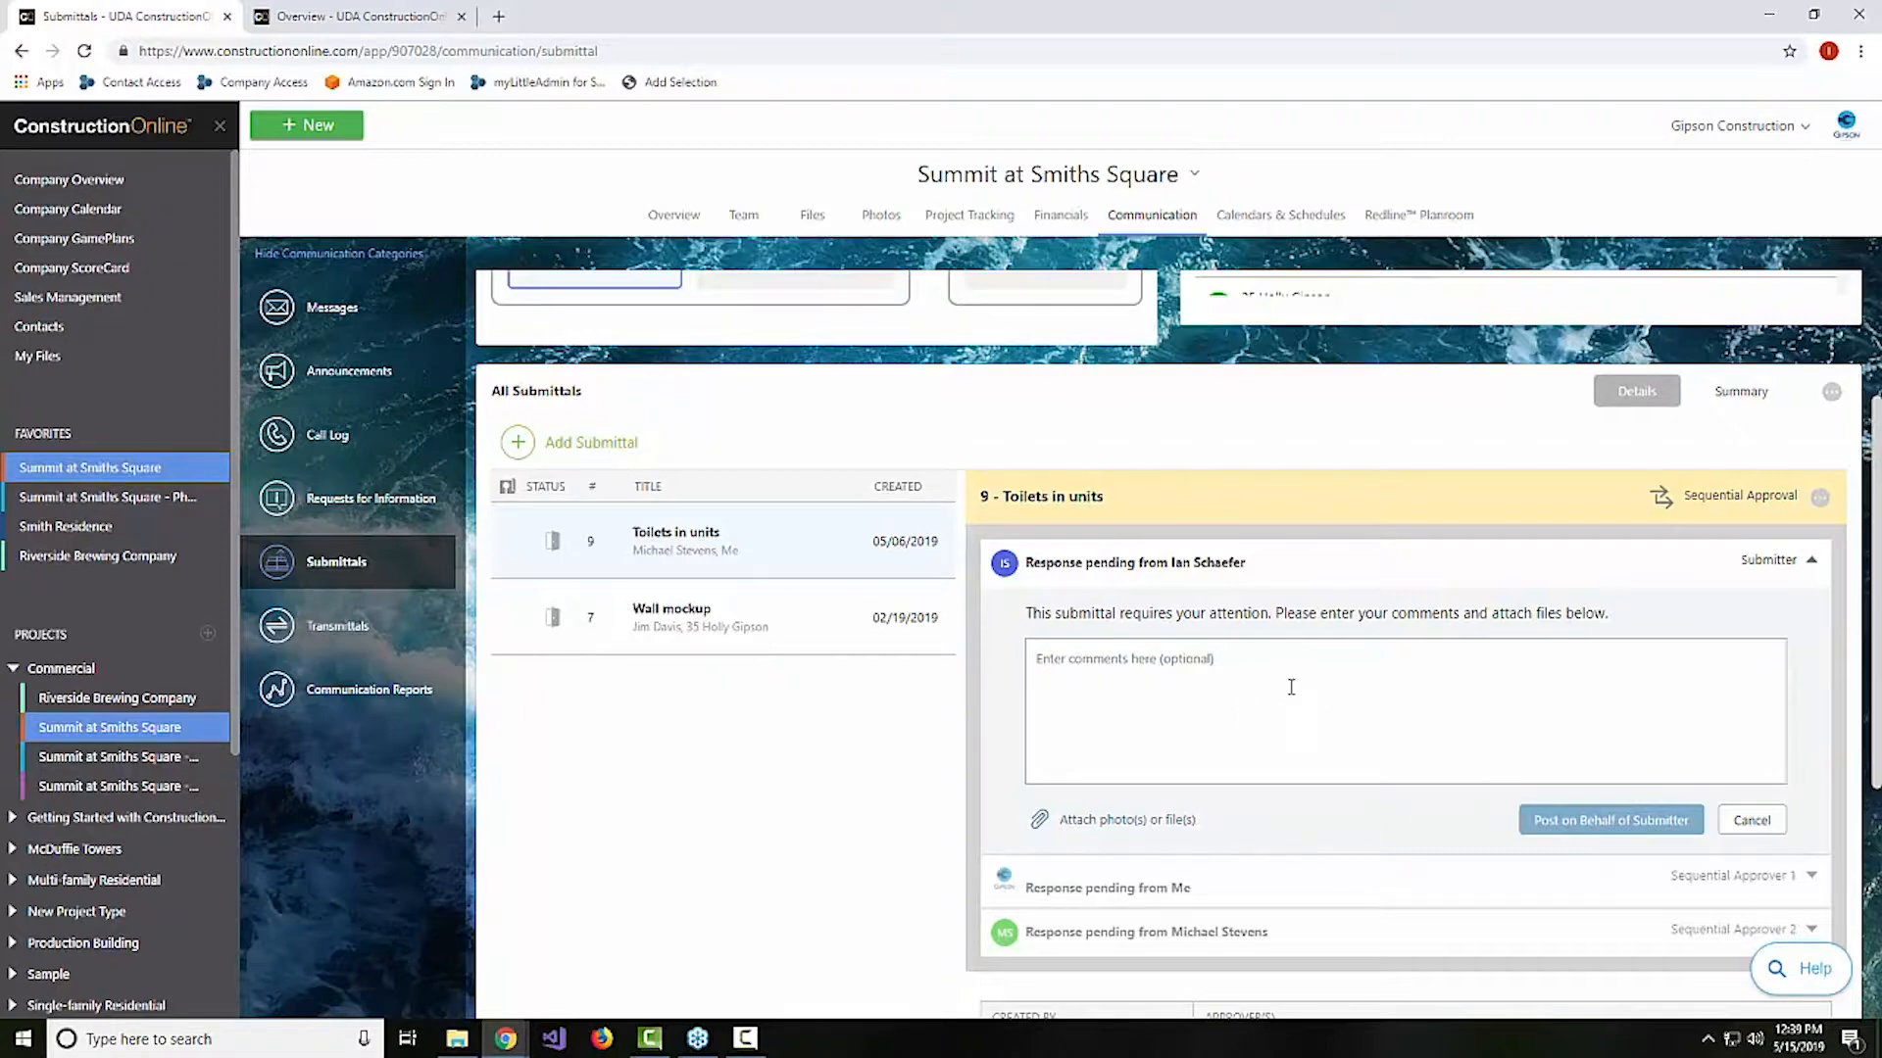
# Choose Revise & Resubmit as the first sequential approver's response status for the Toilets in units submittal
pyautogui.click(1188, 669)
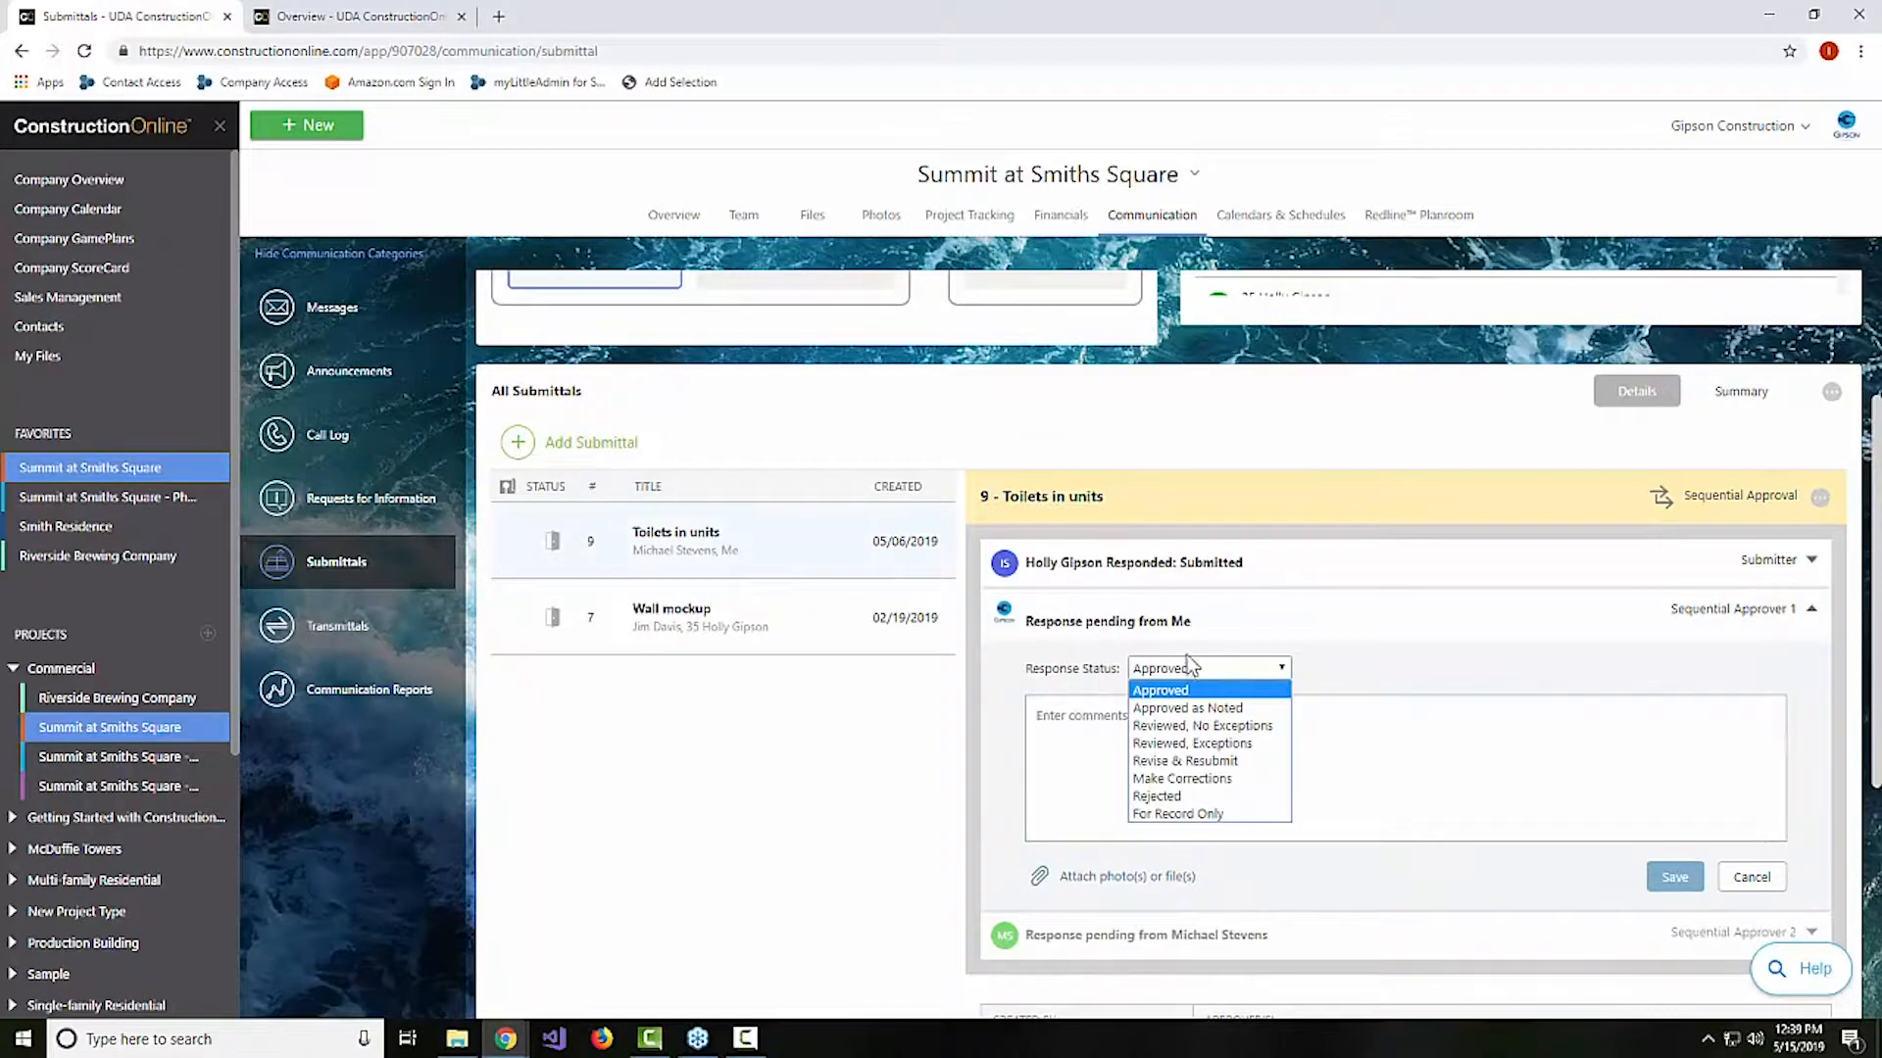
pyautogui.click(1169, 766)
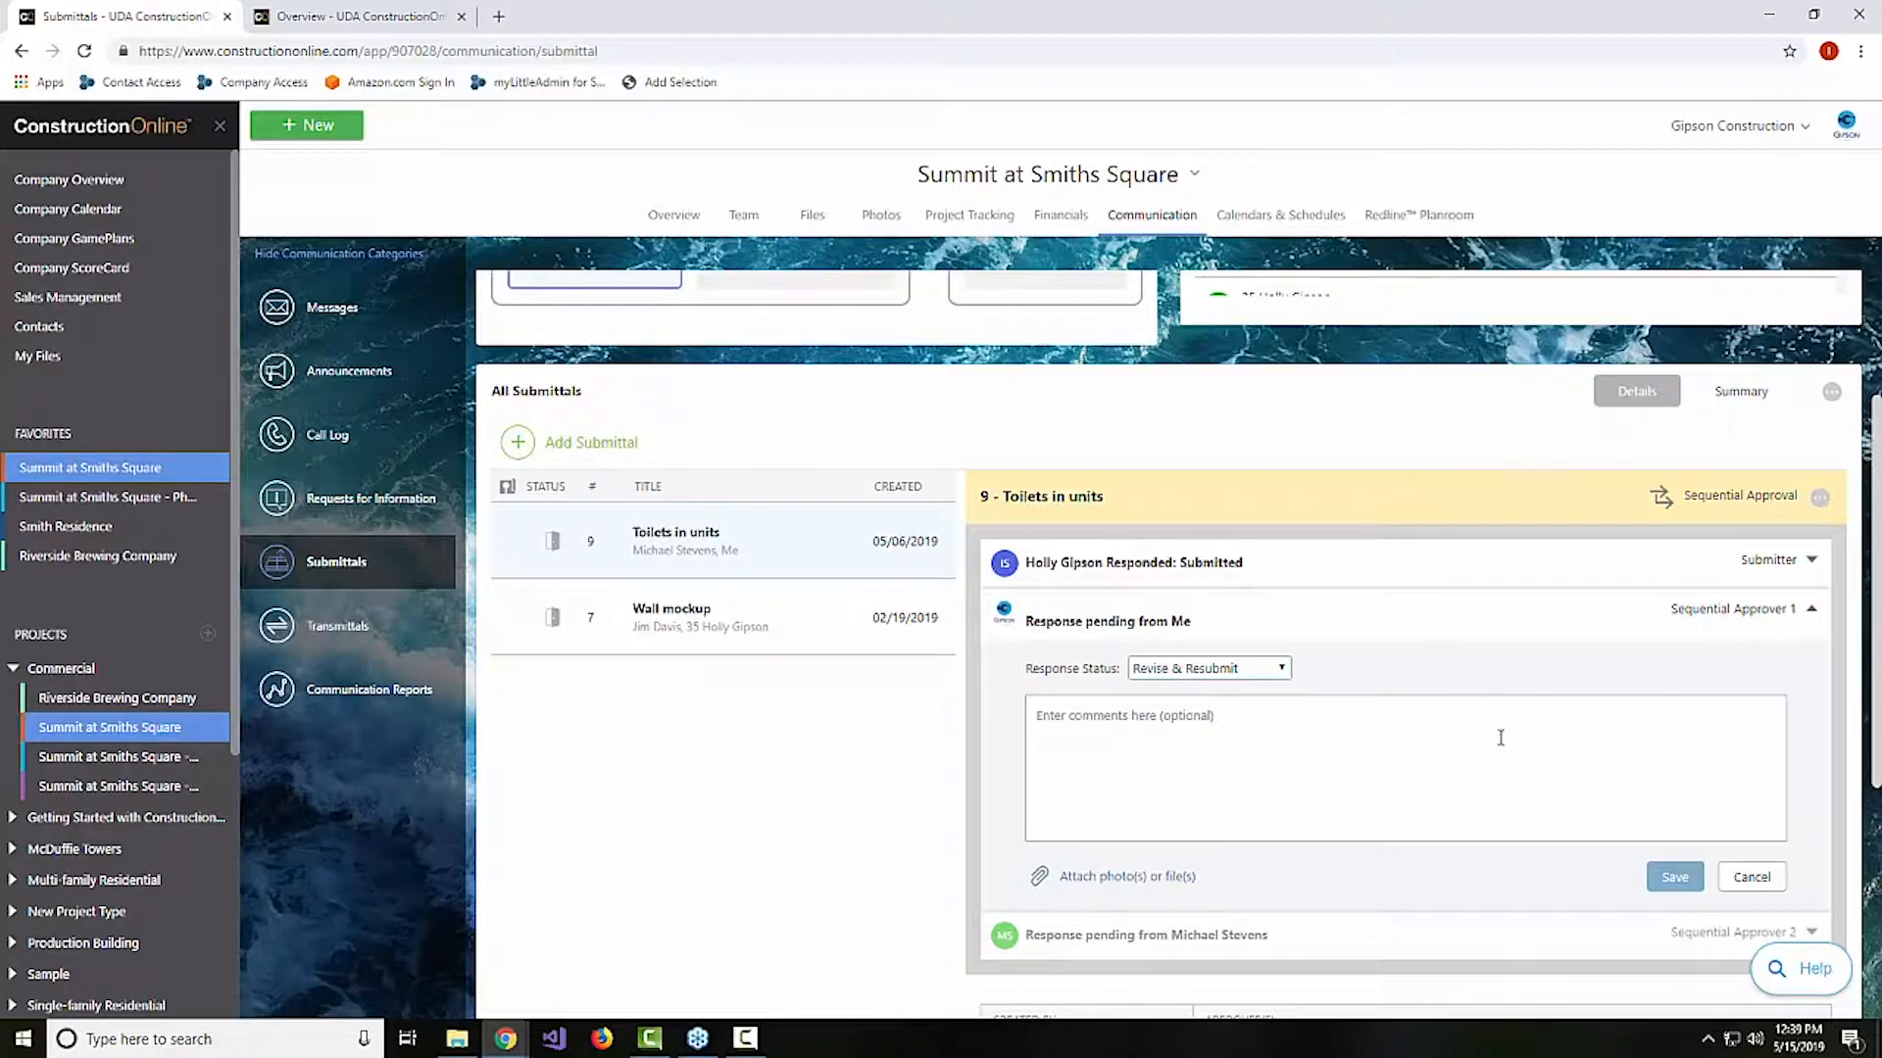
pyautogui.click(1432, 805)
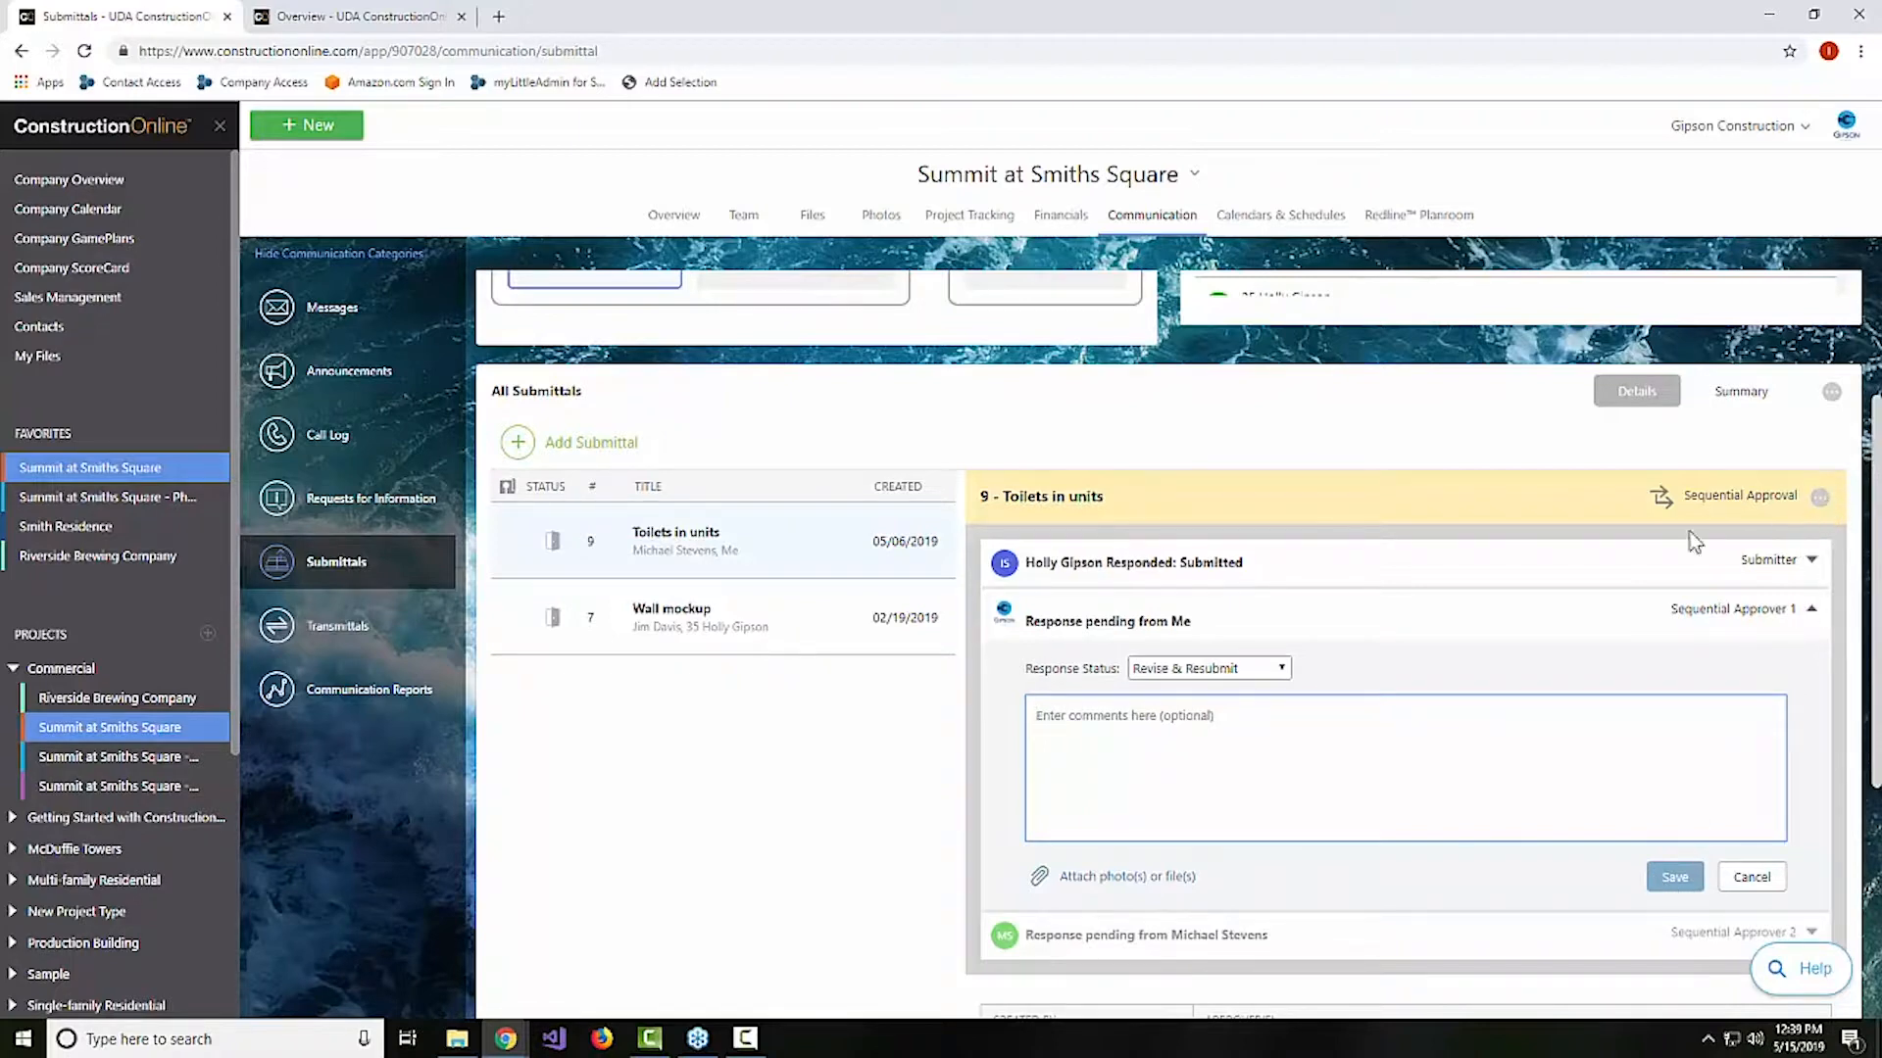
# Inspect the prefilled revision form for the Toilets in units submittal and leave it without creating the revision
pyautogui.click(1816, 498)
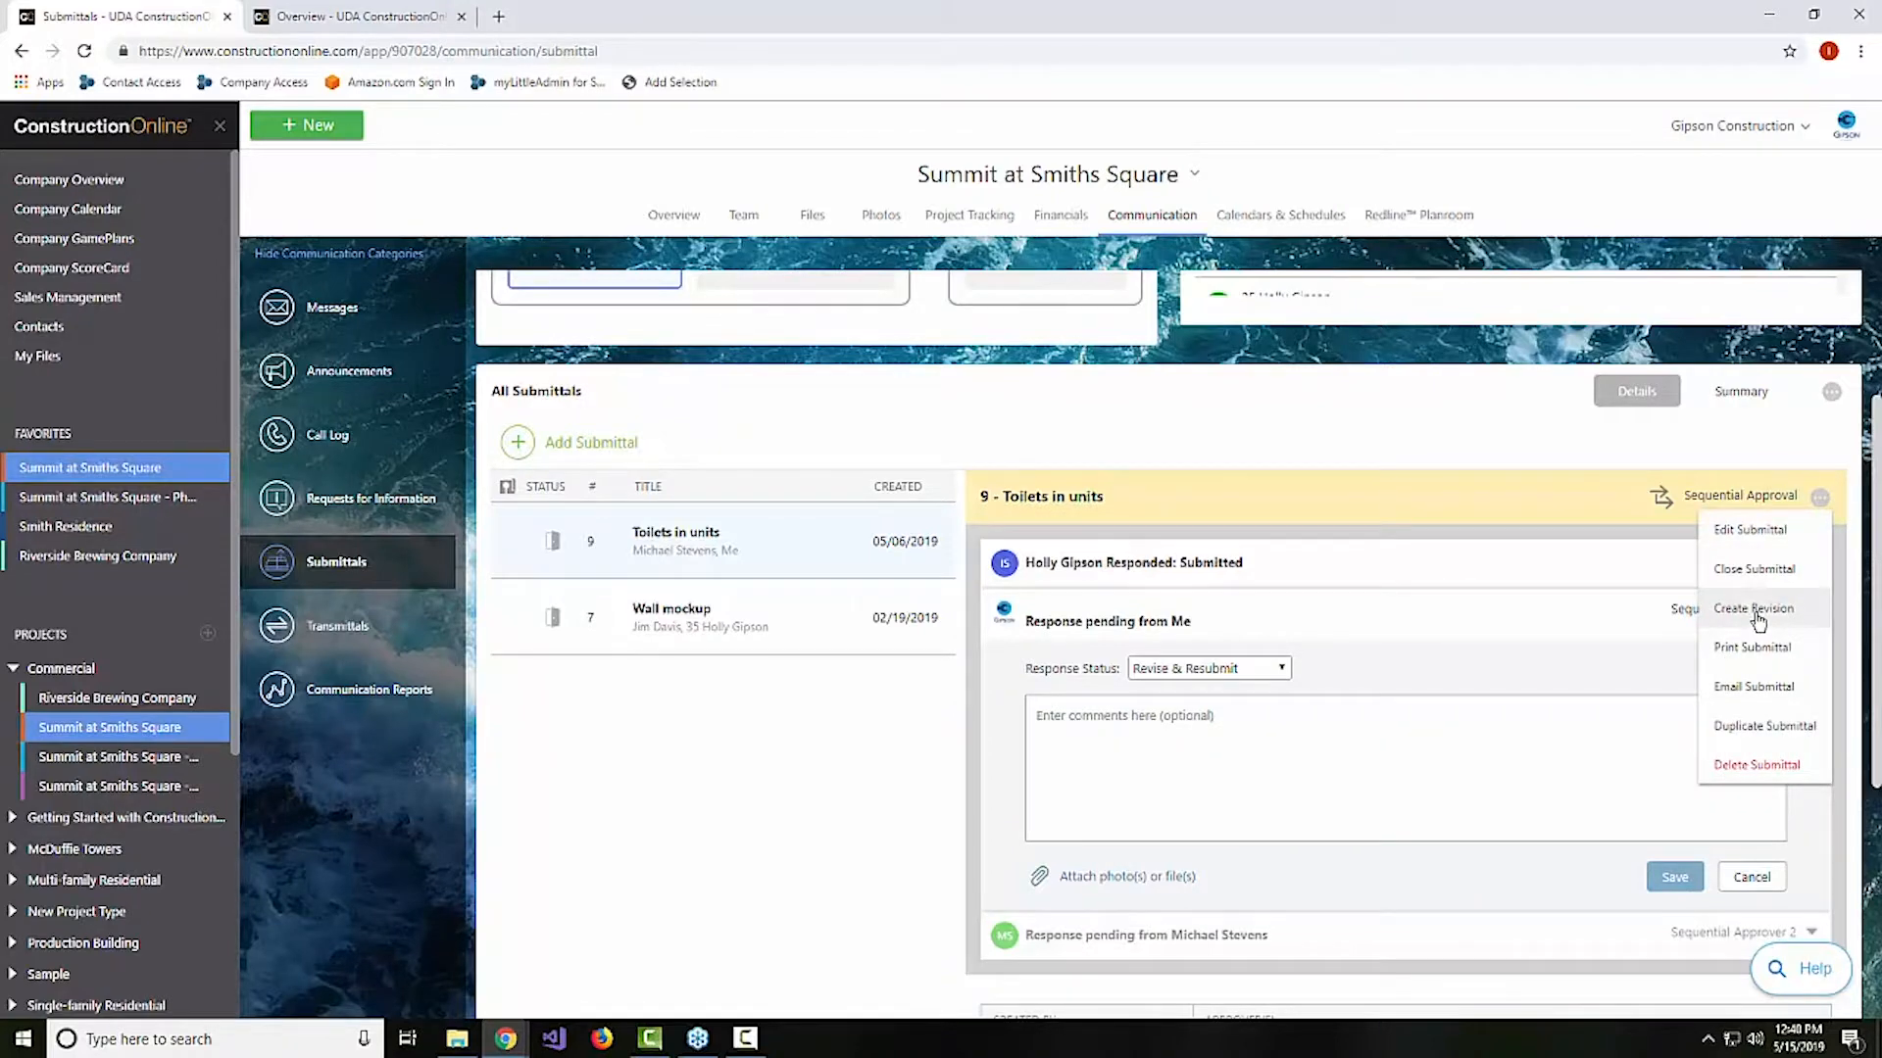
pyautogui.click(1758, 616)
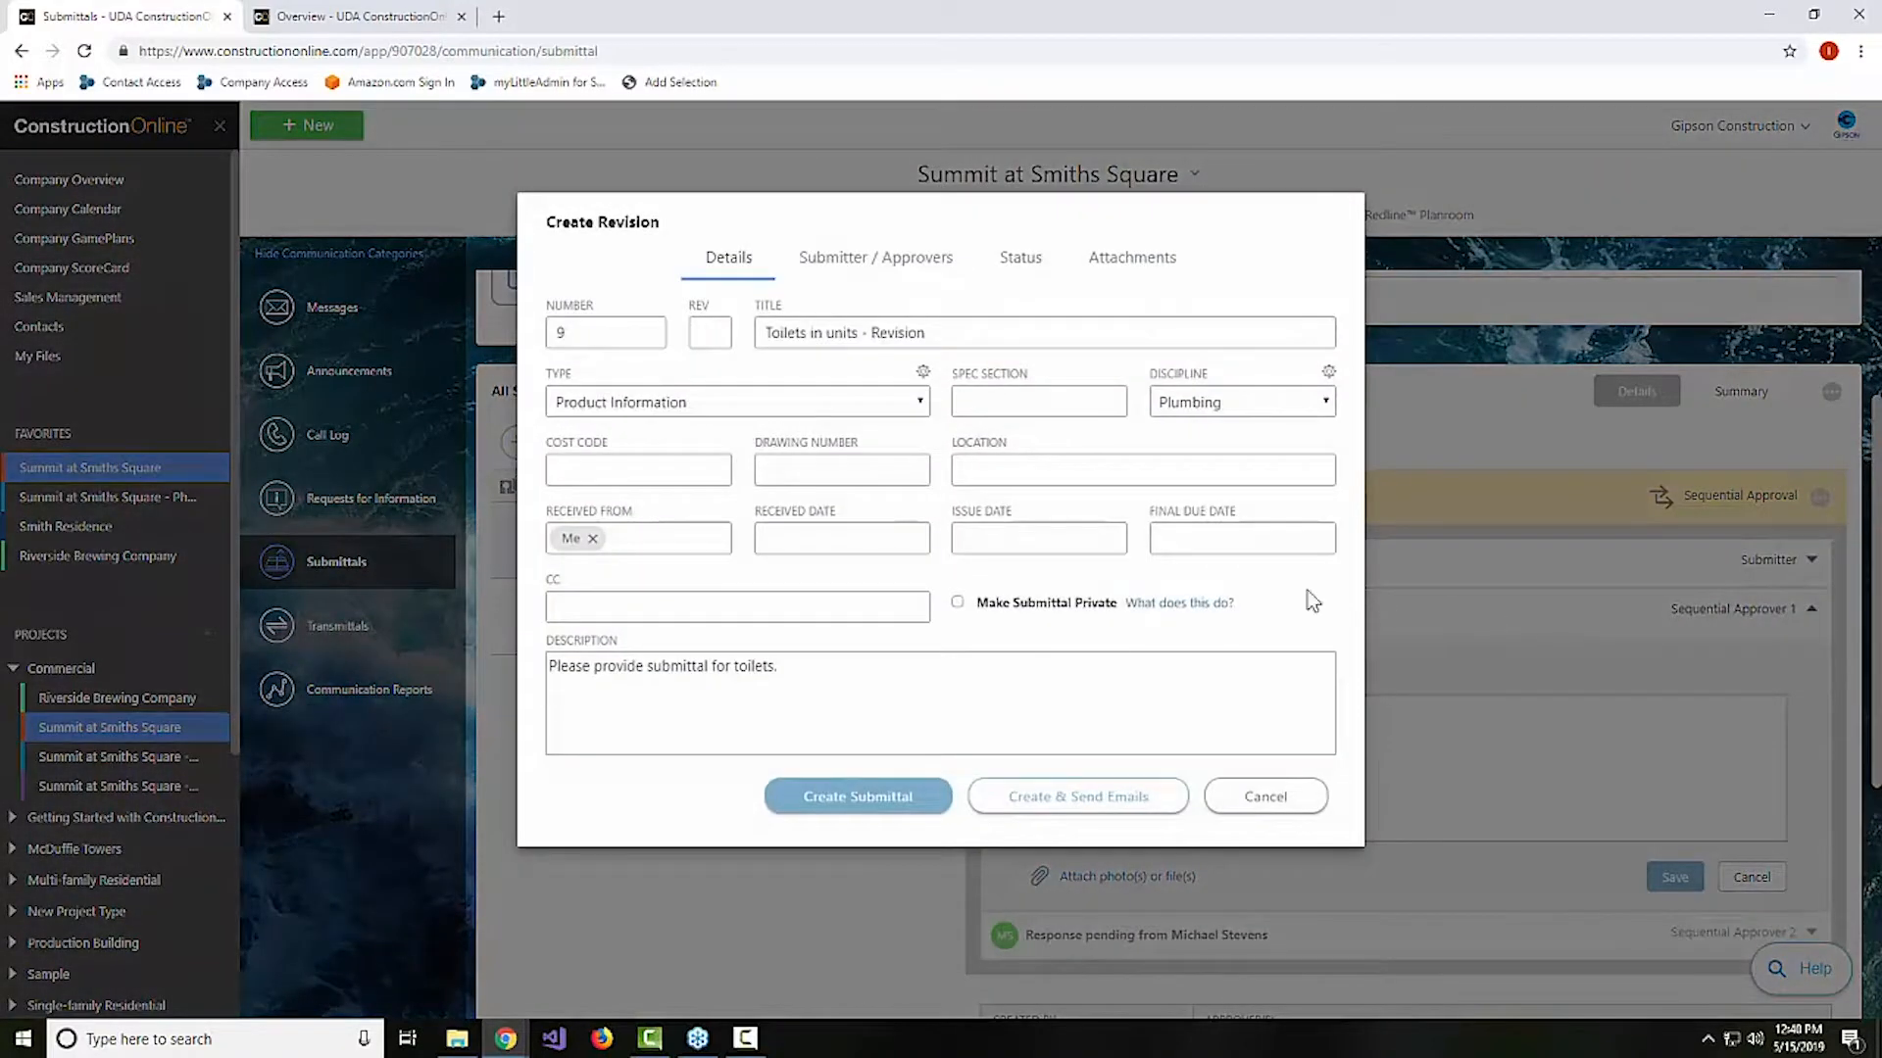
pyautogui.click(949, 332)
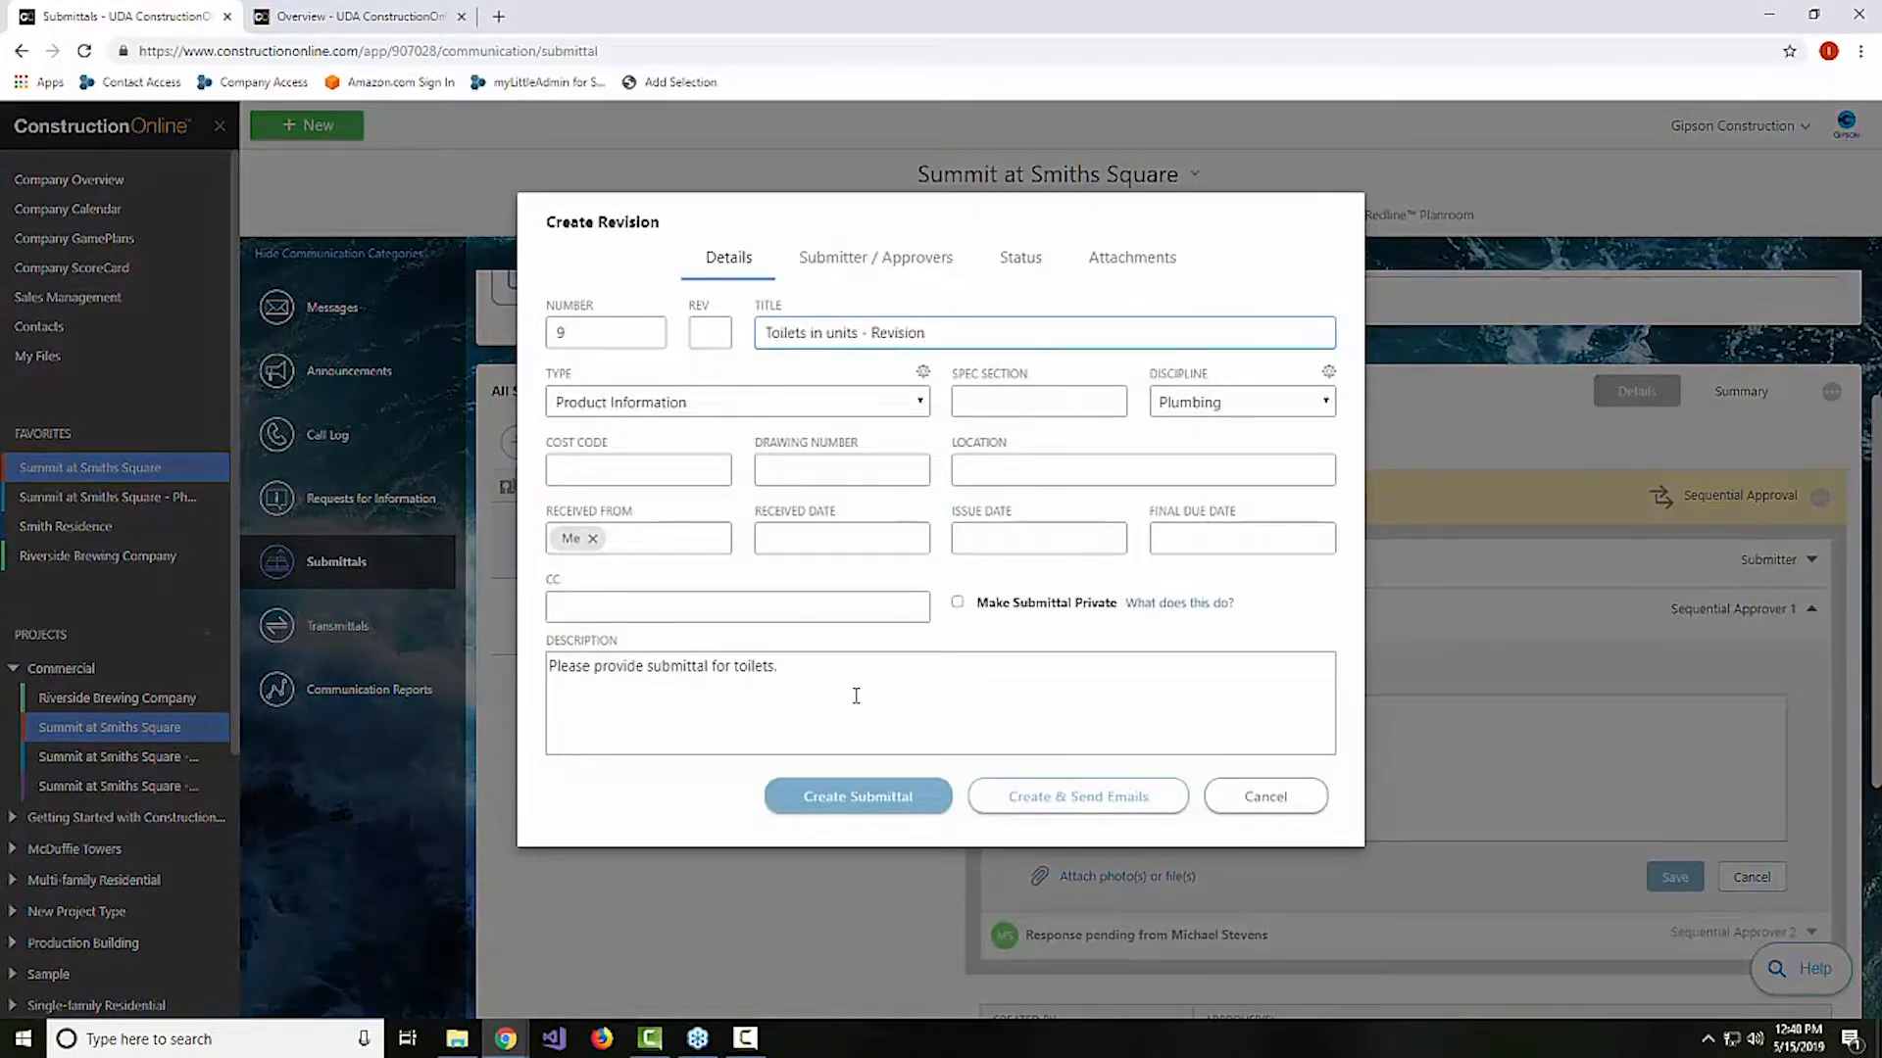
pyautogui.click(1280, 810)
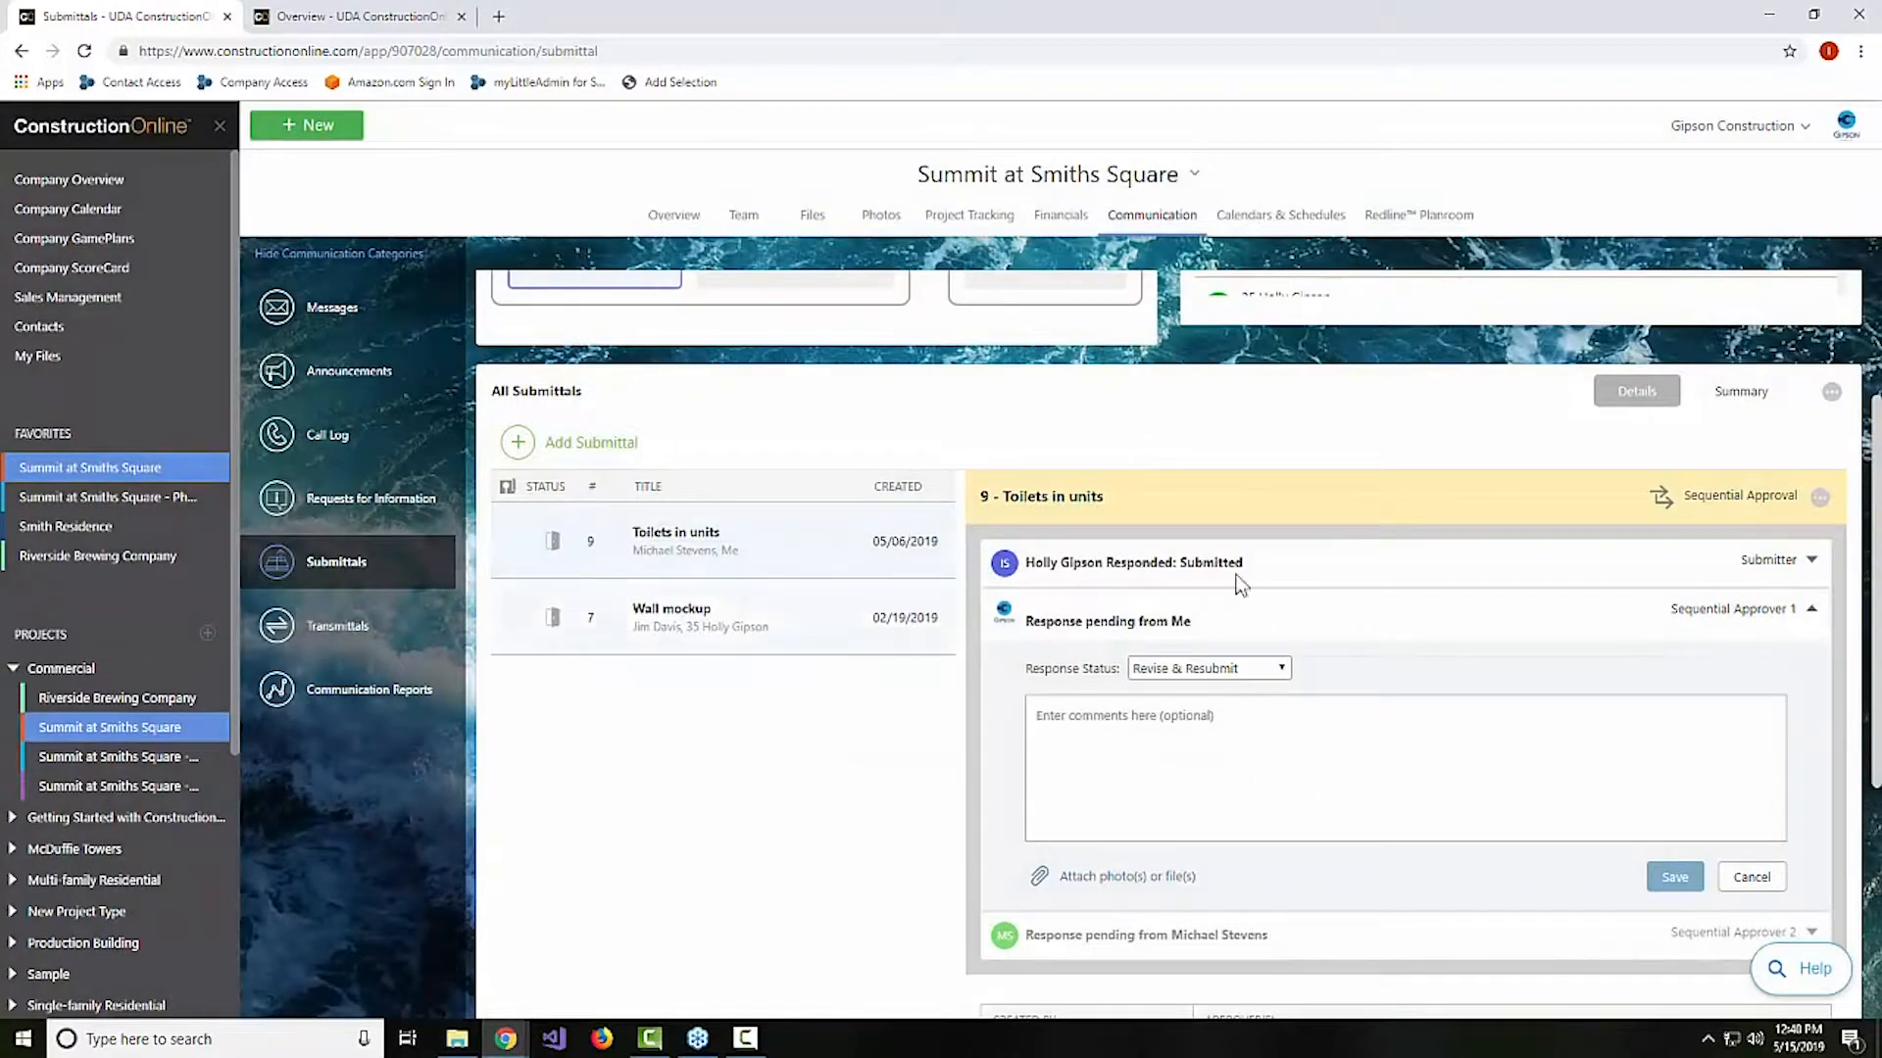
# Filter the submittals to the closed ones in the summary view and generate a printable report of the 1st floor tile submittal
pyautogui.click(1741, 397)
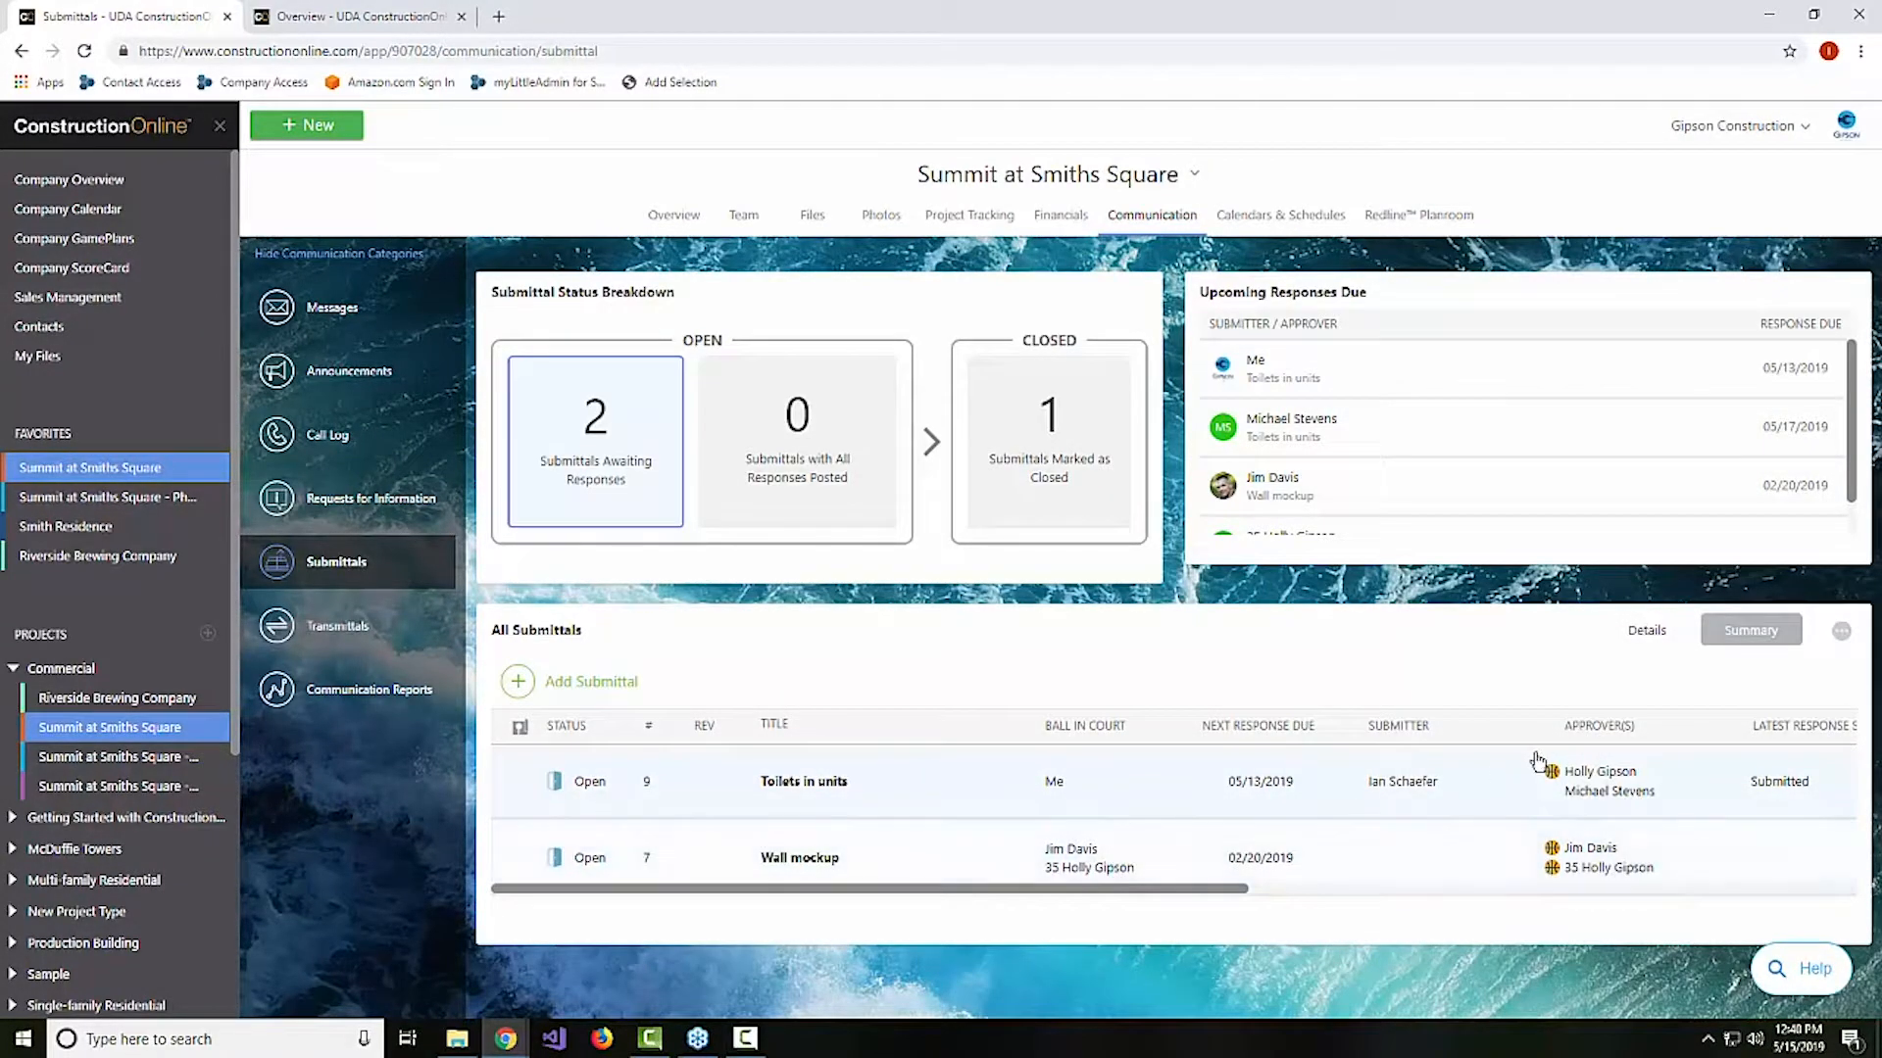
pyautogui.click(1011, 531)
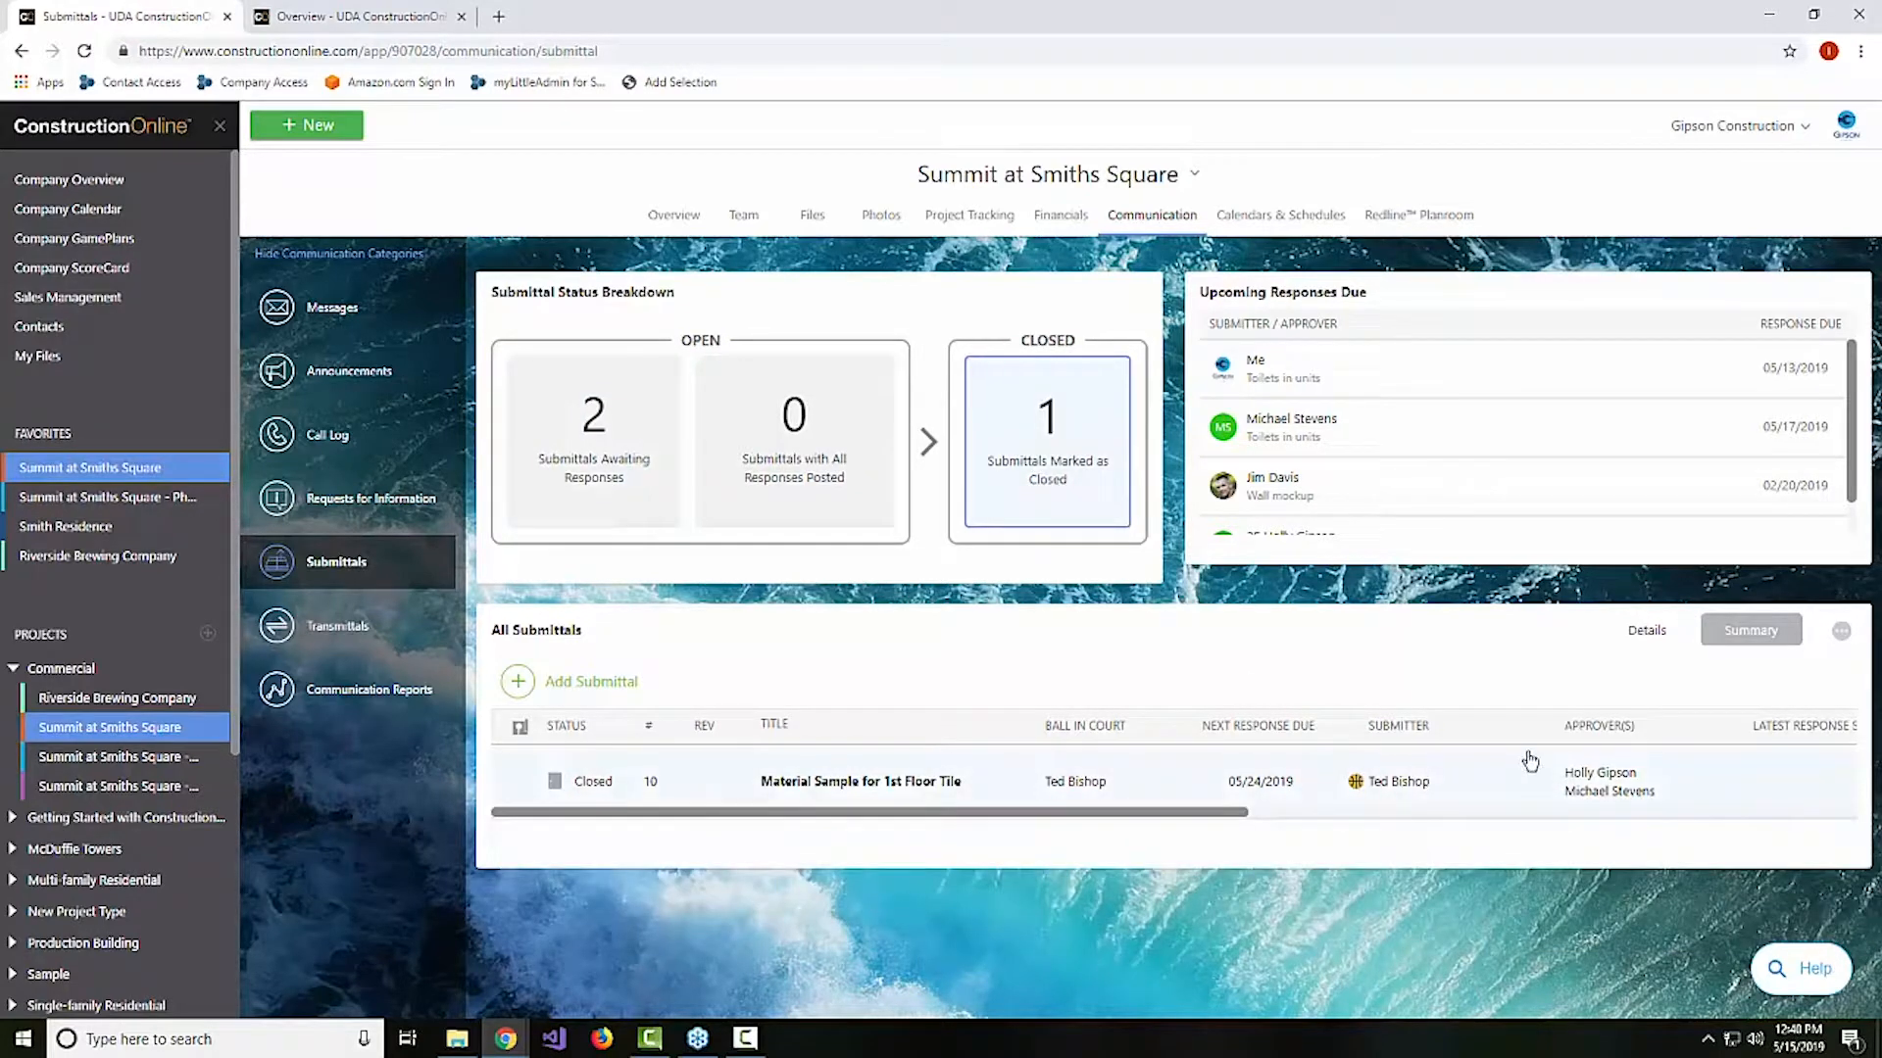
pyautogui.click(1735, 777)
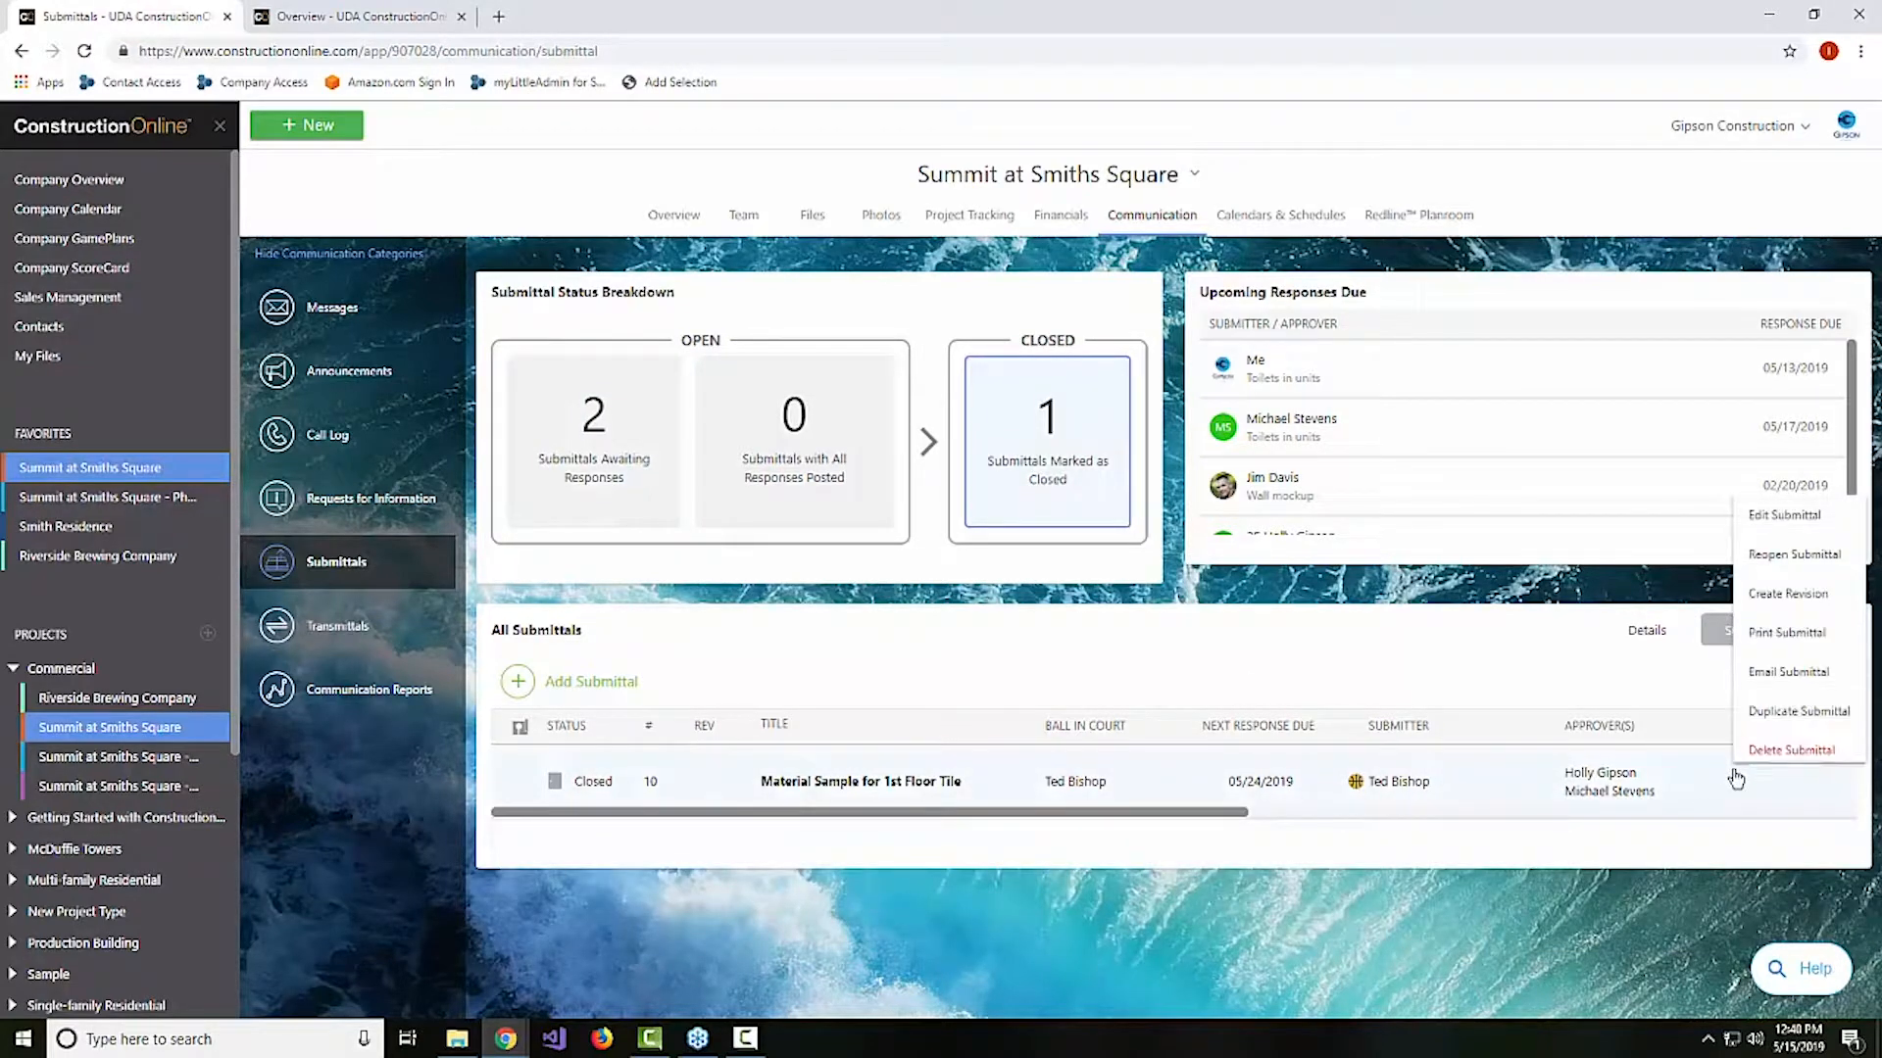
pyautogui.click(1787, 632)
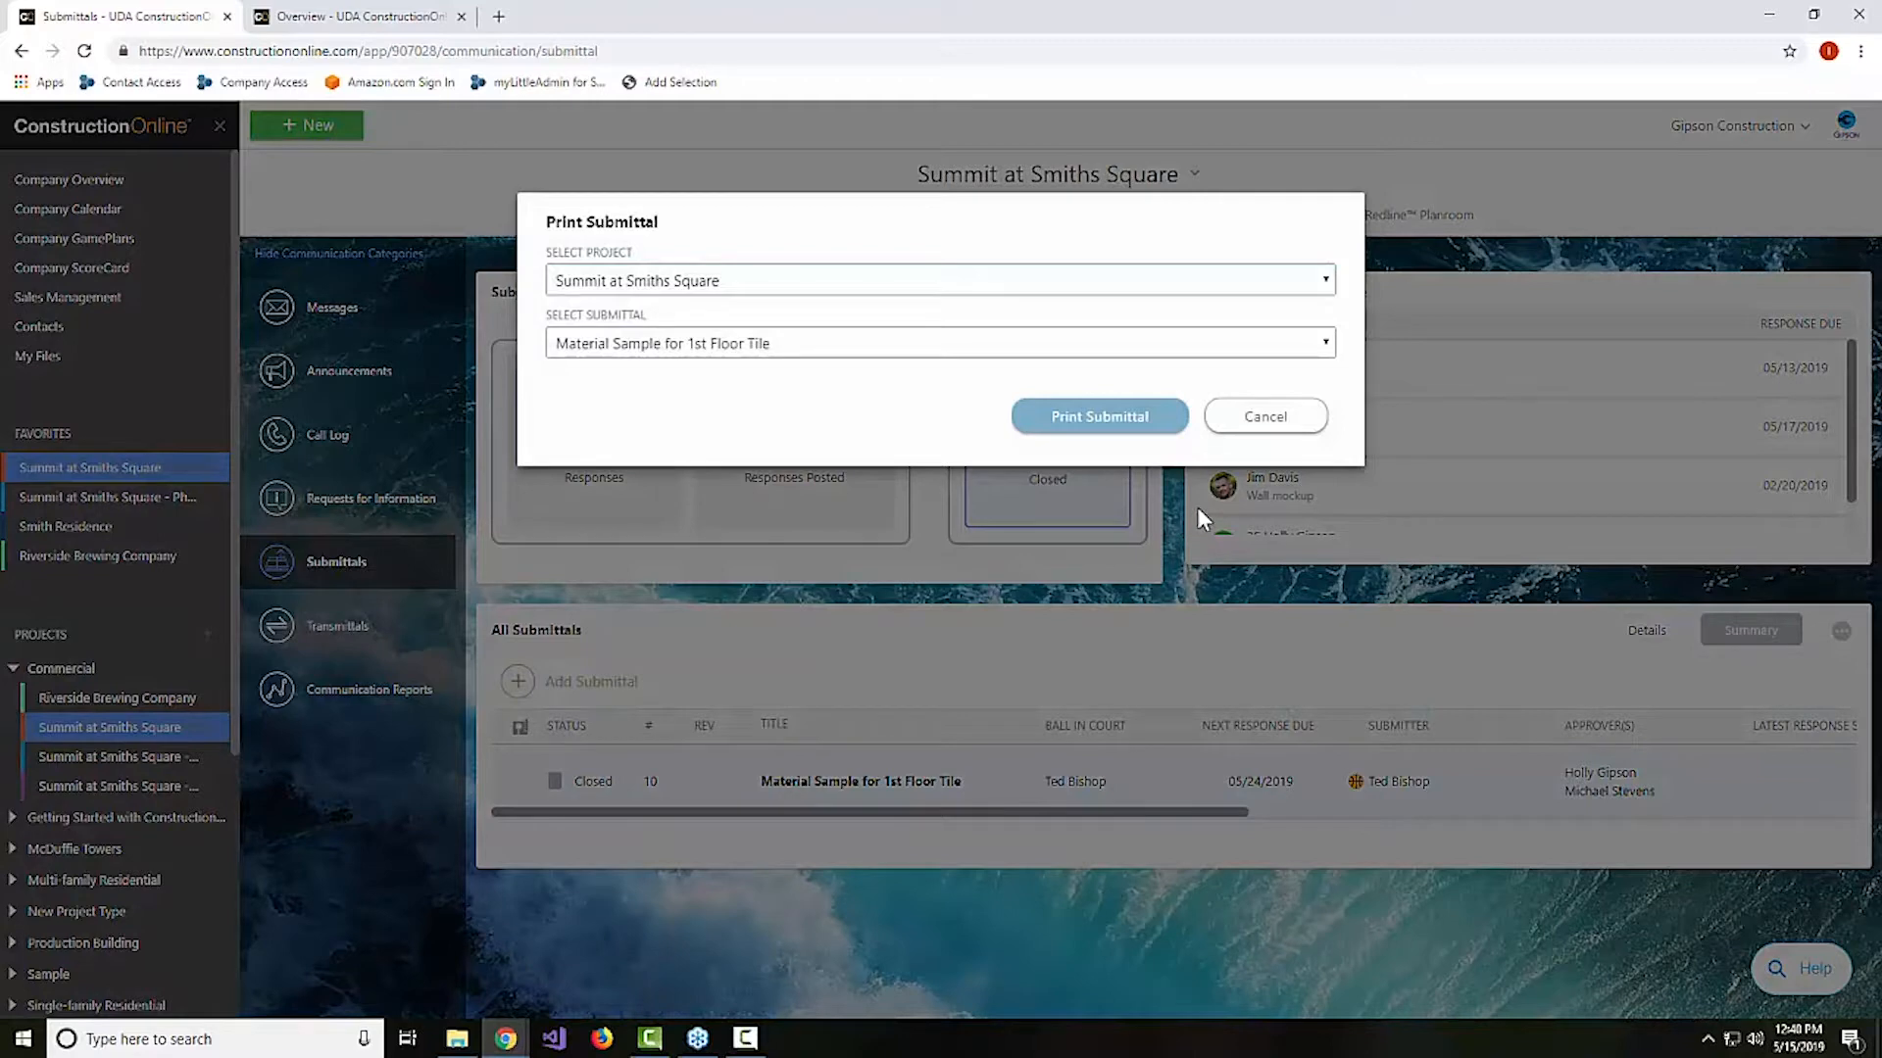
pyautogui.click(1066, 429)
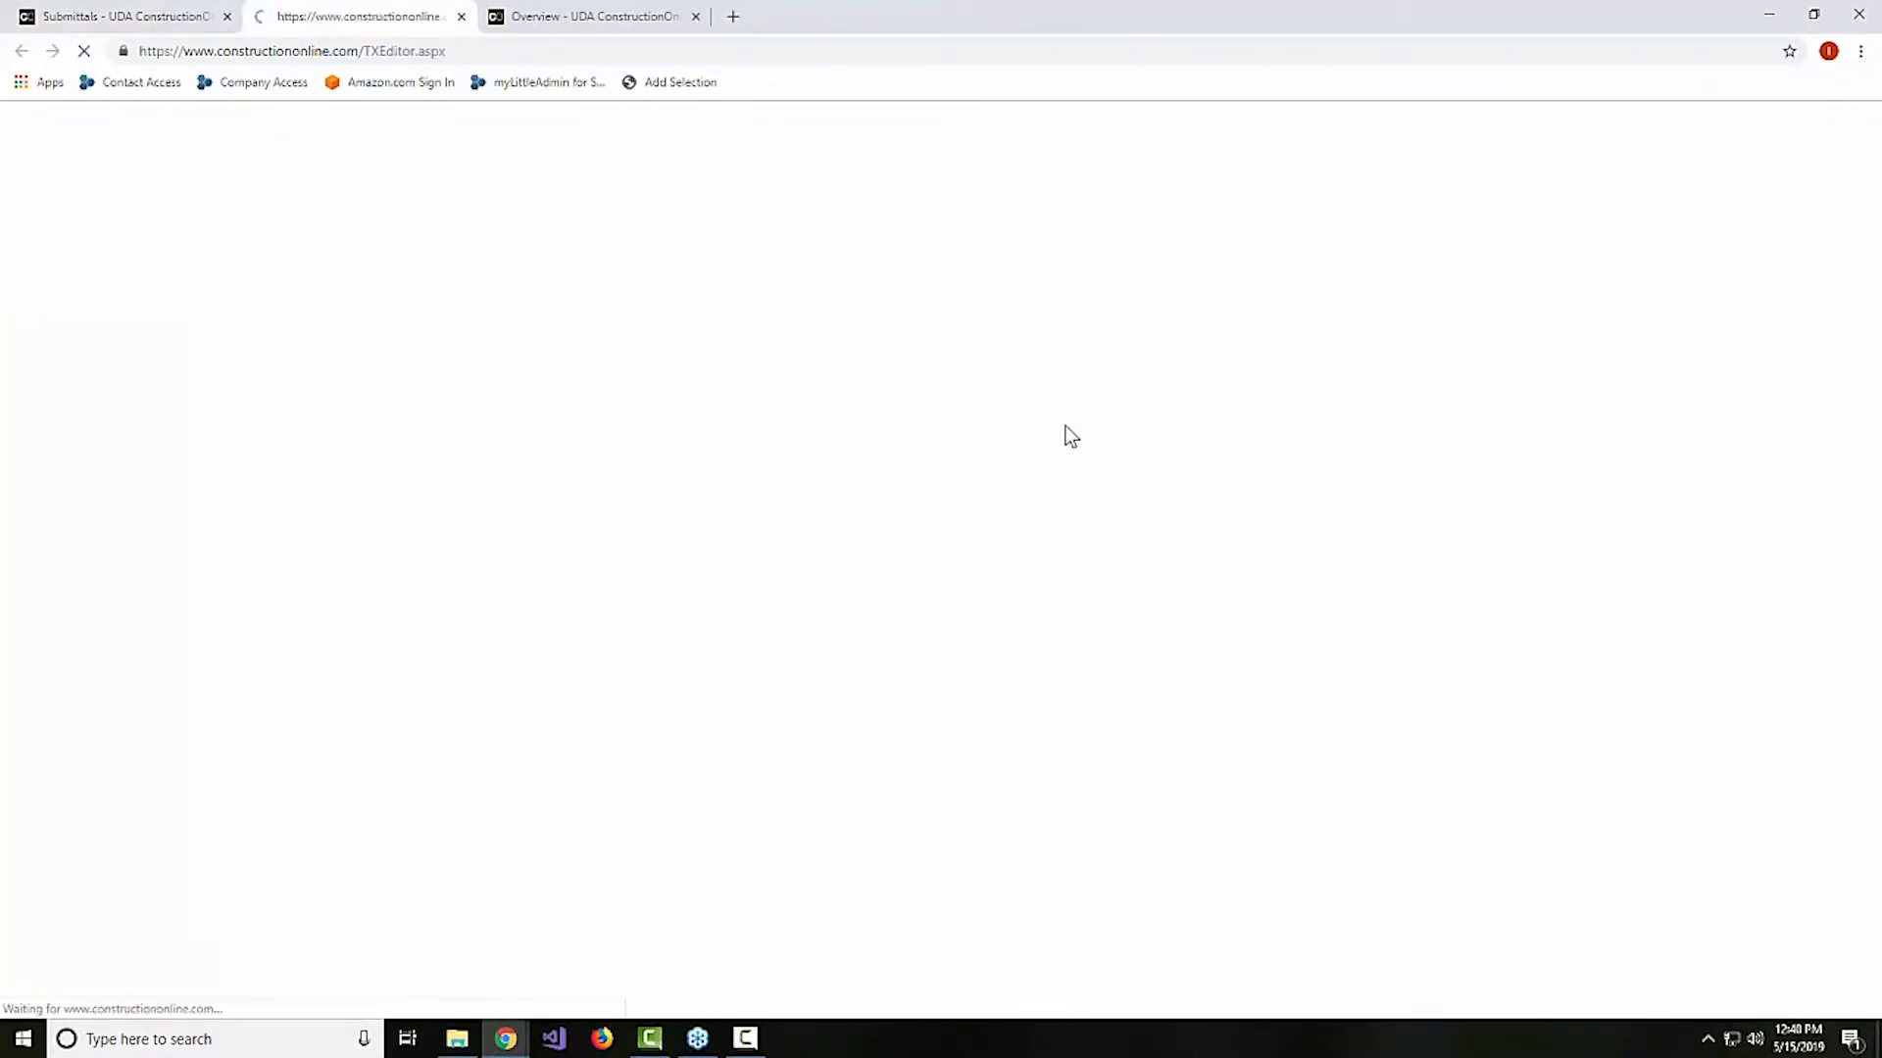
# Inspect the closed 1st floor tile submittal in the details view and review its printable report
pyautogui.click(136, 20)
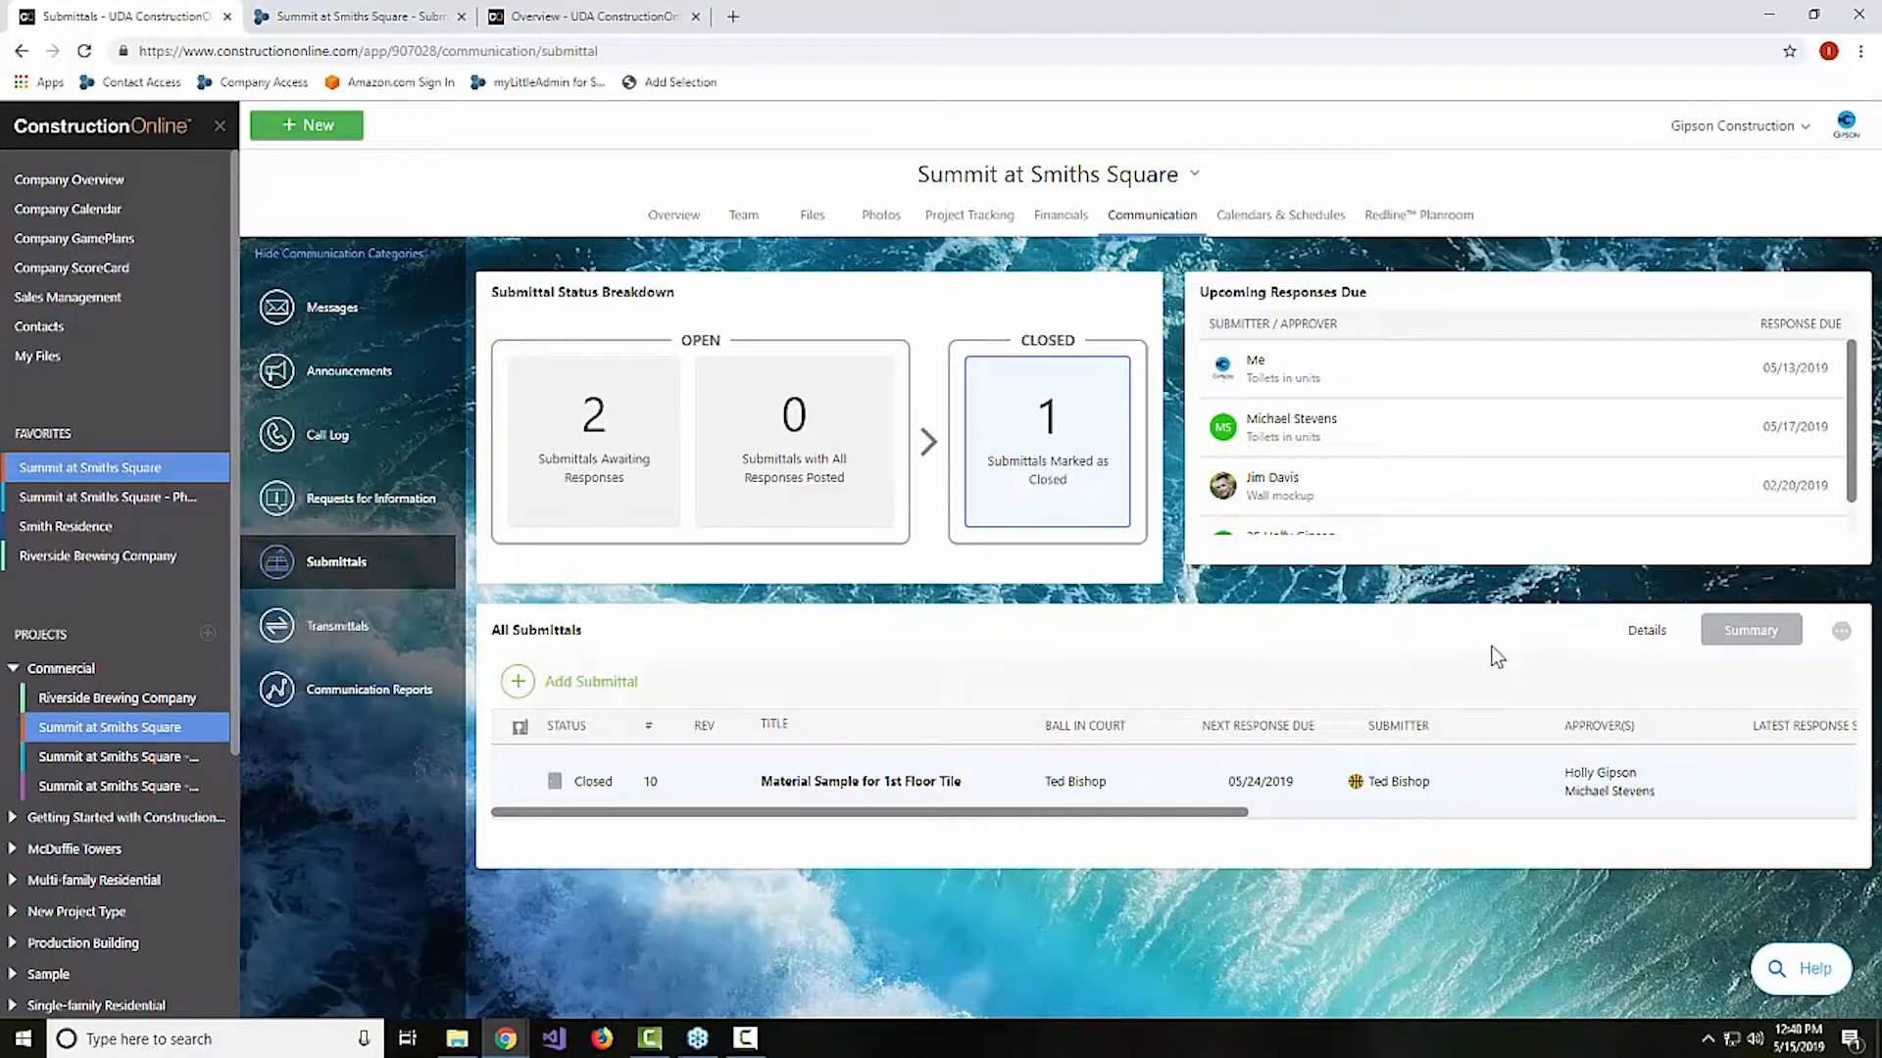
pyautogui.click(1615, 635)
pyautogui.scroll(-4, 1357, 778)
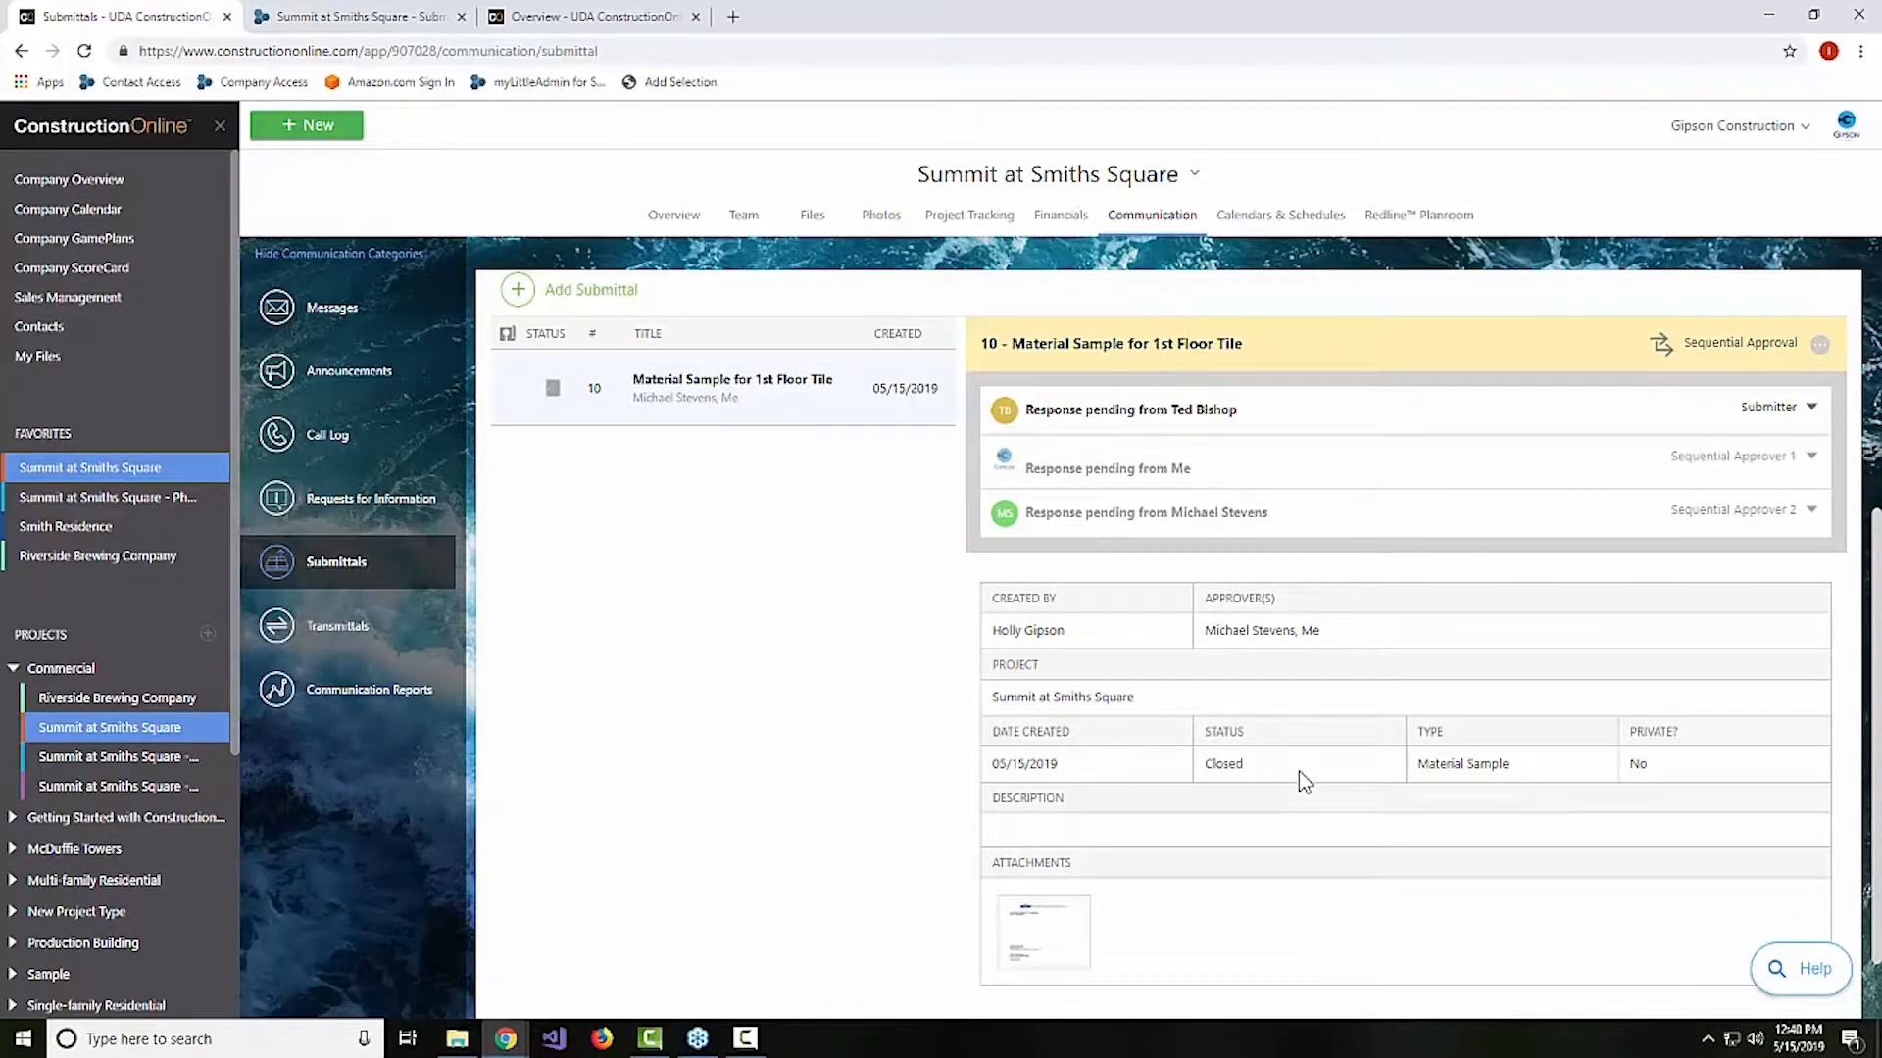
pyautogui.click(302, 20)
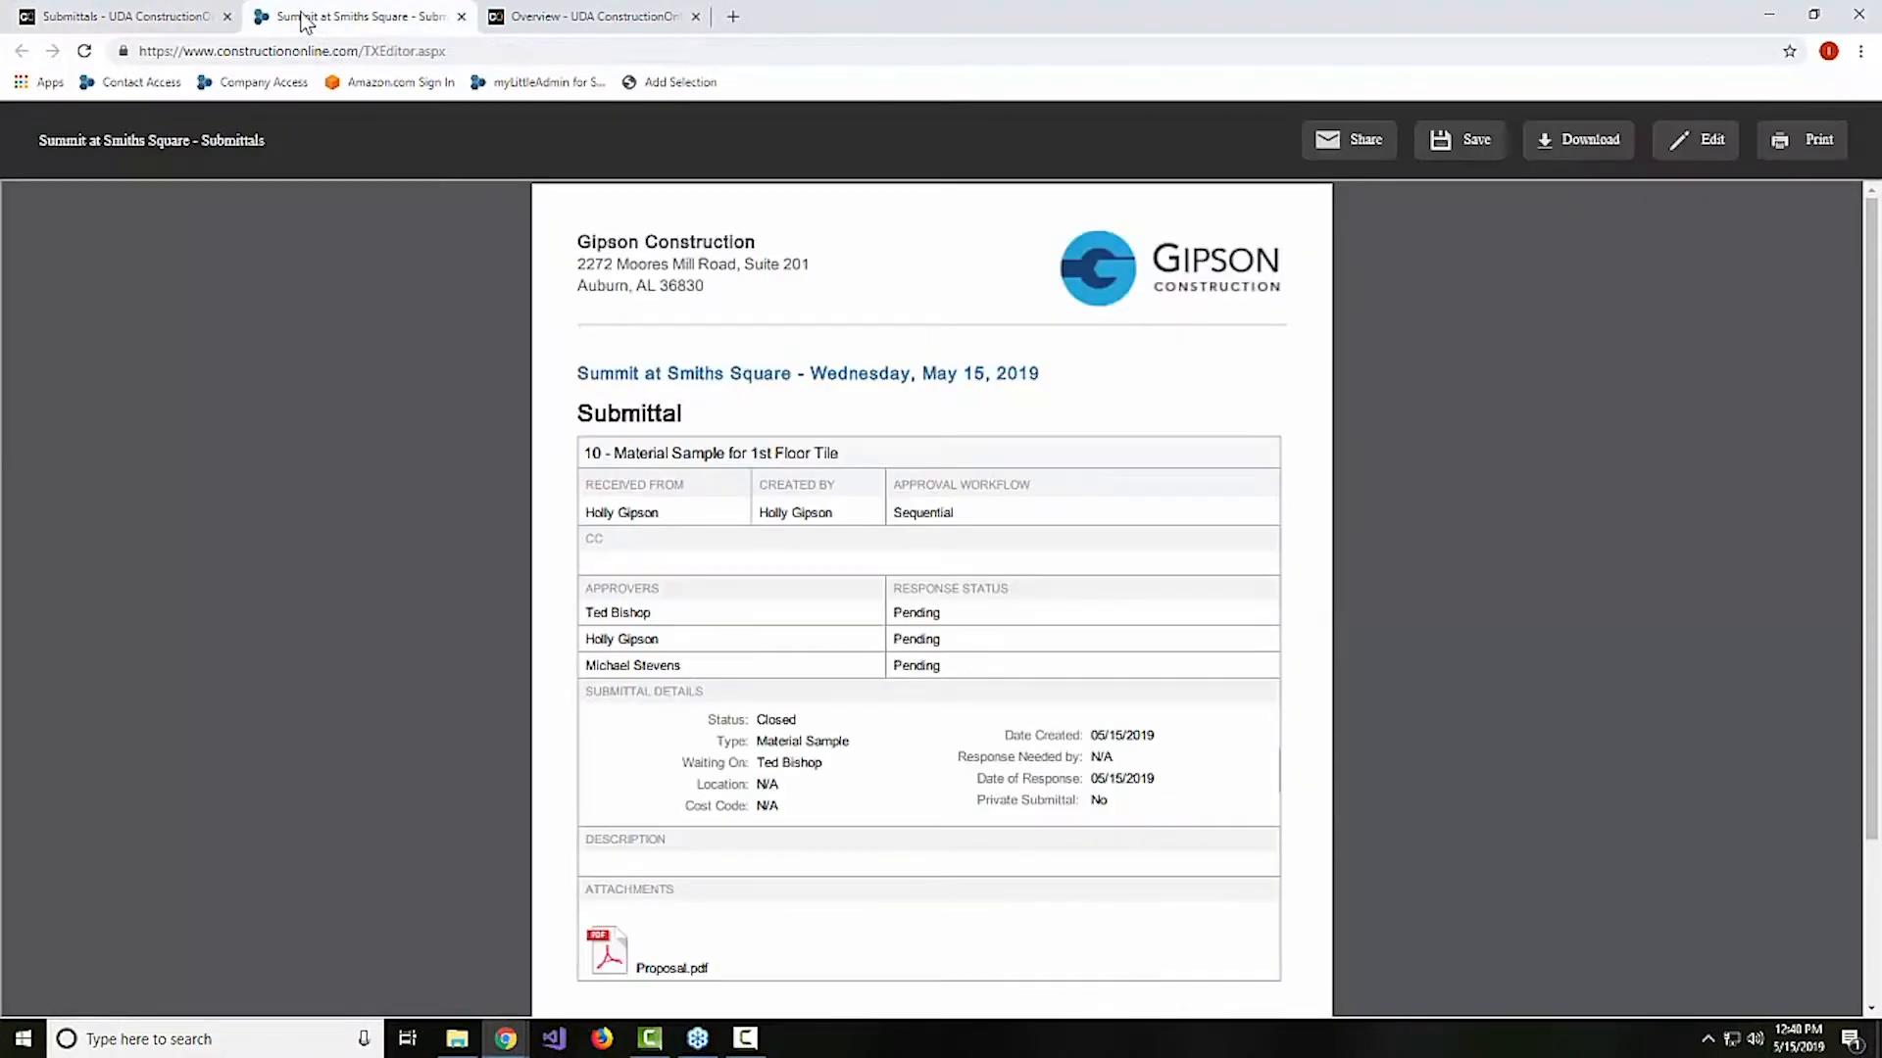
pyautogui.scroll(-2, 979, 621)
pyautogui.scroll(2, 1064, 644)
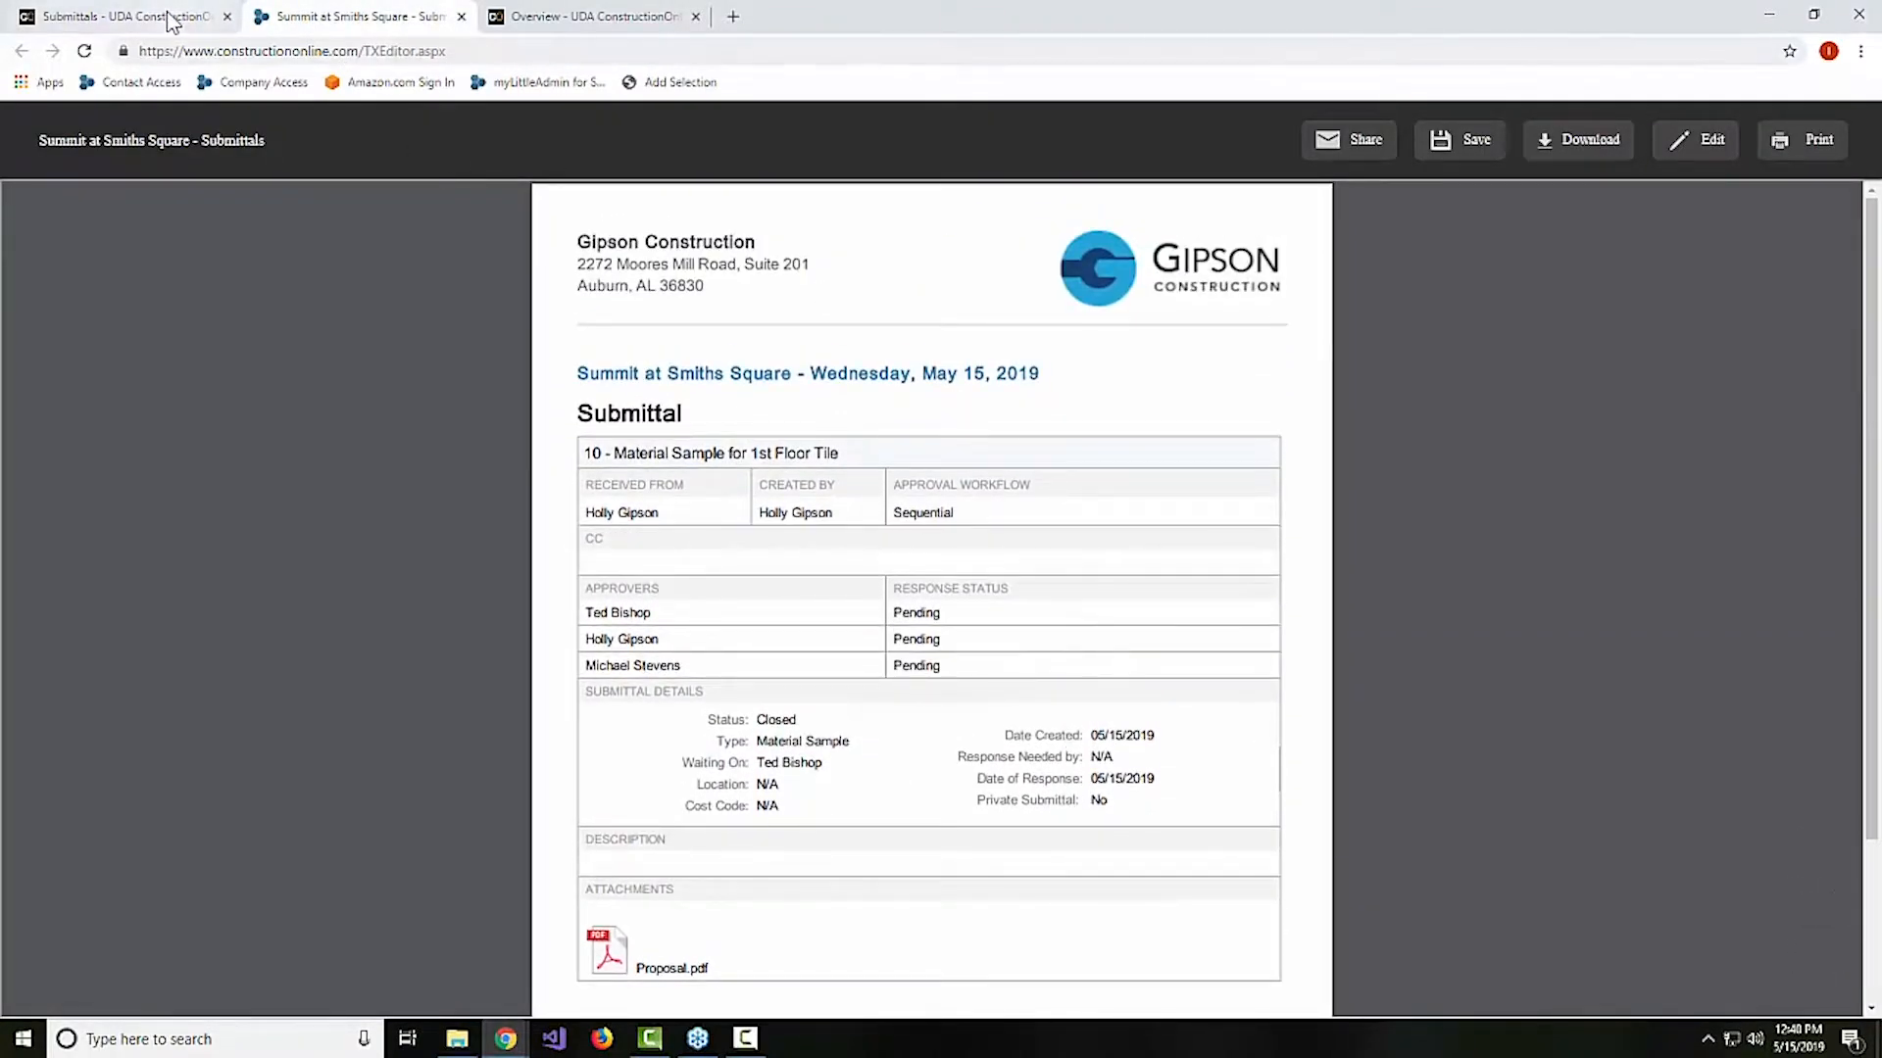
# Return to the submittals list, remove the closed filter and show all submittals in the summary view
pyautogui.click(108, 20)
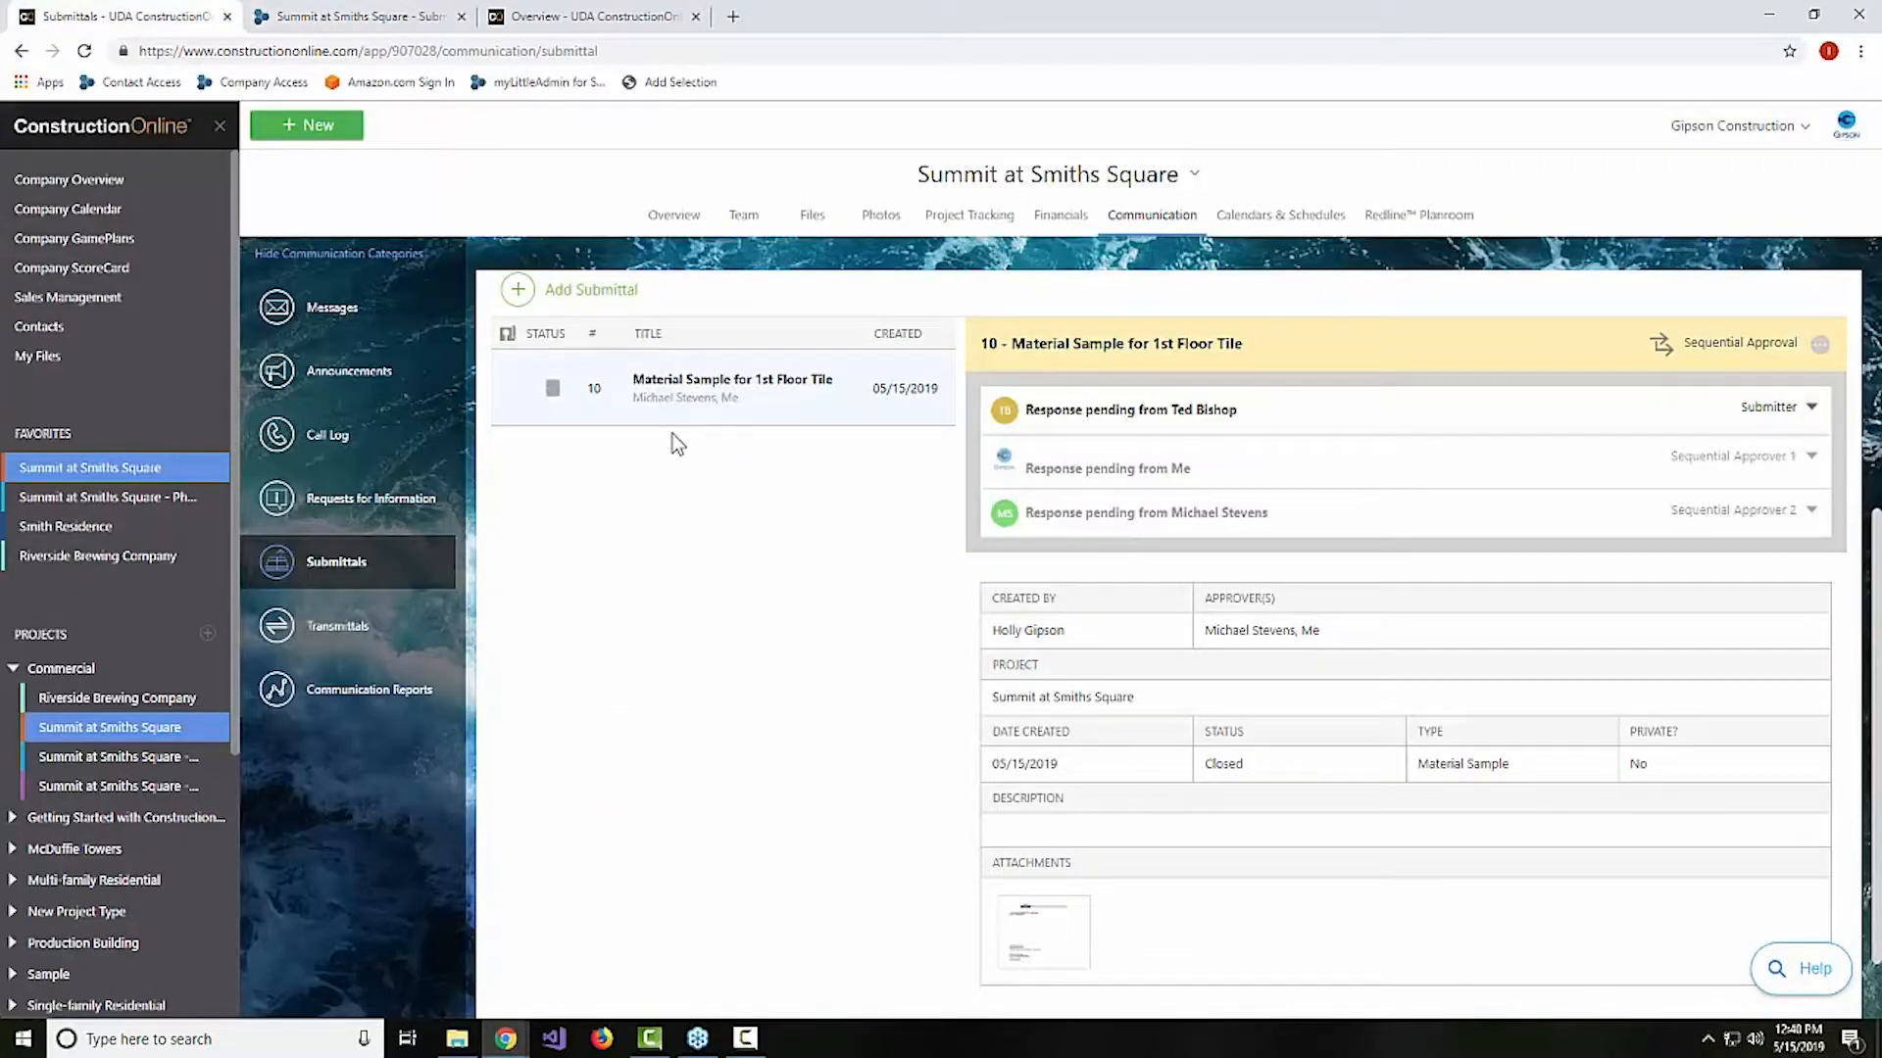
pyautogui.scroll(3, 672, 433)
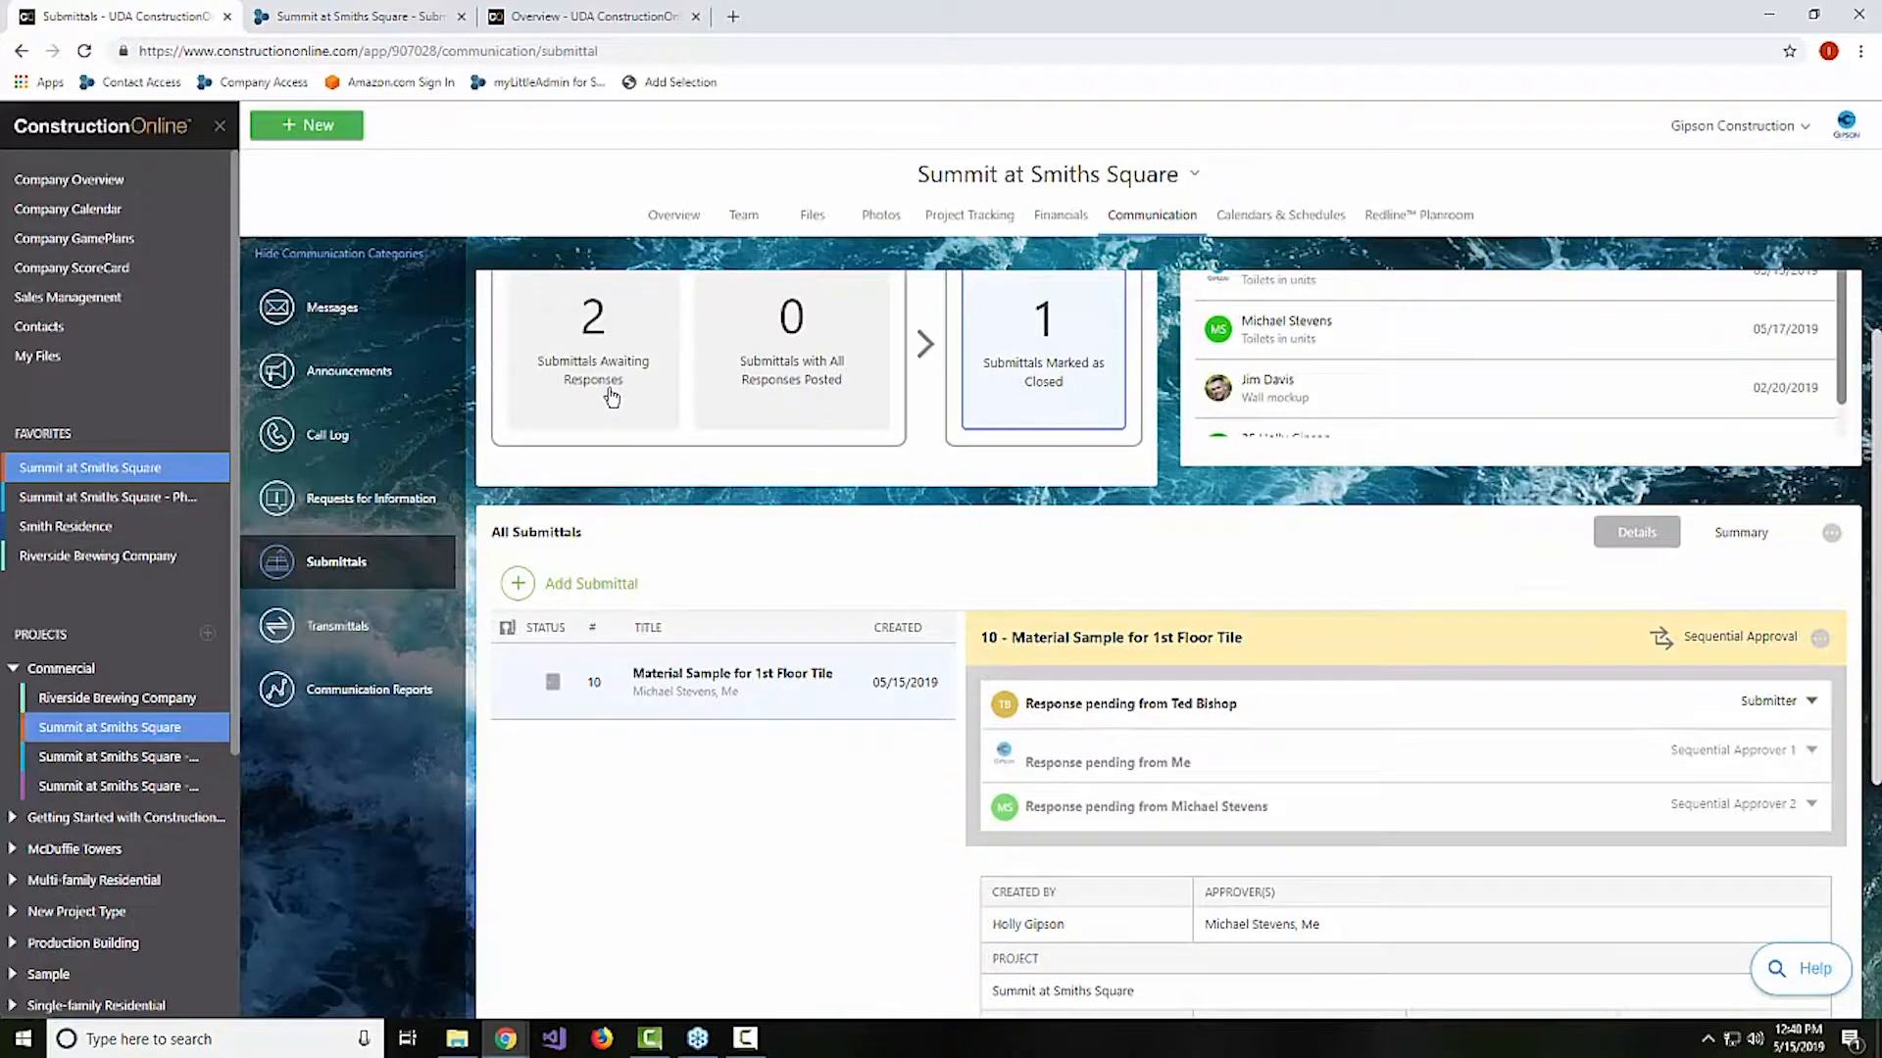
pyautogui.click(1009, 365)
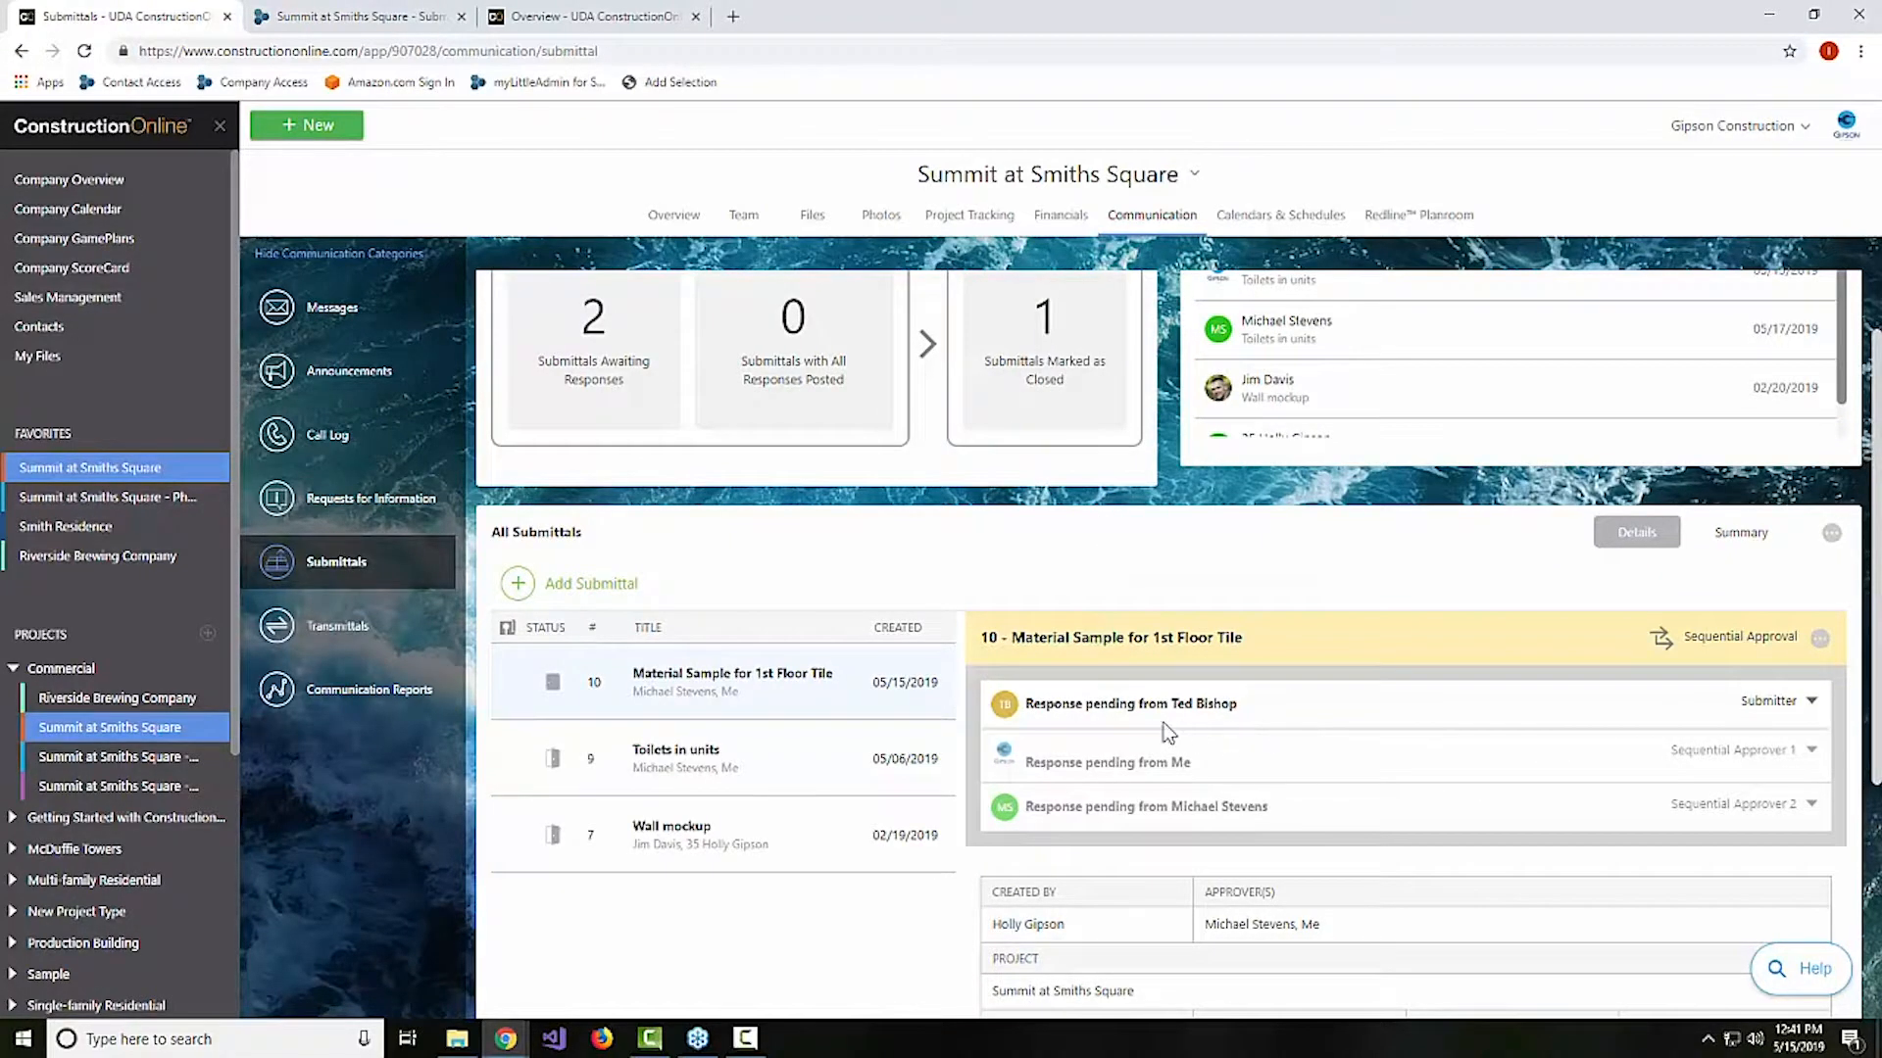
pyautogui.click(1734, 534)
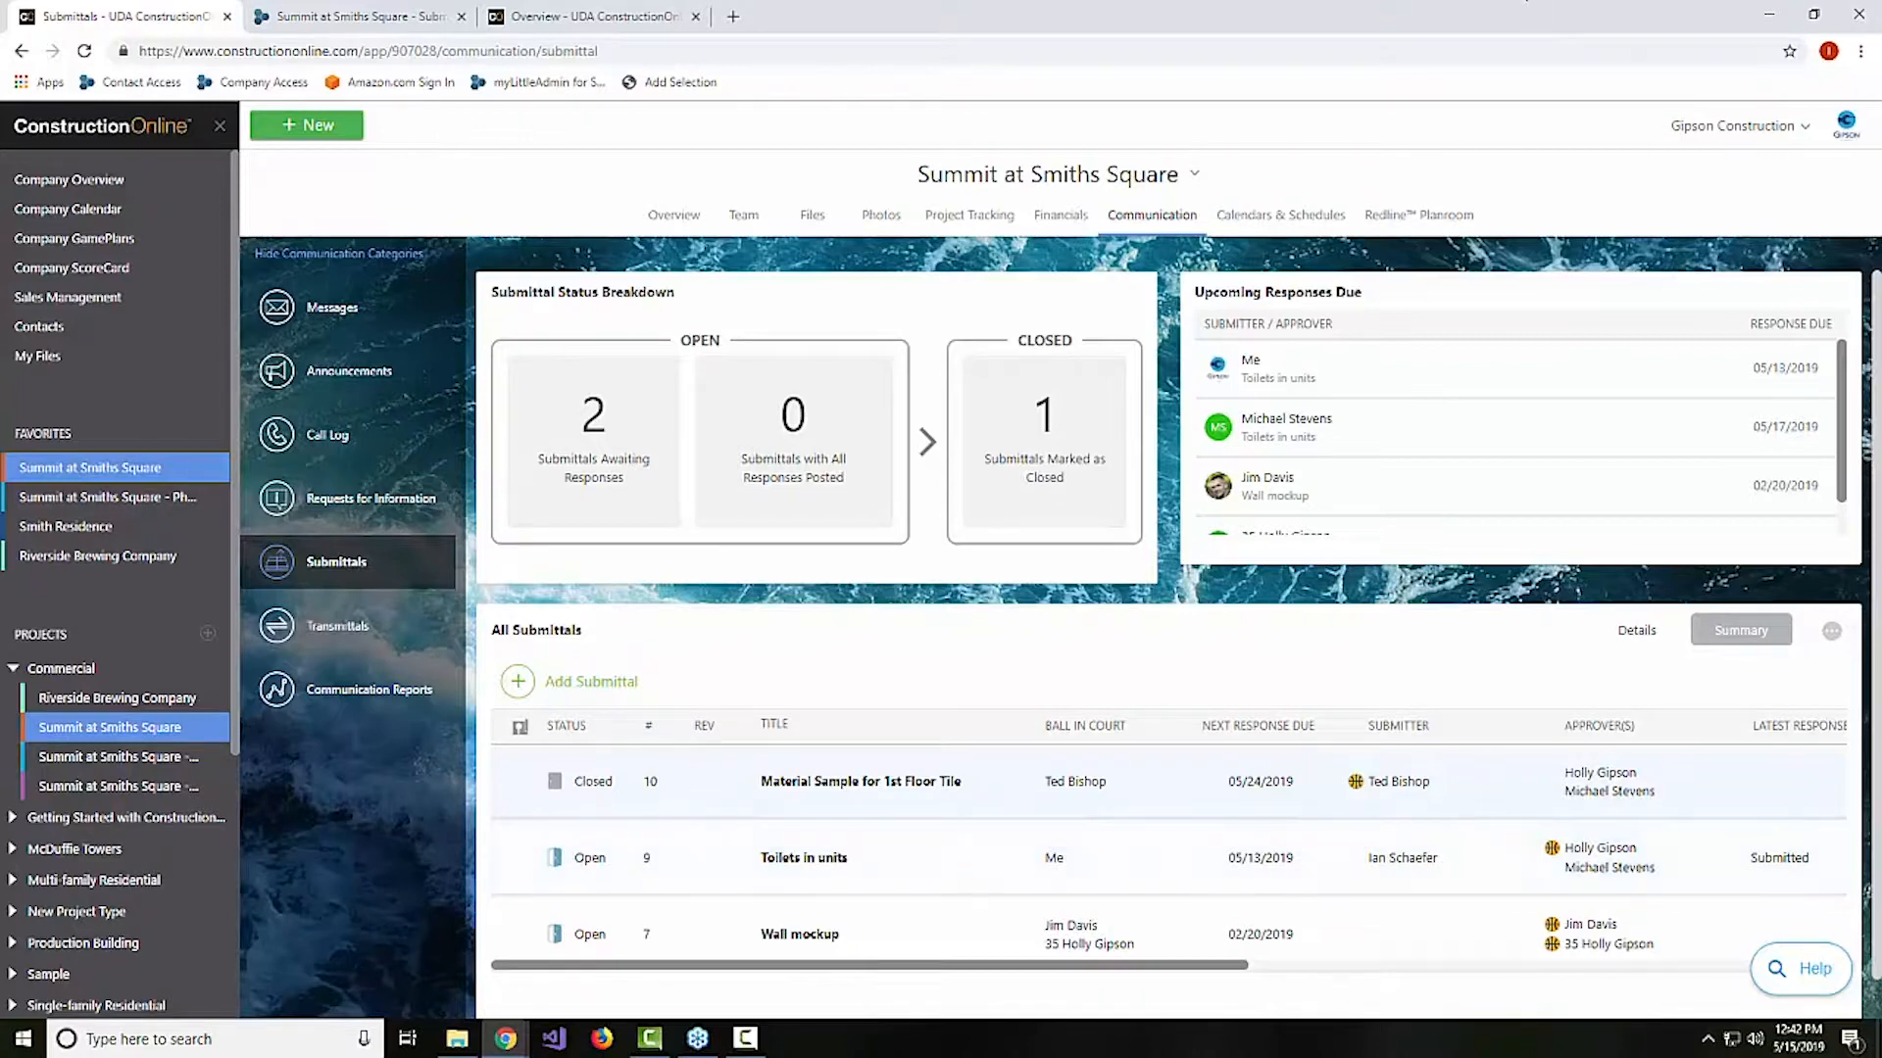
pyautogui.scroll(-1, 1300, 639)
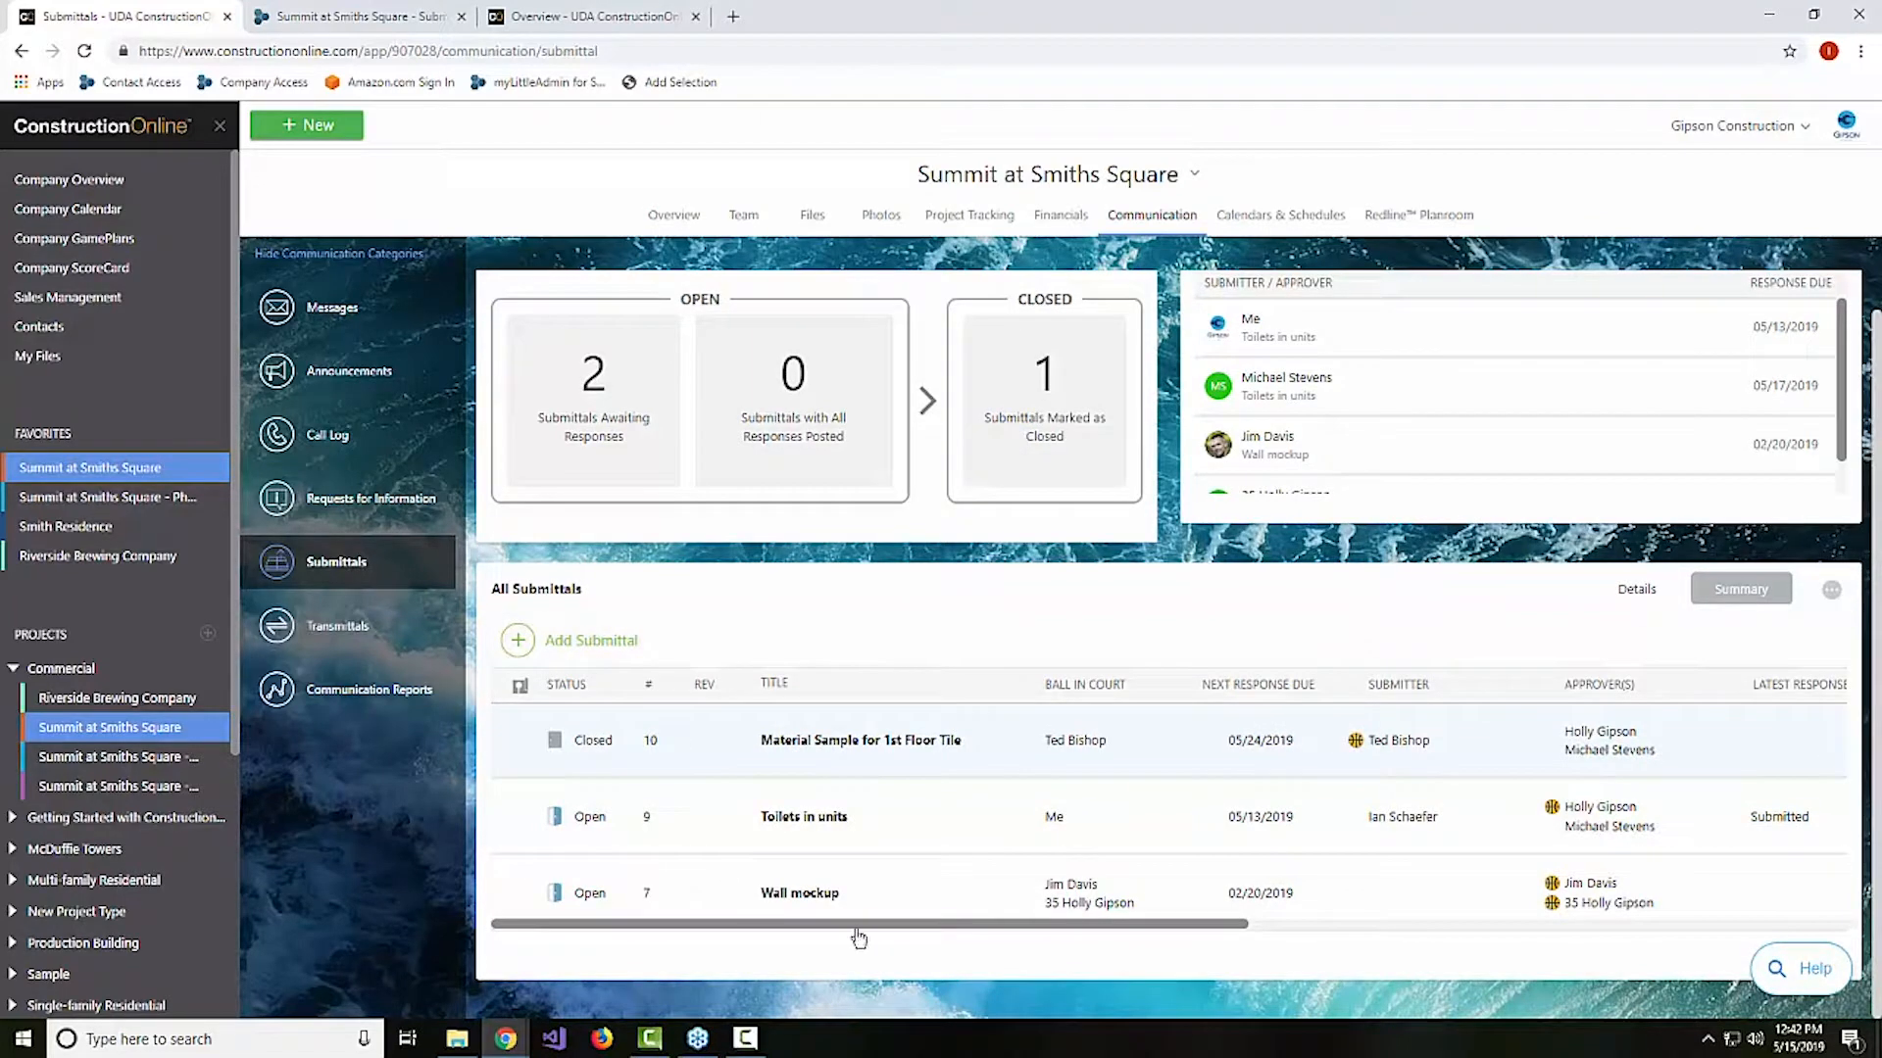
# Look over the RFI summary, the submittal list's export option and the printable report of the 1st floor tile submittal
pyautogui.click(343, 498)
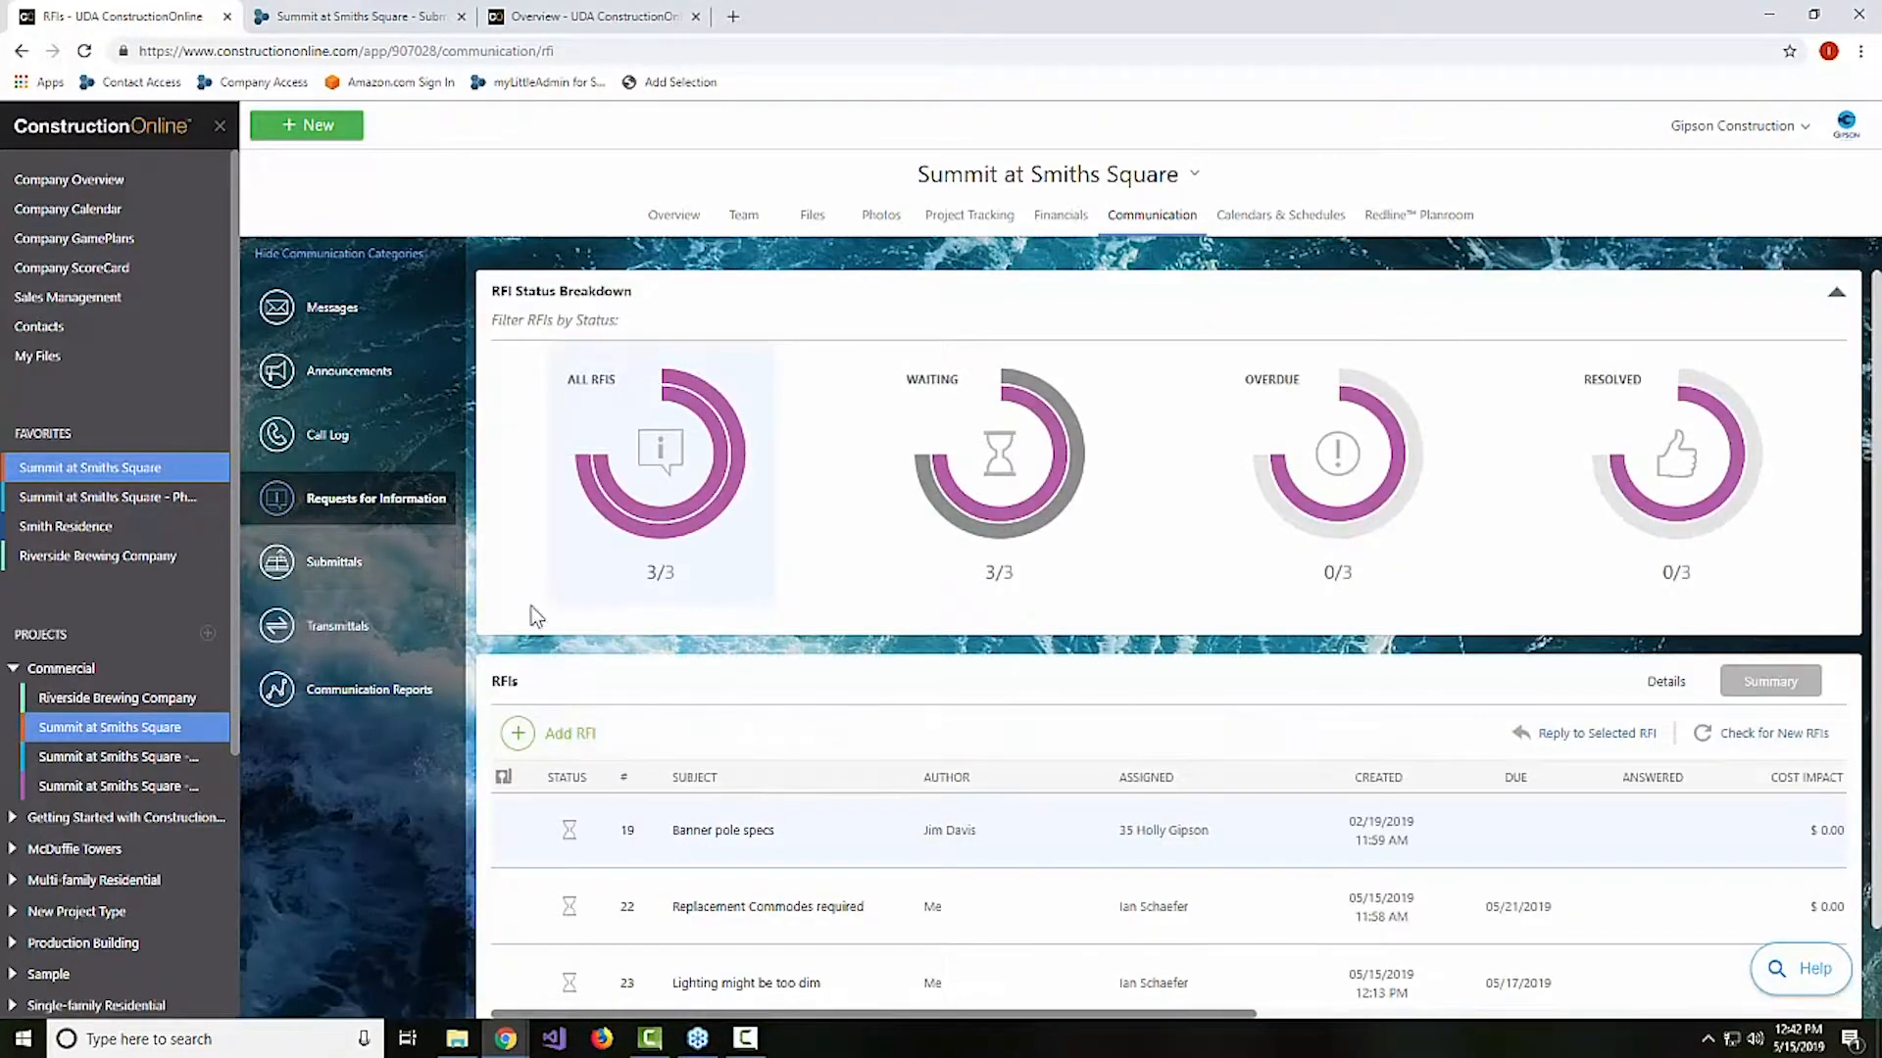
pyautogui.click(373, 583)
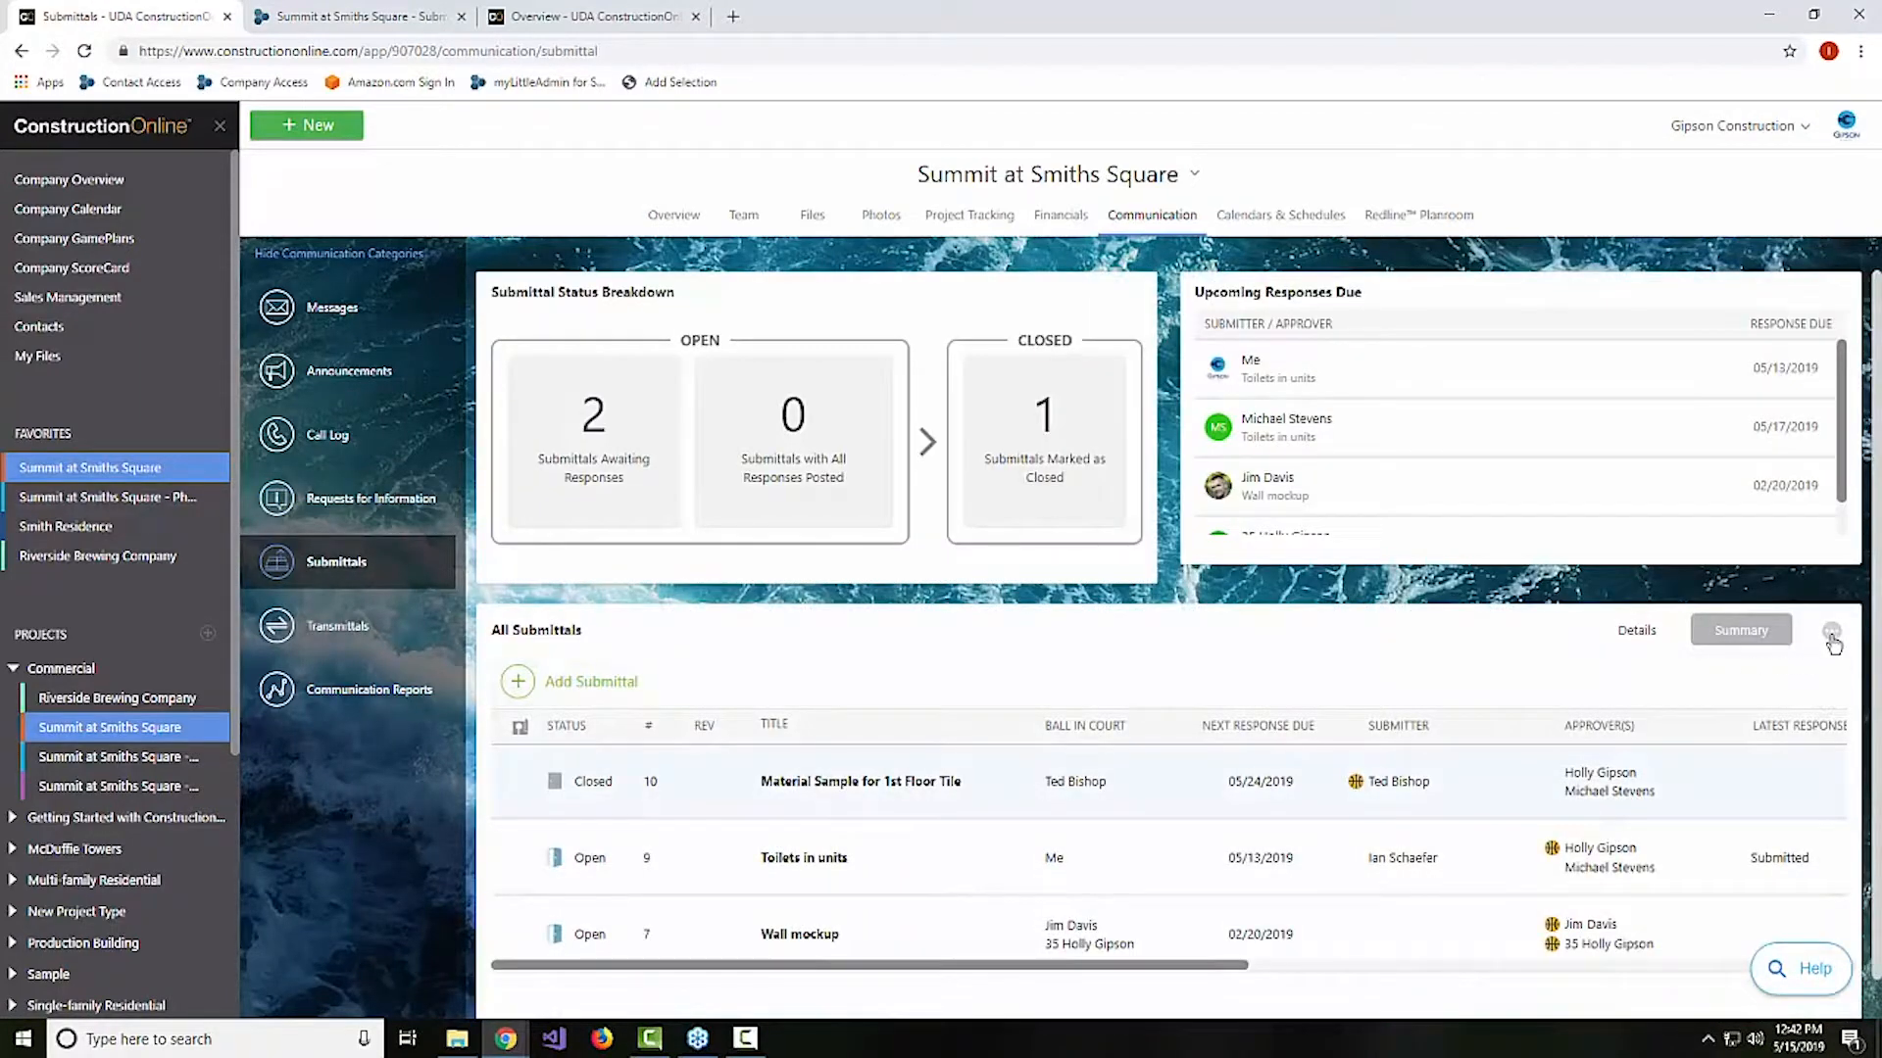
pyautogui.click(1830, 630)
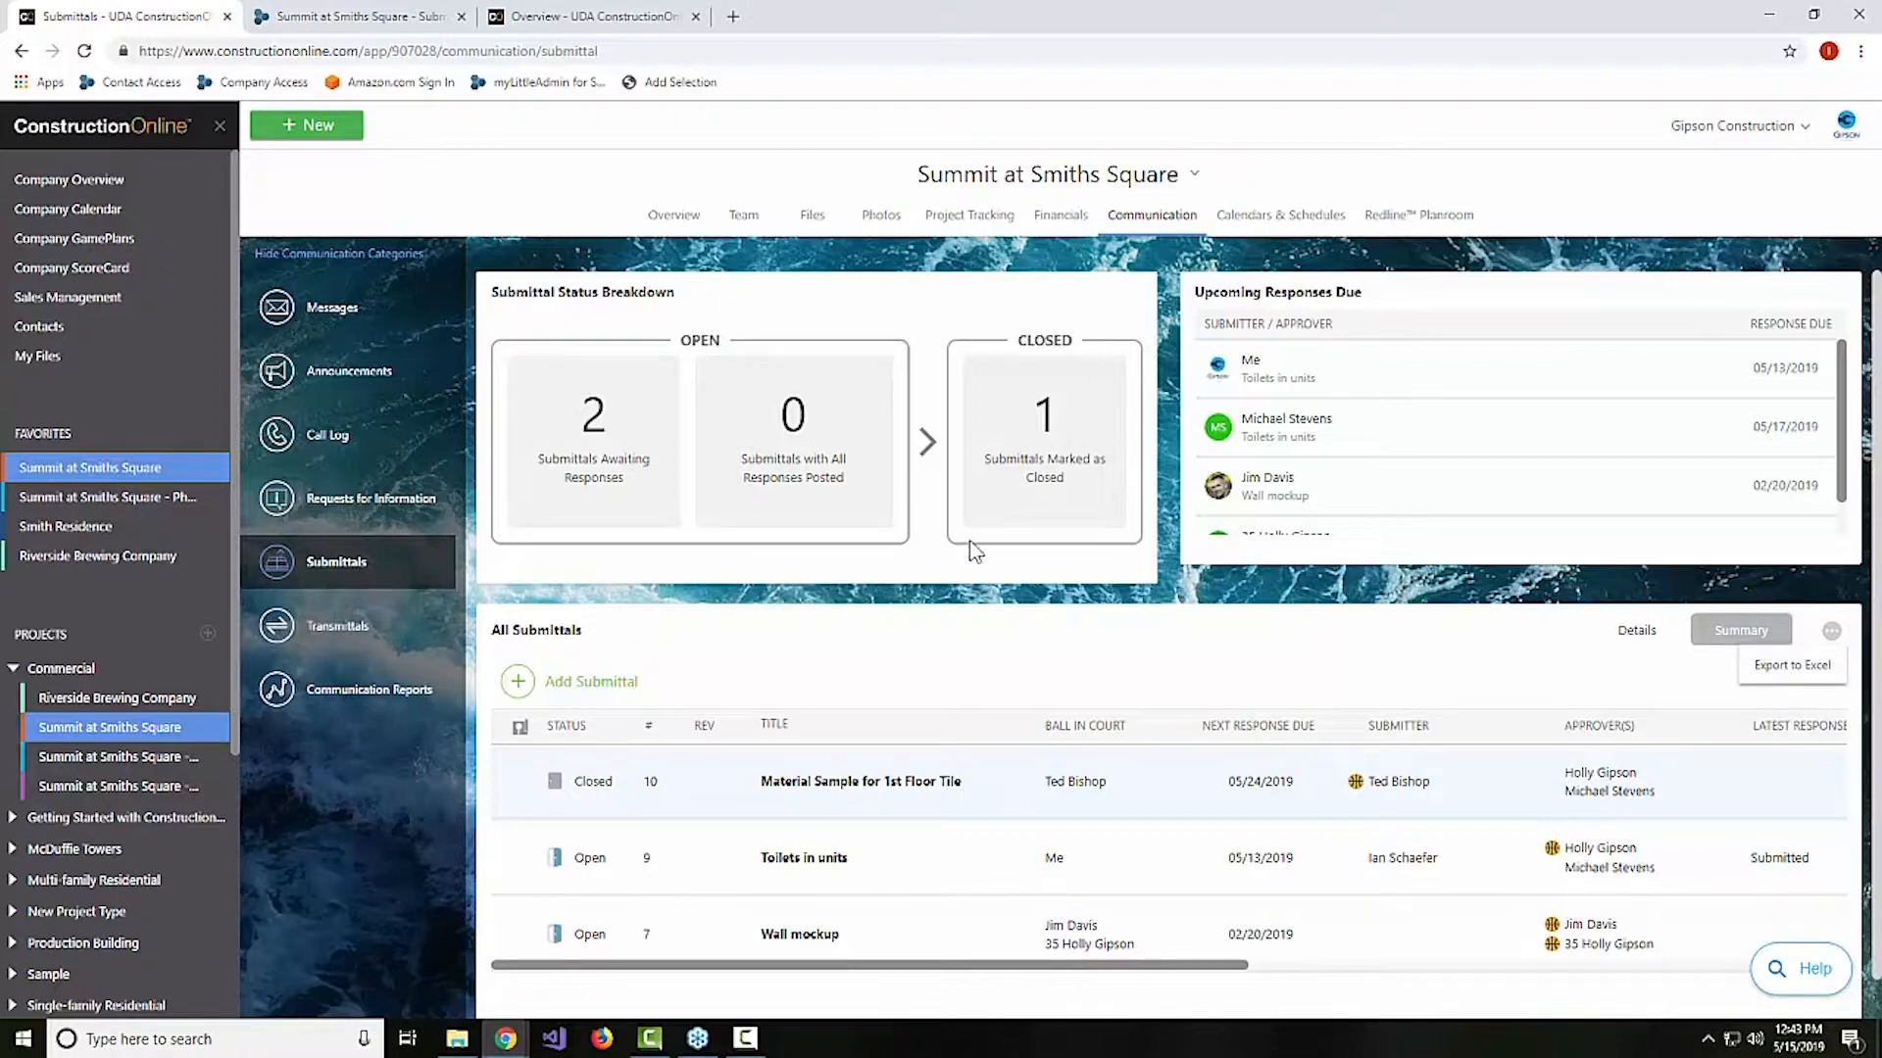
pyautogui.click(370, 16)
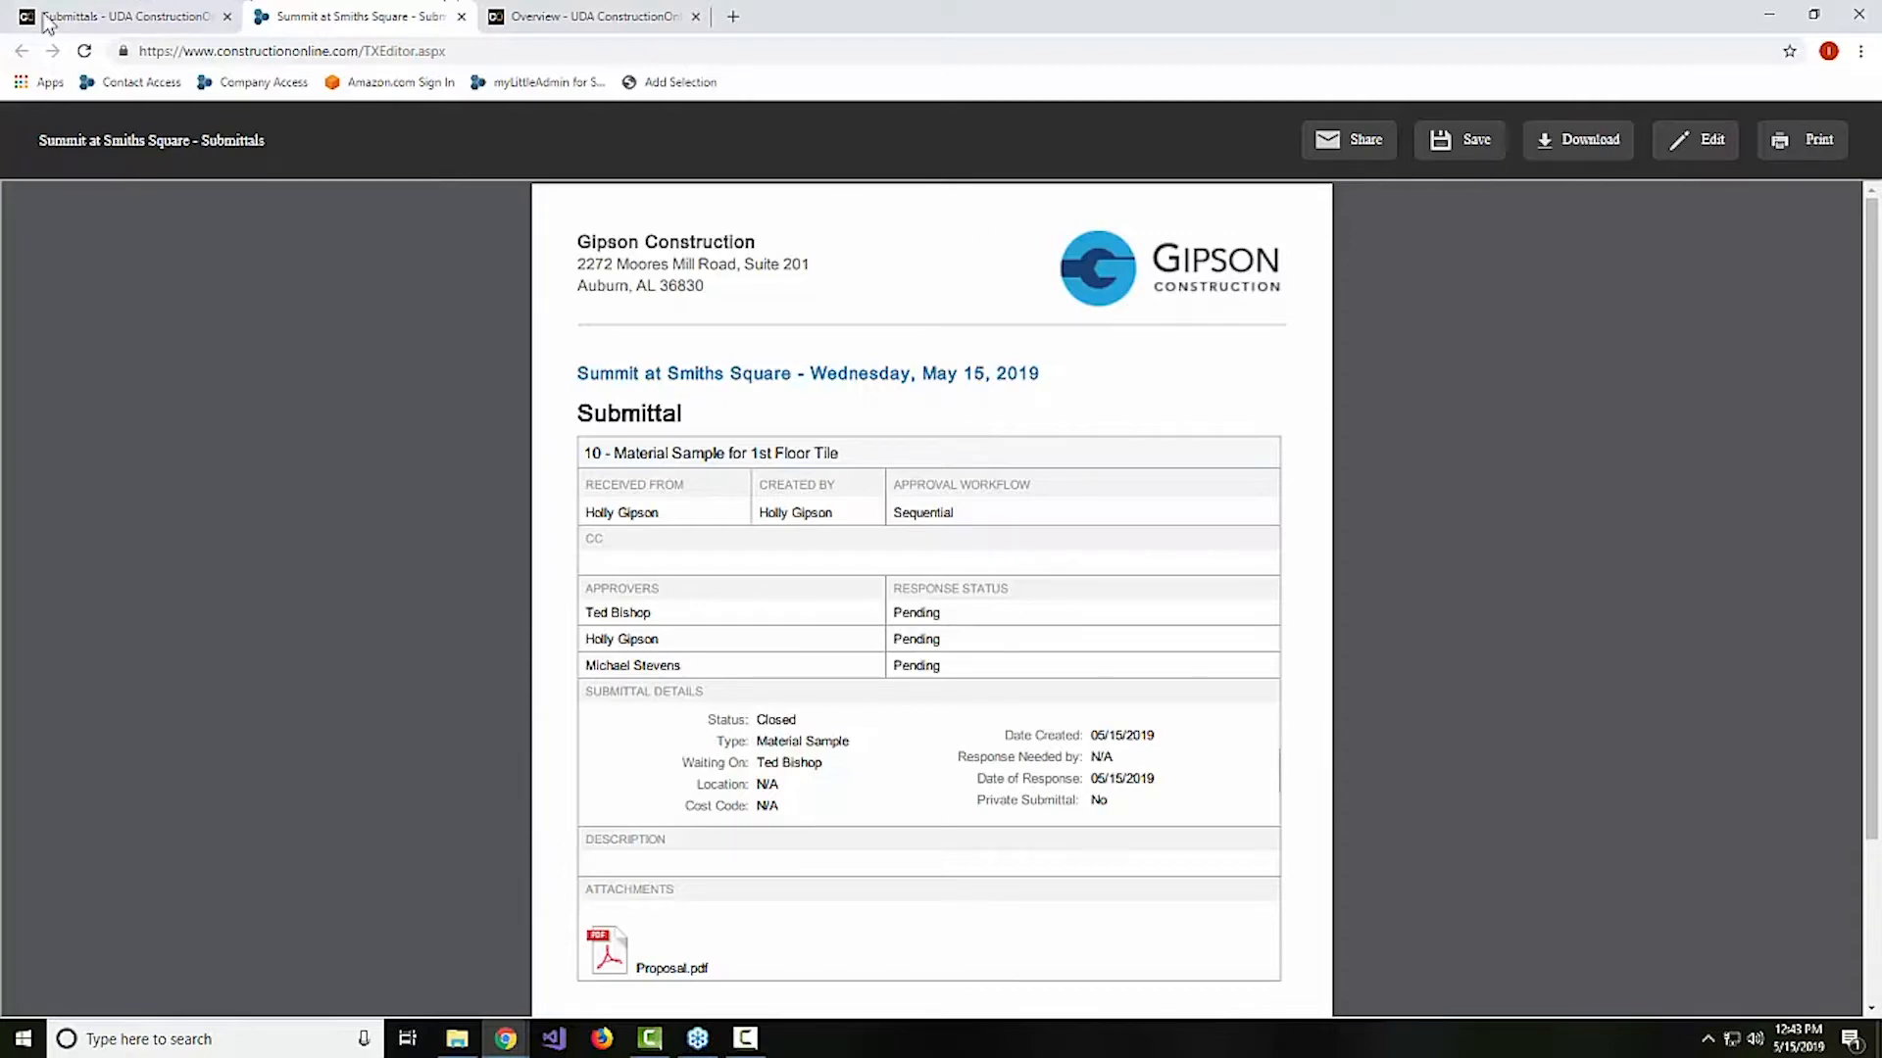
pyautogui.click(137, 16)
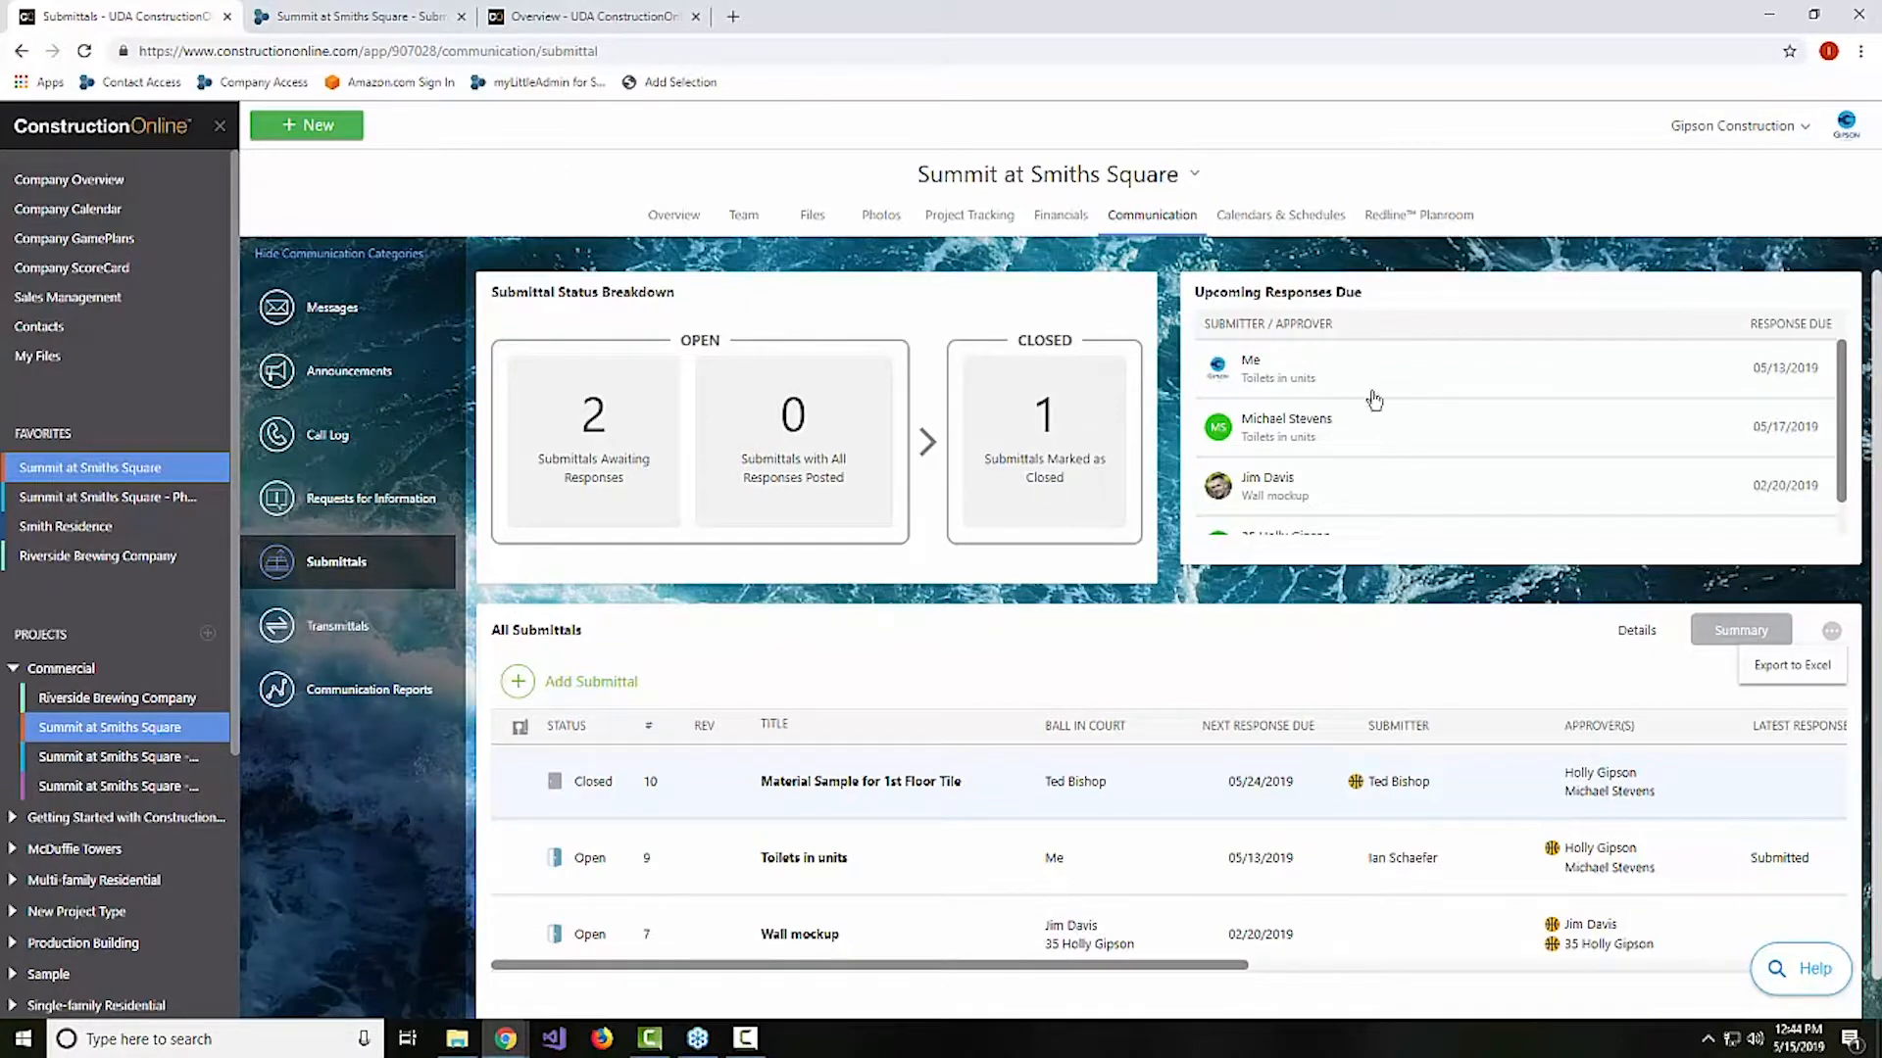
# Open the Enlarged Plan P5 sheet in Redline Planroom and pin the 1st floor tile submittal on the Type A unit toilet and sink plan
pyautogui.click(1431, 222)
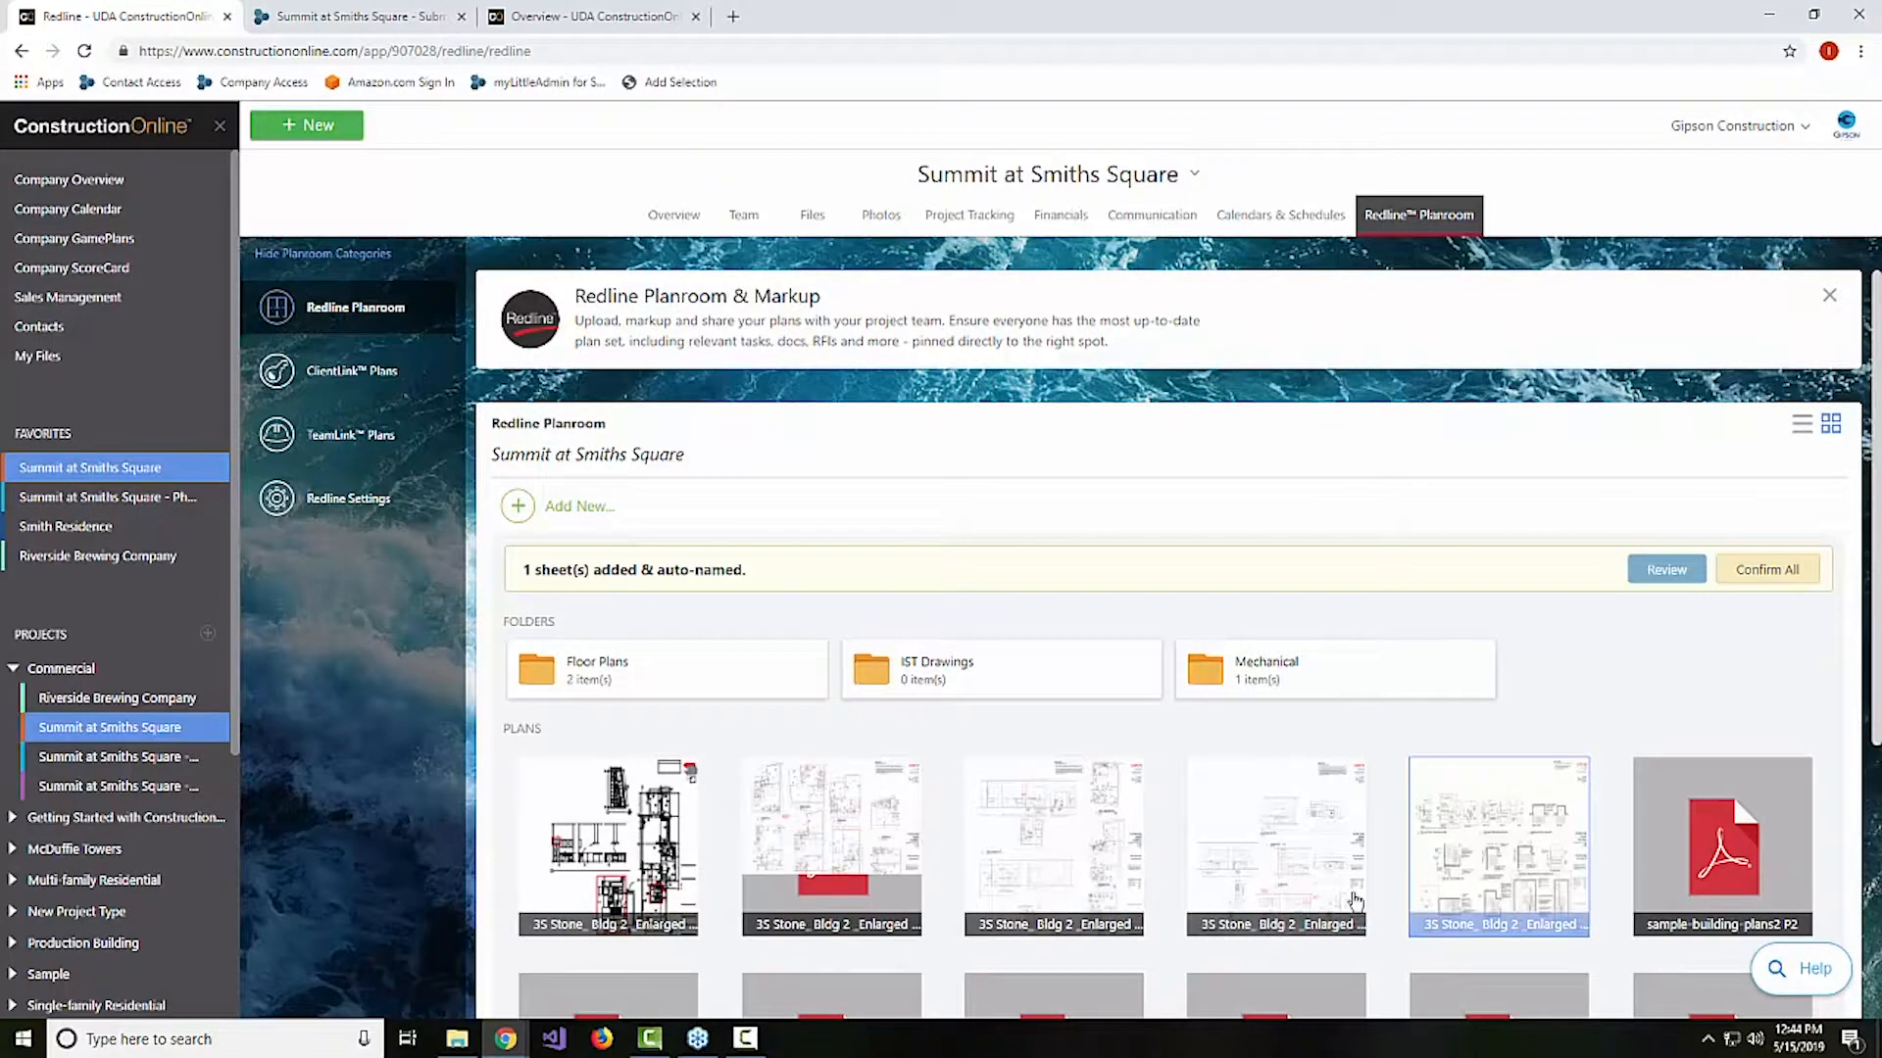
pyautogui.click(1257, 875)
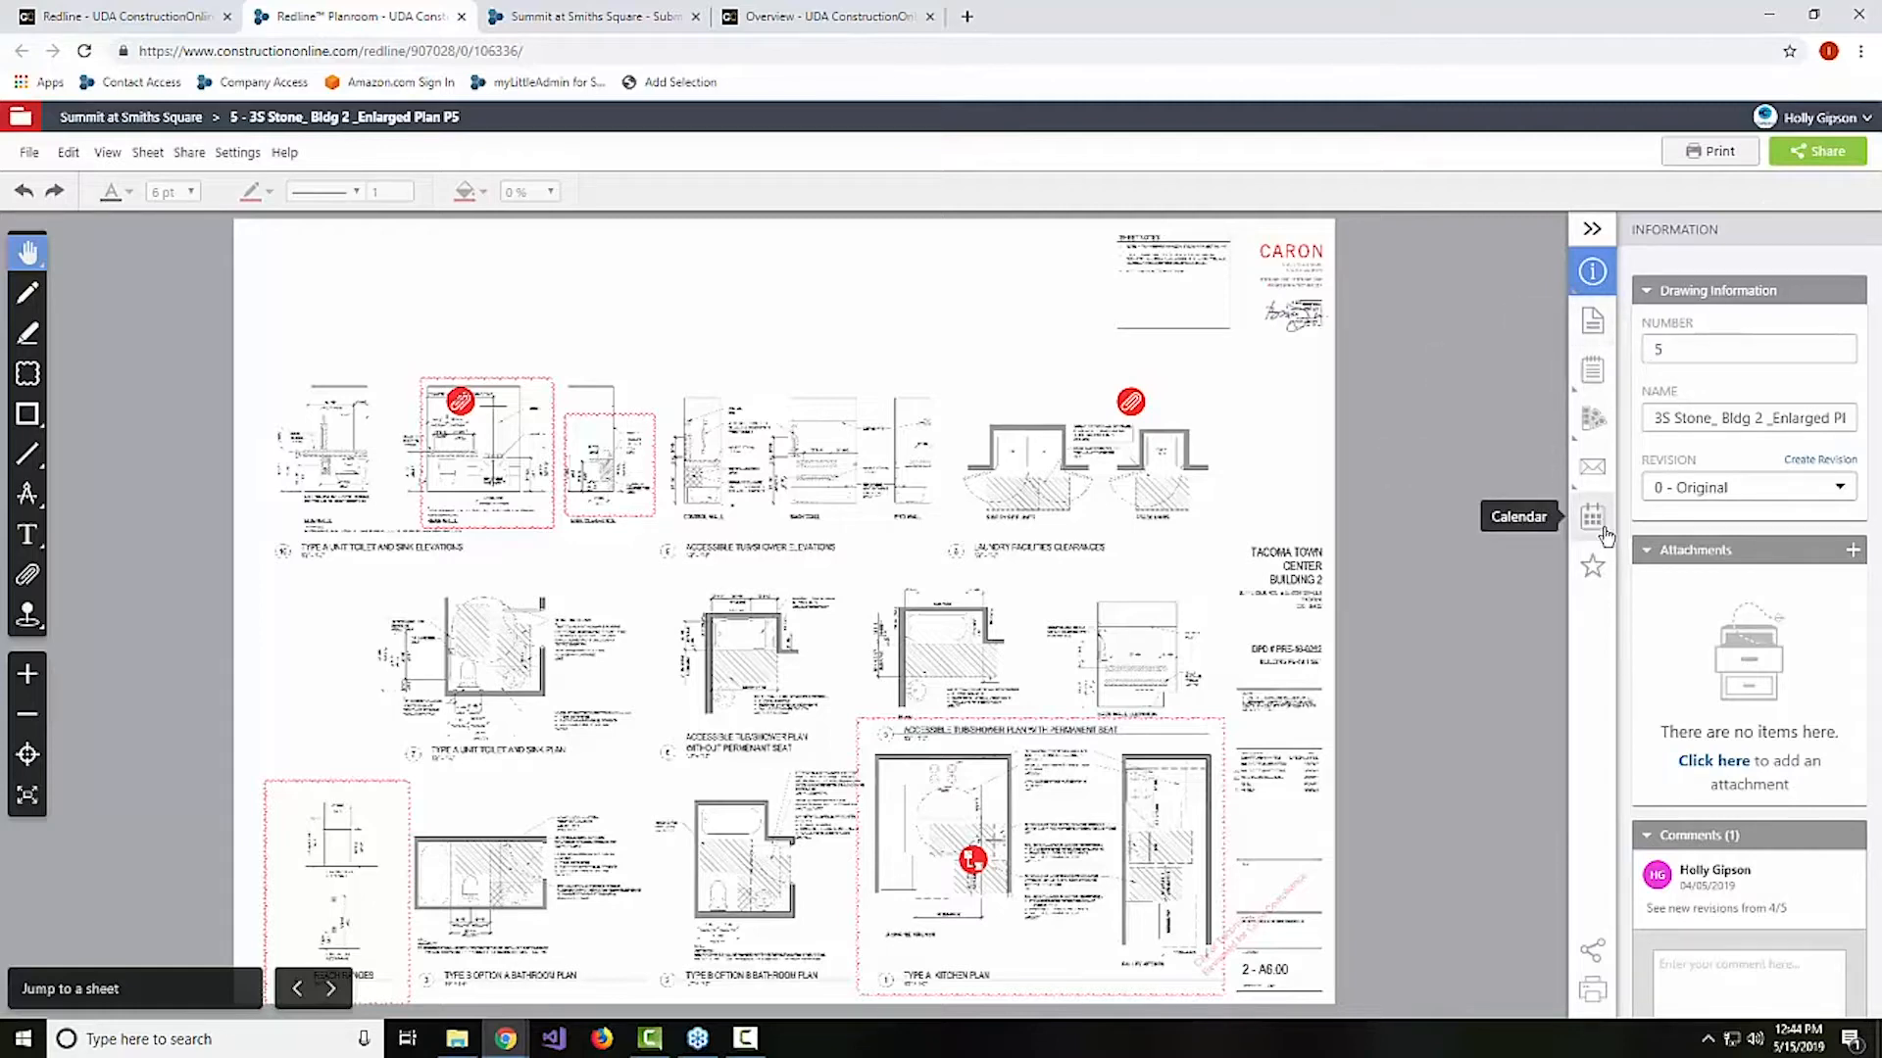
pyautogui.moveTo(1600, 485)
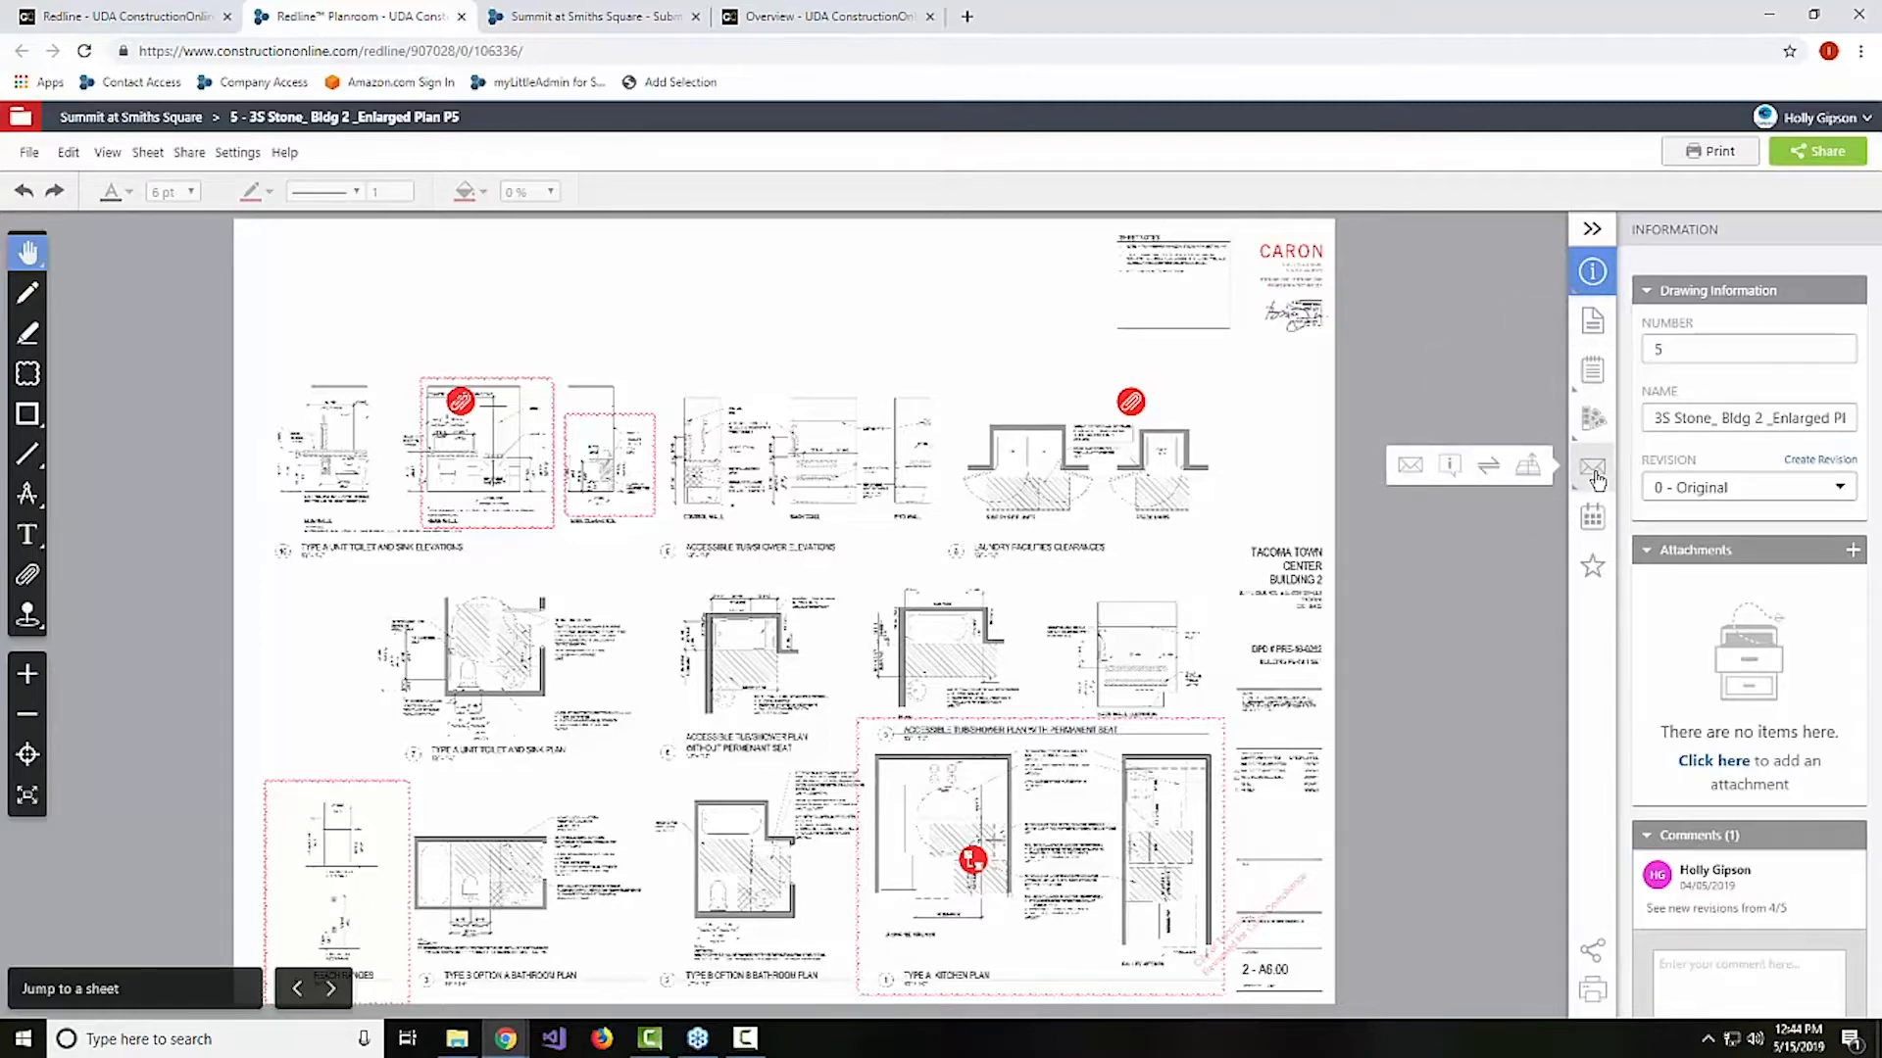
pyautogui.click(1531, 475)
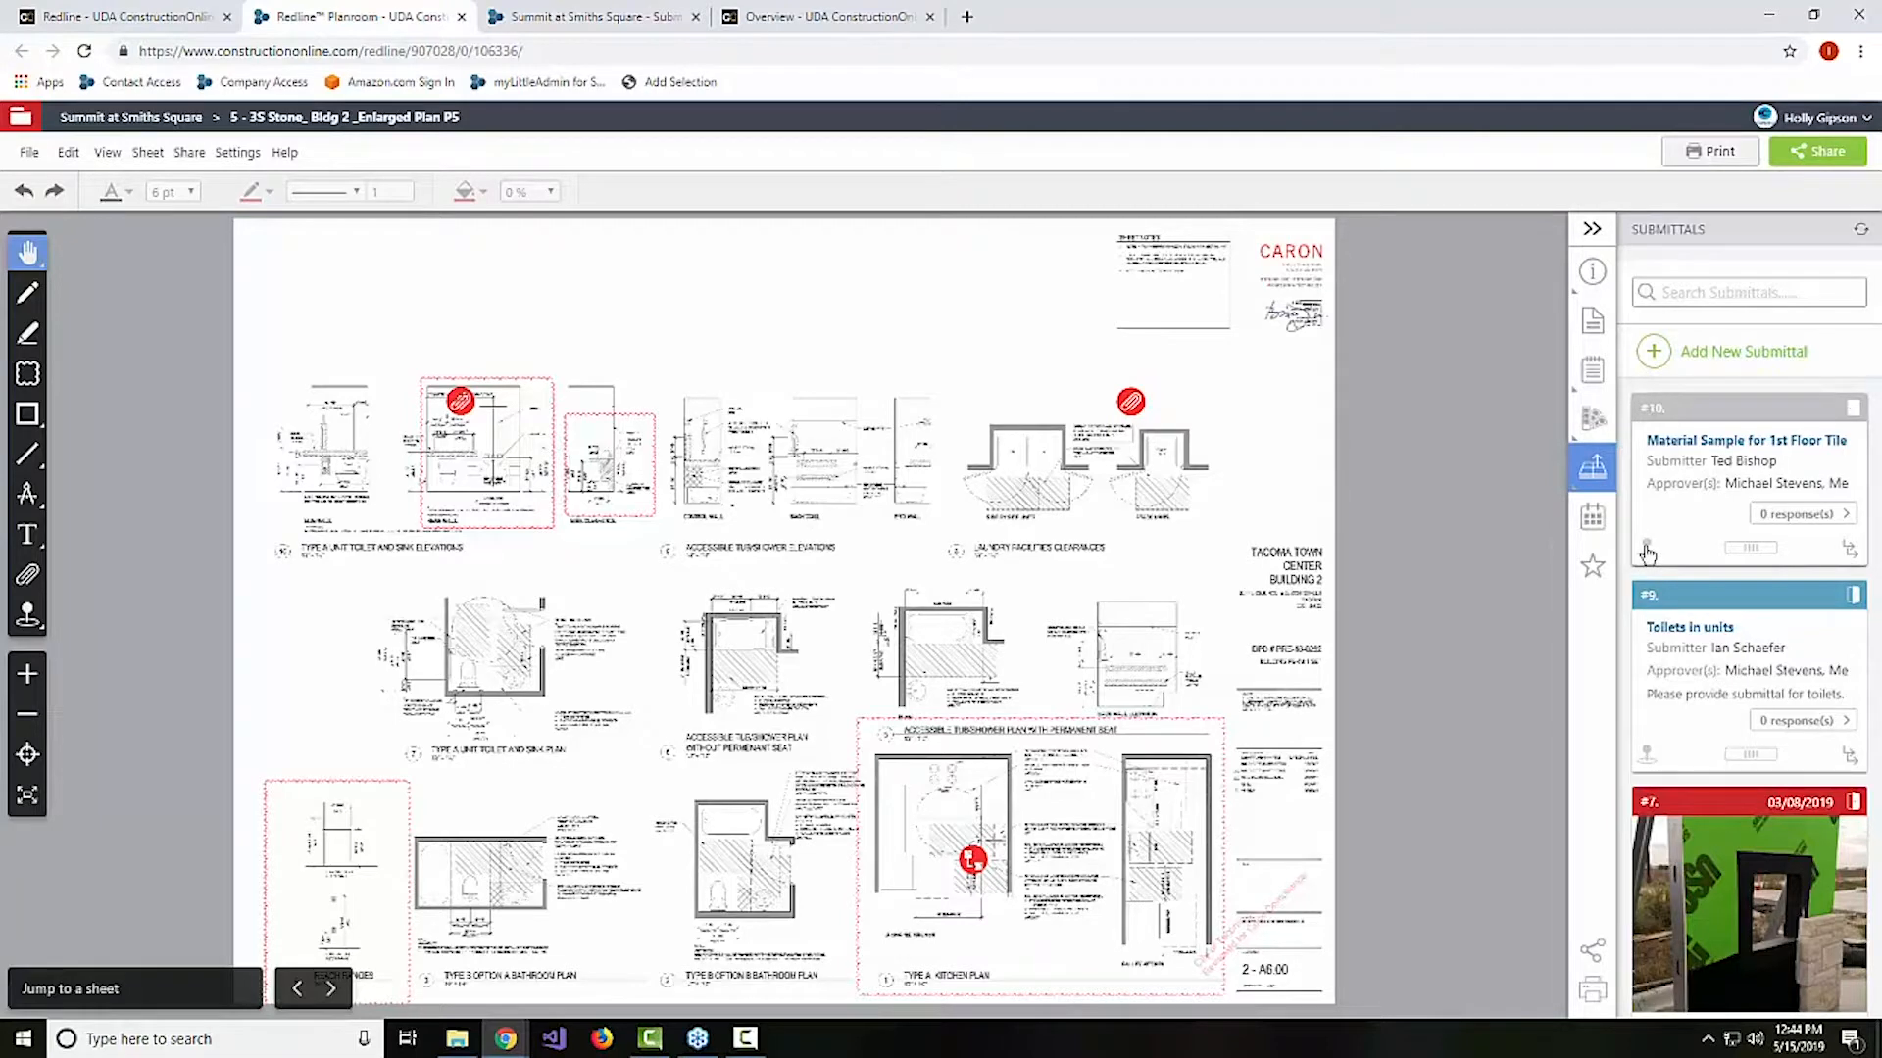
pyautogui.moveTo(1646, 552)
pyautogui.mouseDown()
pyautogui.moveTo(1127, 618)
pyautogui.moveTo(485, 640)
pyautogui.mouseUp()
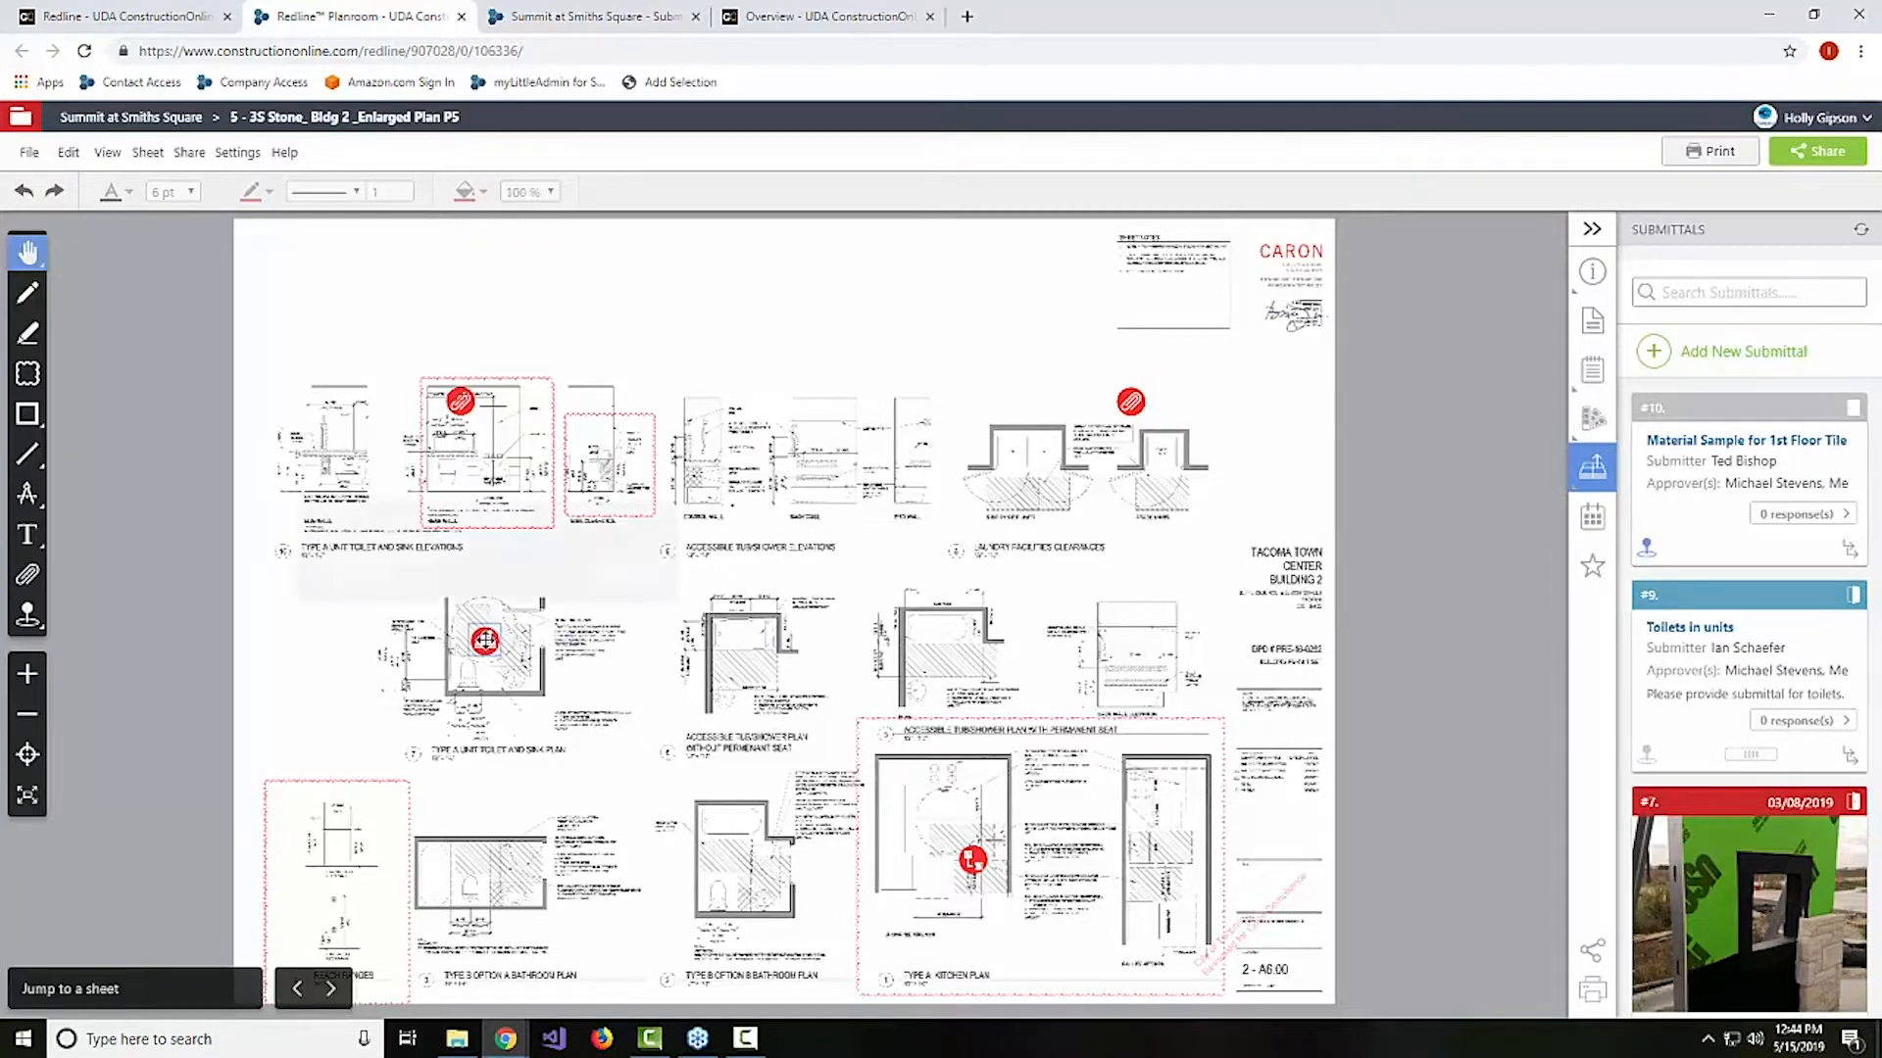
# Inspect the details of the submittal pinned on the toilet and sink plan and its place on the sheet
pyautogui.click(485, 640)
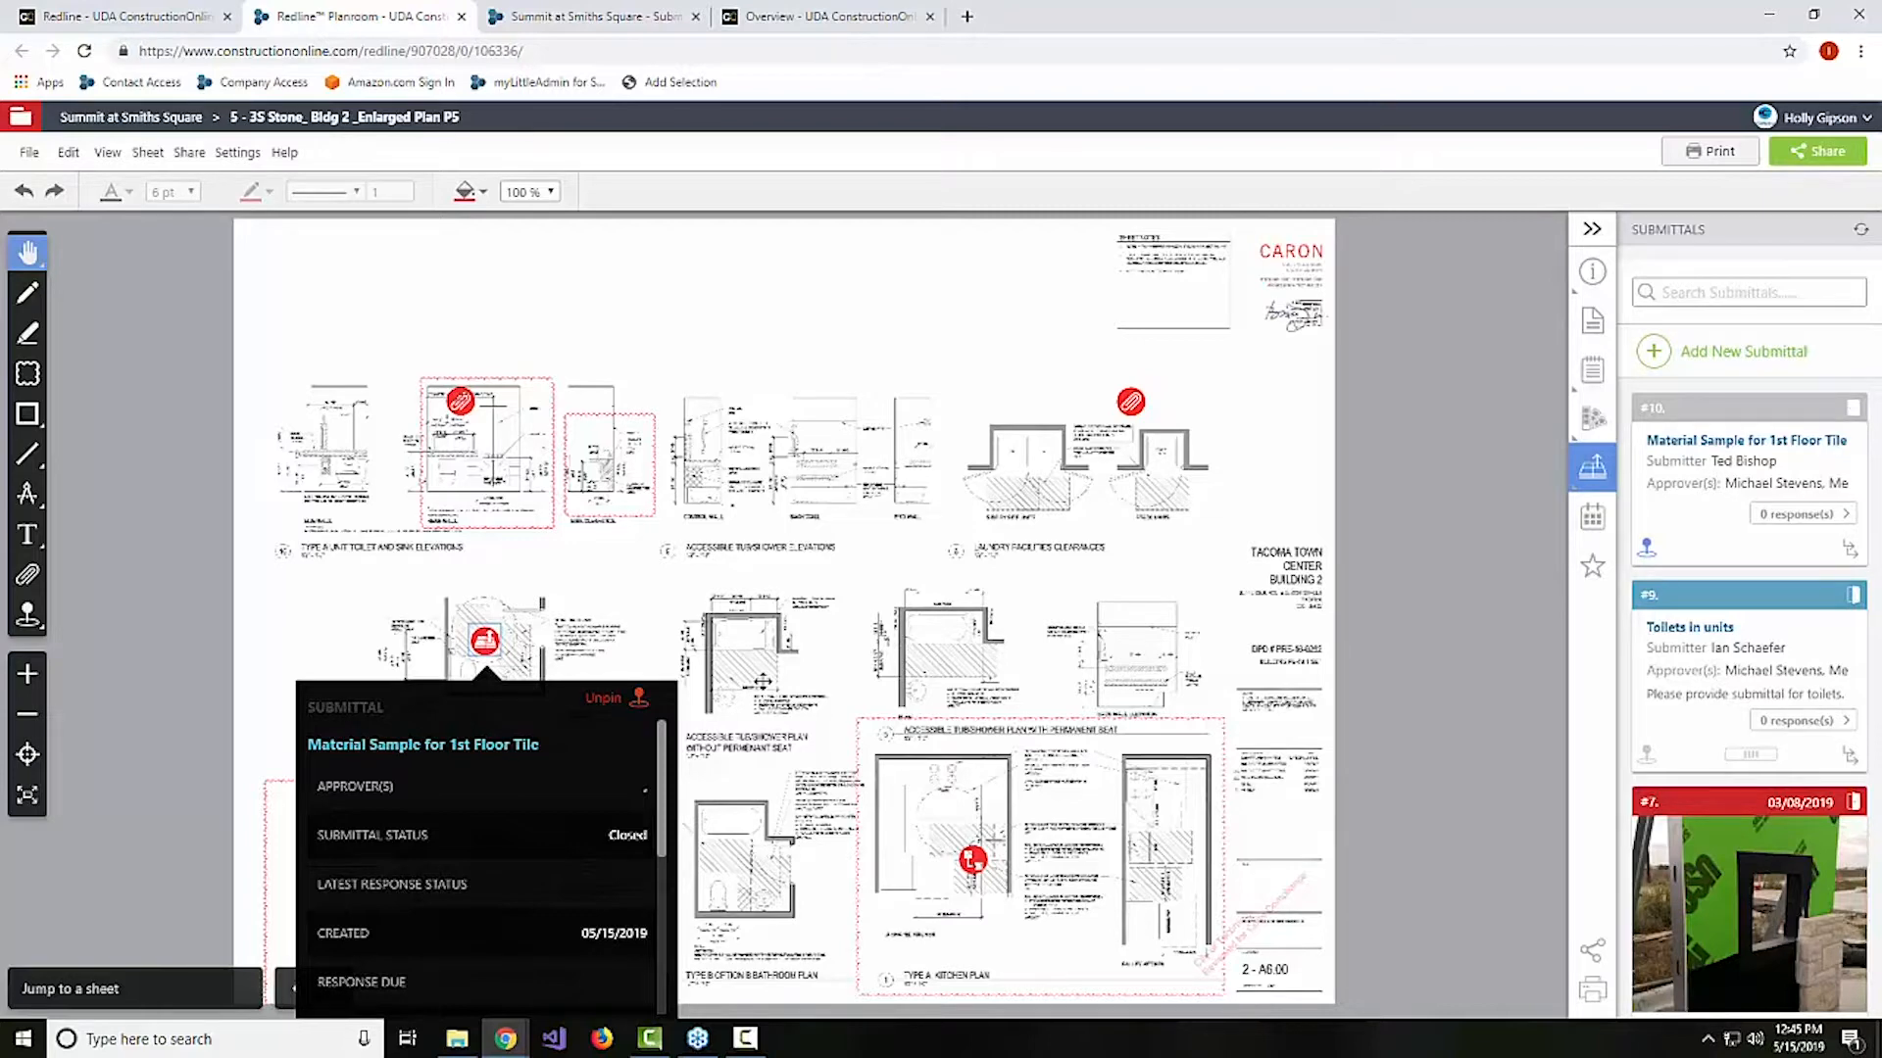
pyautogui.scroll(-1, 771, 784)
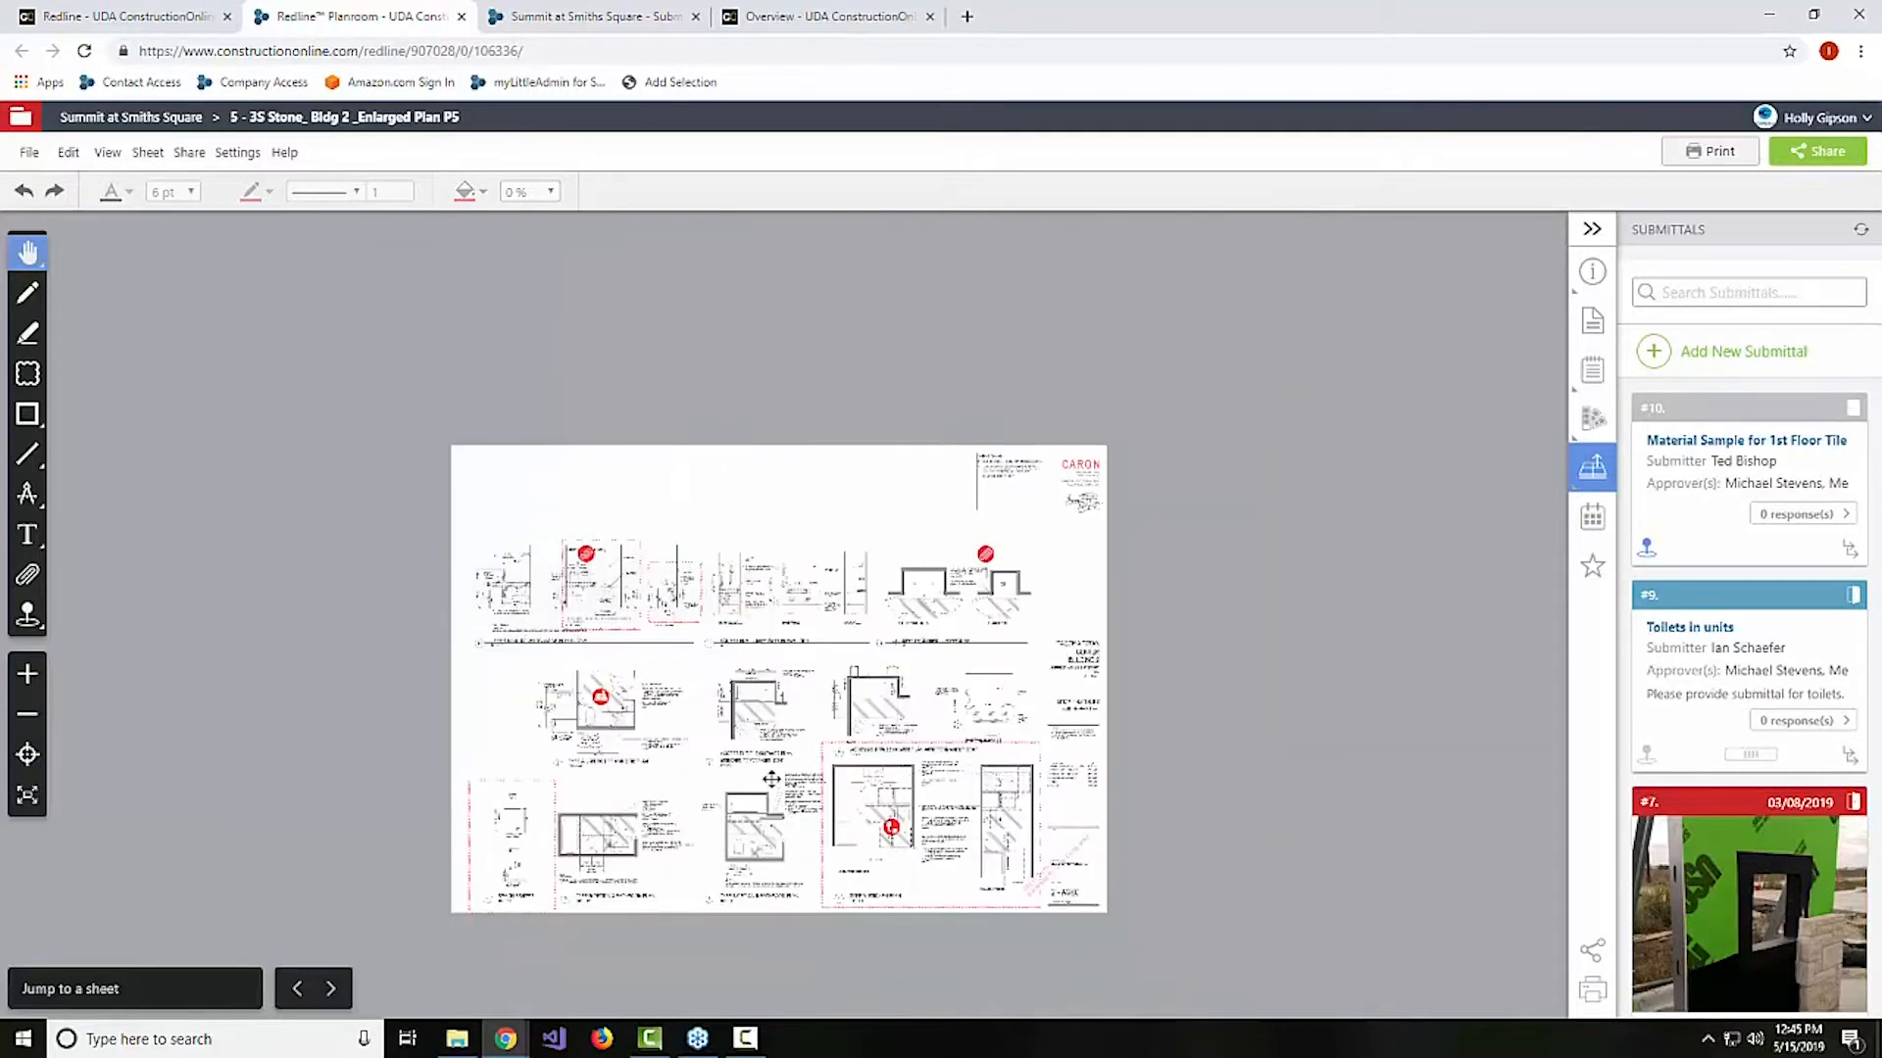
pyautogui.scroll(2, 771, 779)
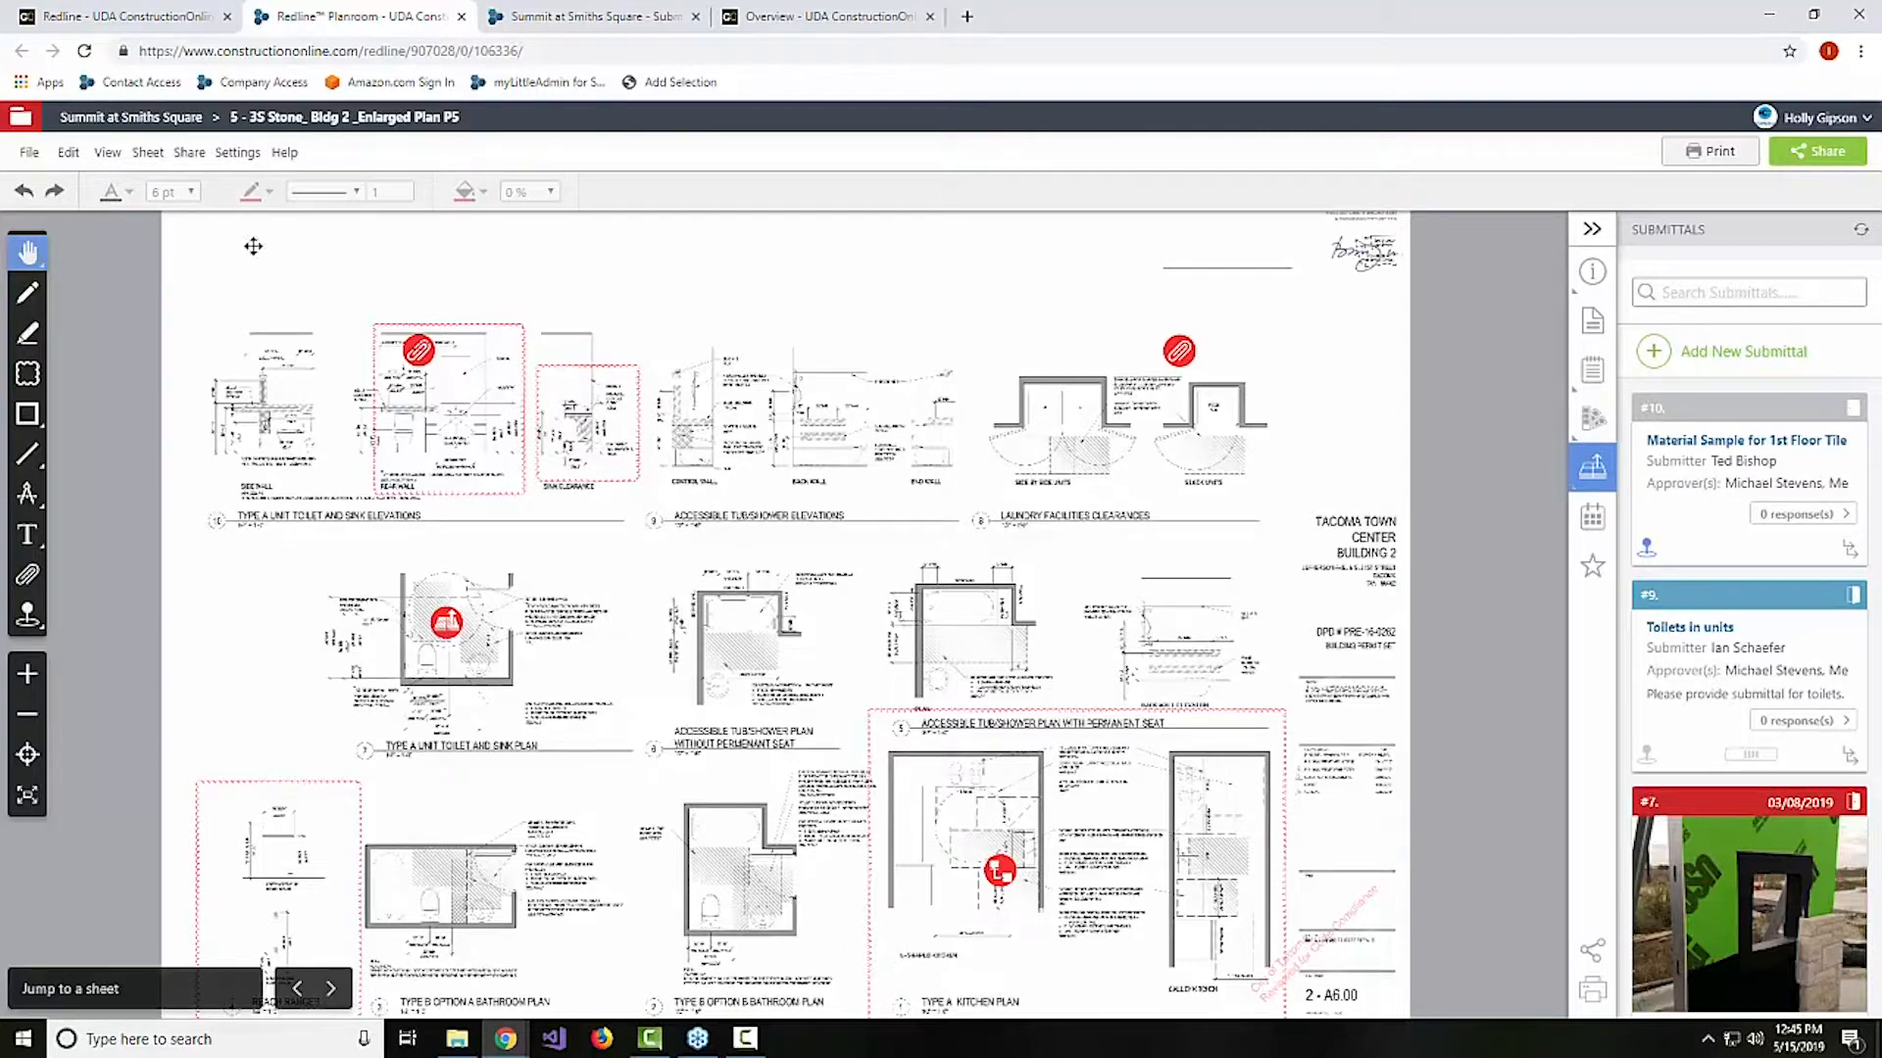
# Go back from the planroom to the submittals in the Summit at Smiths Square communication area
pyautogui.click(108, 16)
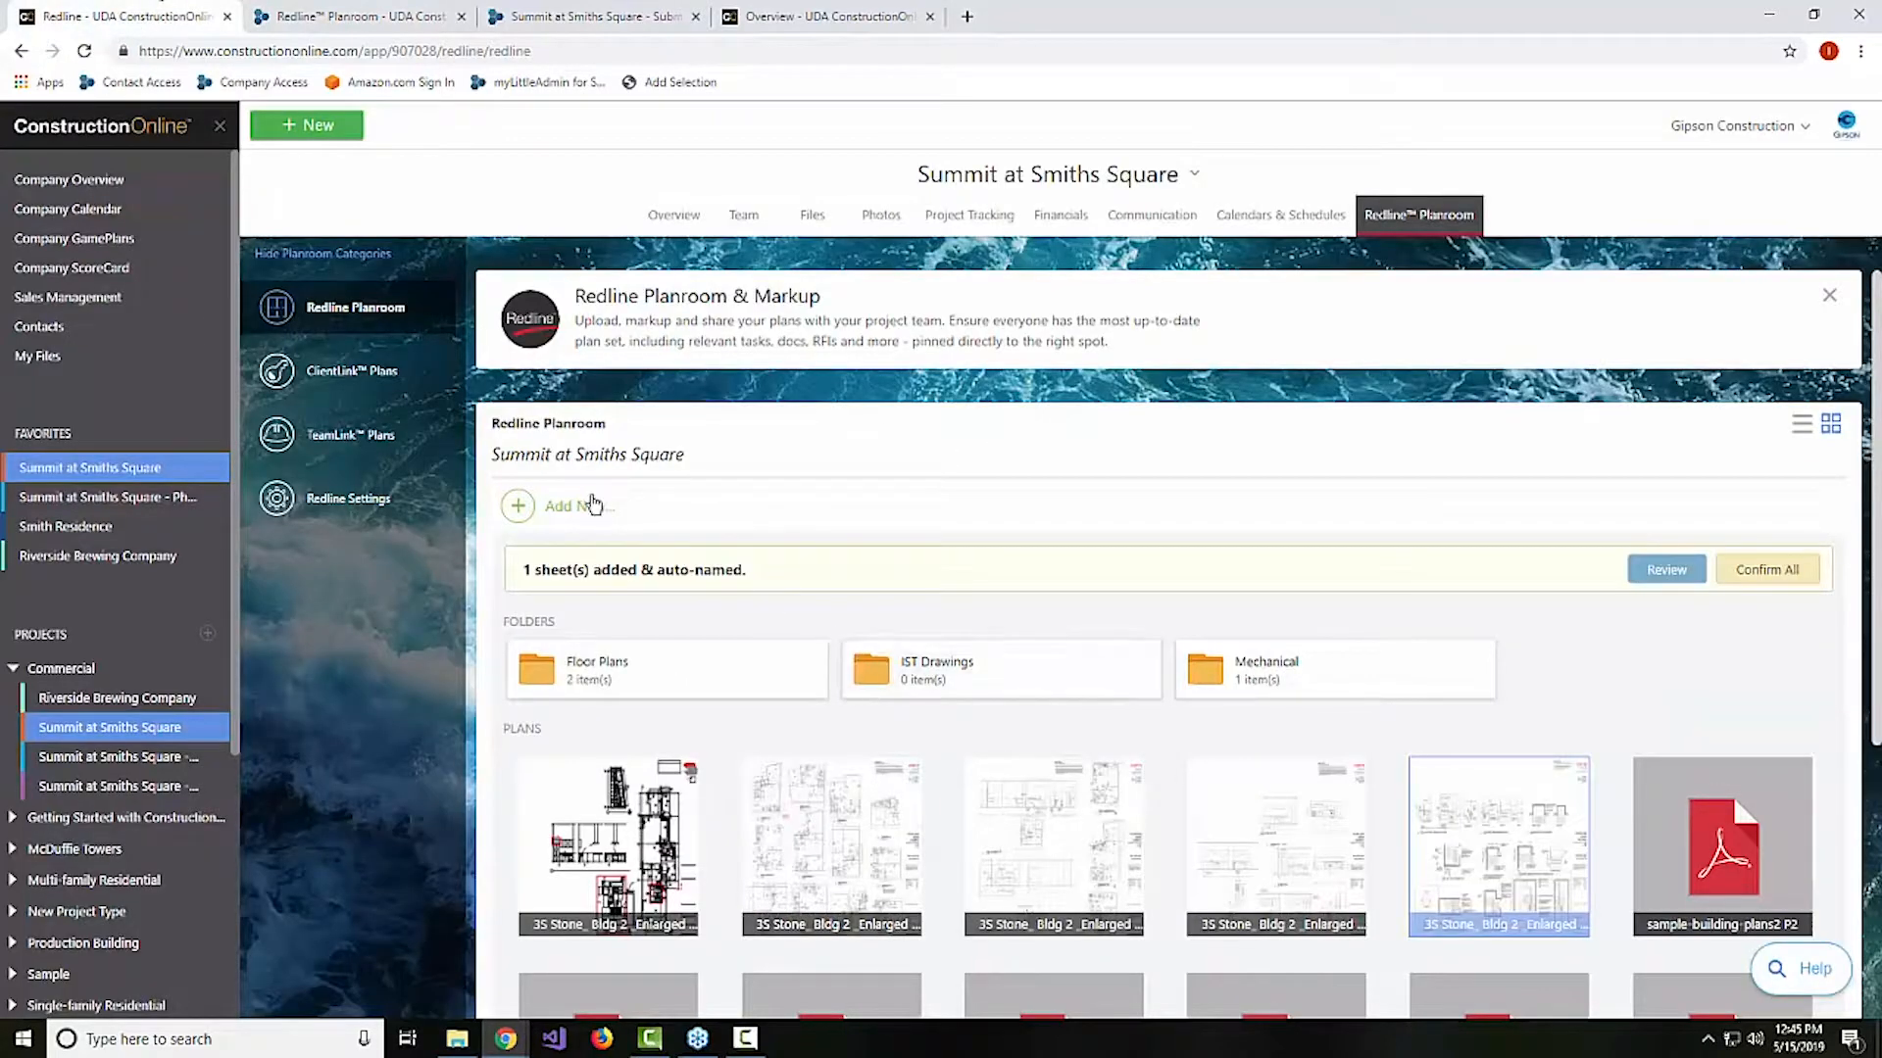
pyautogui.click(1134, 229)
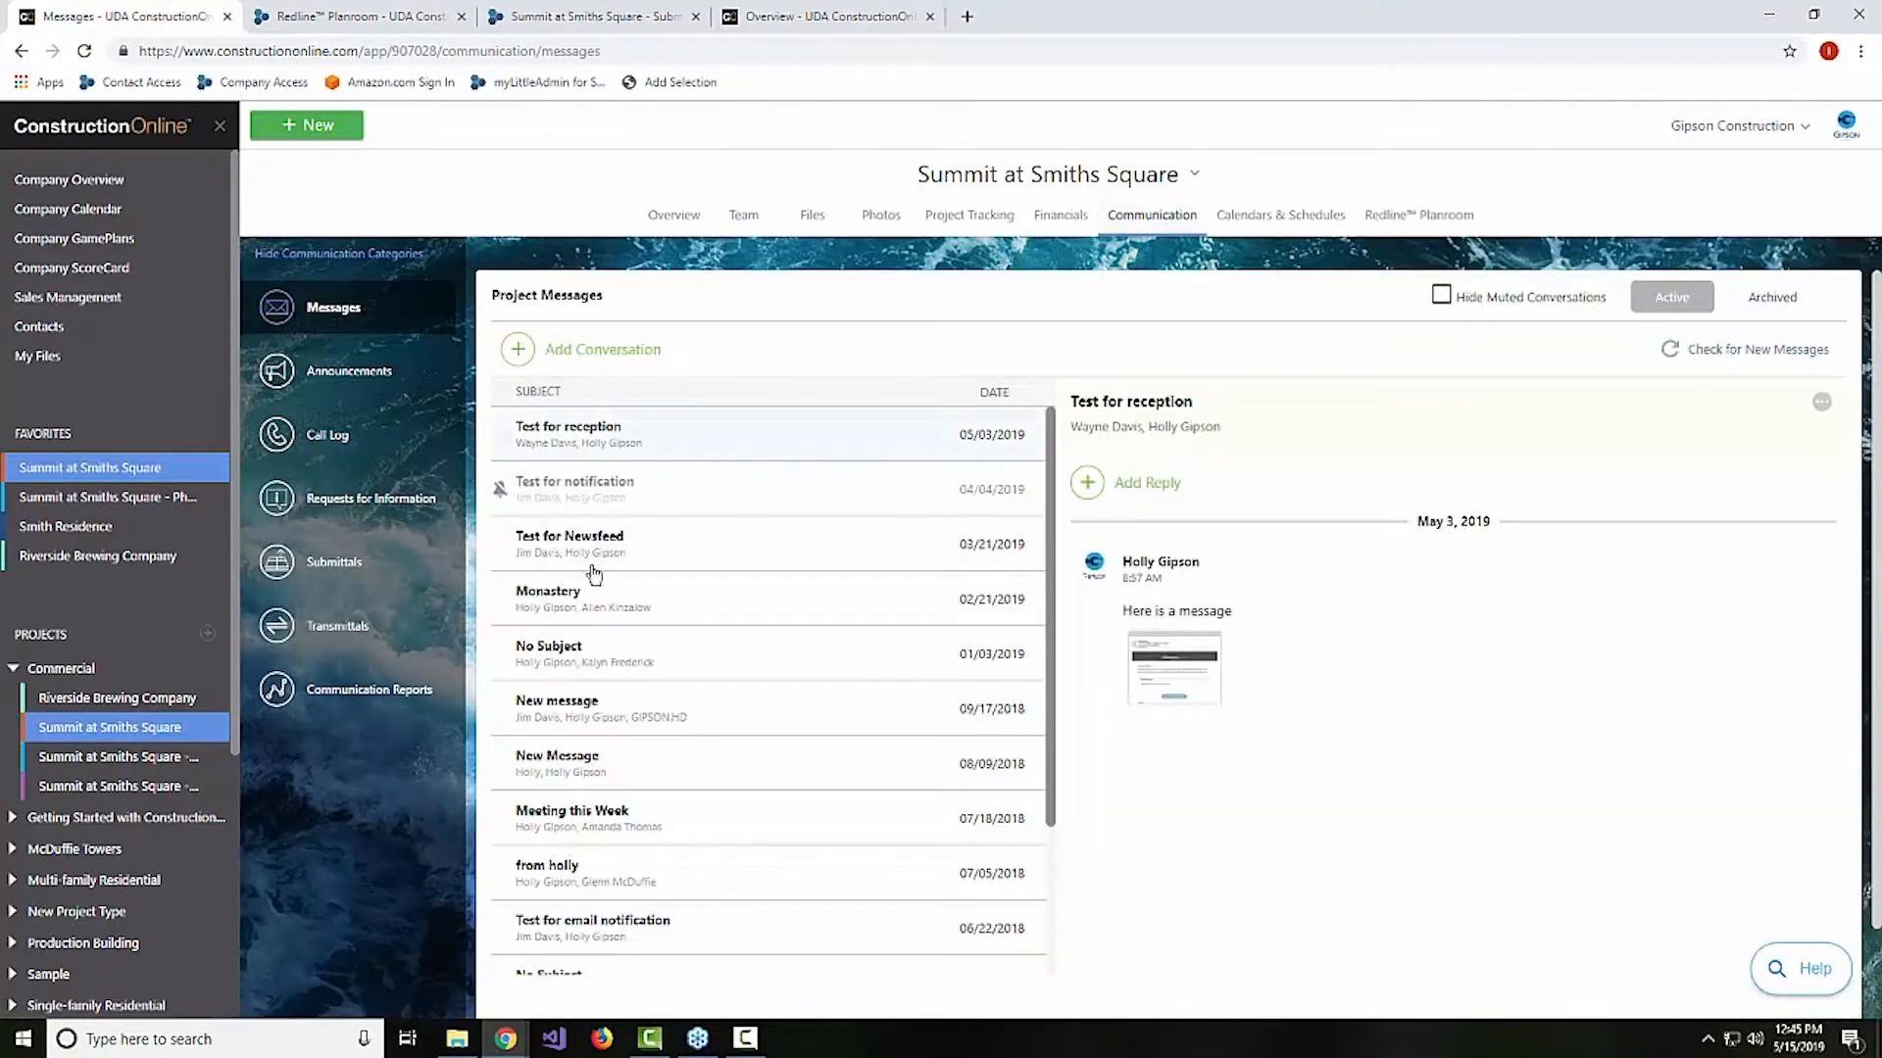
pyautogui.click(365, 568)
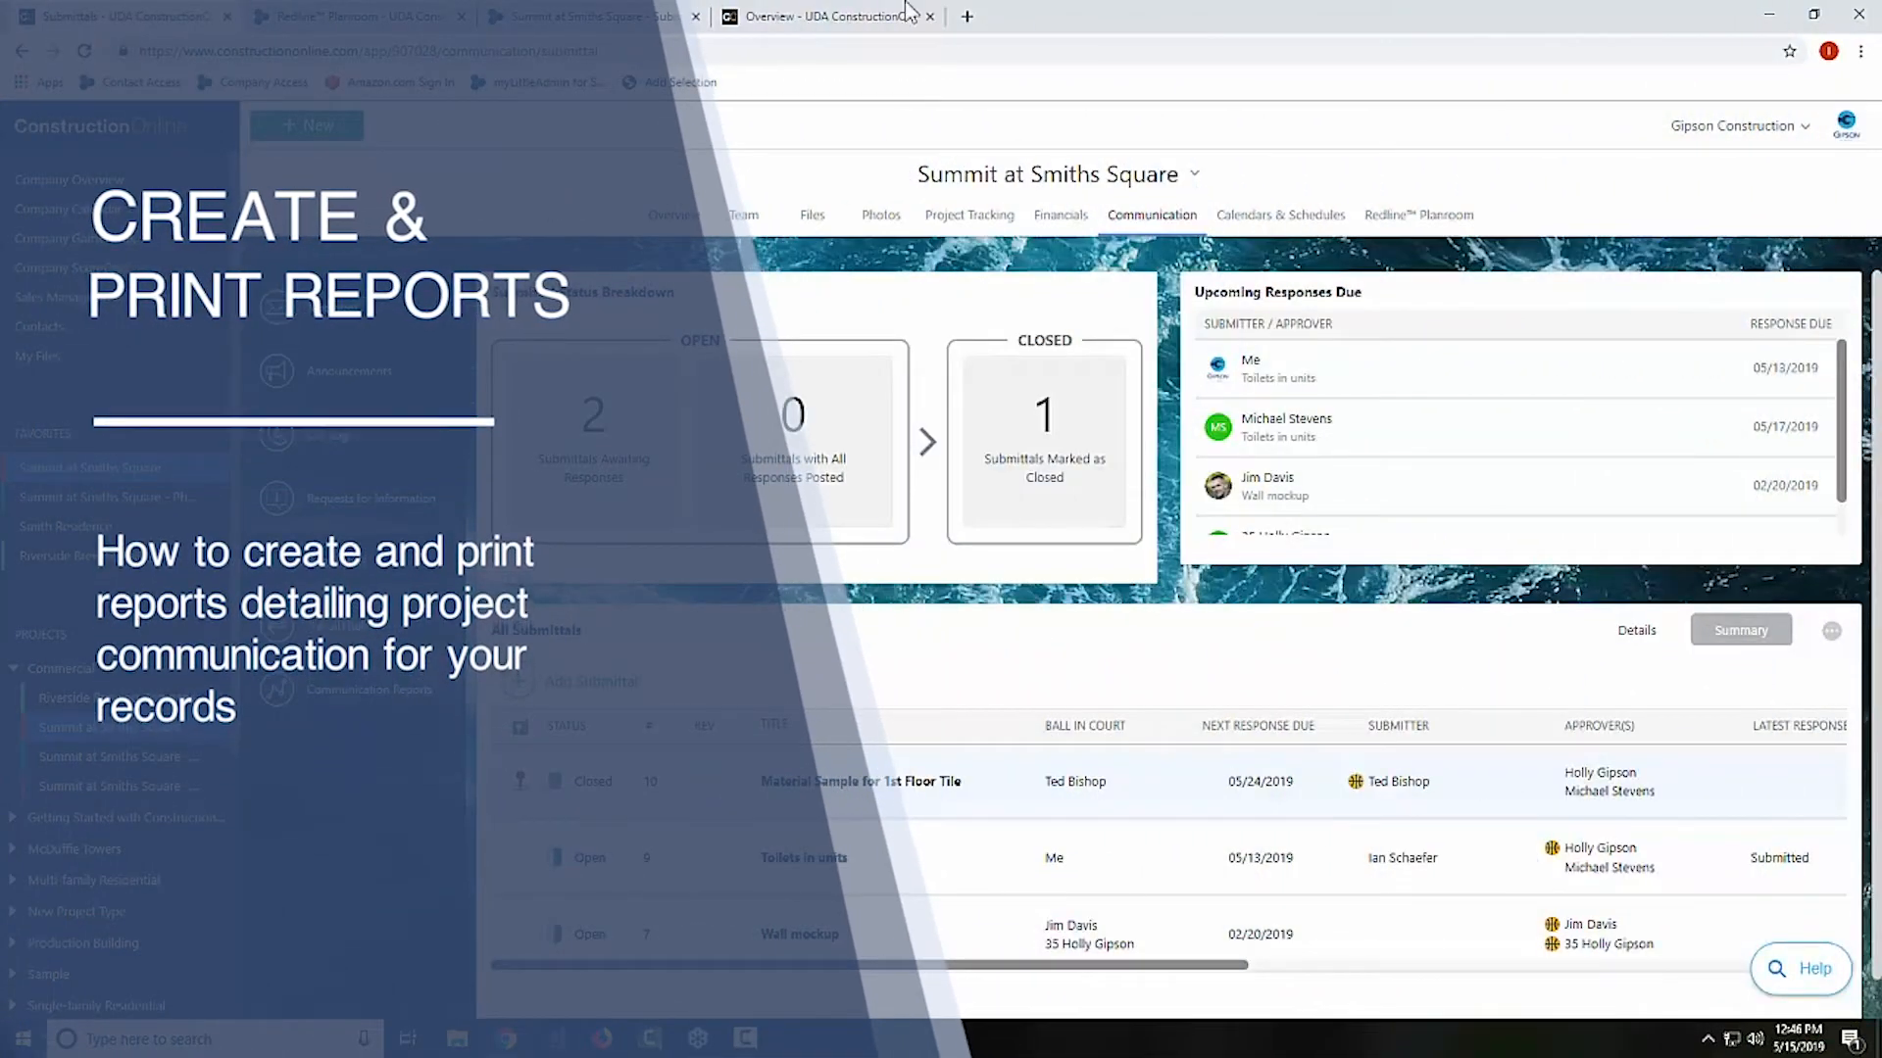
# Examine the project's communication report templates, including Print Submittal and RFI Summary
pyautogui.click(353, 691)
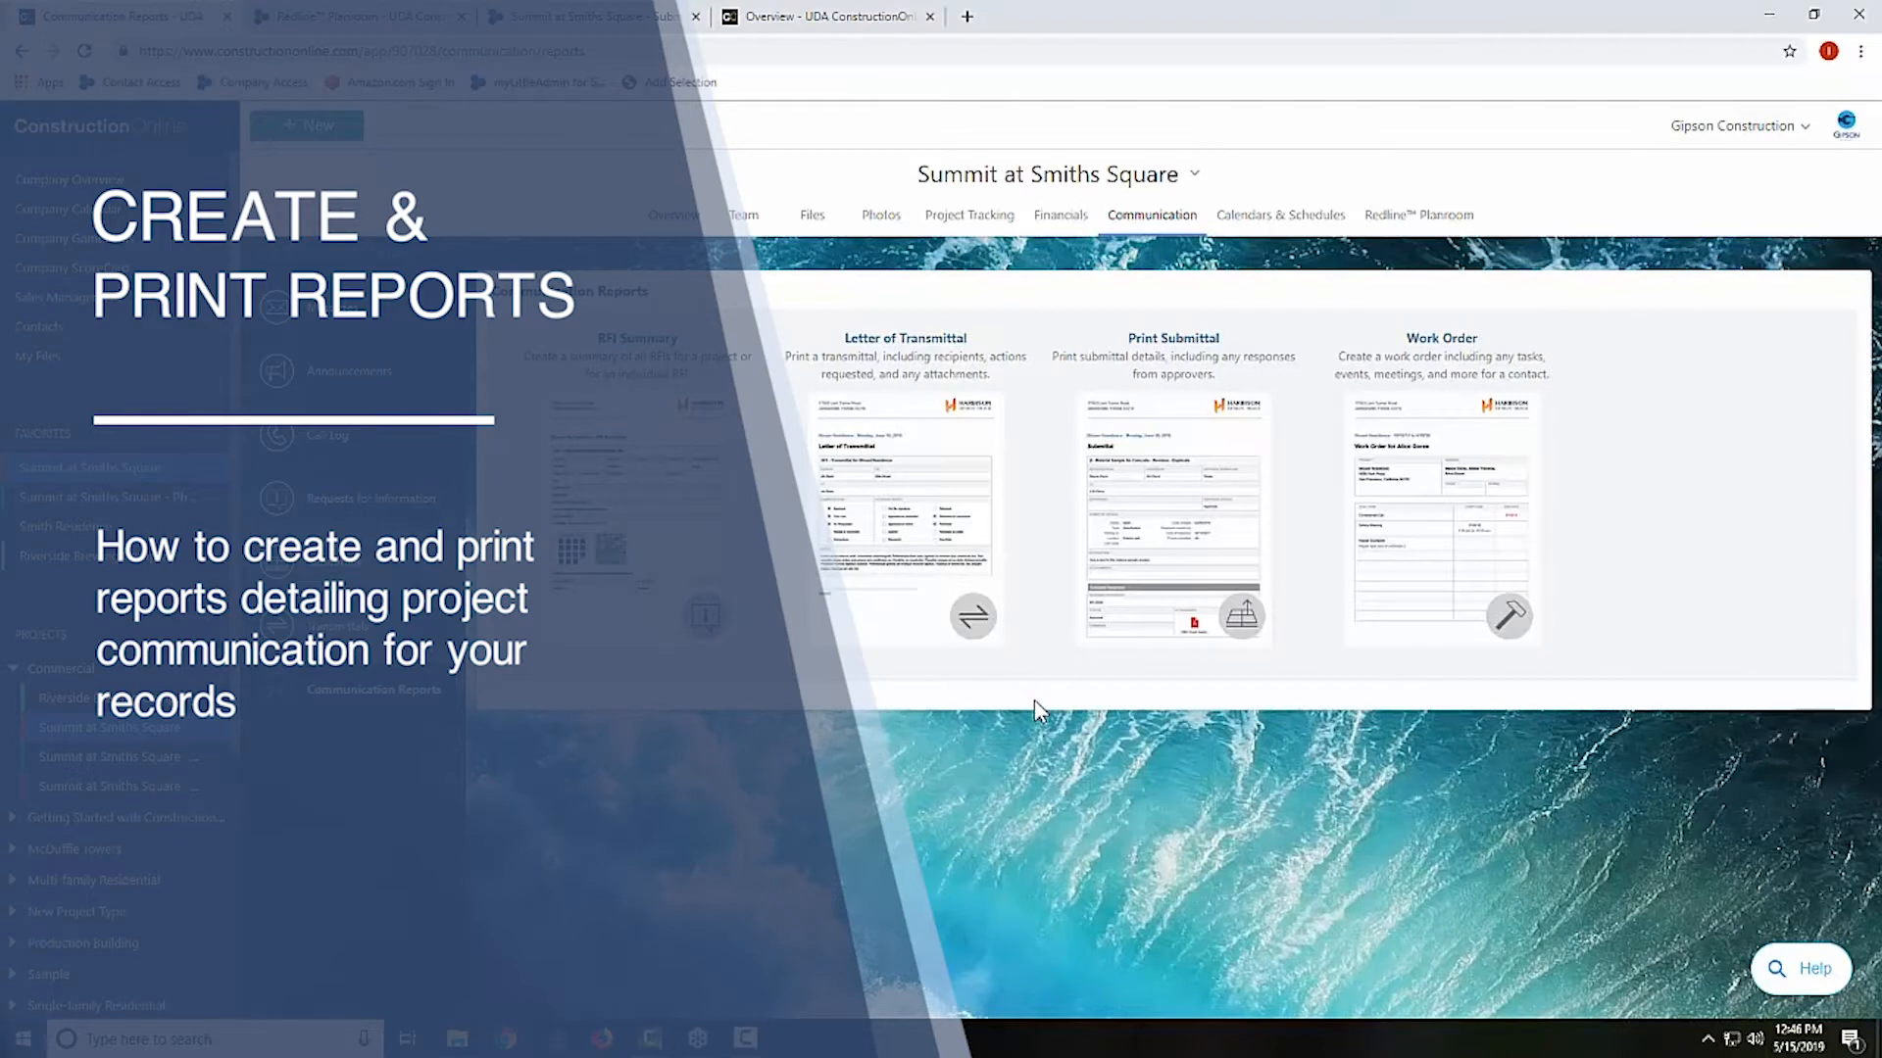
pyautogui.moveTo(1152, 498)
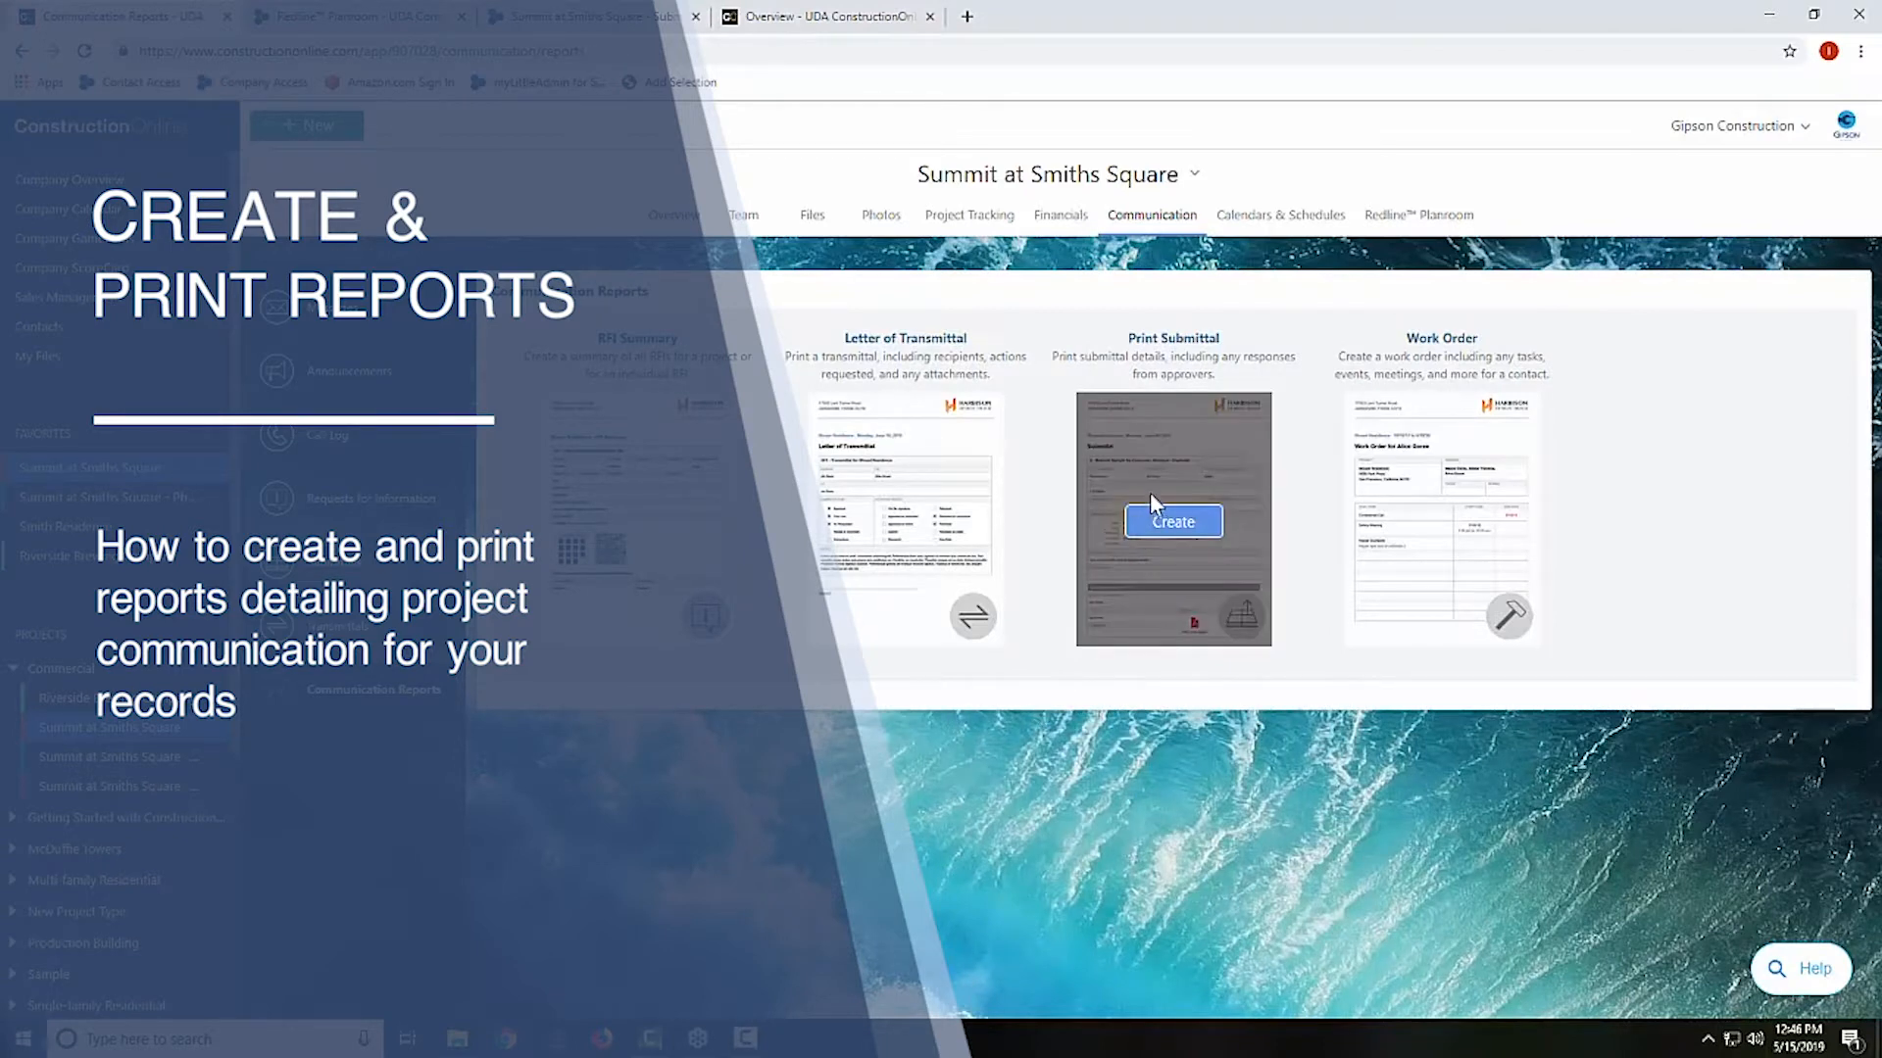
pyautogui.moveTo(666, 482)
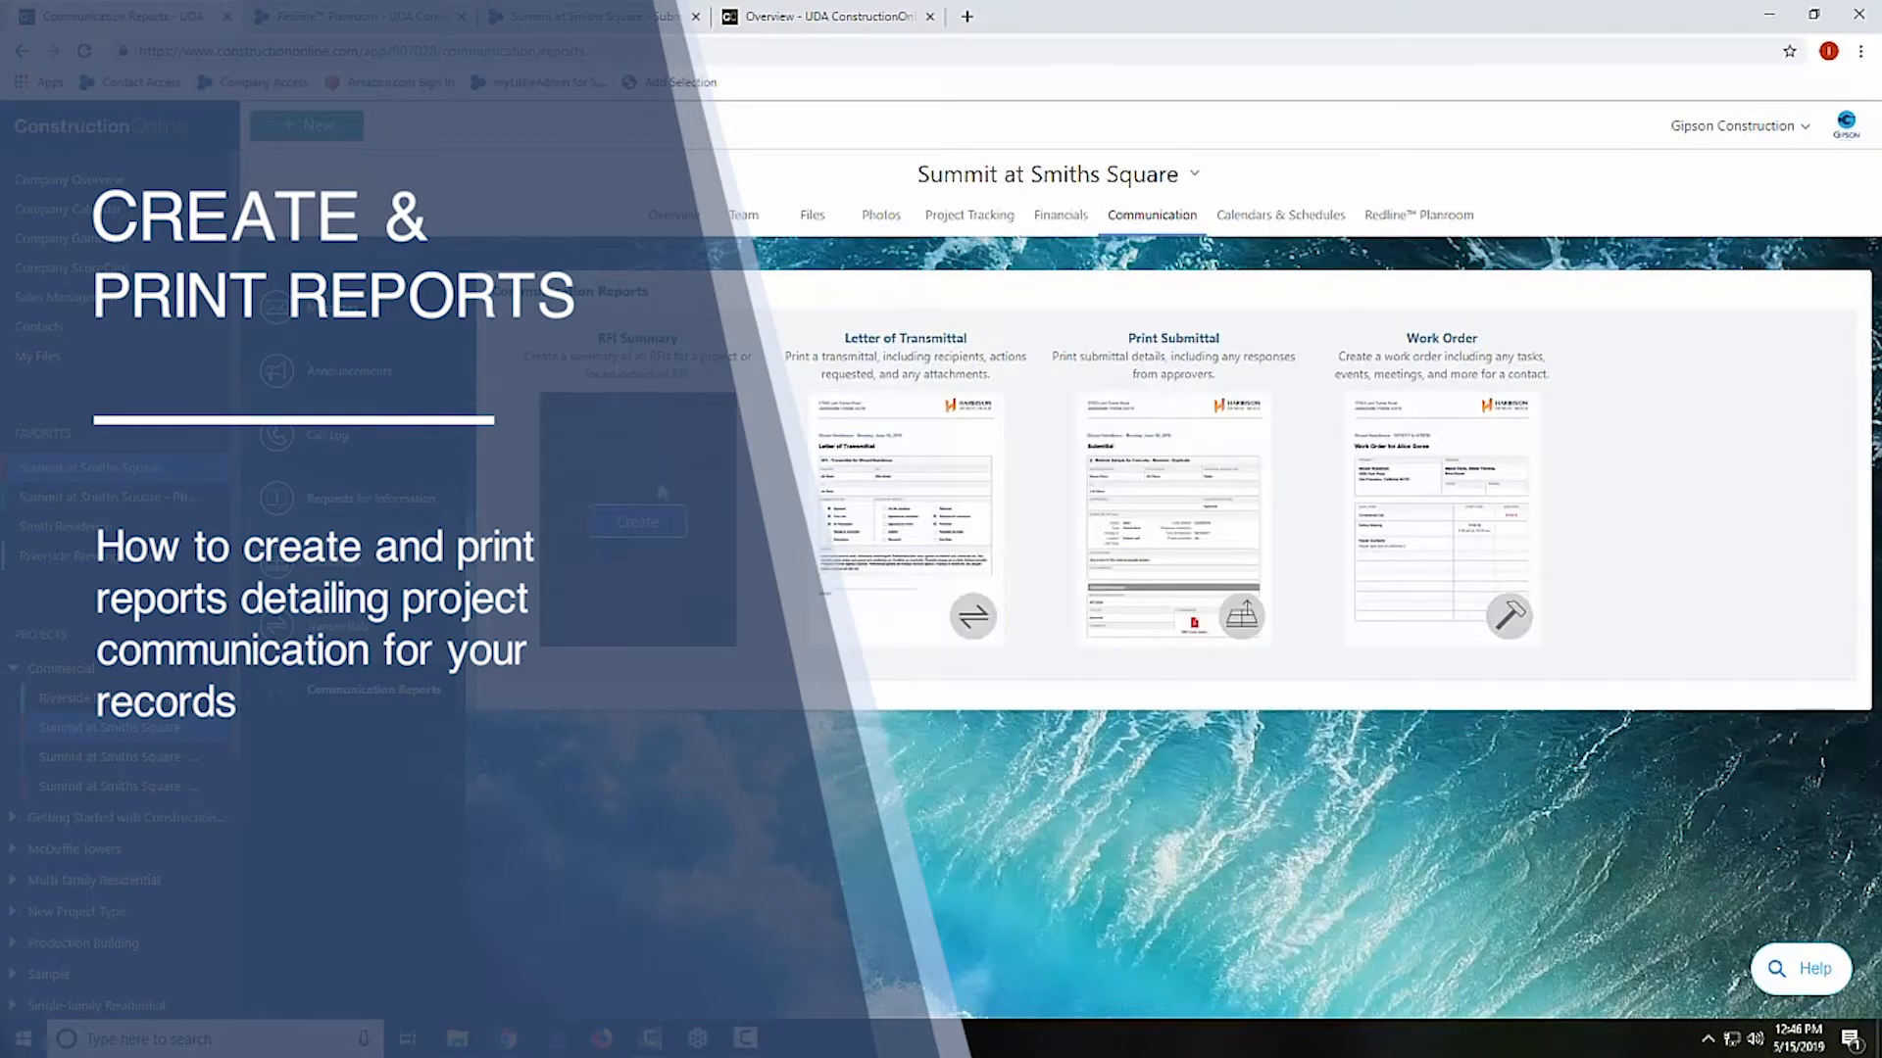
# Inspect the project's transmittals and the blank new transmittal form, leaving it without creating a transmittal
pyautogui.click(339, 632)
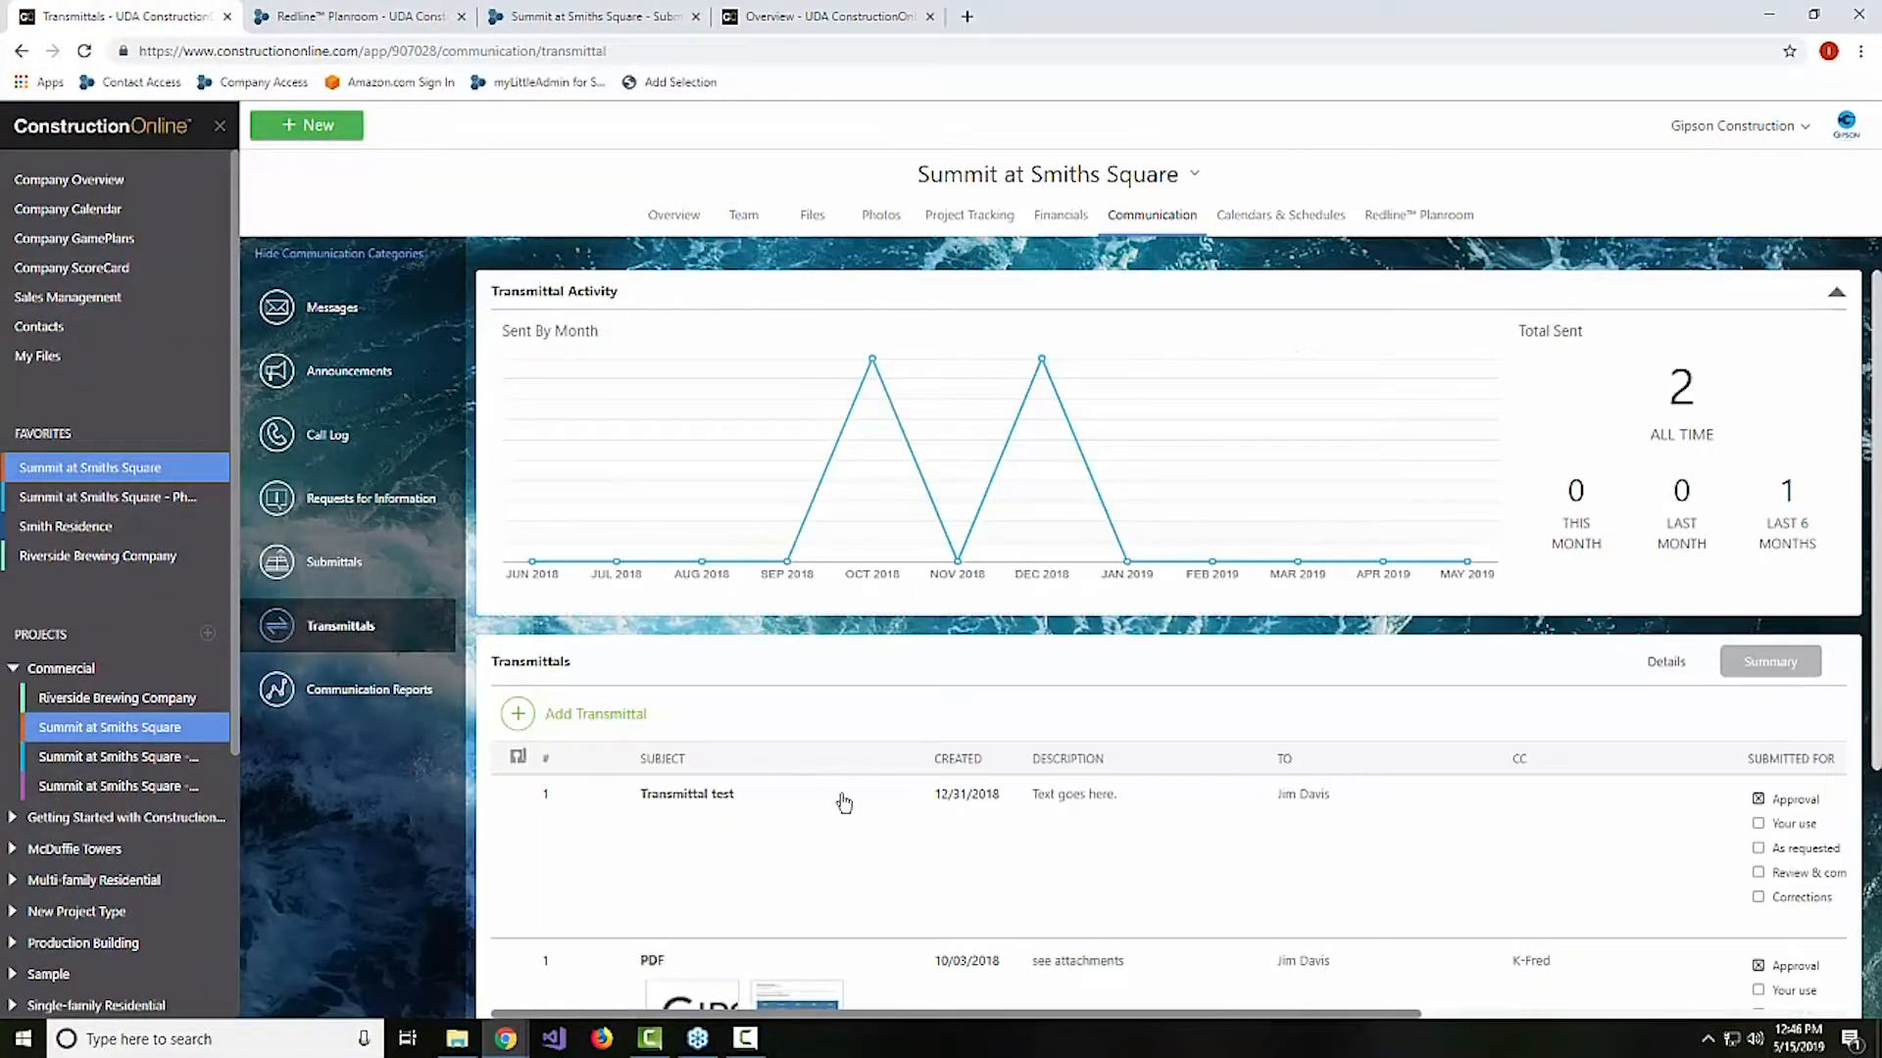
pyautogui.click(620, 723)
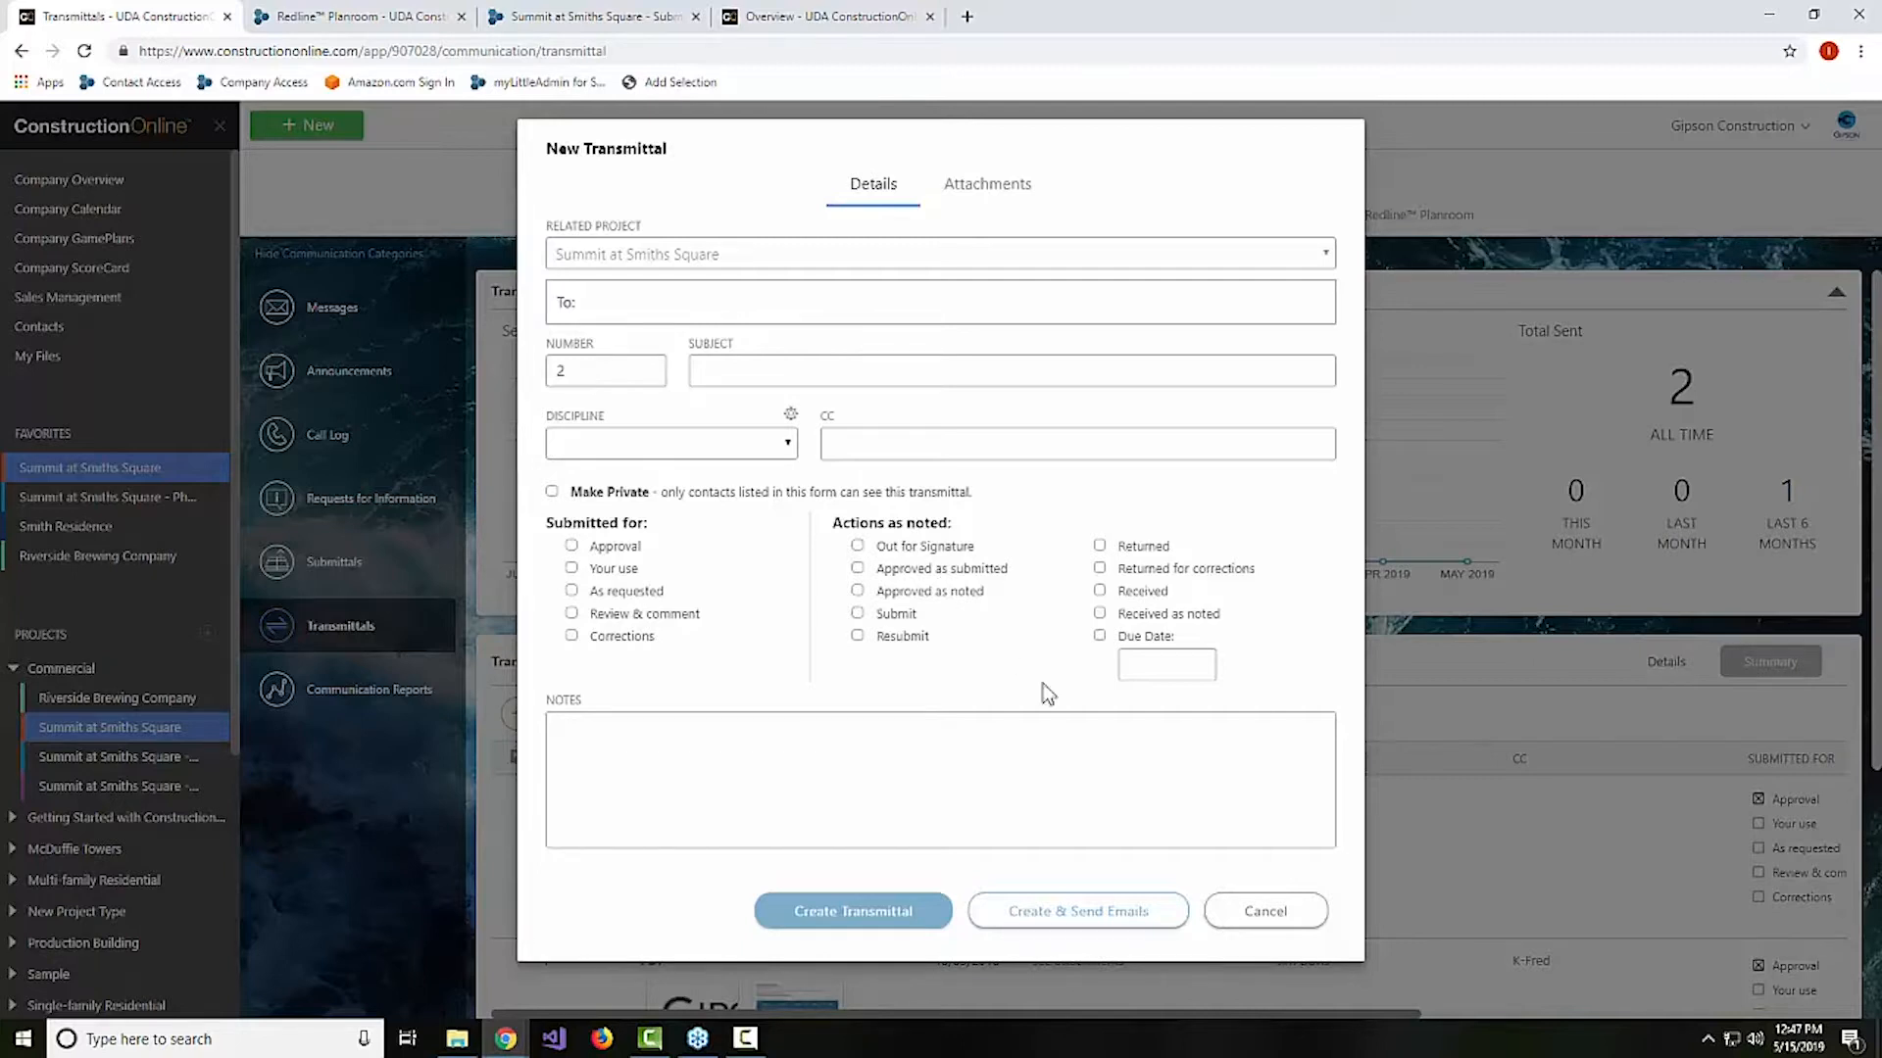
pyautogui.click(1234, 912)
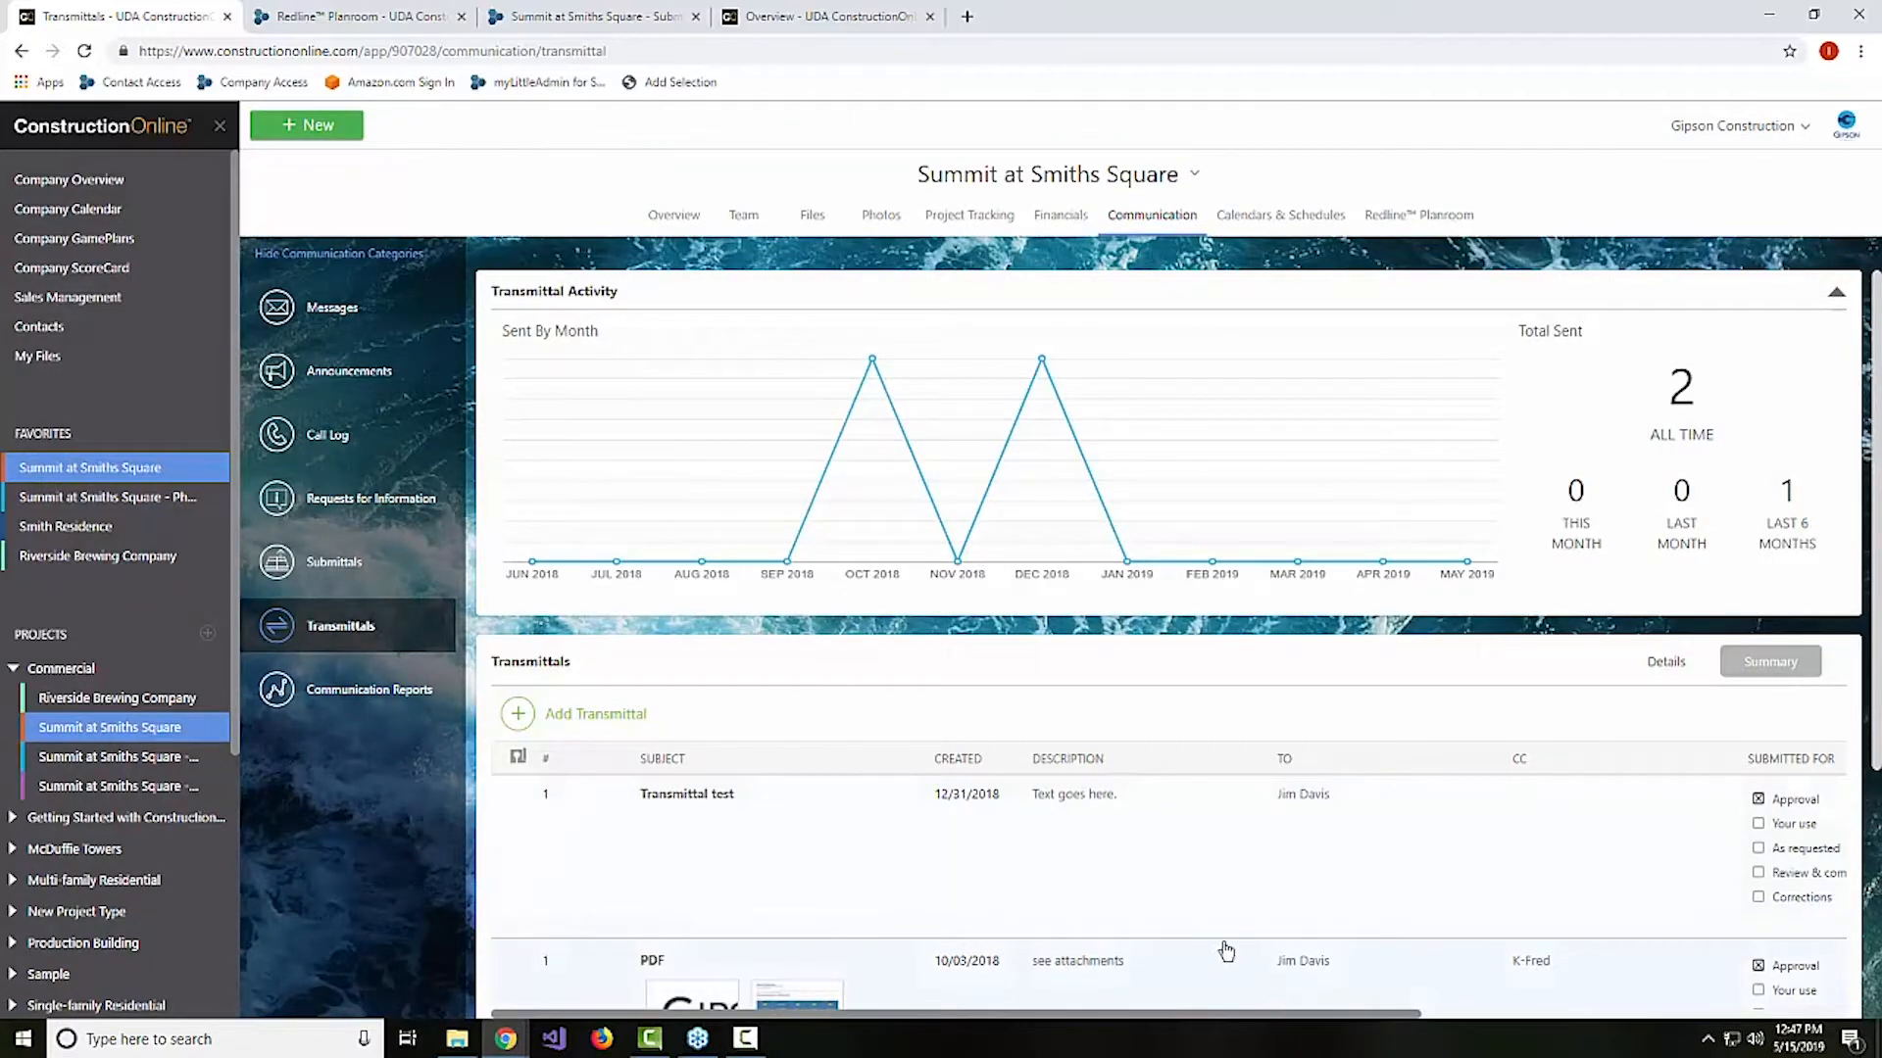
# Show the project's RFIs in the details view and inspect the actions available for the Banner pole specs RFI
pyautogui.click(356, 564)
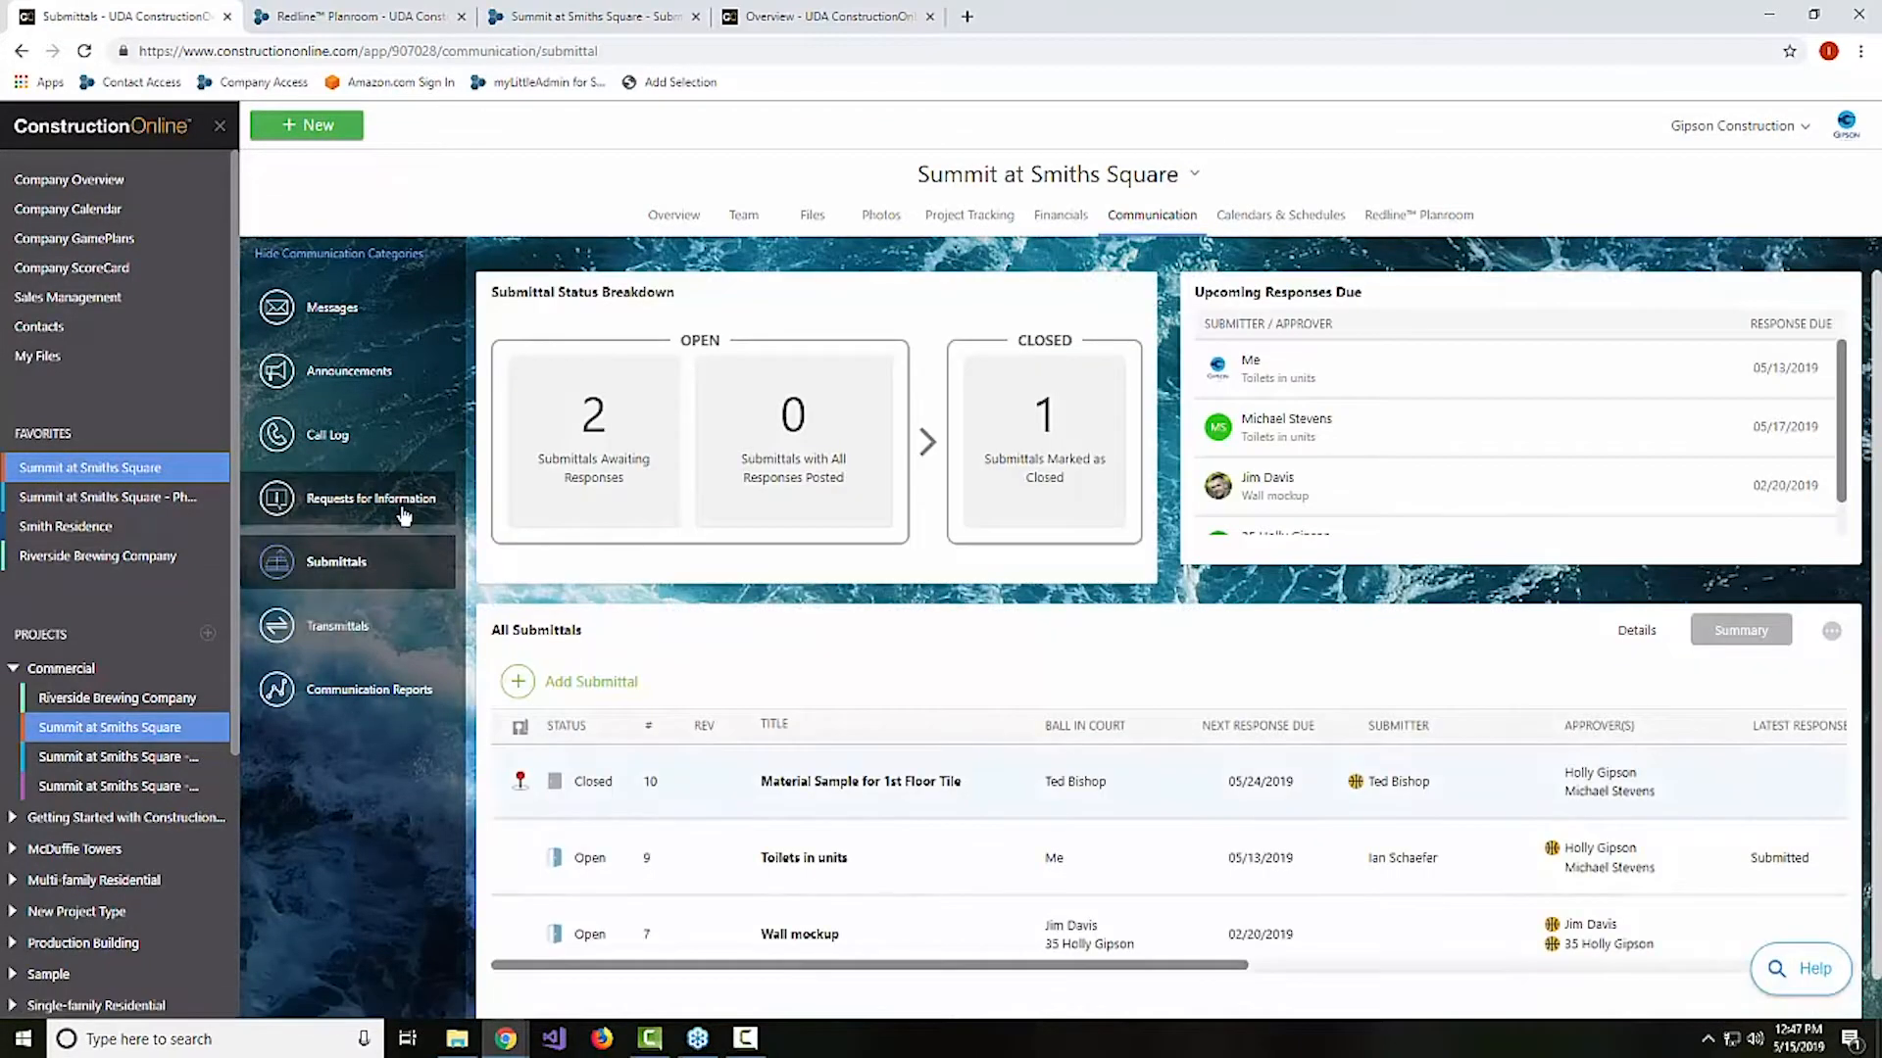
pyautogui.click(404, 502)
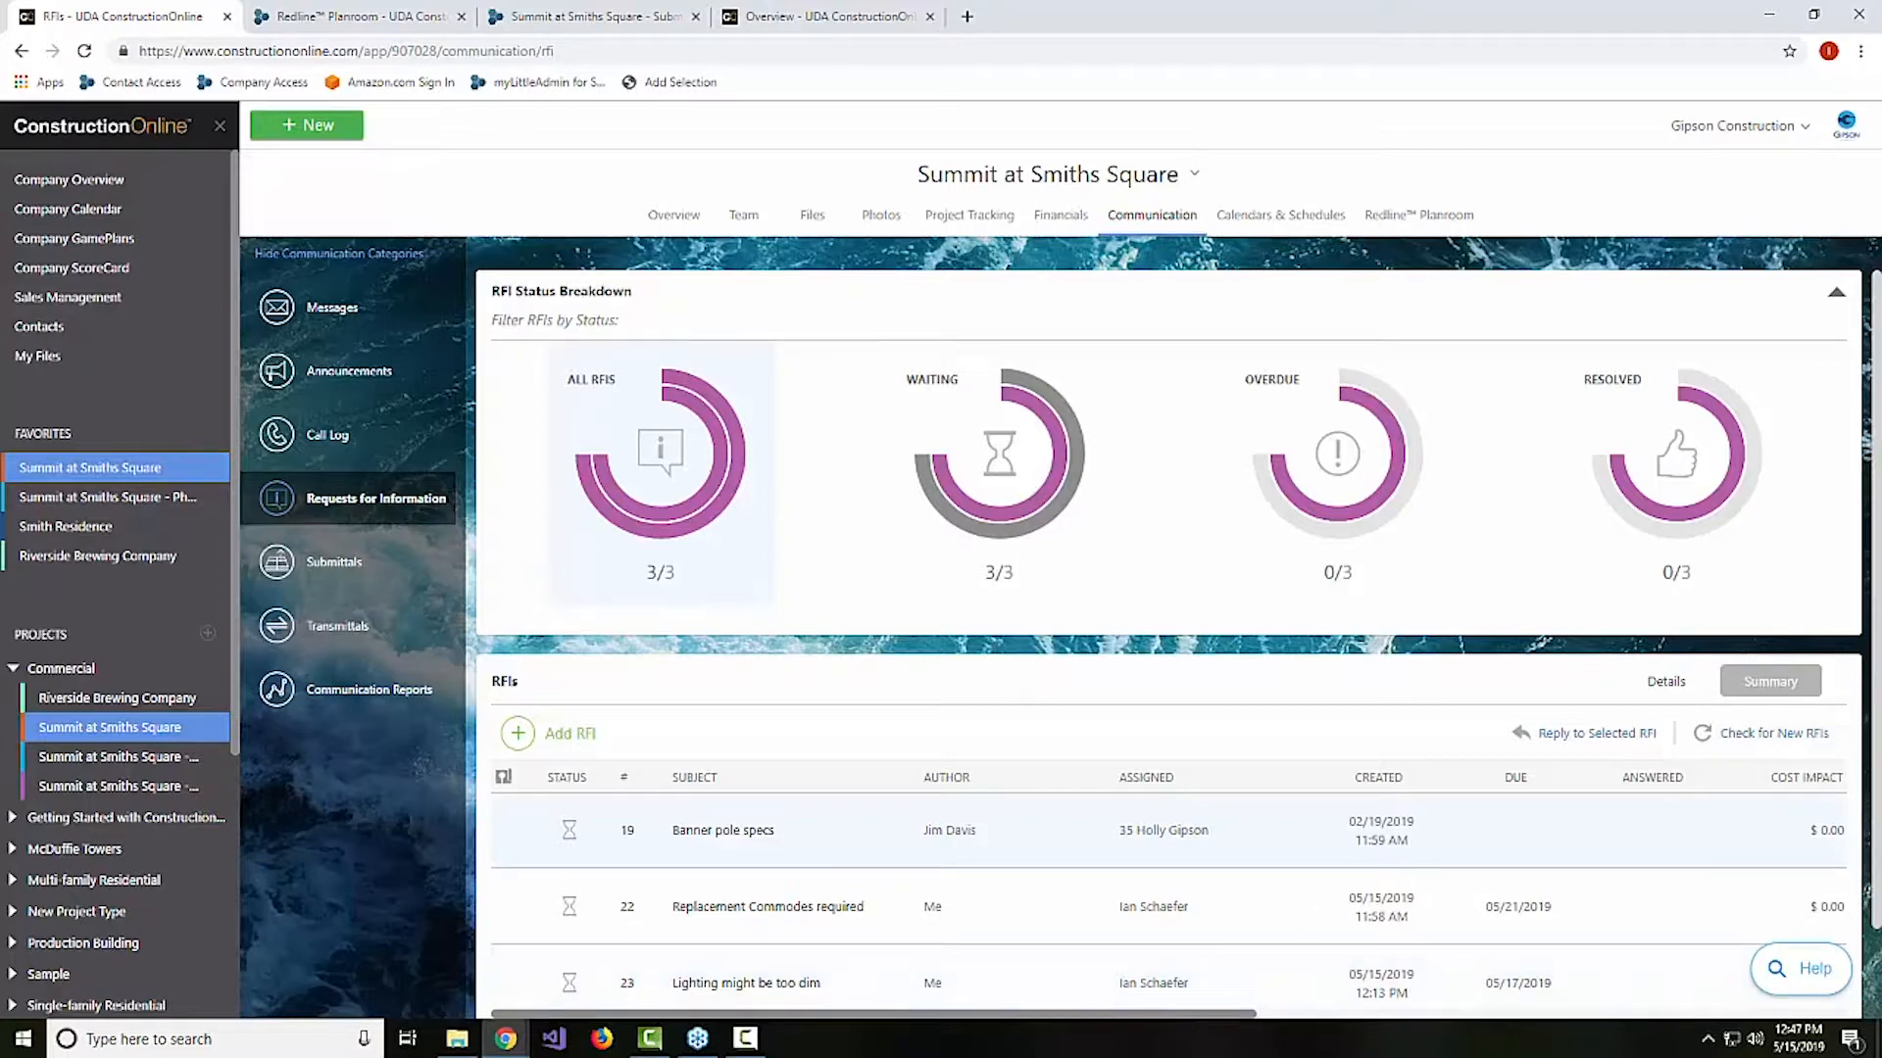
pyautogui.click(1666, 683)
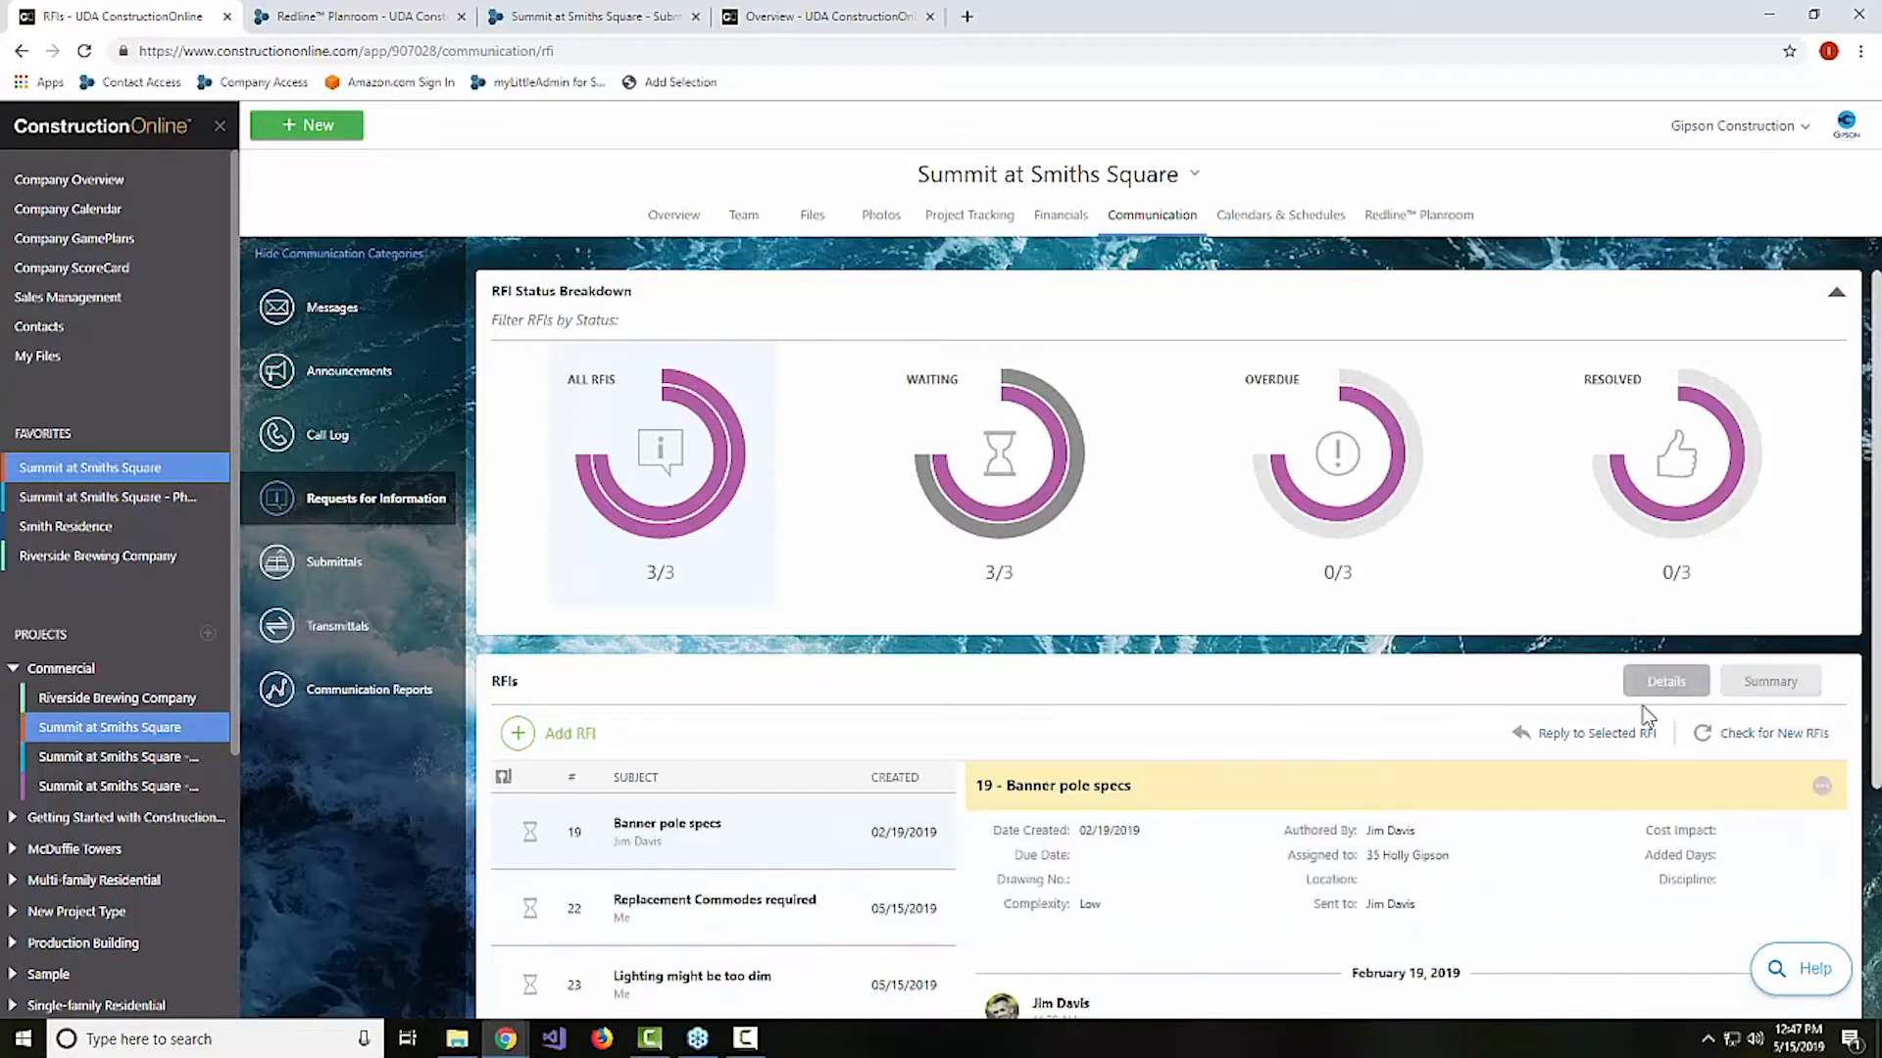
pyautogui.scroll(-2, 1249, 861)
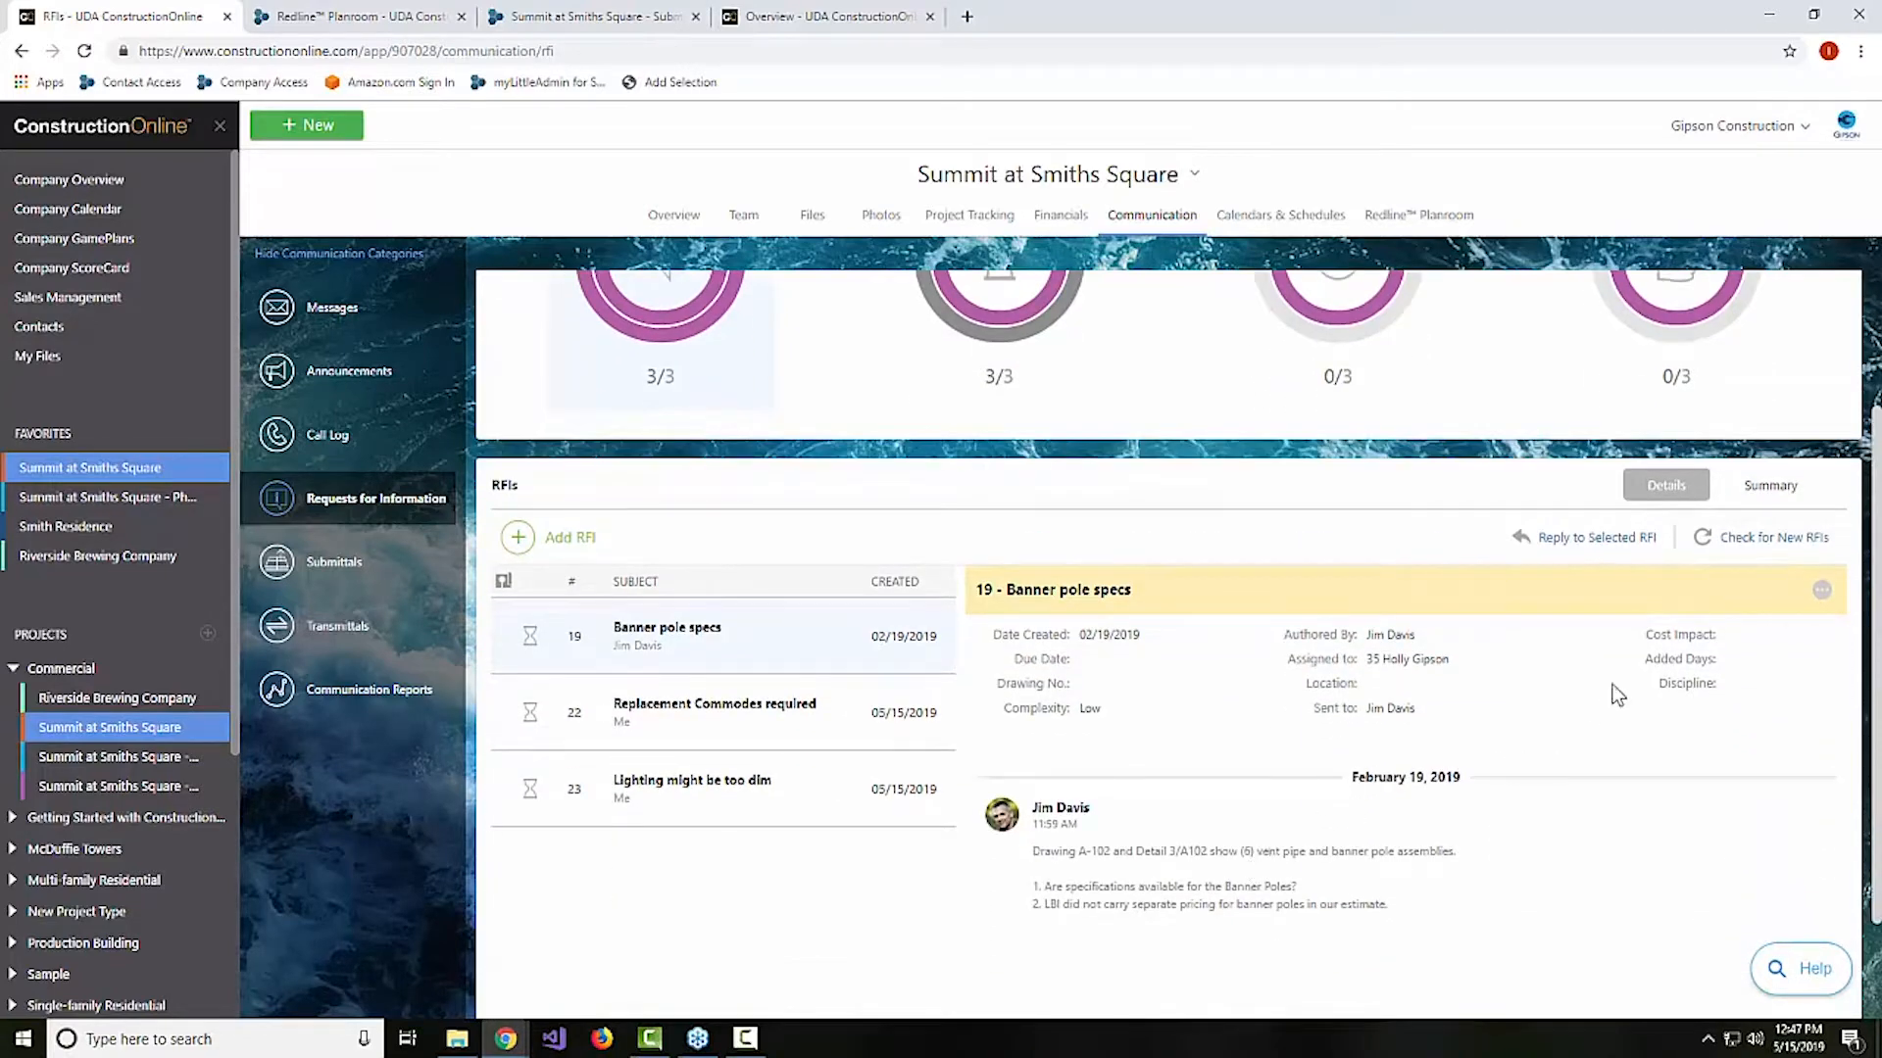
pyautogui.click(1821, 590)
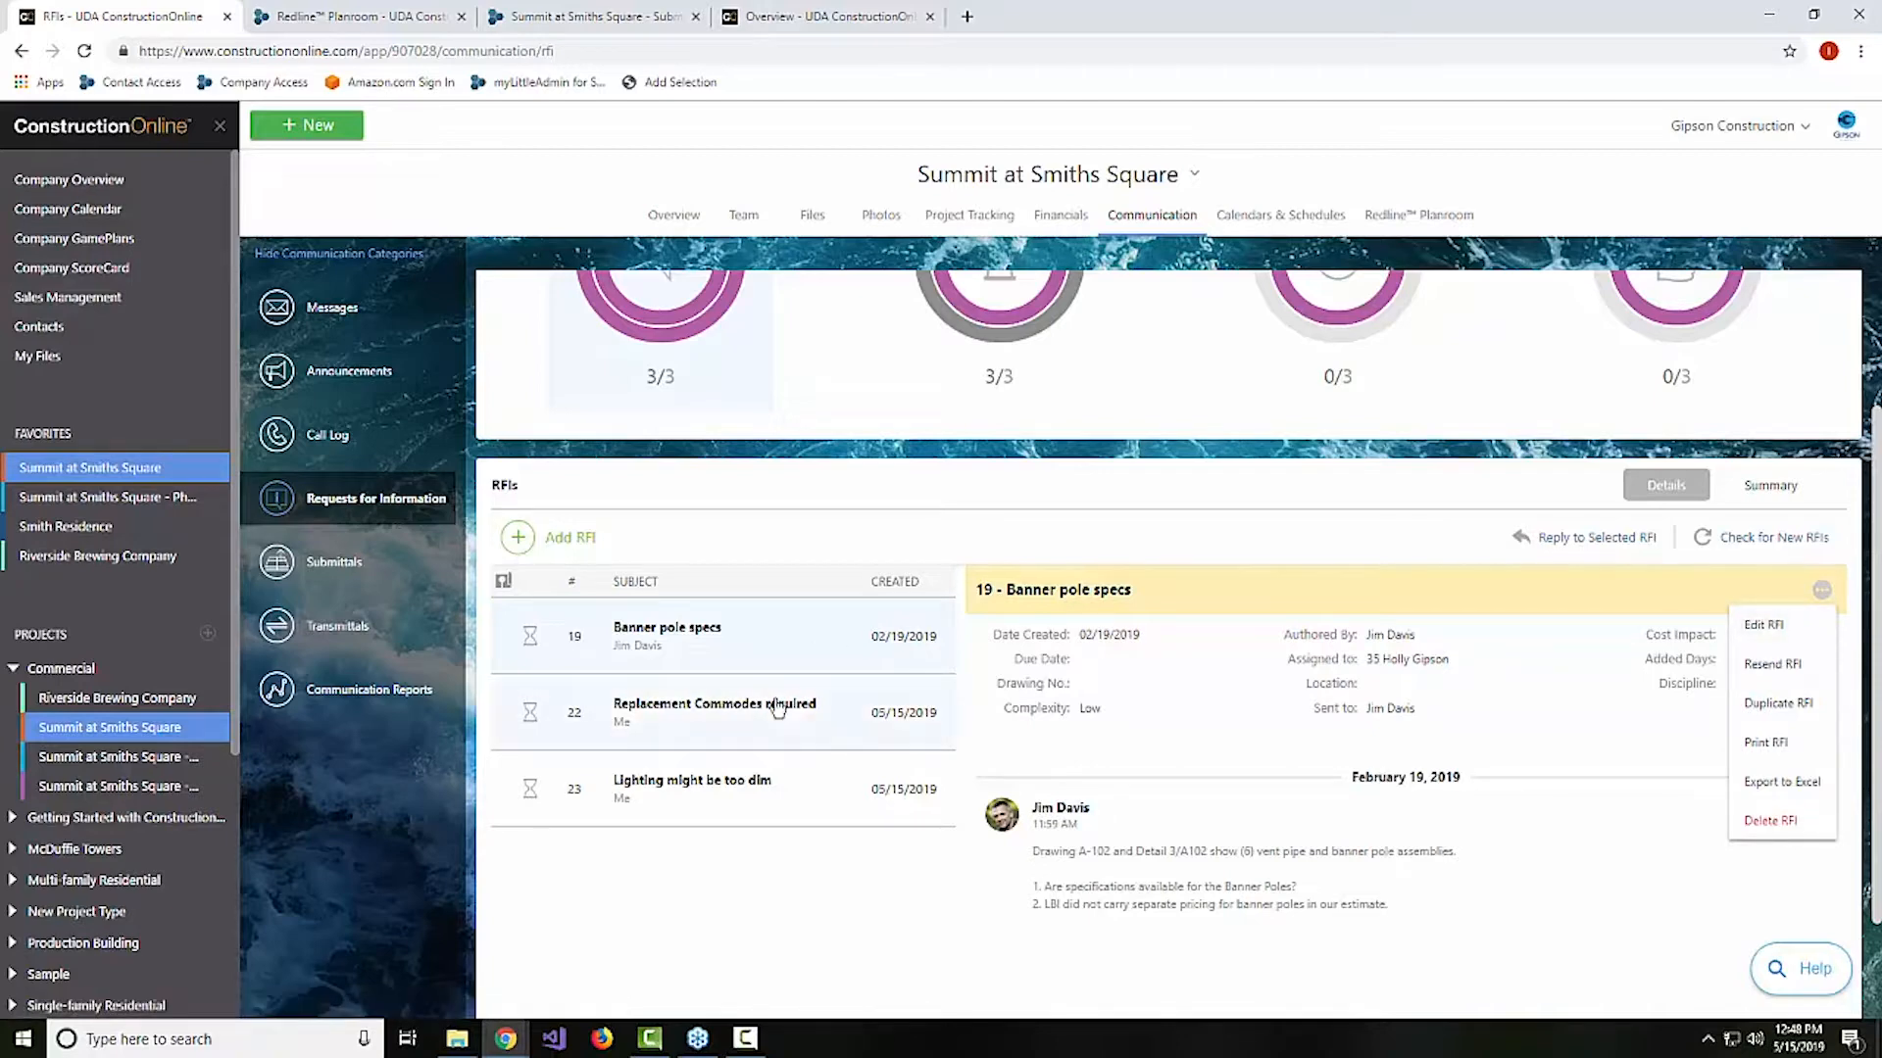
# Review the details and messages of the Lighting might be too dim and Replacement Commodes required RFIs
pyautogui.click(751, 804)
pyautogui.scroll(-3, 1219, 825)
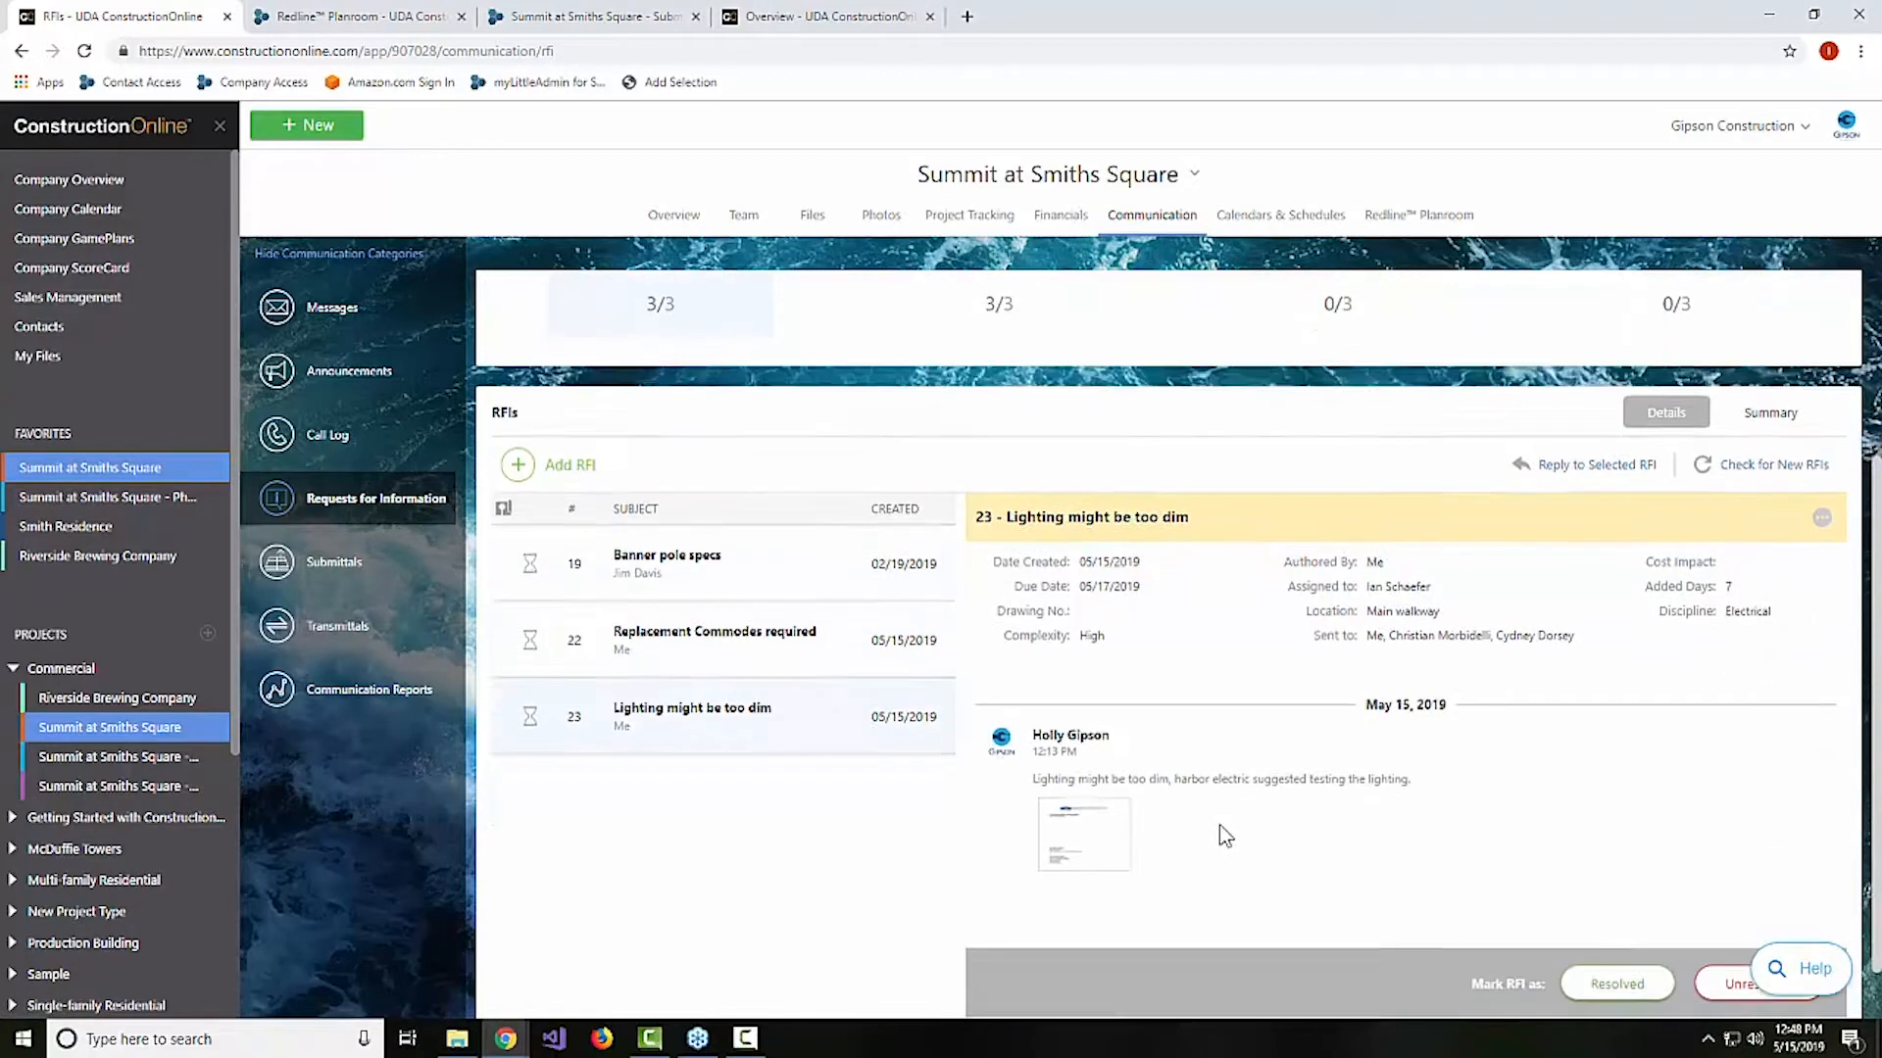
pyautogui.scroll(5, 1220, 826)
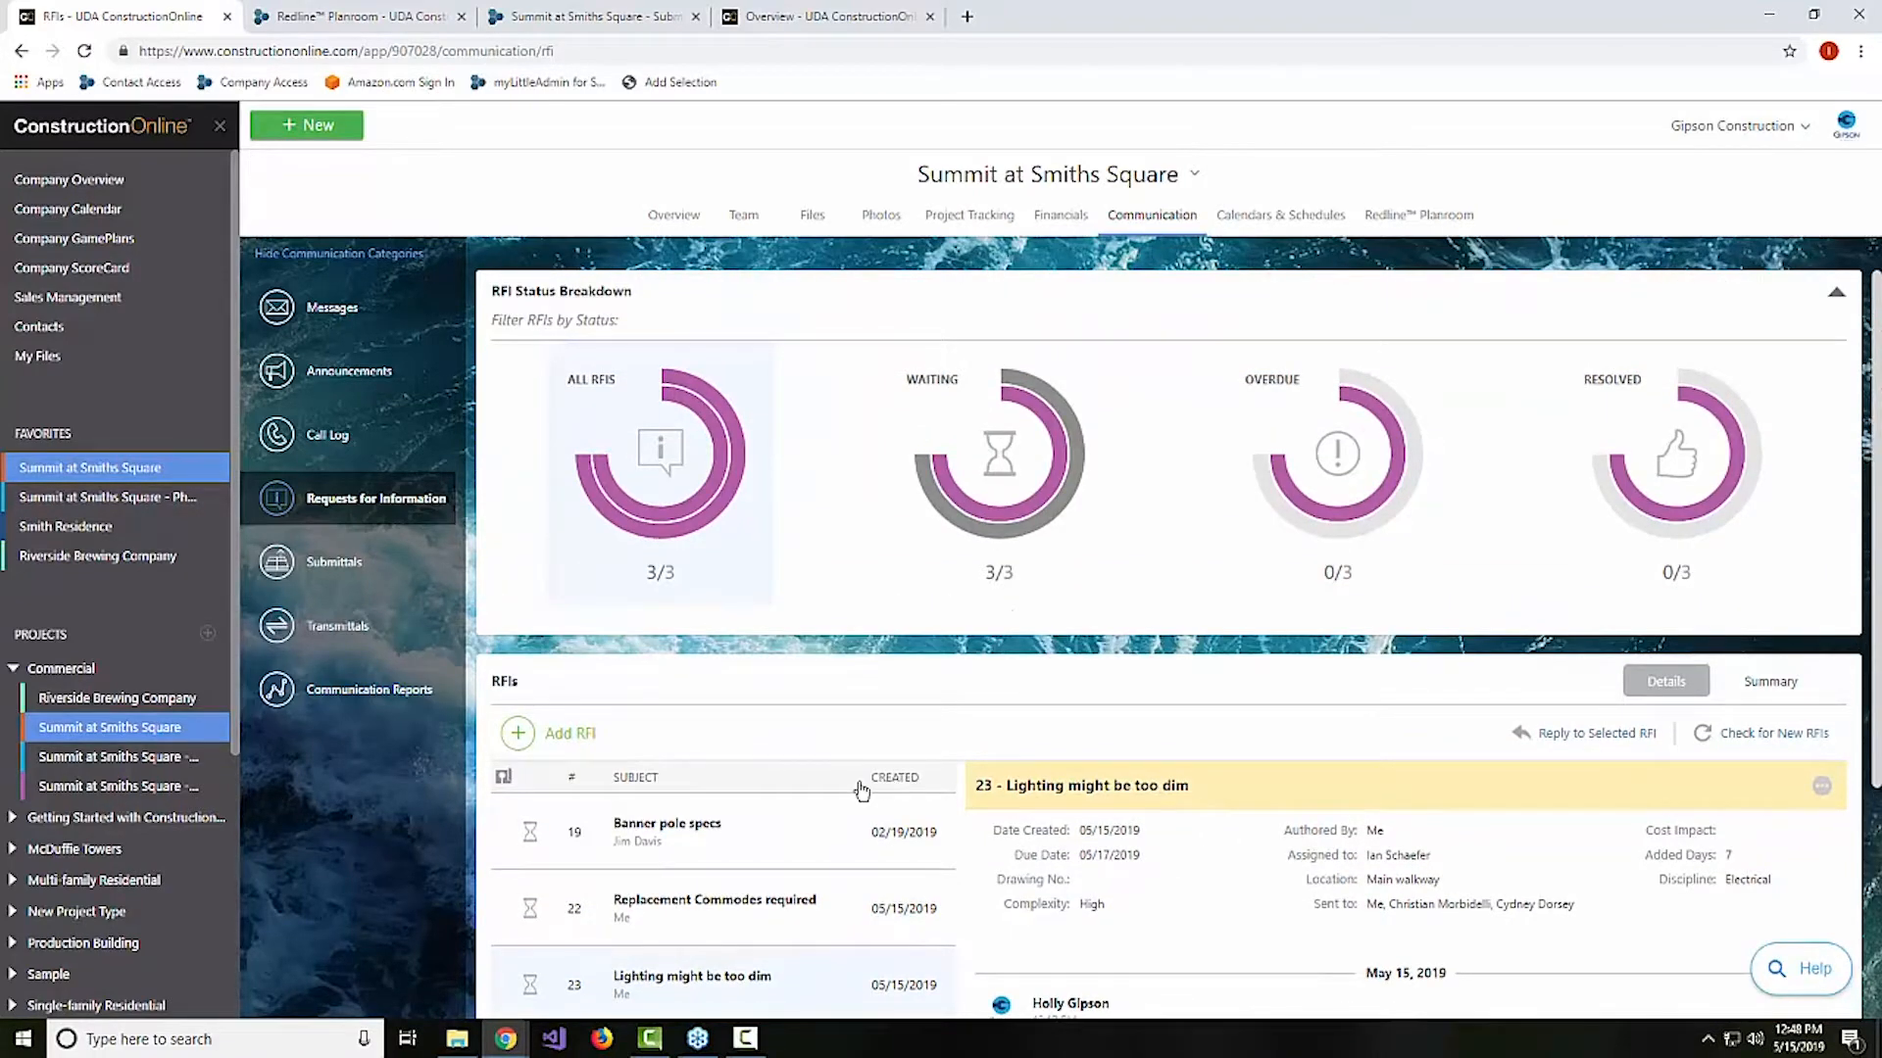
pyautogui.click(799, 911)
pyautogui.scroll(-2, 868, 884)
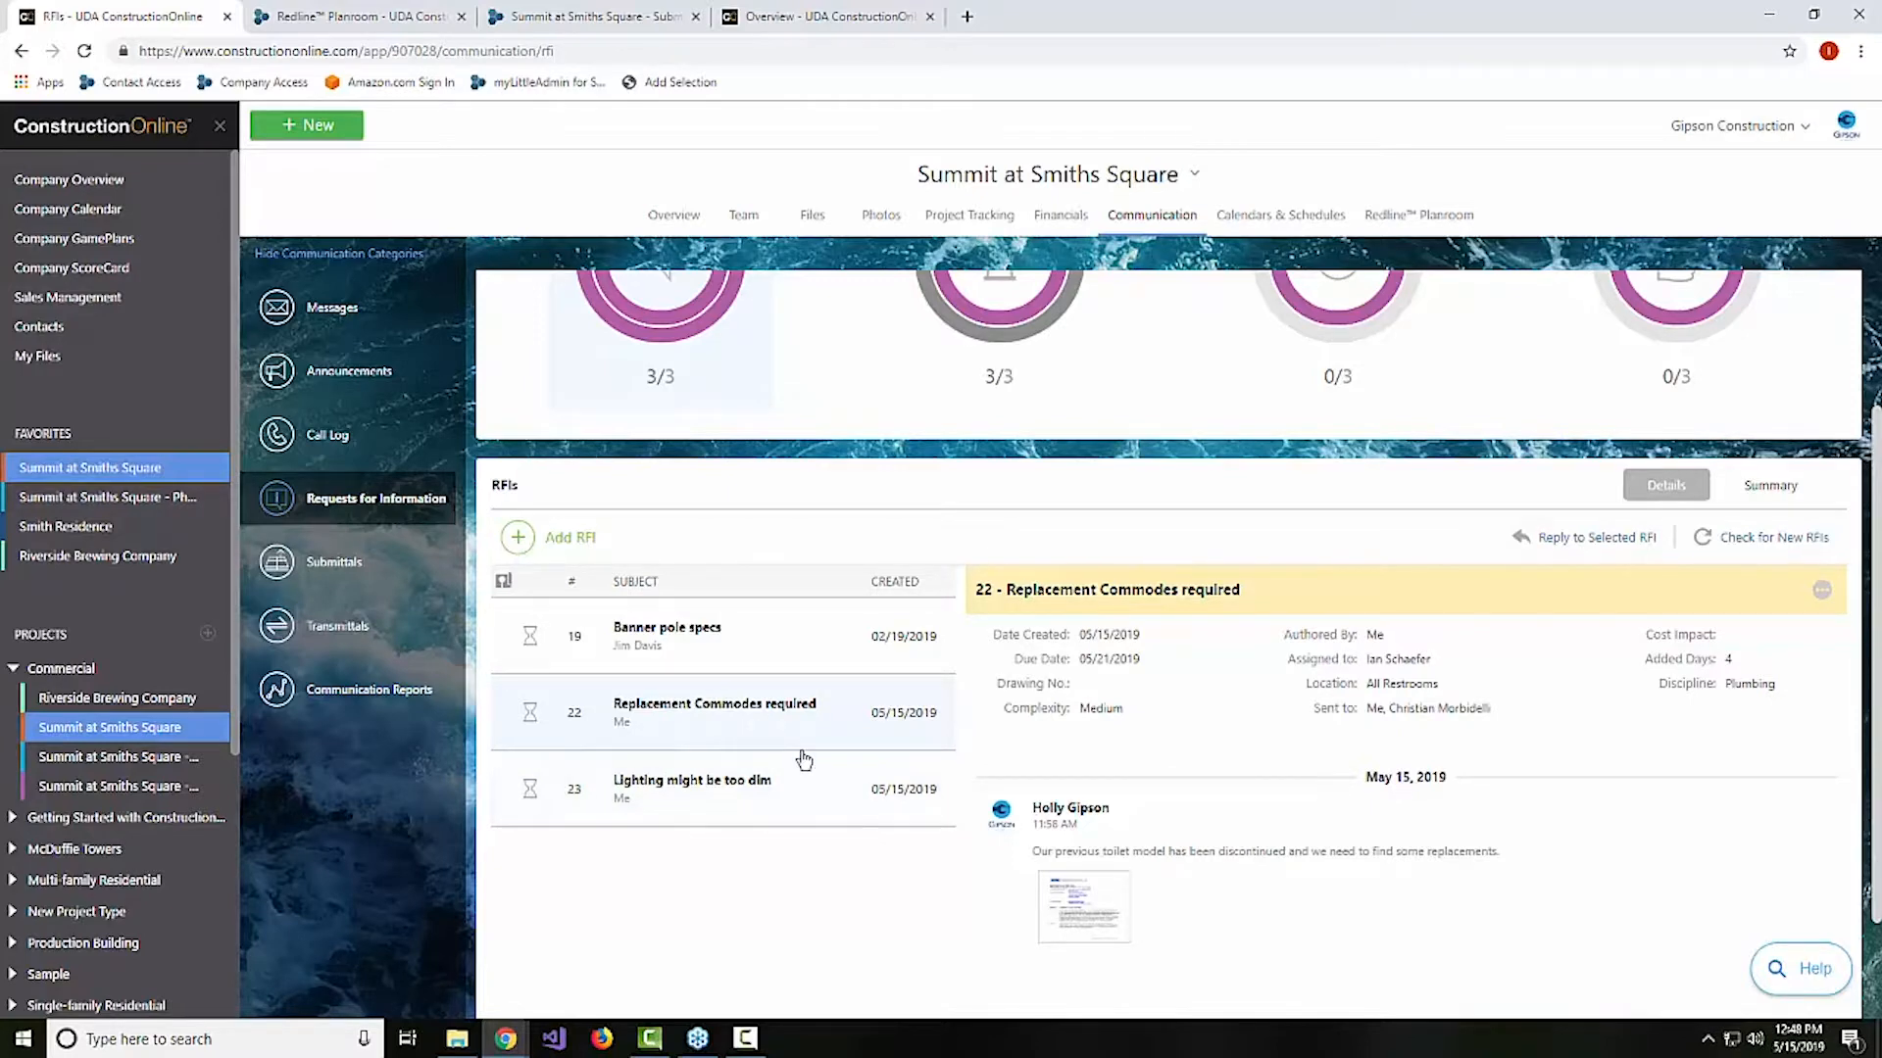
# View the project's submittals summary briefly and return to its Requests for Information
pyautogui.scroll(1, 762, 675)
pyautogui.scroll(2, 762, 675)
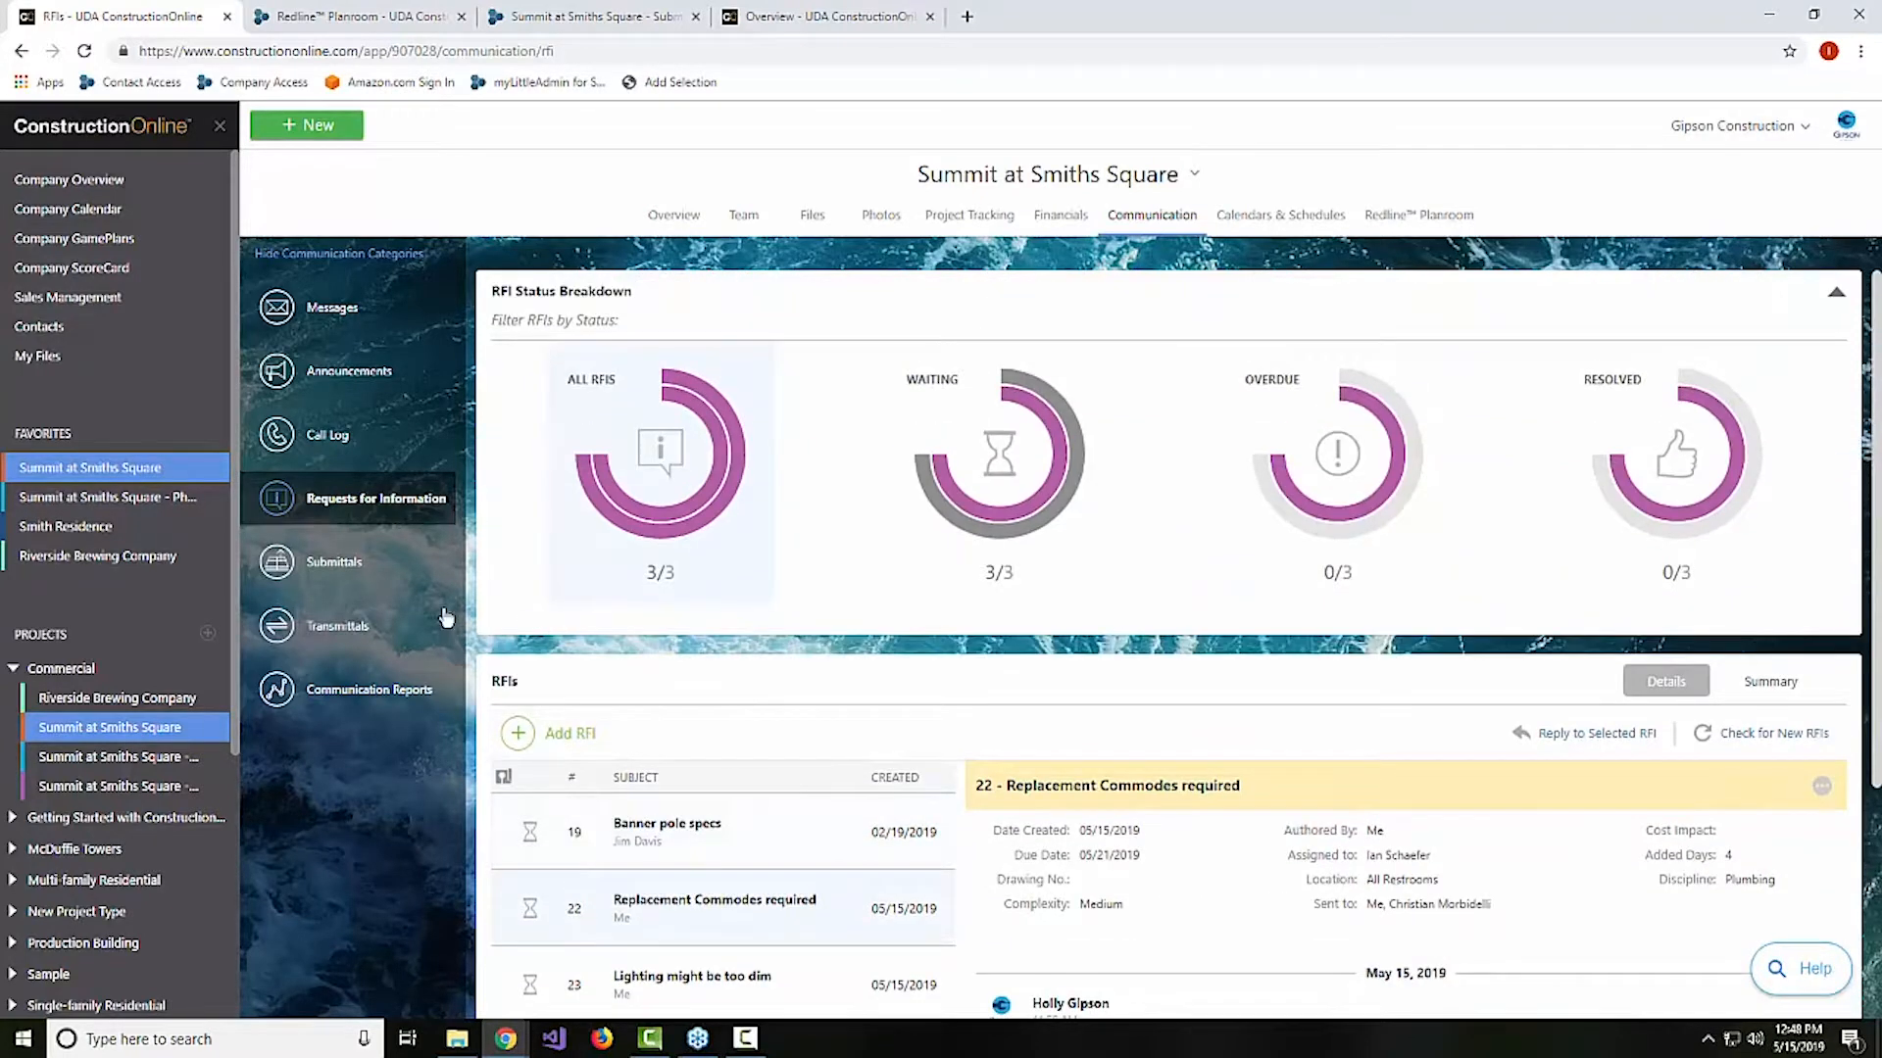
pyautogui.click(377, 564)
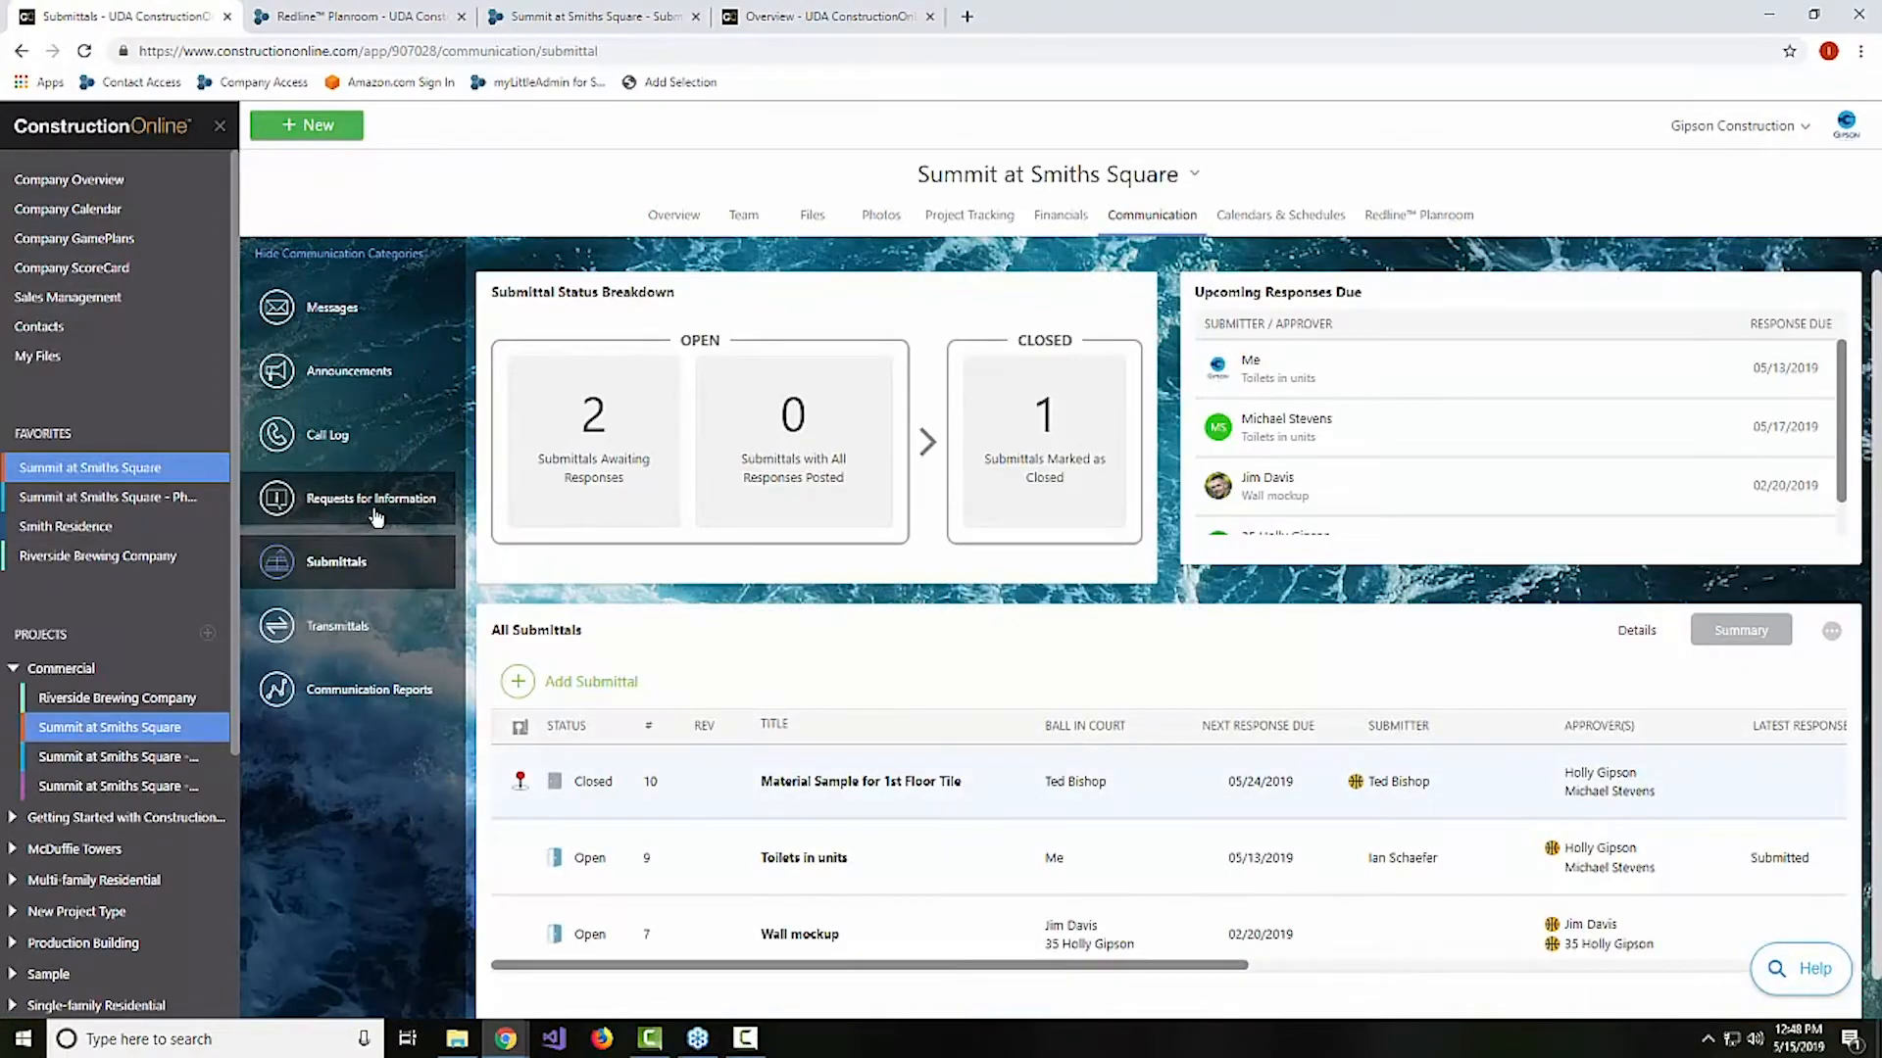
pyautogui.click(373, 510)
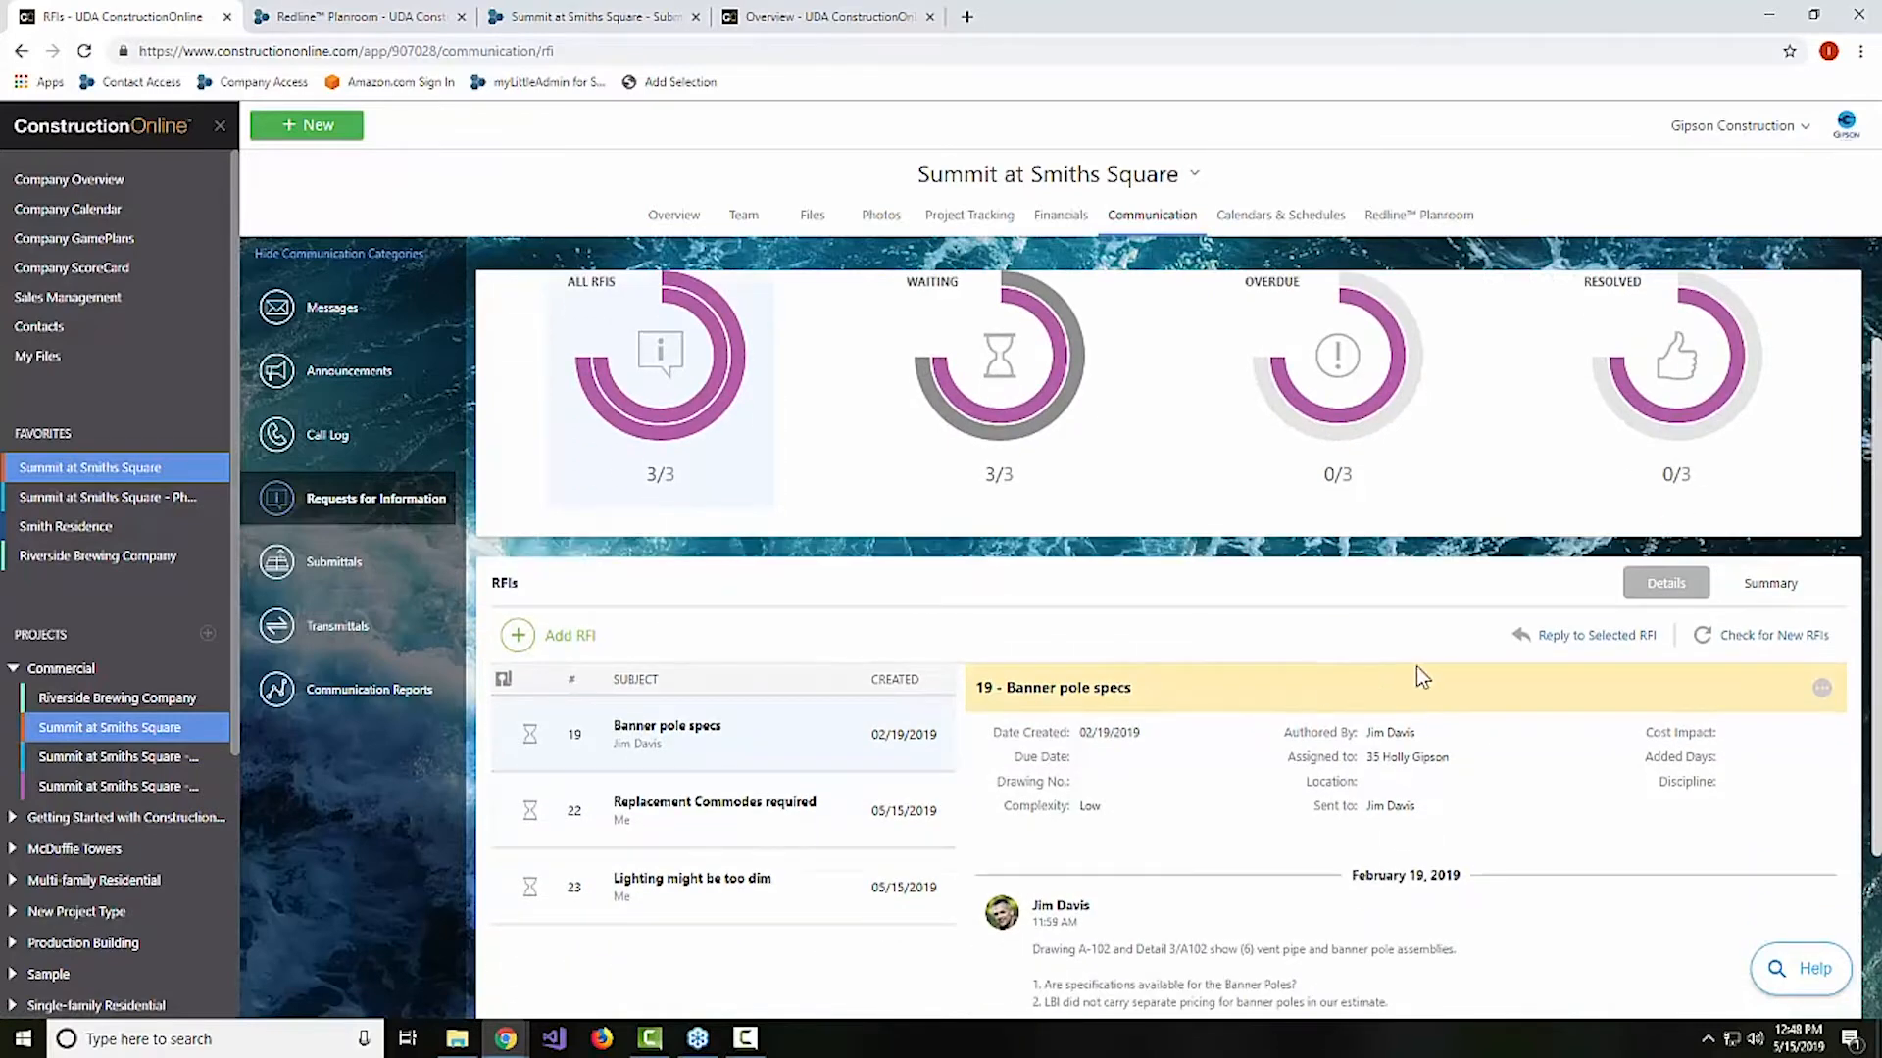
# Inspect the edit form of the Lighting might be too dim RFI and leave it without saving
pyautogui.rightClick(733, 748)
pyautogui.click(645, 866)
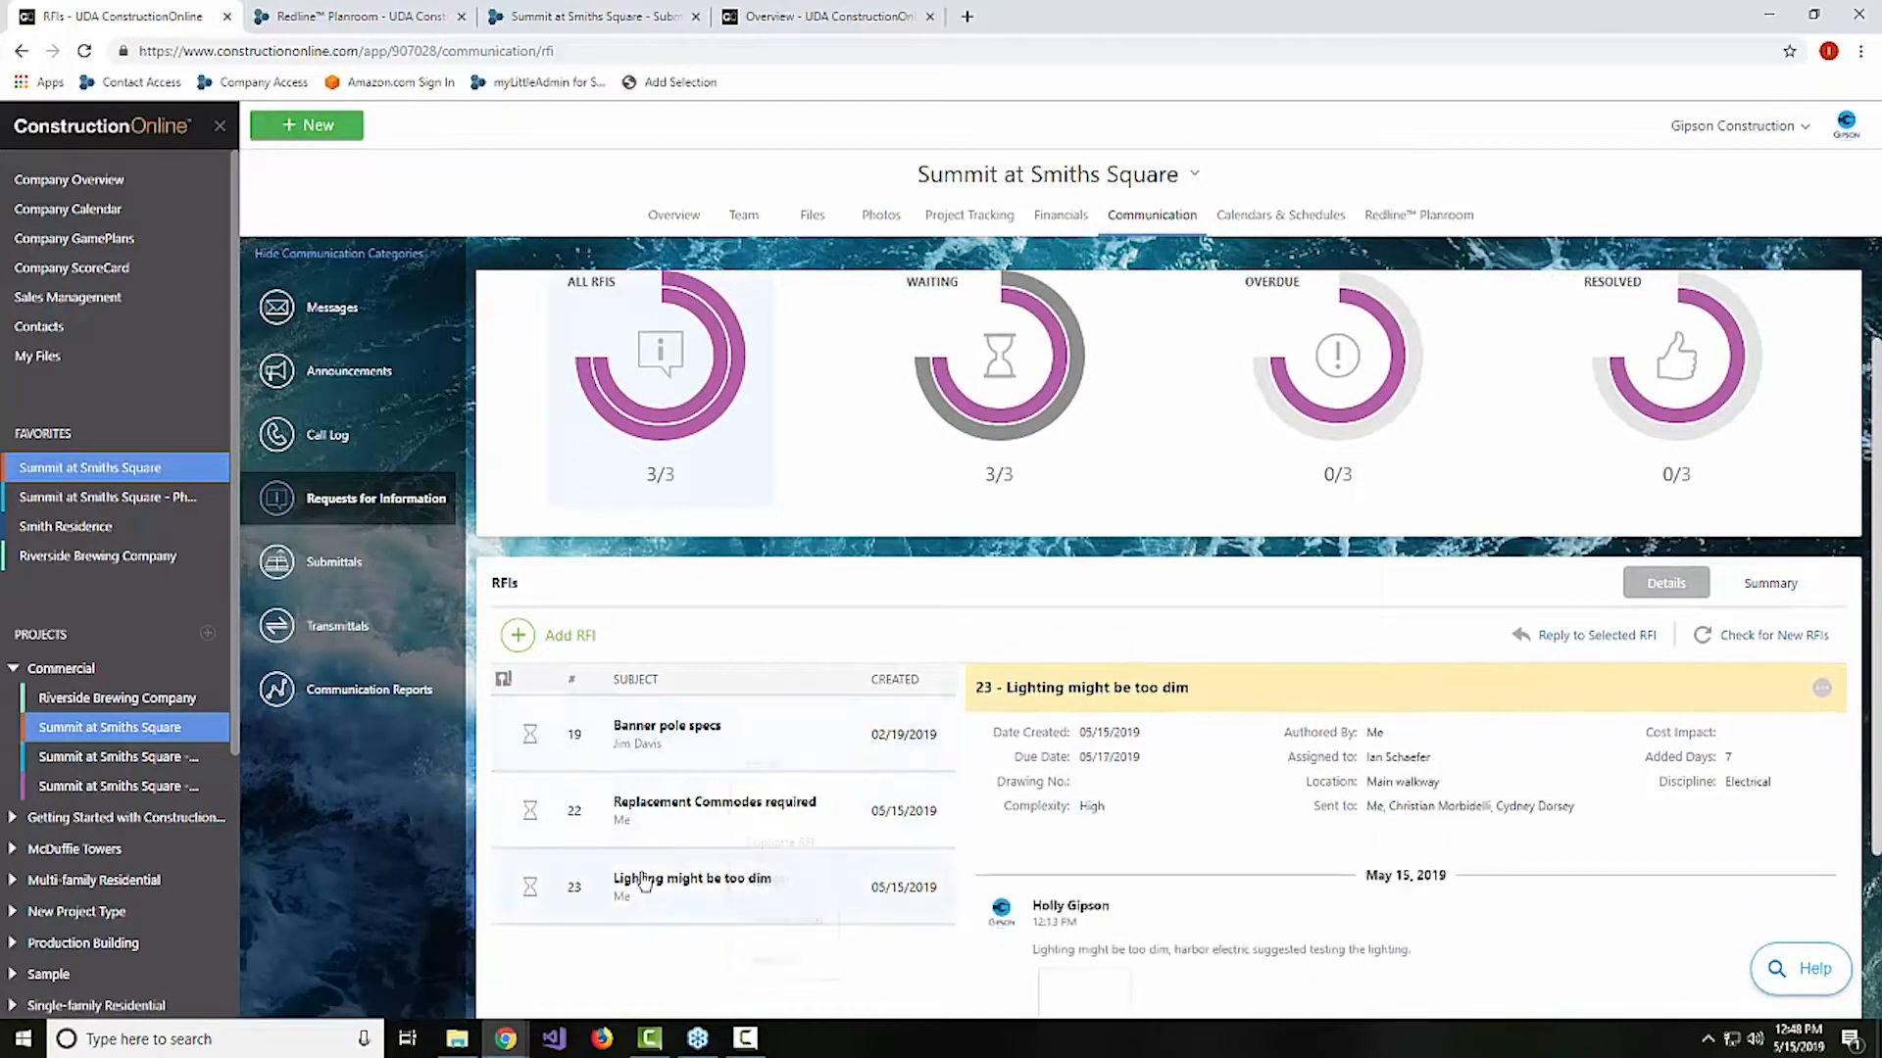
pyautogui.scroll(-3, 873, 790)
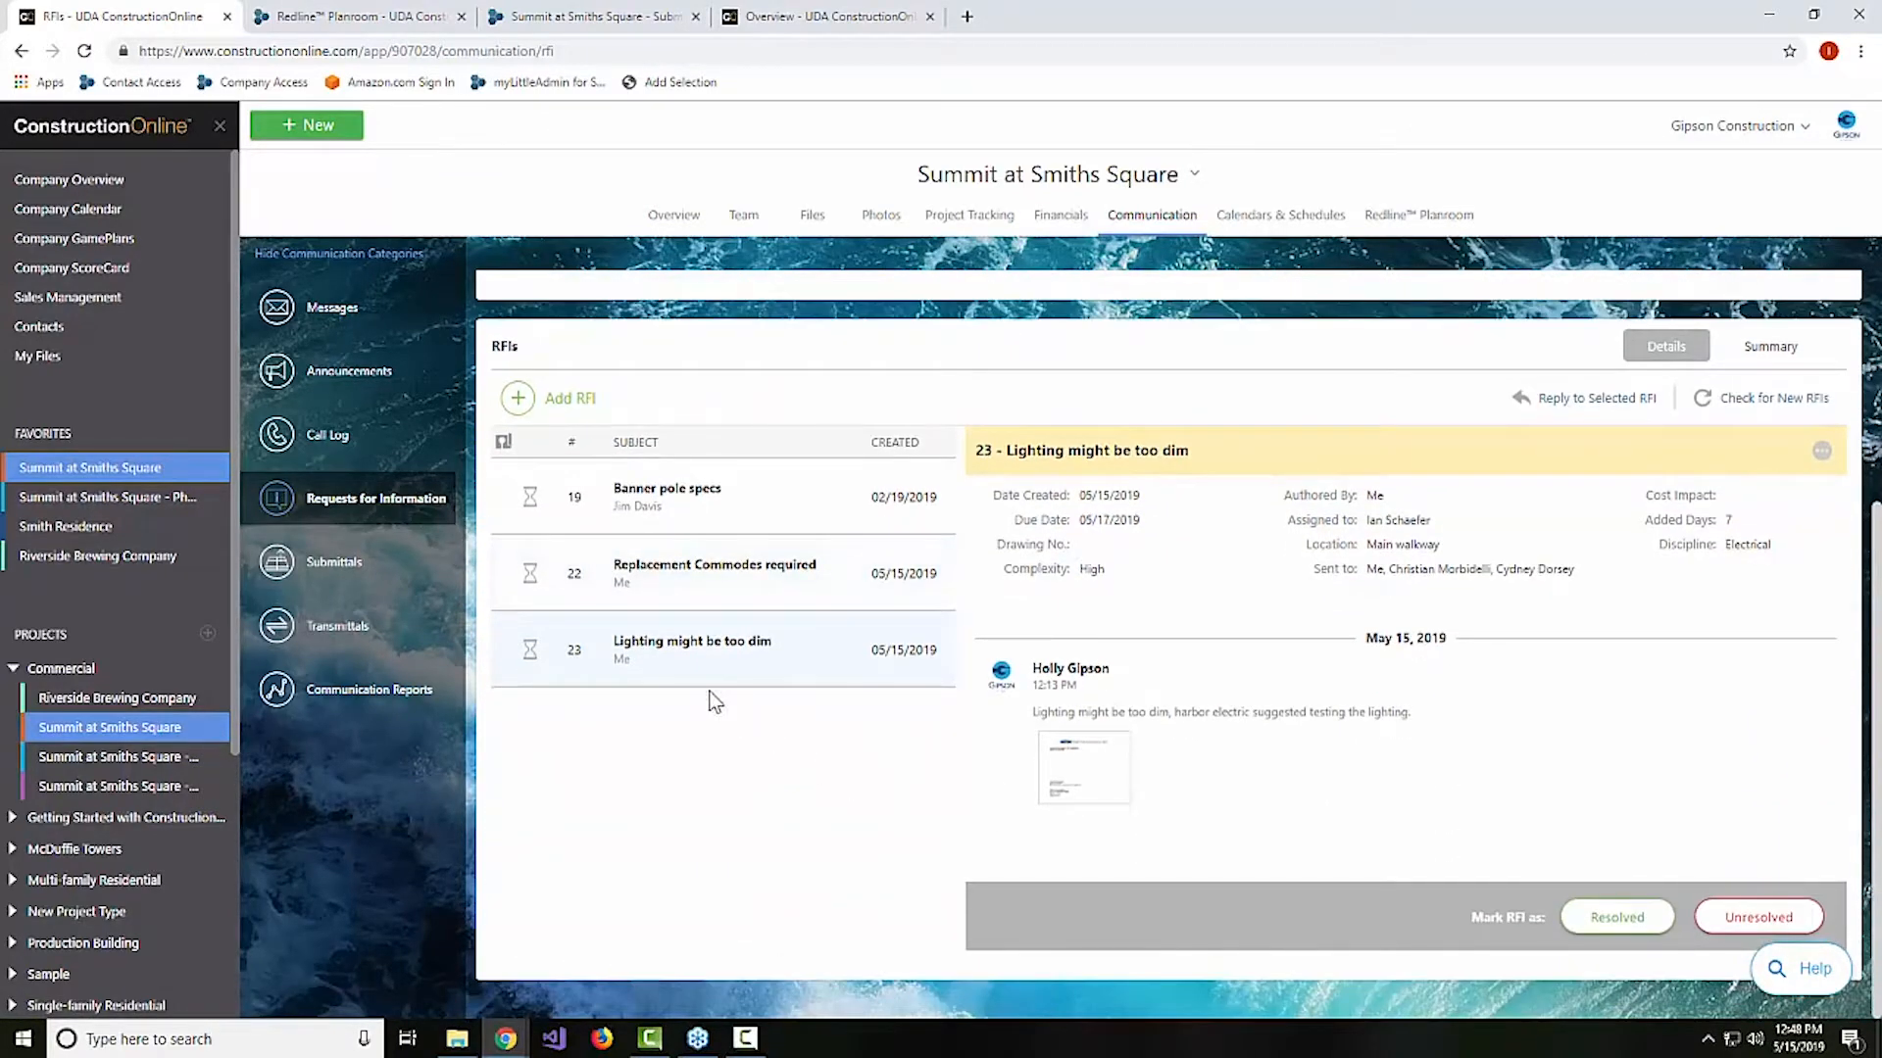
pyautogui.rightClick(710, 671)
pyautogui.click(745, 689)
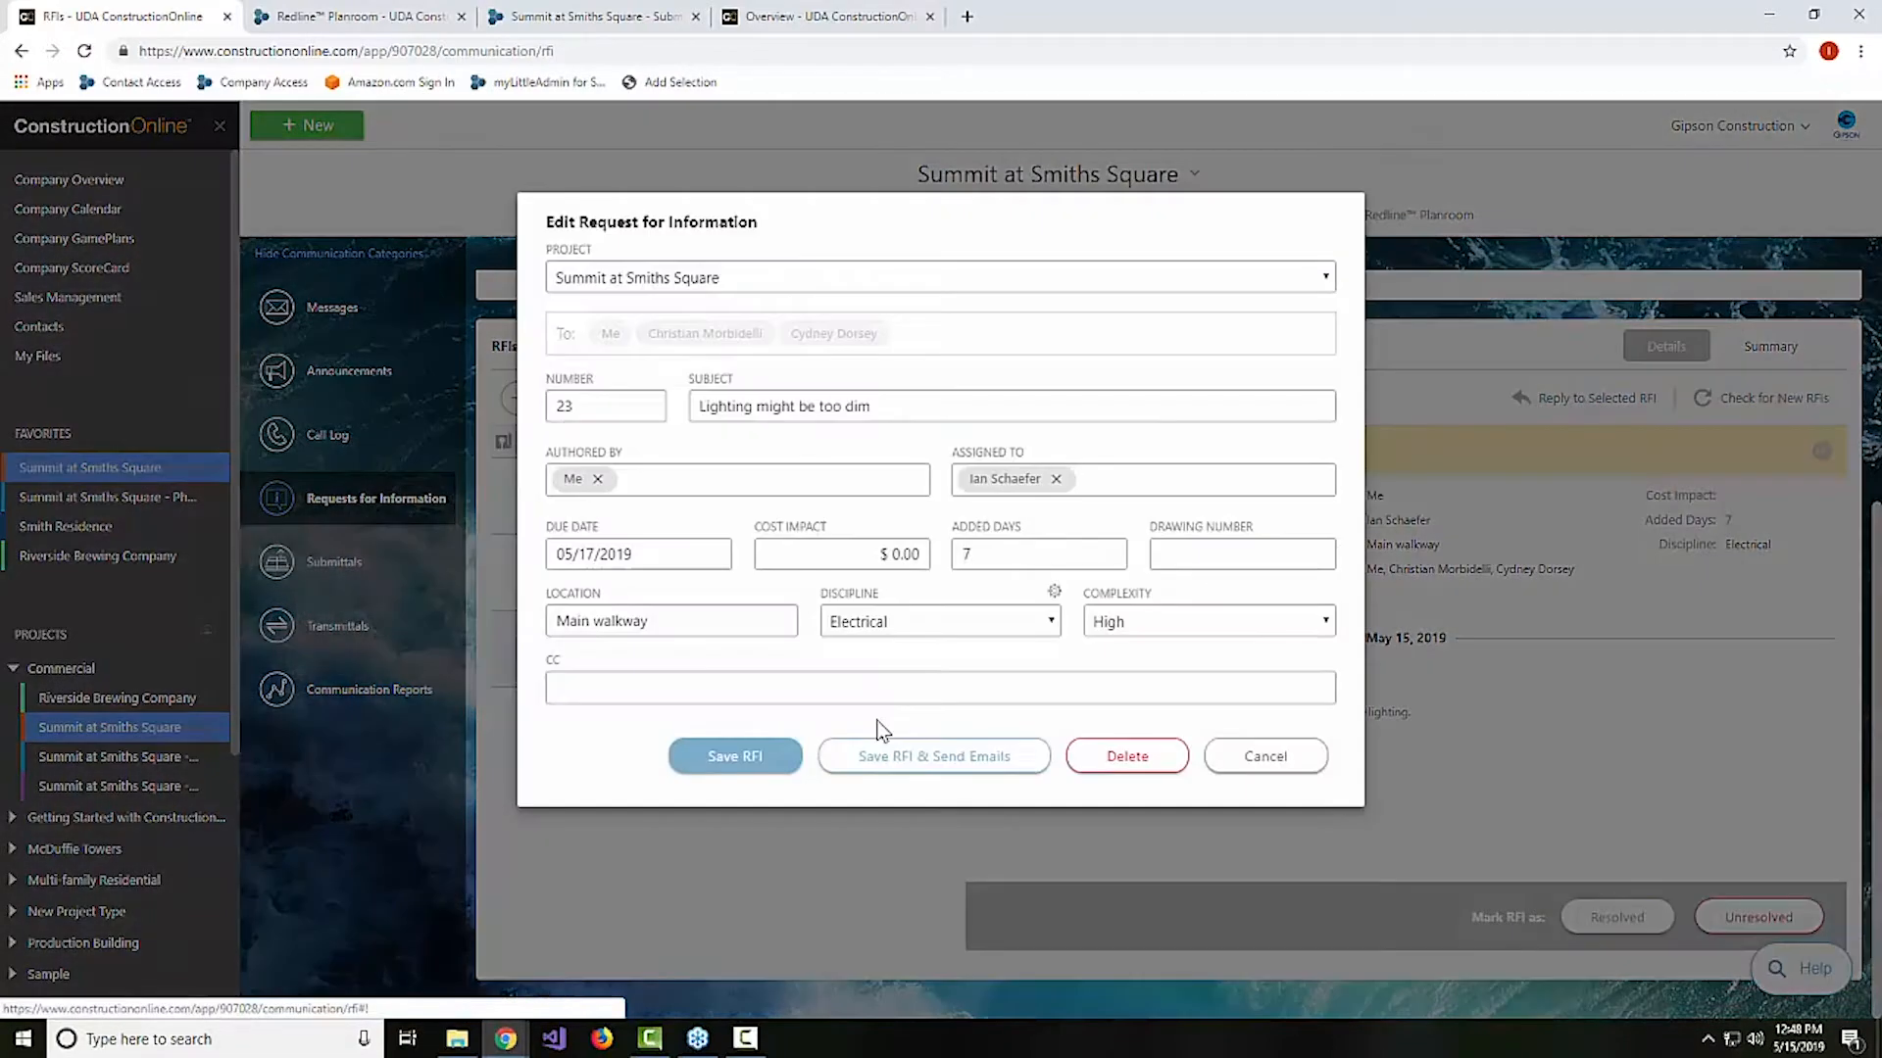
pyautogui.click(1252, 774)
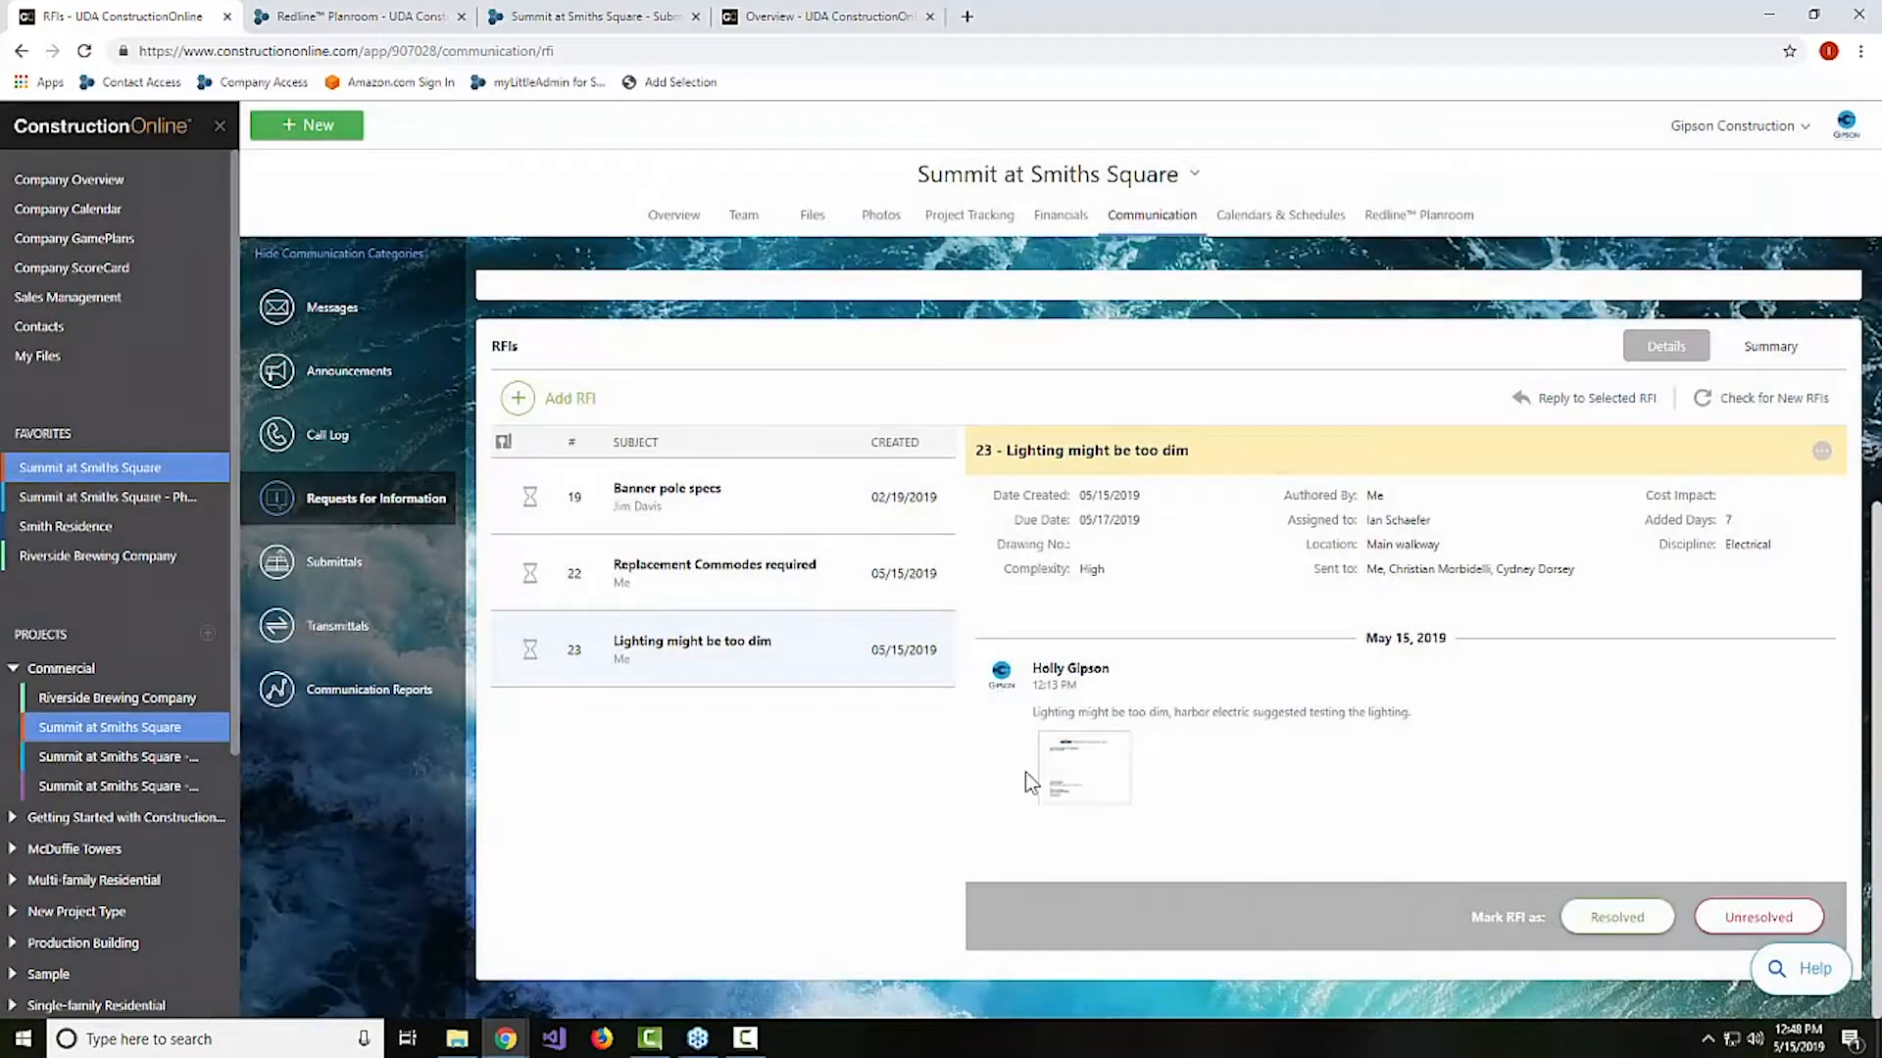
# Show the project's submittals summary and close the extra Overview and Summit at Smiths Square submittal browser tabs
pyautogui.click(397, 585)
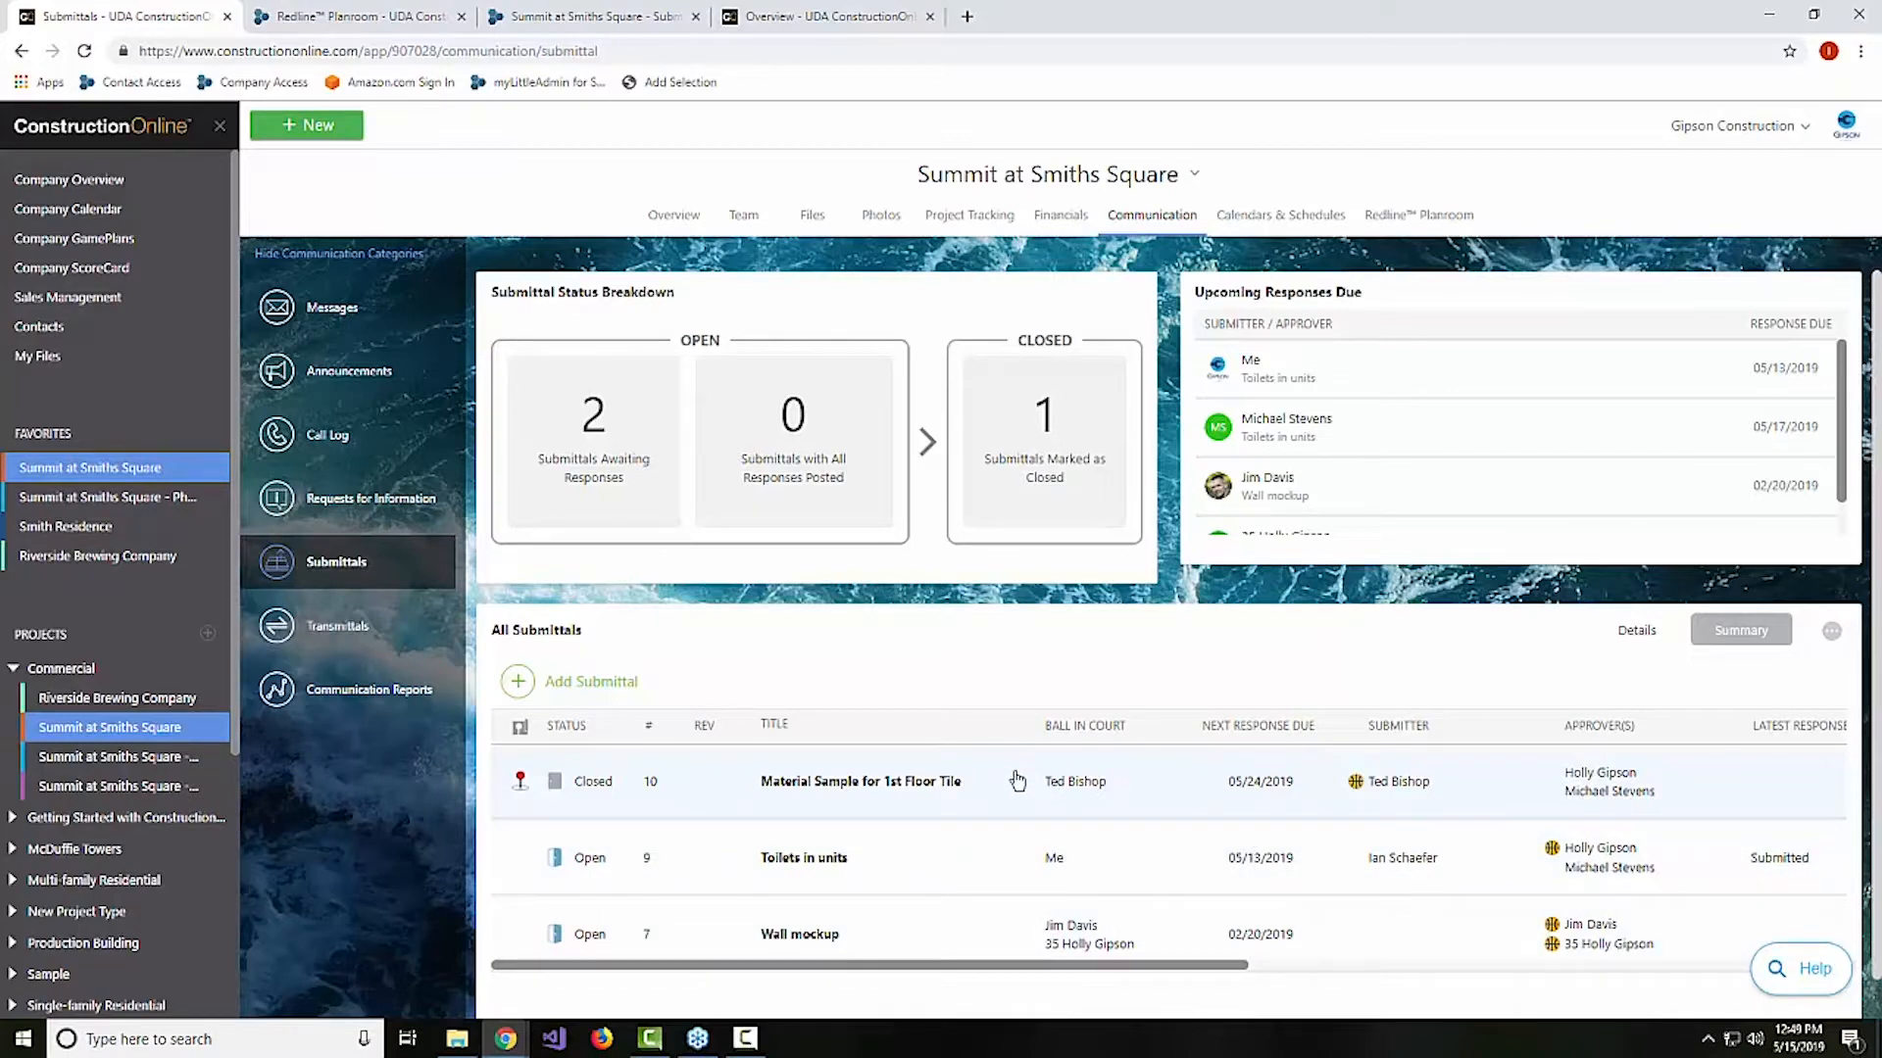
pyautogui.scroll(-1, 1014, 774)
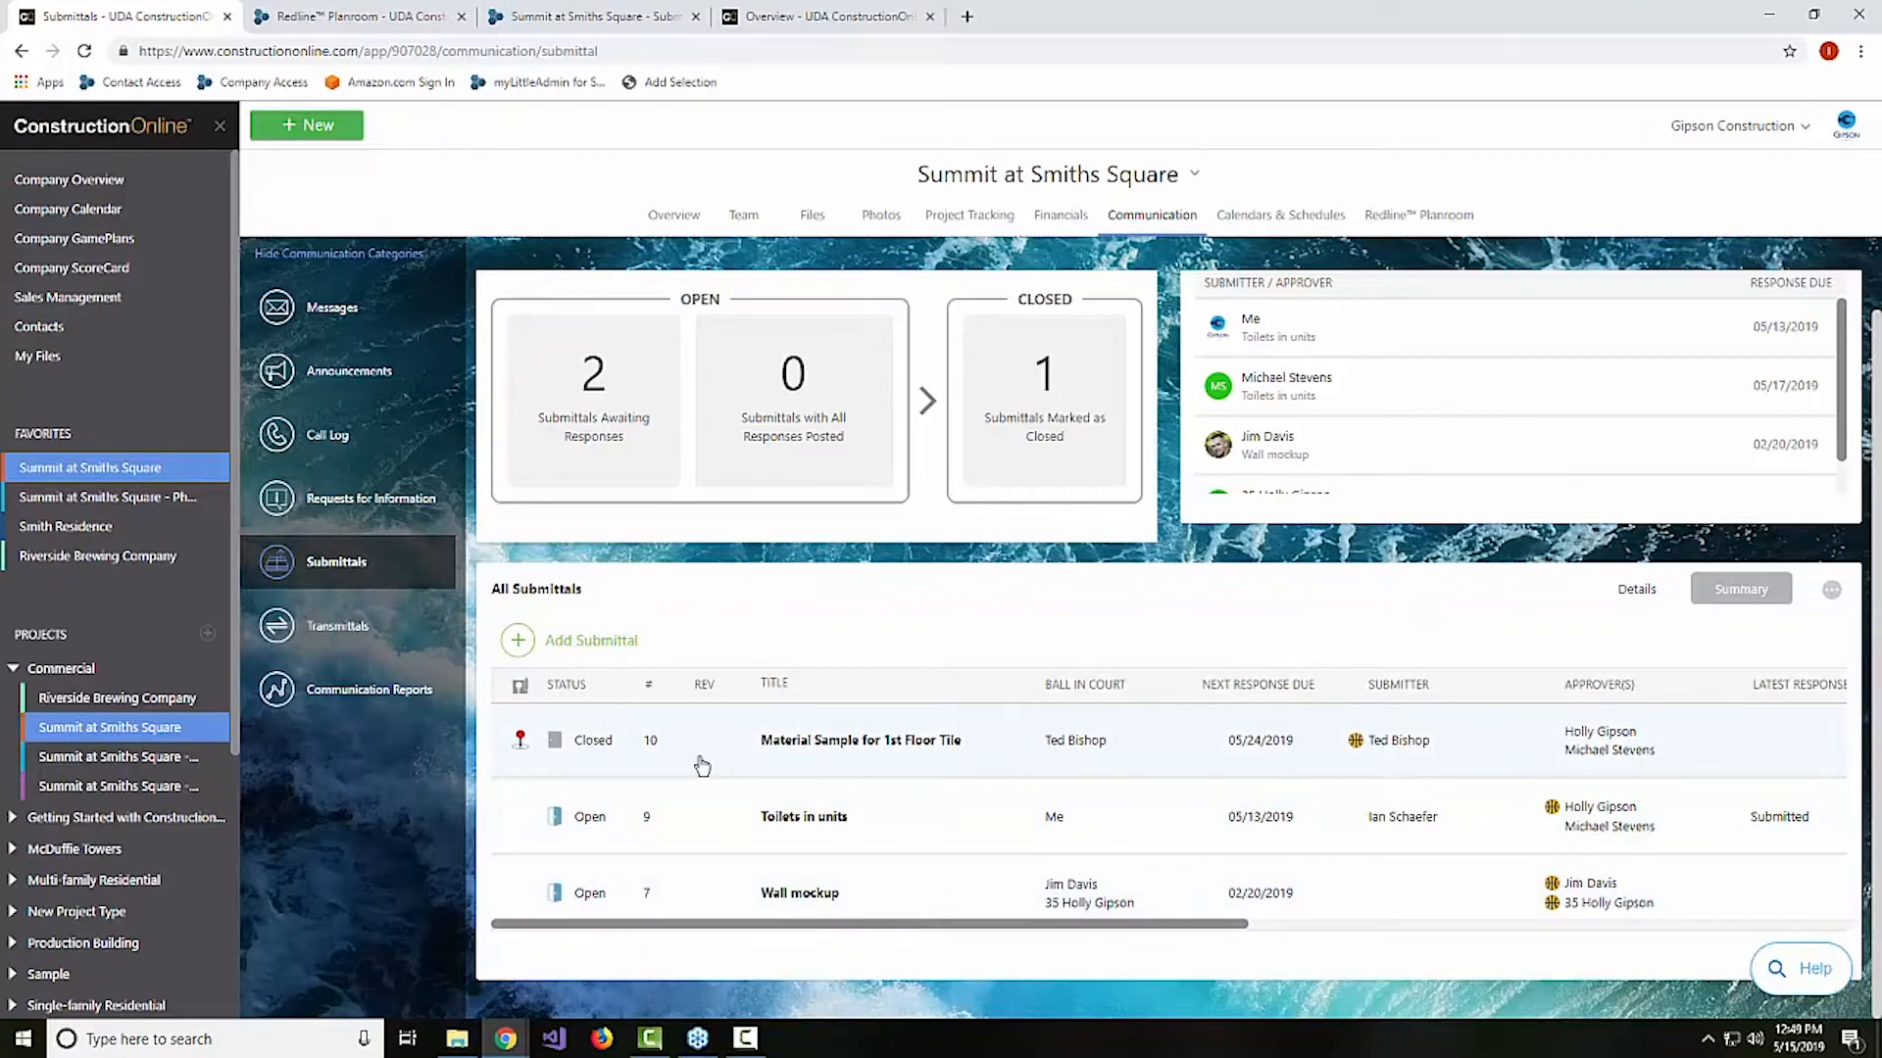
pyautogui.click(930, 17)
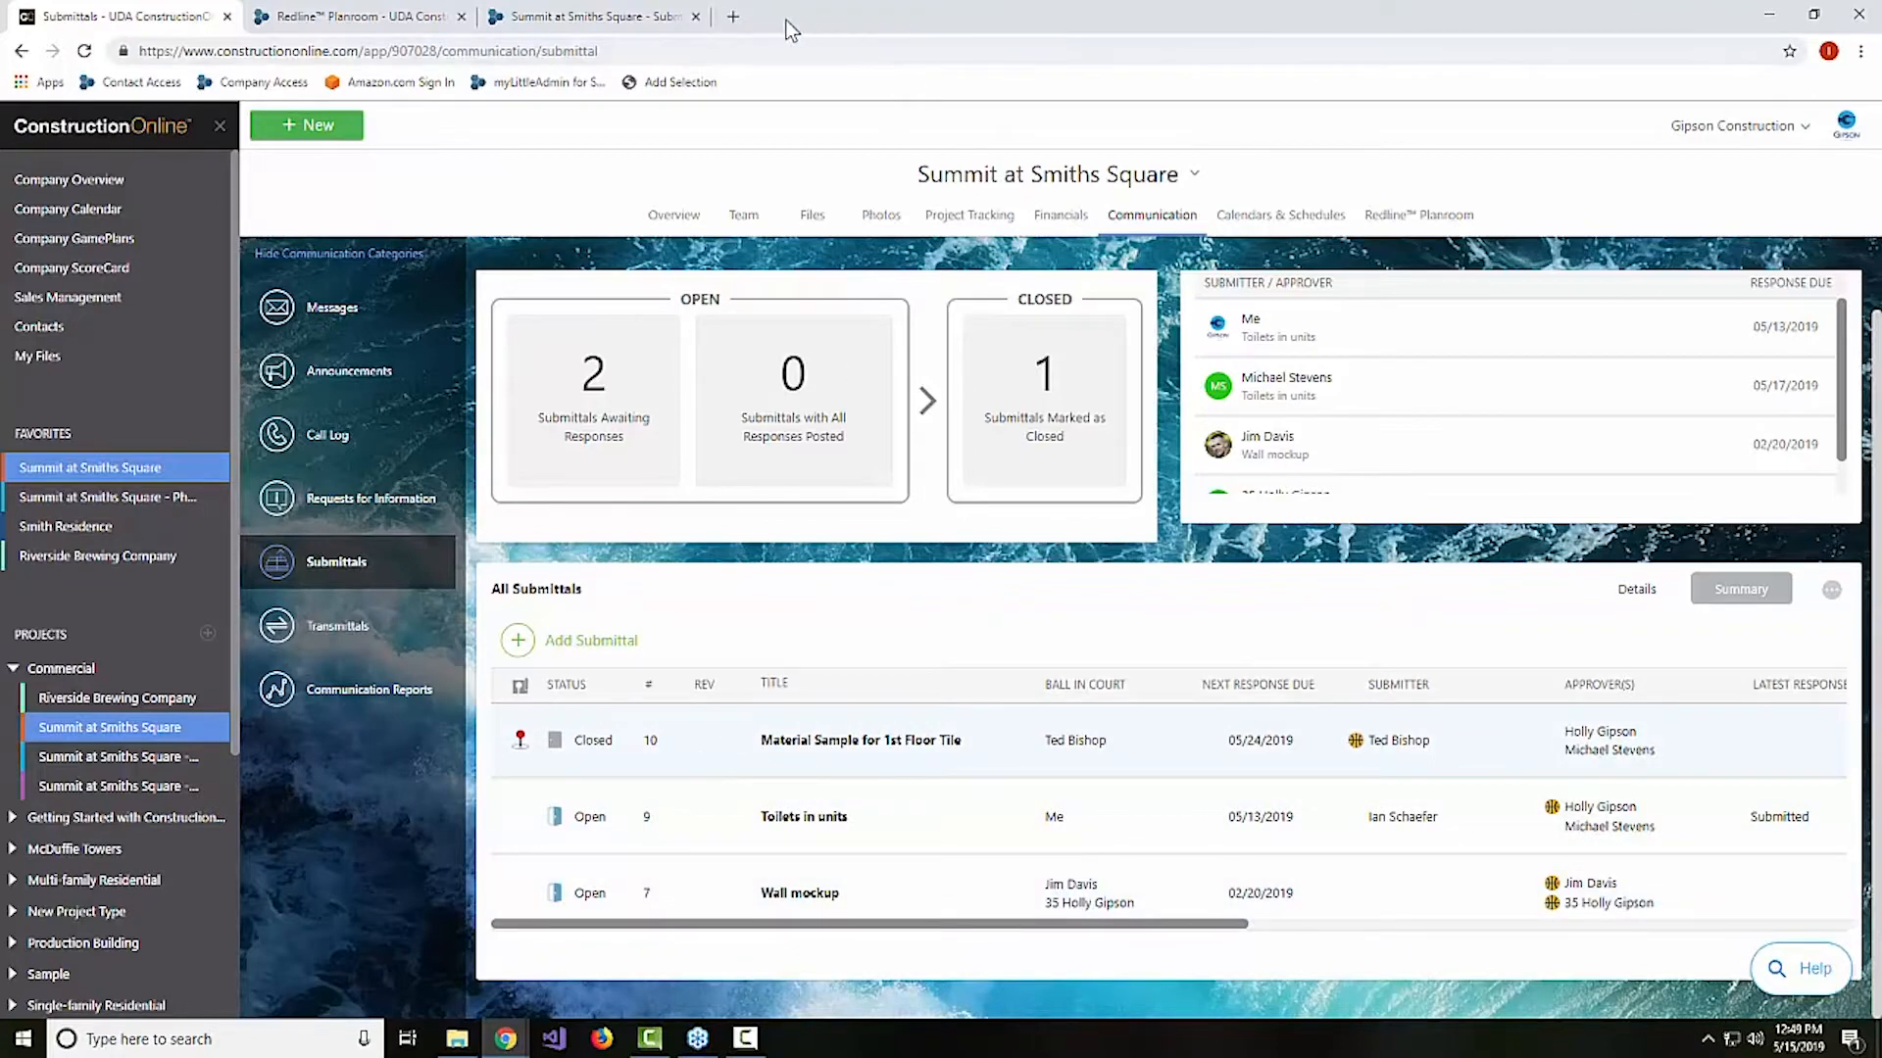
pyautogui.click(696, 16)
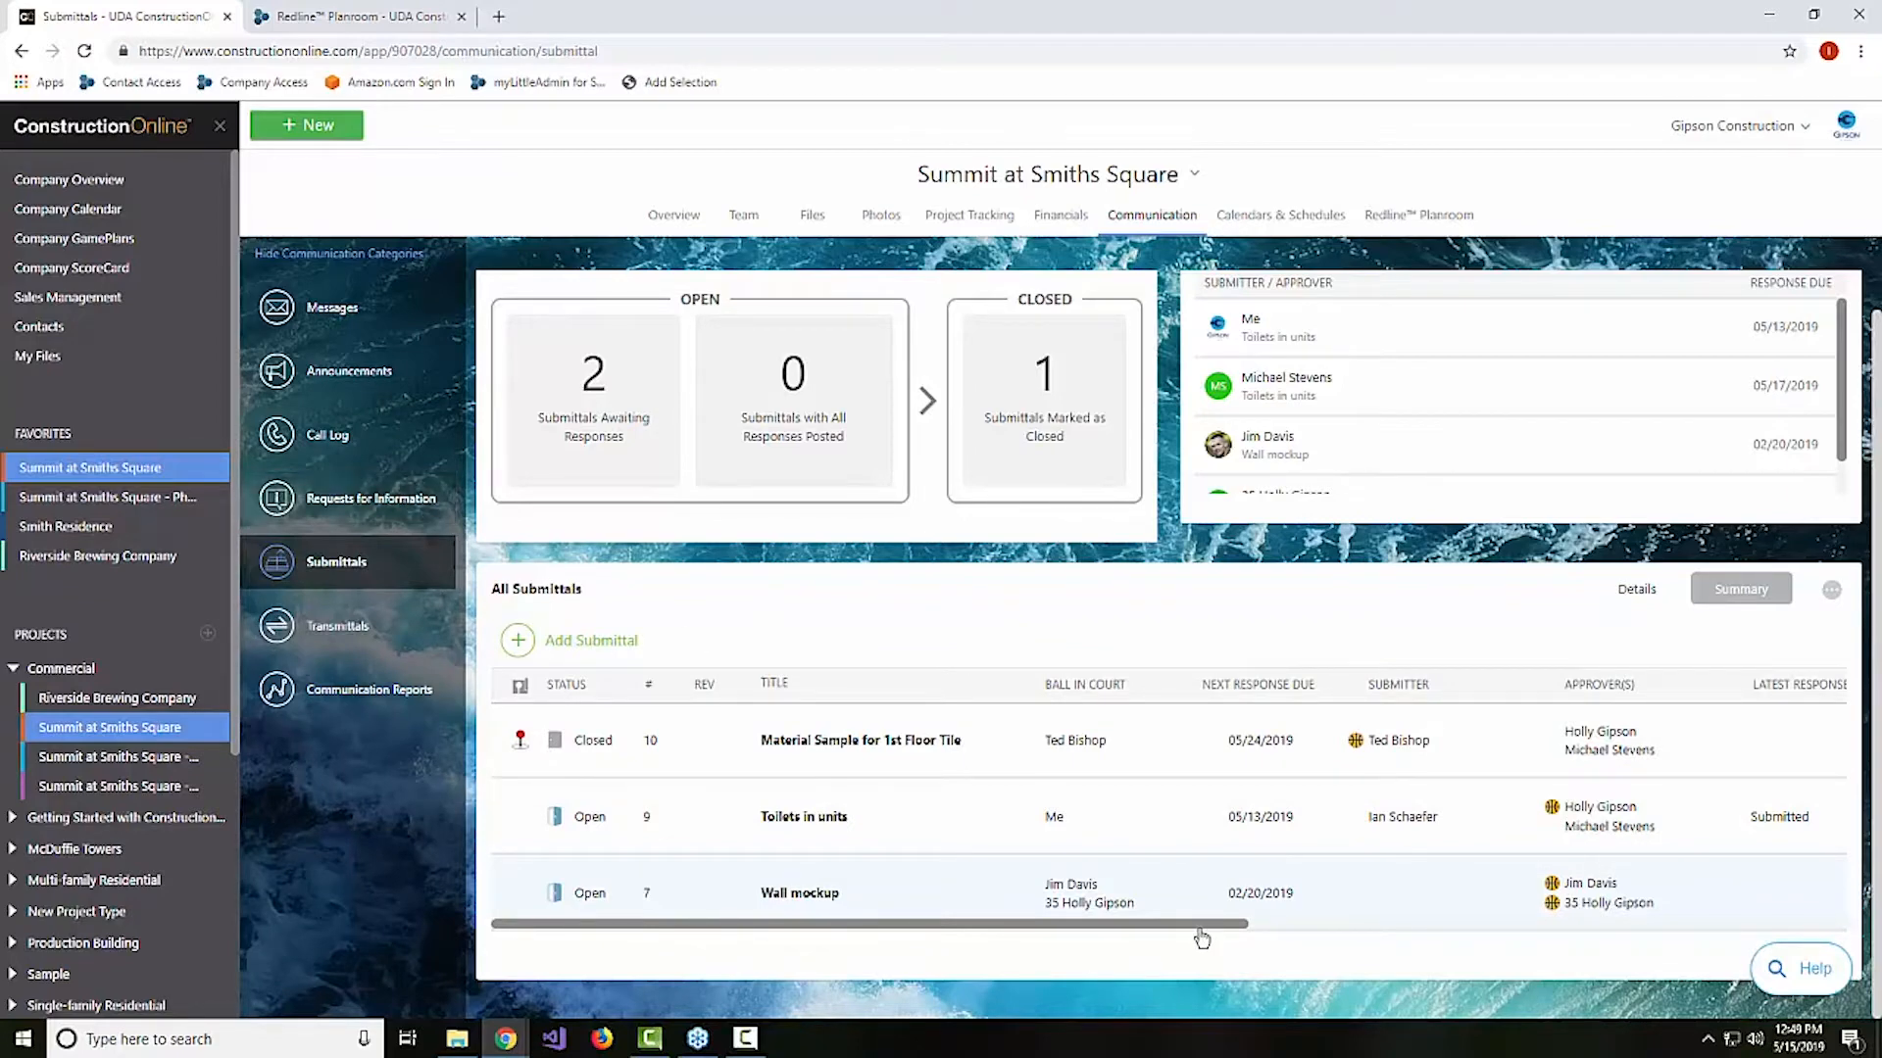
pyautogui.moveTo(1264, 924); pyautogui.dragTo(1440, 926)
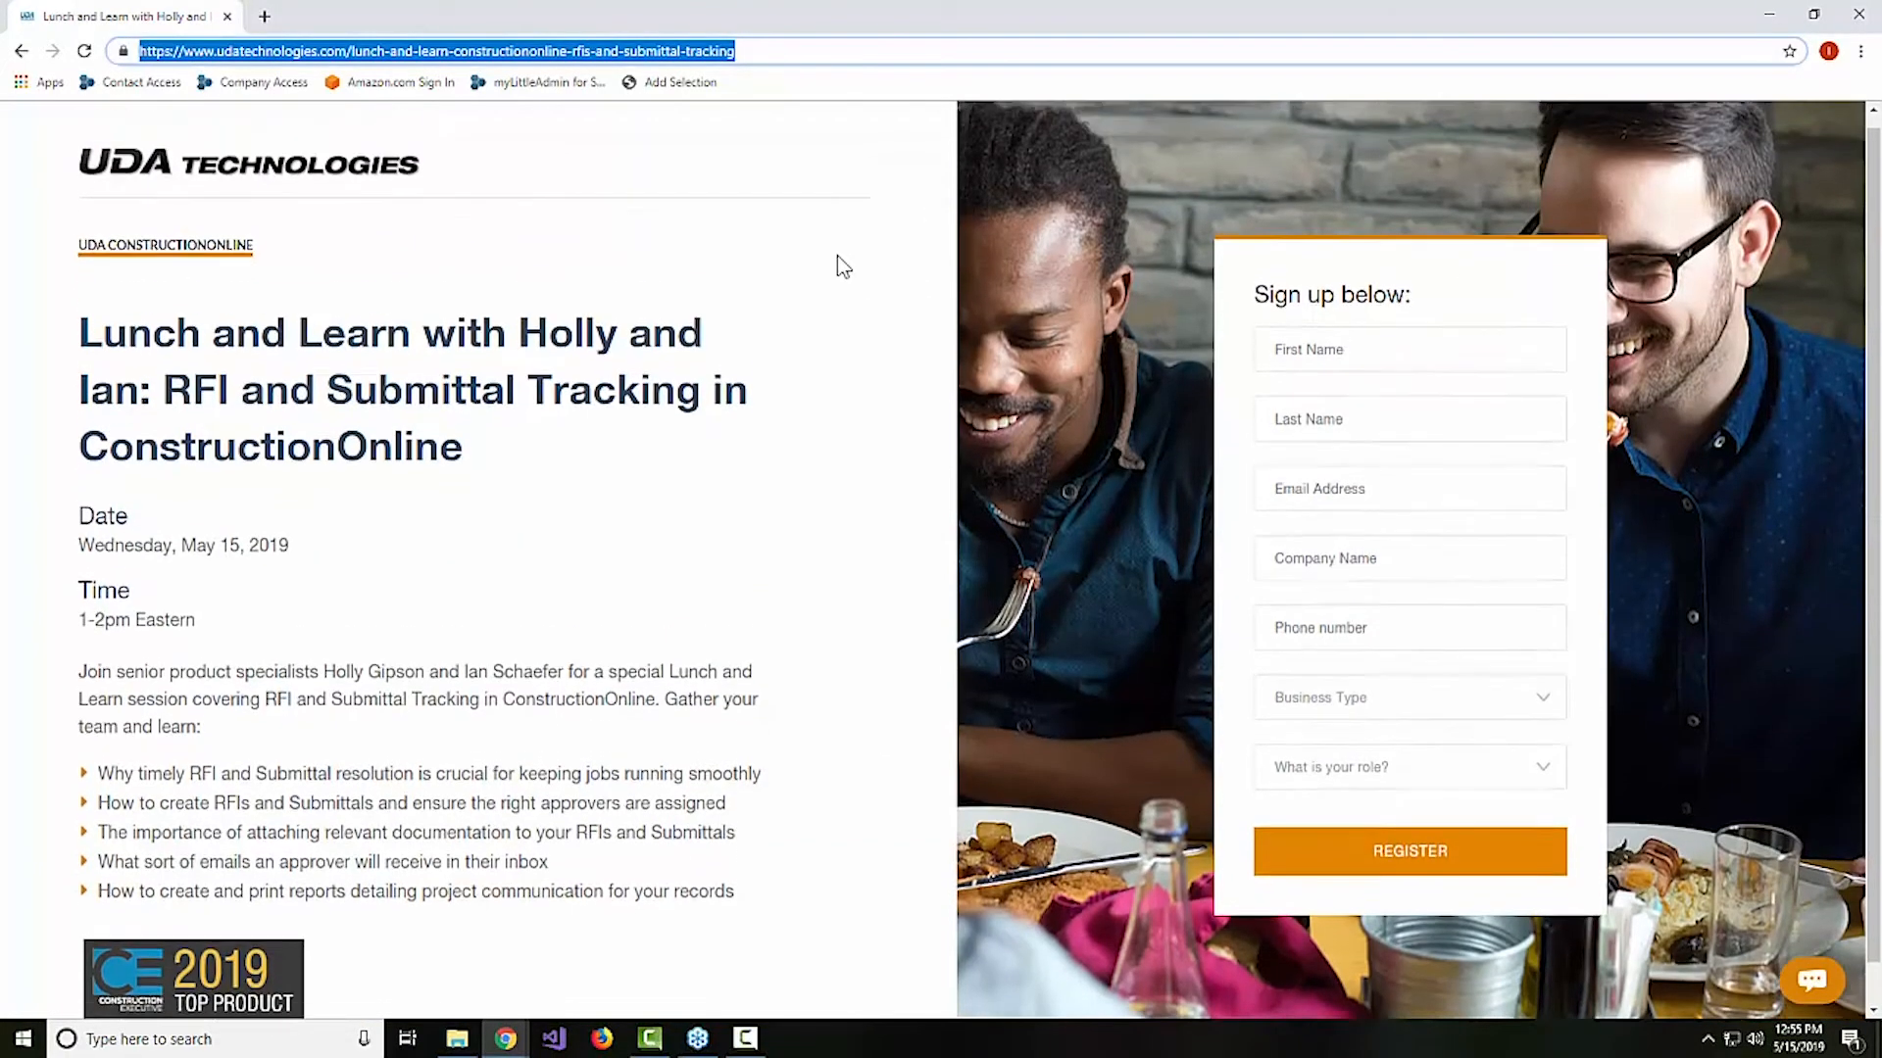
# Browse the upcoming webinars and on-demand recordings on the UDA events page and open the site's chat
pyautogui.hotkey('alt', 'Left')
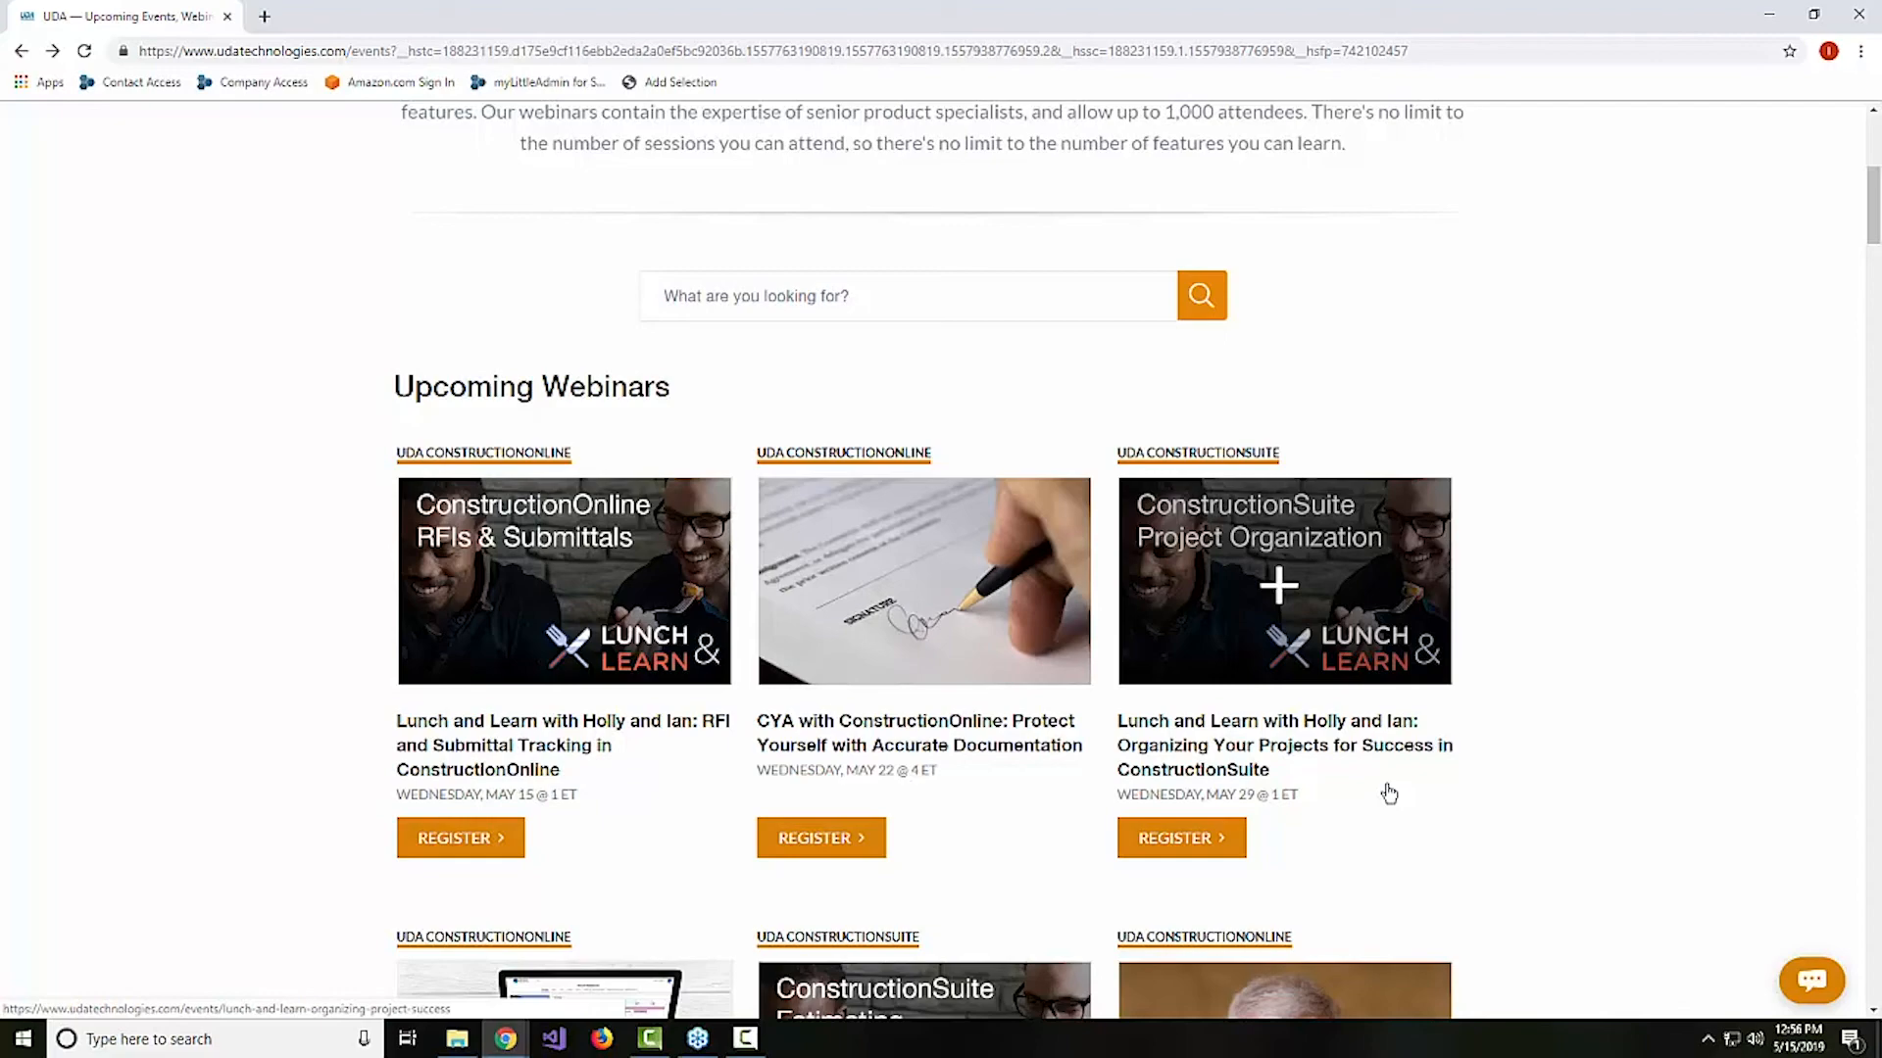
pyautogui.scroll(-10, 1390, 794)
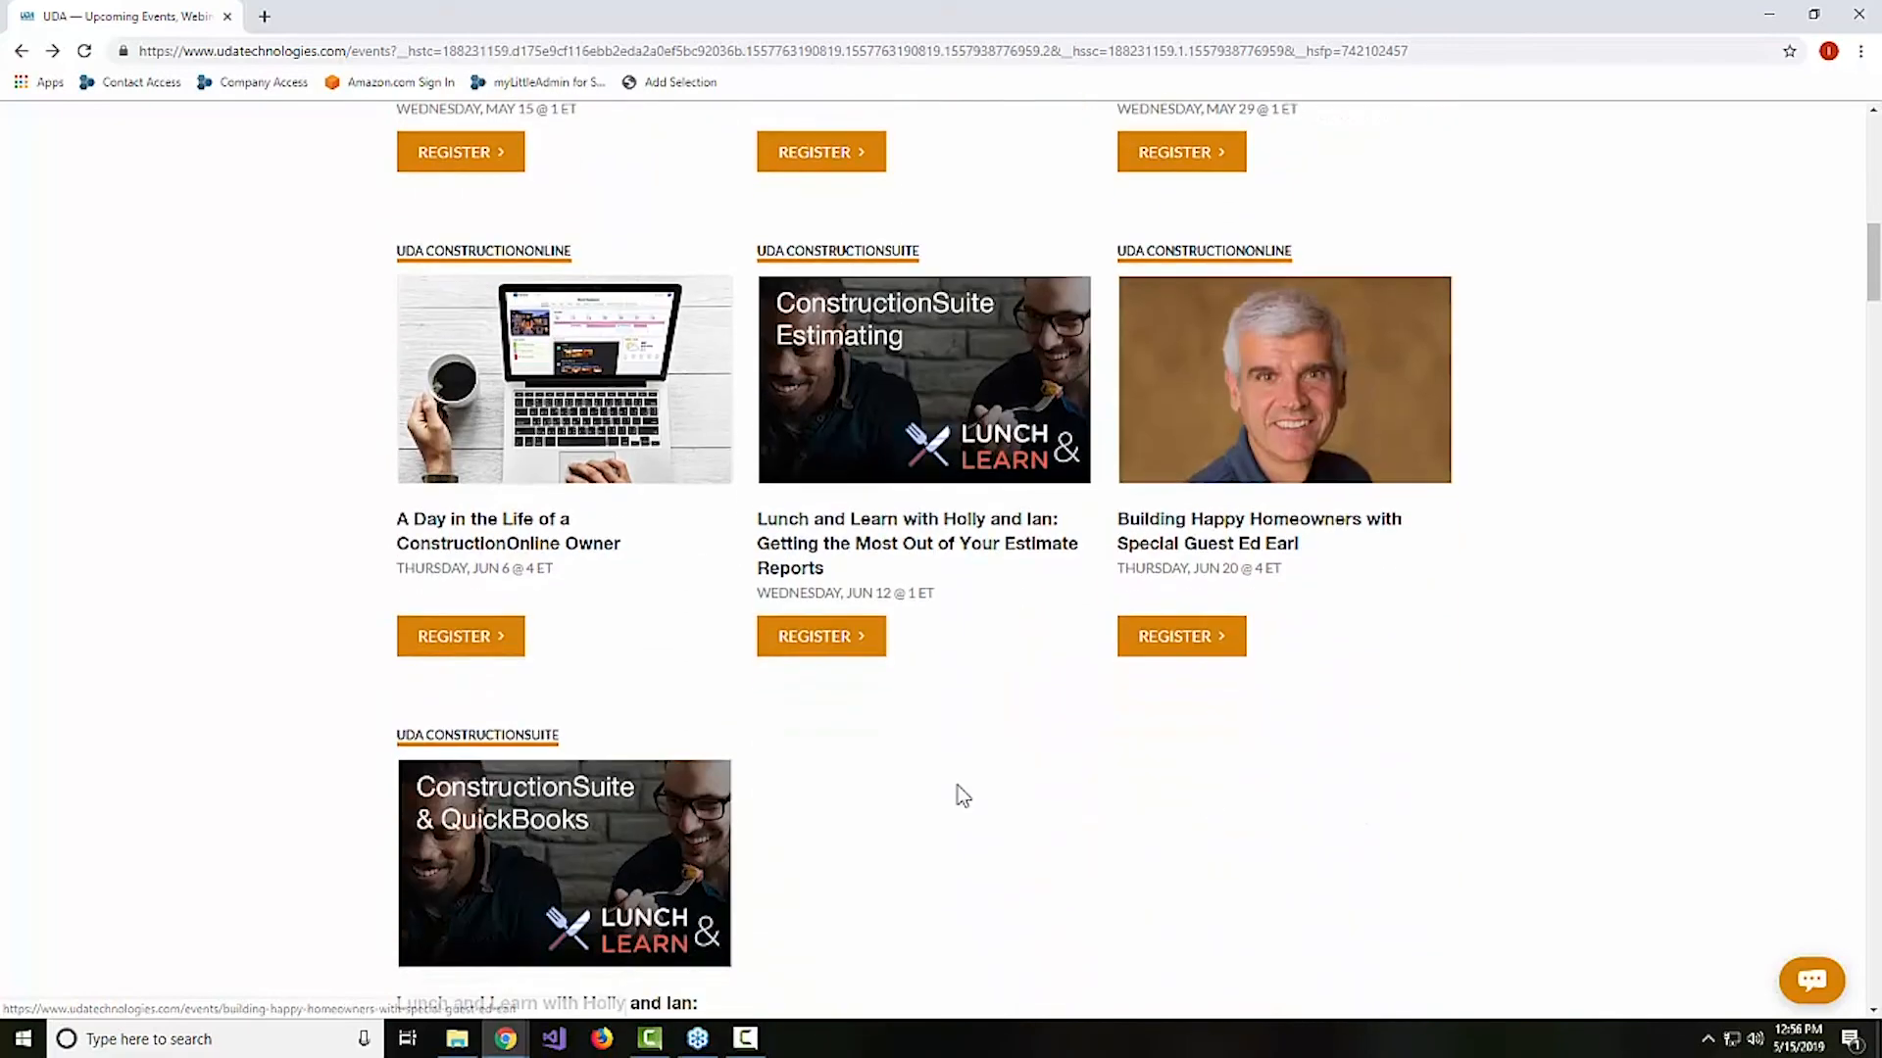
pyautogui.scroll(-4, 1096, 588)
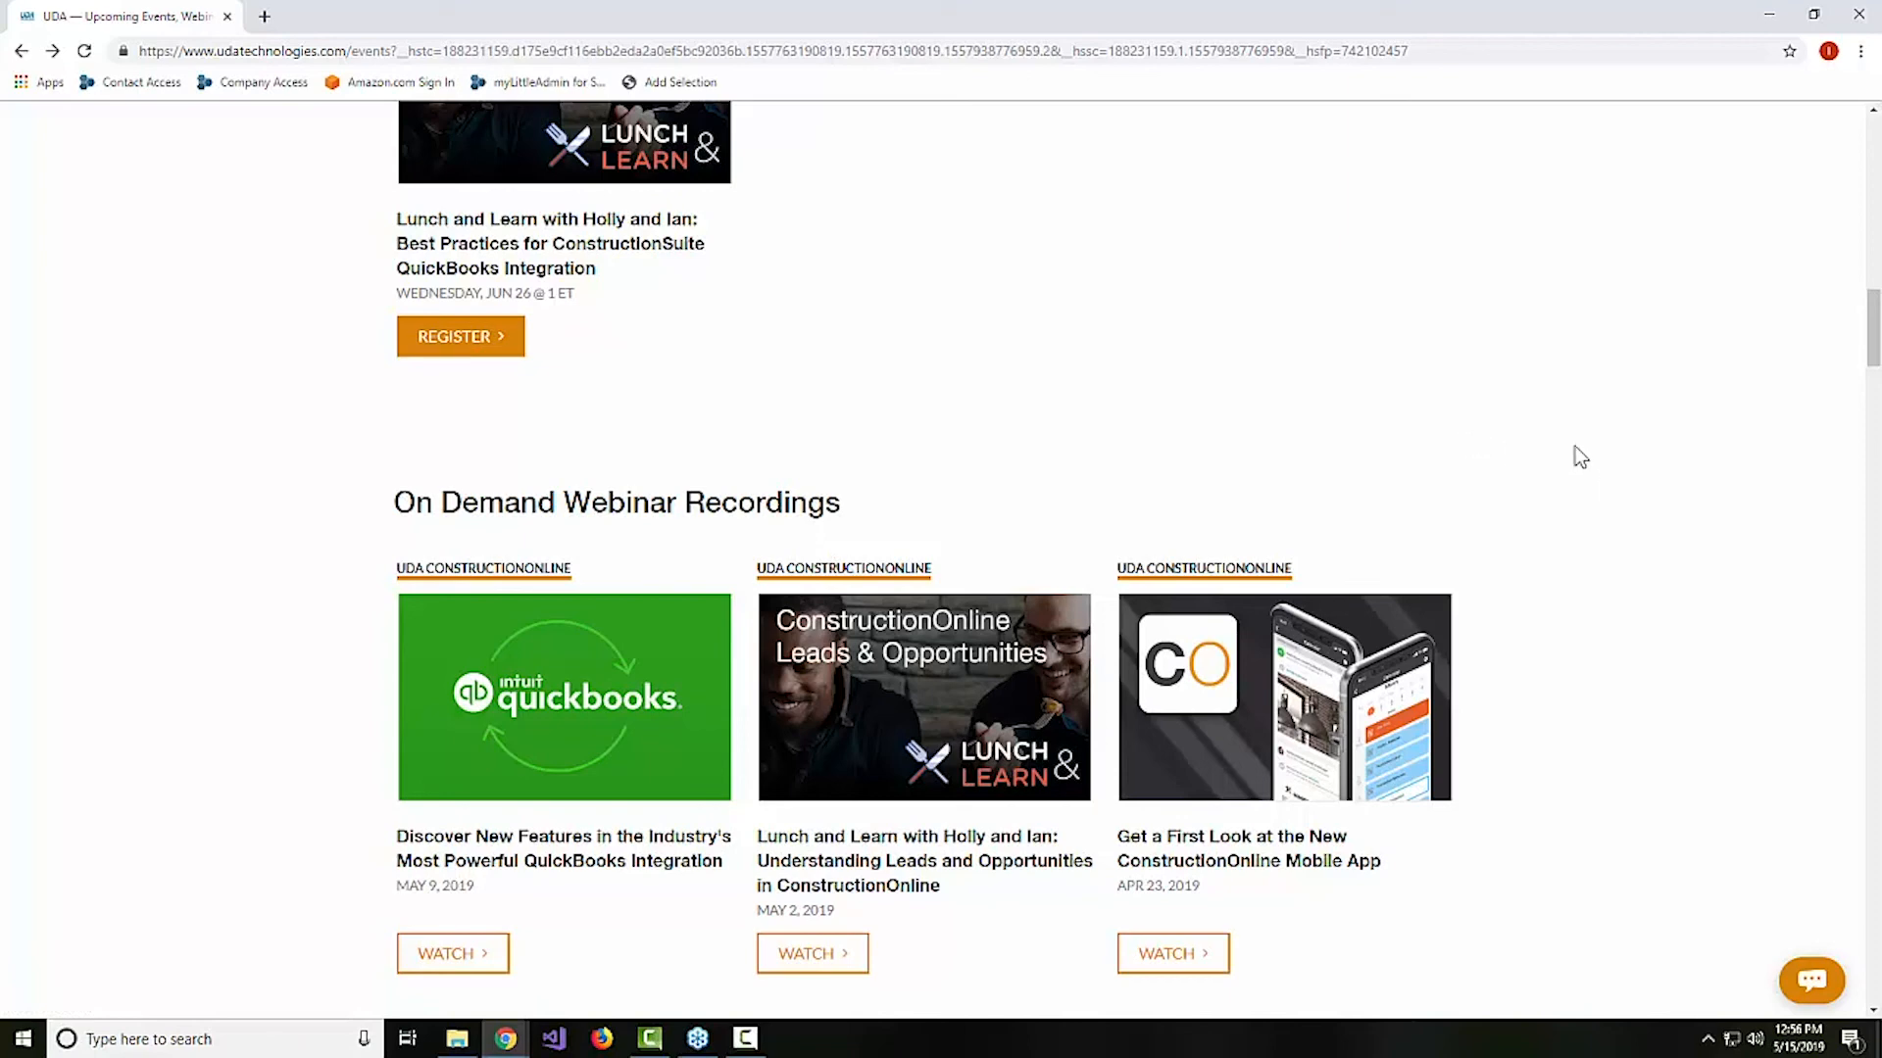
pyautogui.click(1811, 980)
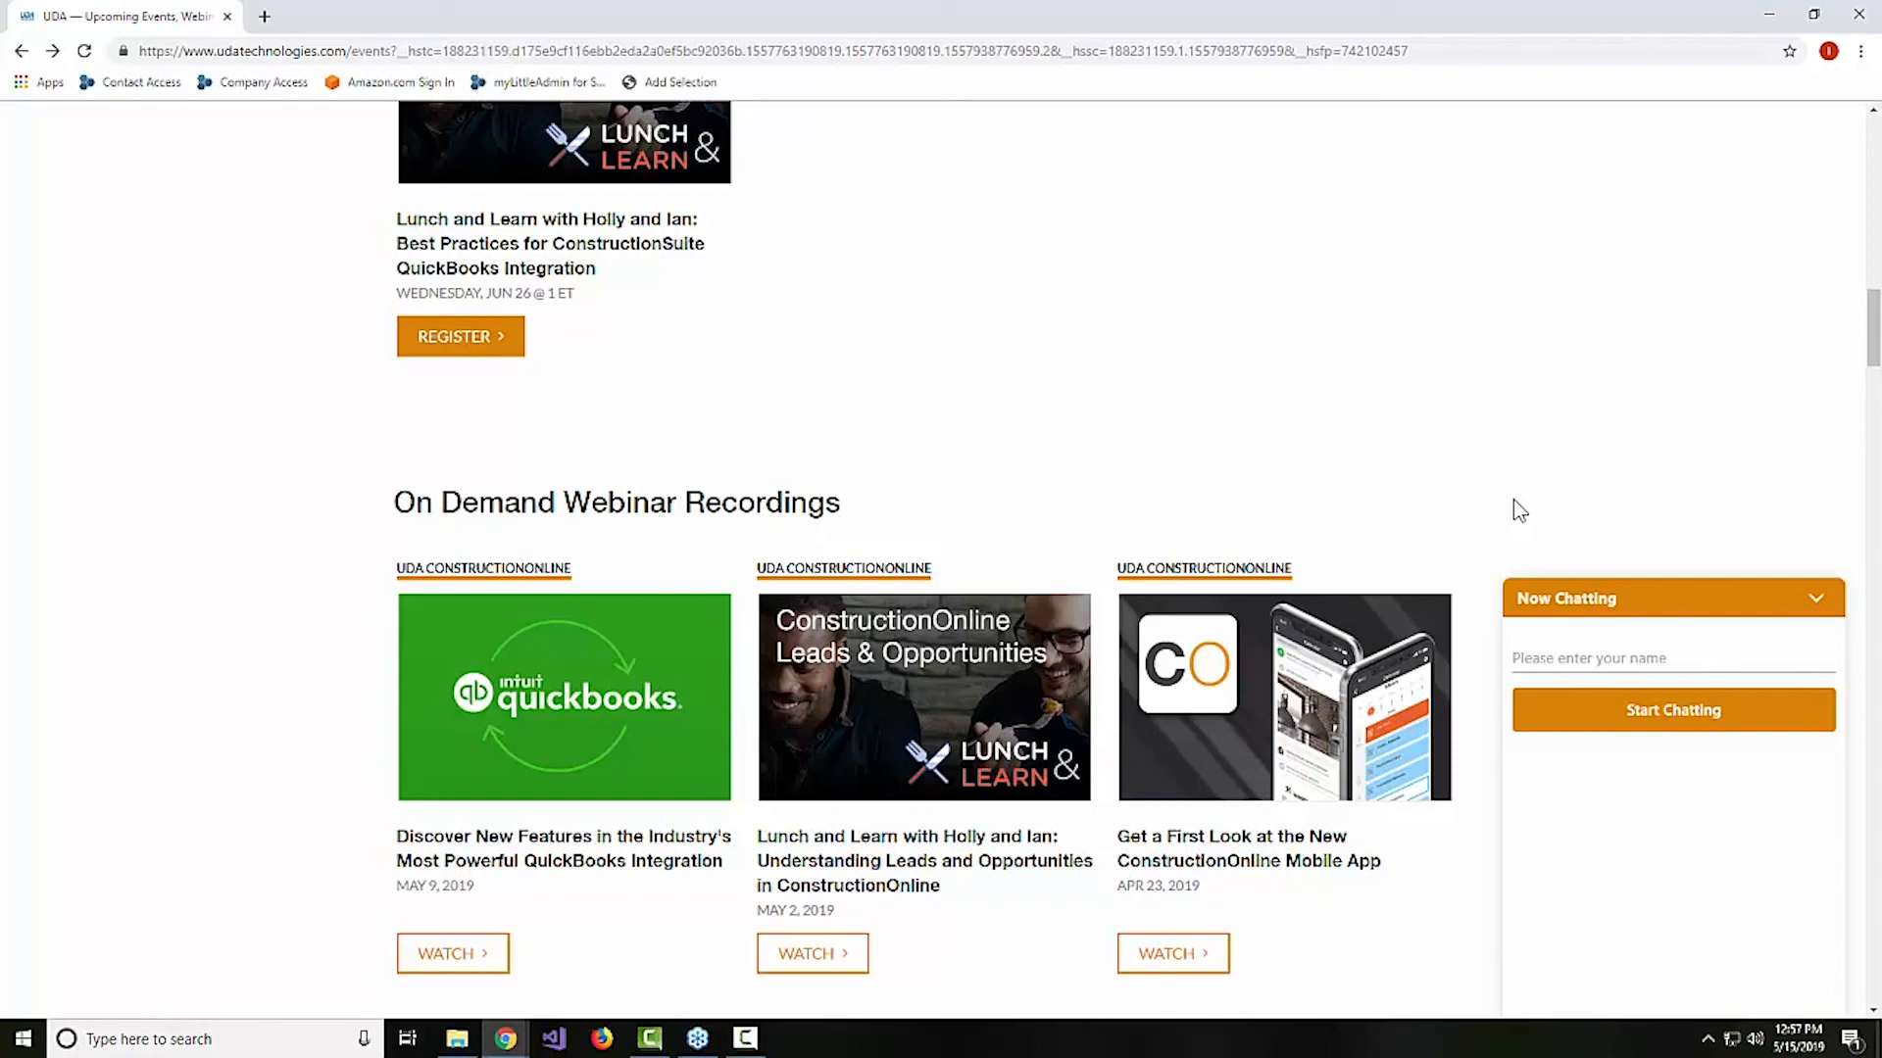
pyautogui.scroll(13, 1519, 509)
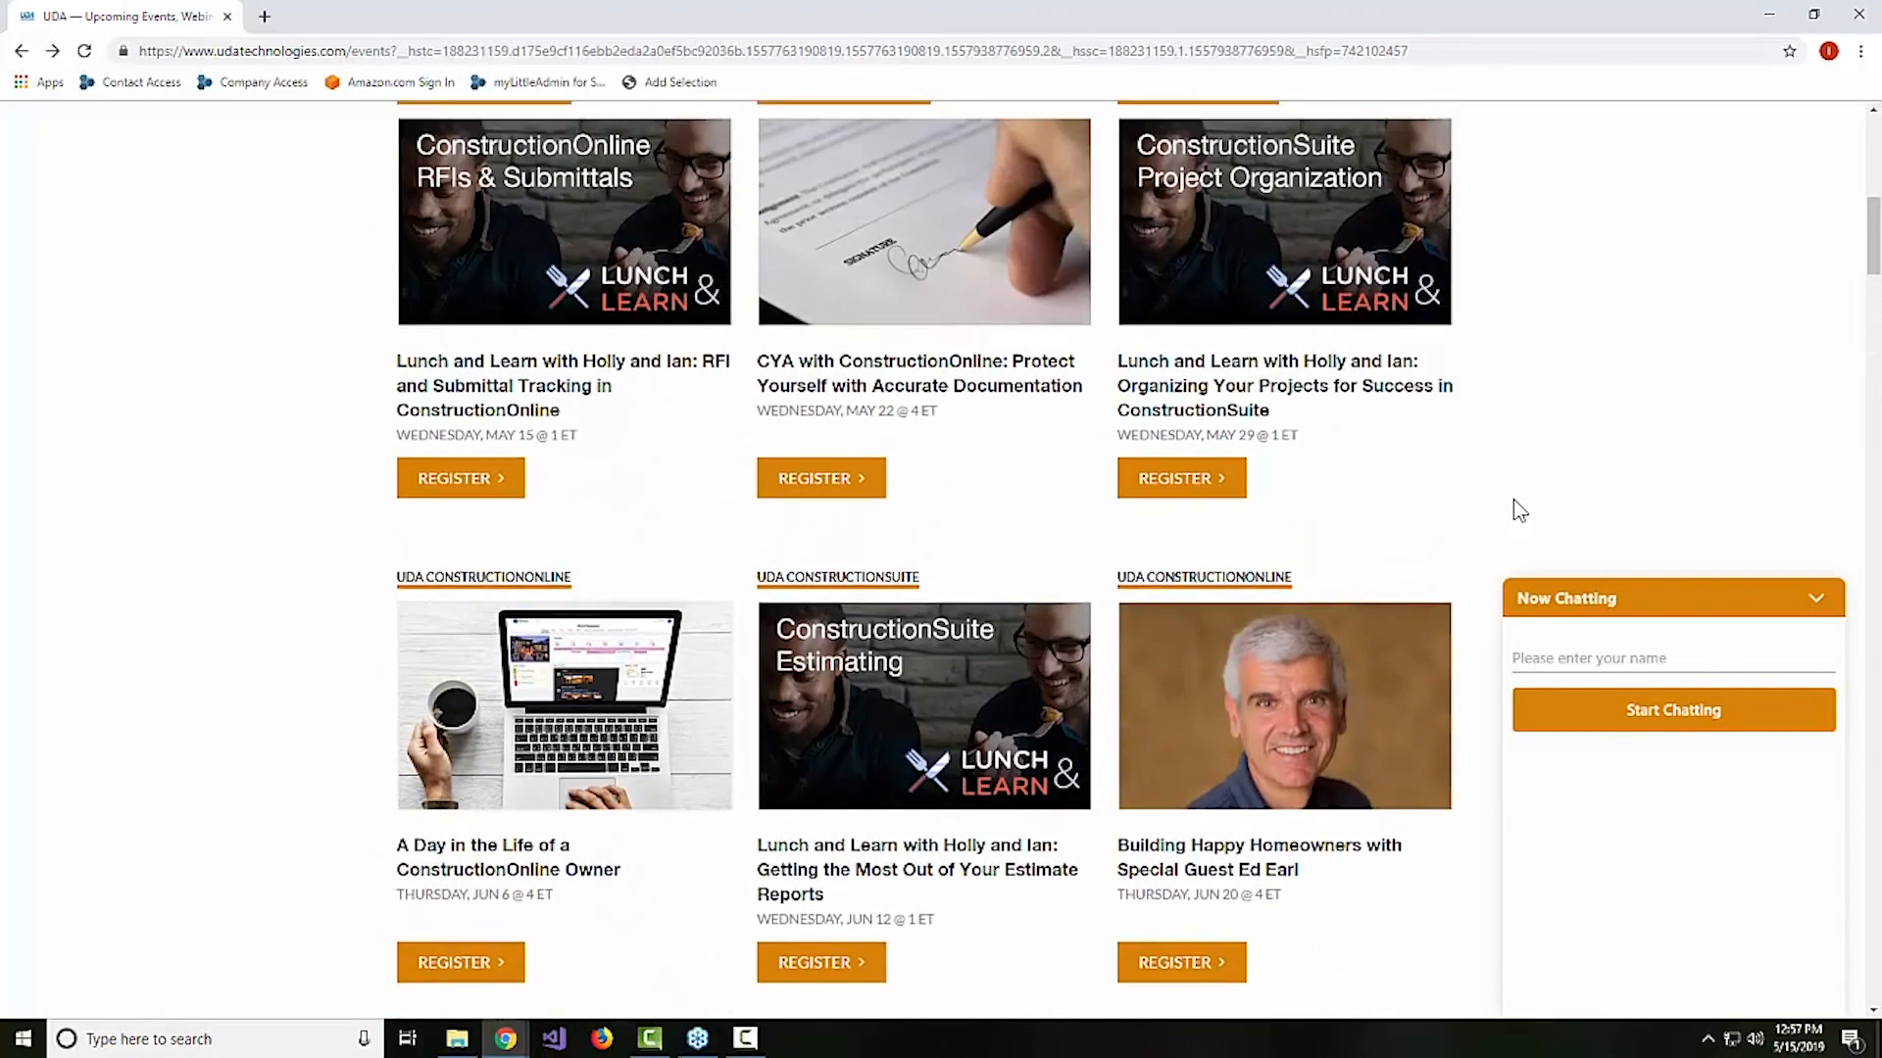